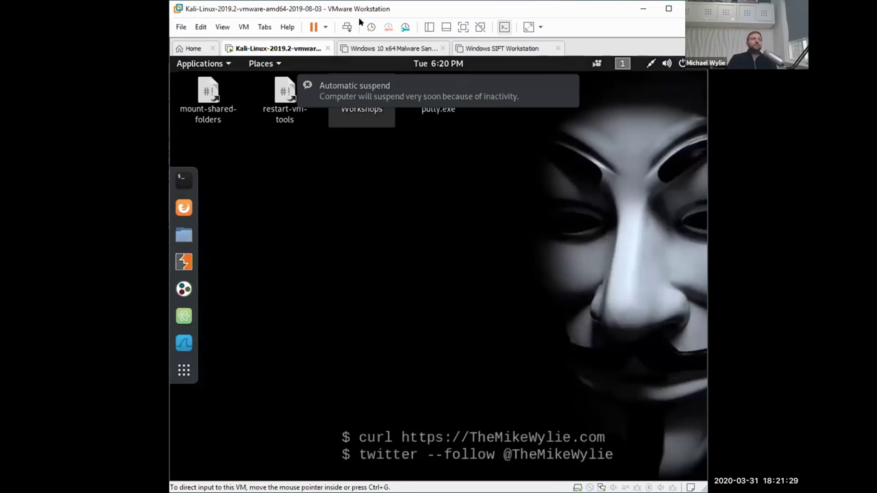
Step: Dismiss the suspend notification, launch Wireshark, then hide it to reach the desktop
{"action": "left_click", "coordinate": [569, 87]}
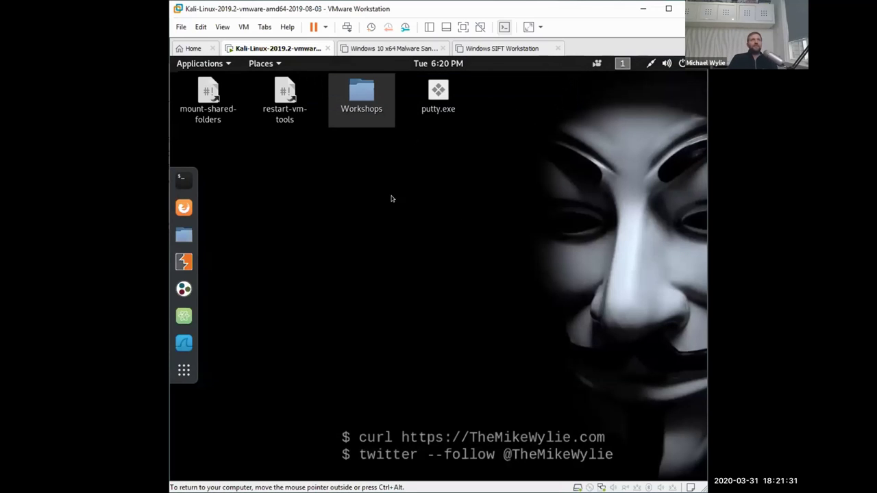
{"action": "left_click", "coordinate": [183, 343]}
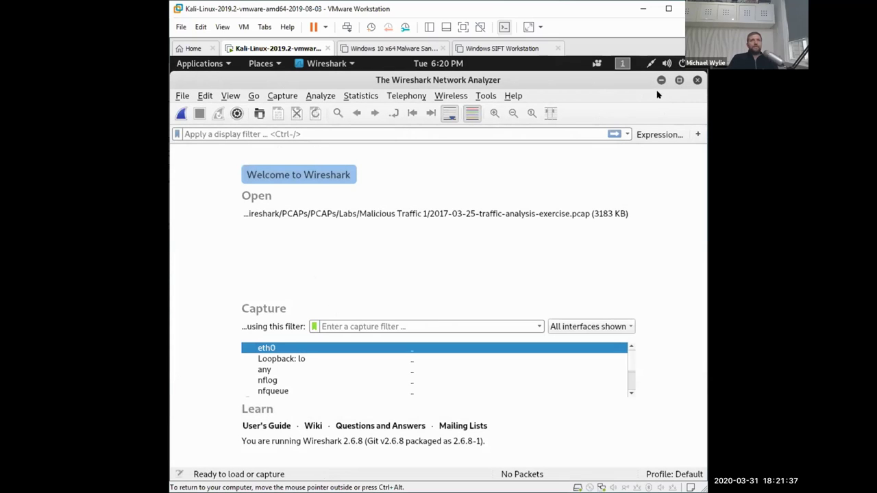
{"action": "left_click", "coordinate": [661, 80]}
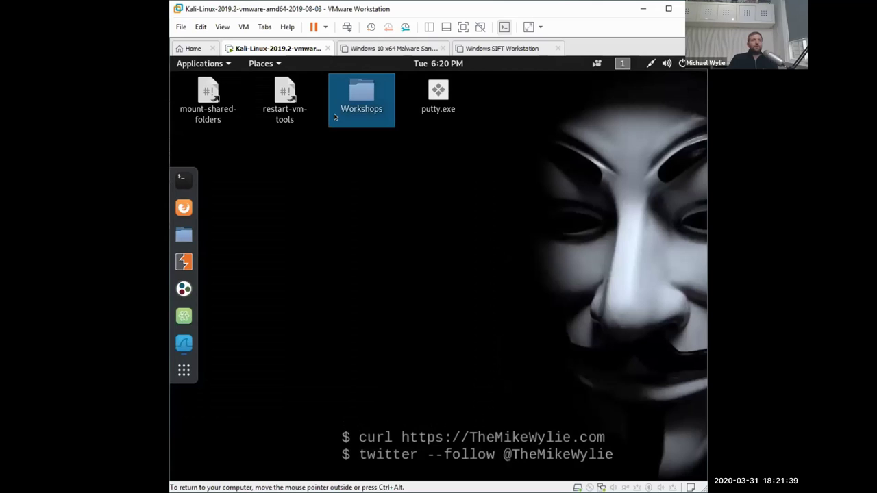
Step: Open 2017-03-25-traffic-analysis-exercise.pcap from Workshops > Wireshark > PCAPs > PCAPs > Labs > Malicious Traffic 1
{"action": "double_click", "coordinate": [336, 116]}
{"action": "double_click", "coordinate": [345, 129]}
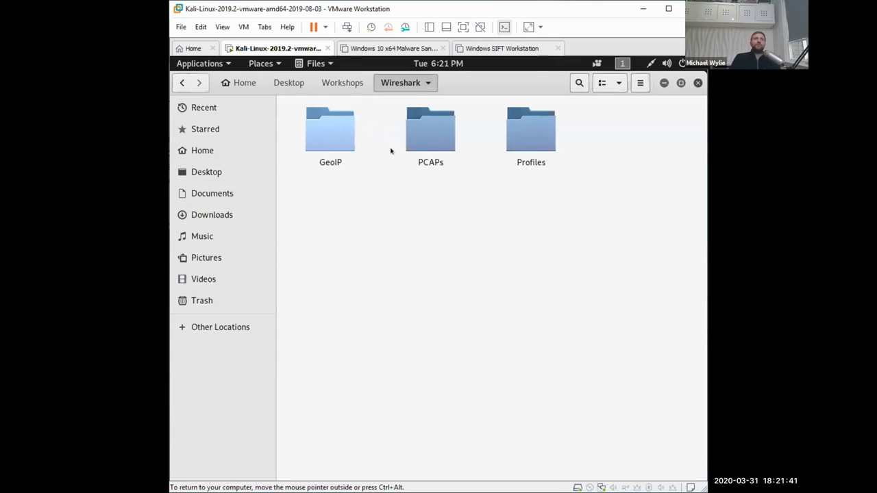
{"action": "double_click", "coordinate": [452, 141]}
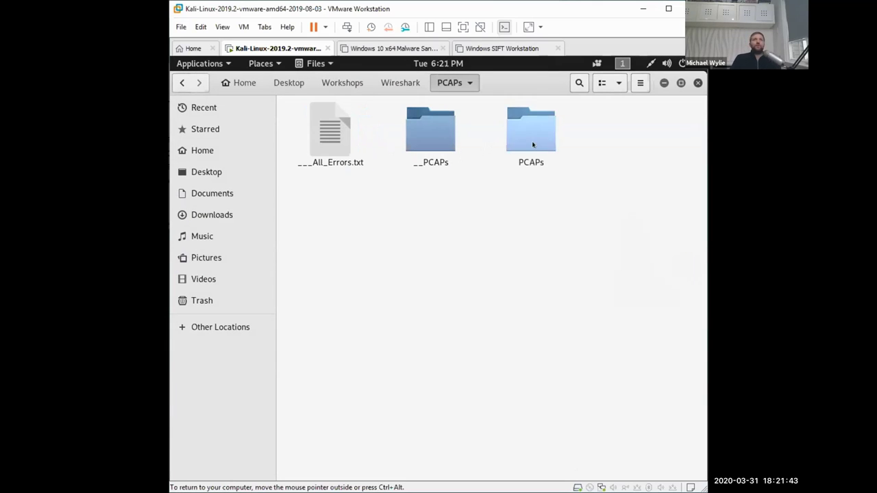
{"action": "double_click", "coordinate": [532, 142]}
{"action": "double_click", "coordinate": [435, 141]}
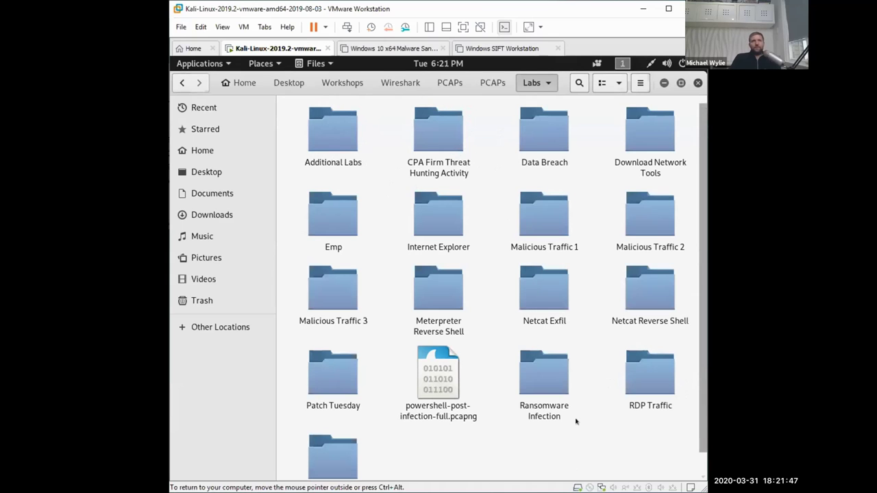
{"action": "double_click", "coordinate": [545, 216]}
{"action": "double_click", "coordinate": [333, 162]}
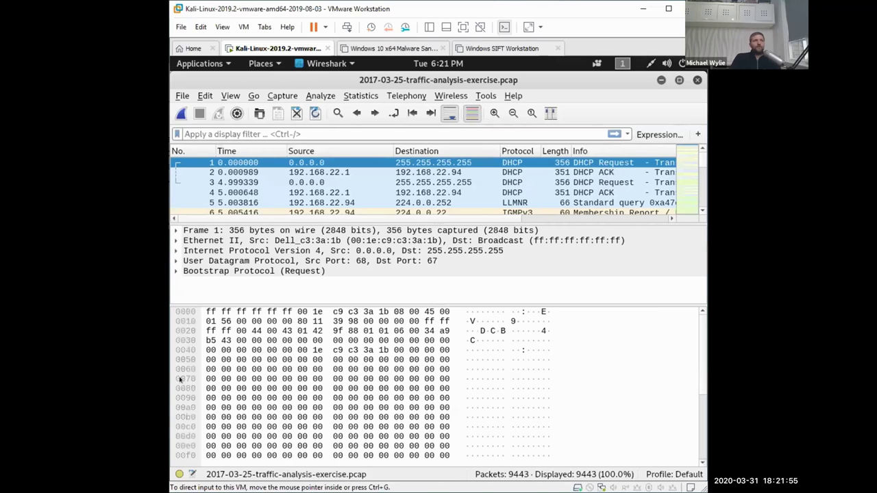
Step: Select DHCP packet 3, shrink the bytes pane to one row and enlarge the packet list
{"action": "left_click", "coordinate": [429, 181]}
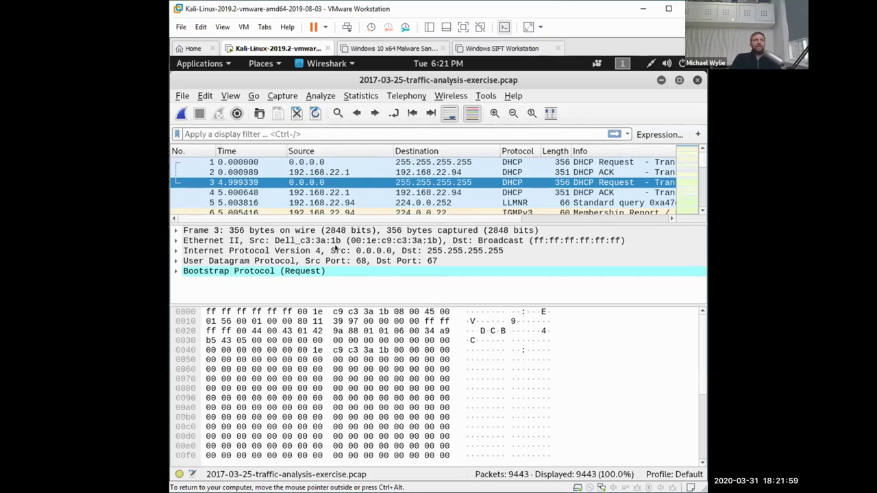
{"action": "left_click", "coordinate": [335, 250]}
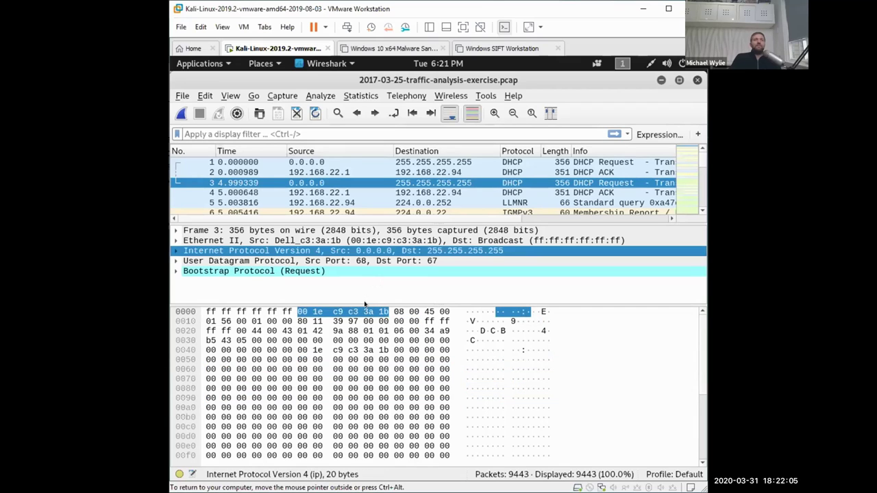
{"action": "left_click_drag", "start_coordinate": [368, 305], "coordinate": [370, 444]}
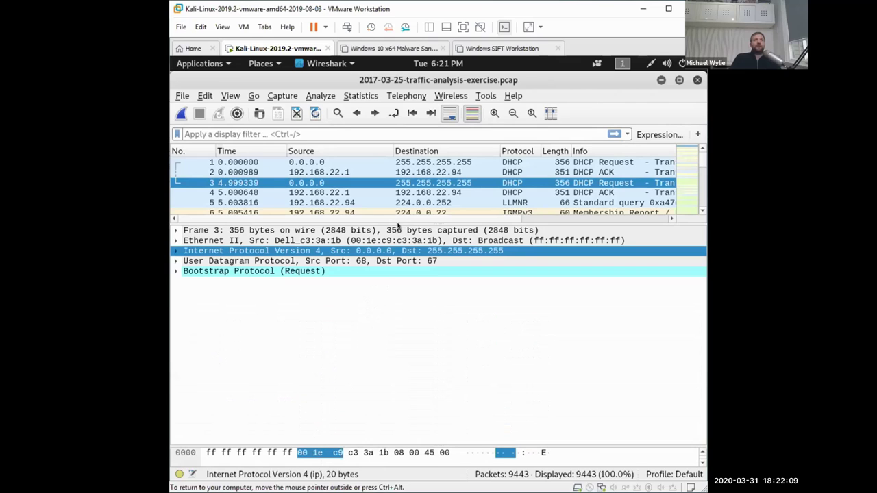
{"action": "left_click_drag", "start_coordinate": [400, 225], "coordinate": [394, 272]}
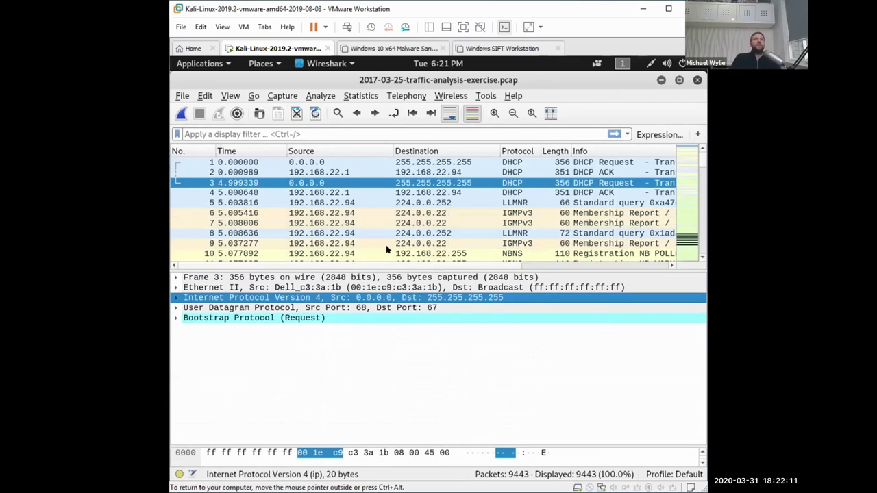
Step: Browse packet 1's Frame, Ethernet II, IPv4 and UDP layers, then expand Bootstrap Protocol
{"action": "left_click", "coordinate": [526, 163]}
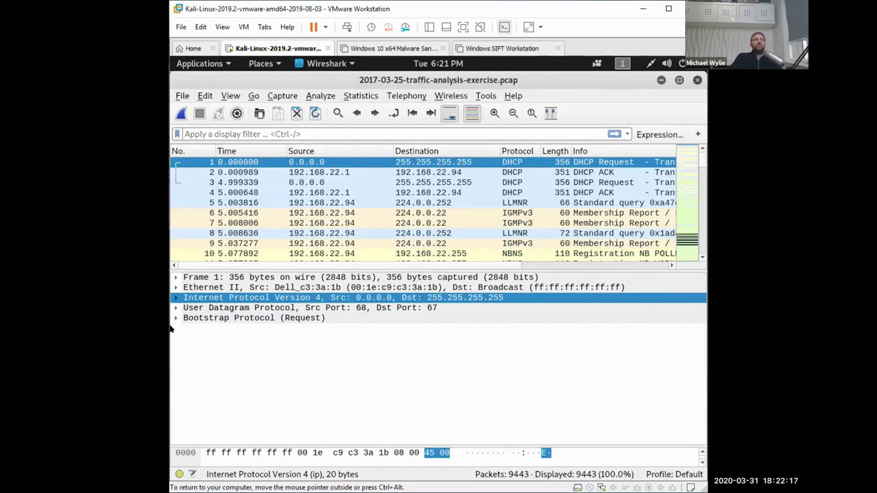
{"action": "left_click", "coordinate": [187, 277]}
{"action": "left_click", "coordinate": [190, 287]}
{"action": "left_click", "coordinate": [193, 297]}
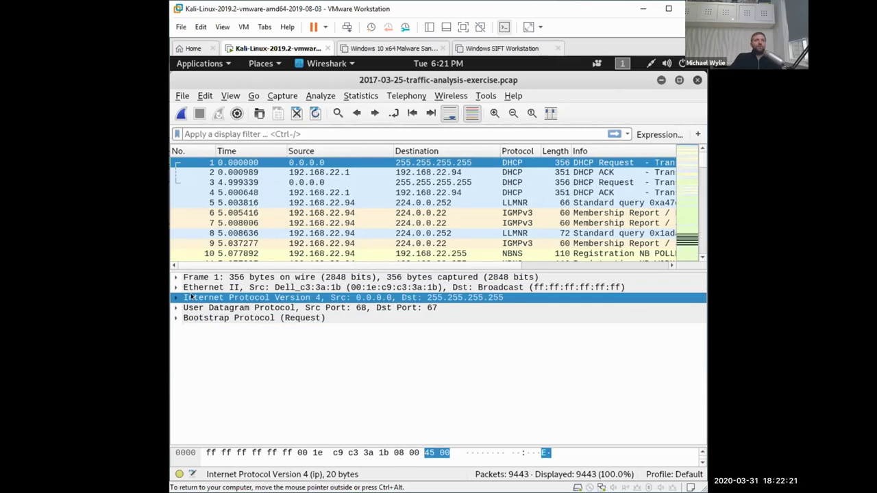
{"action": "left_click", "coordinate": [211, 313]}
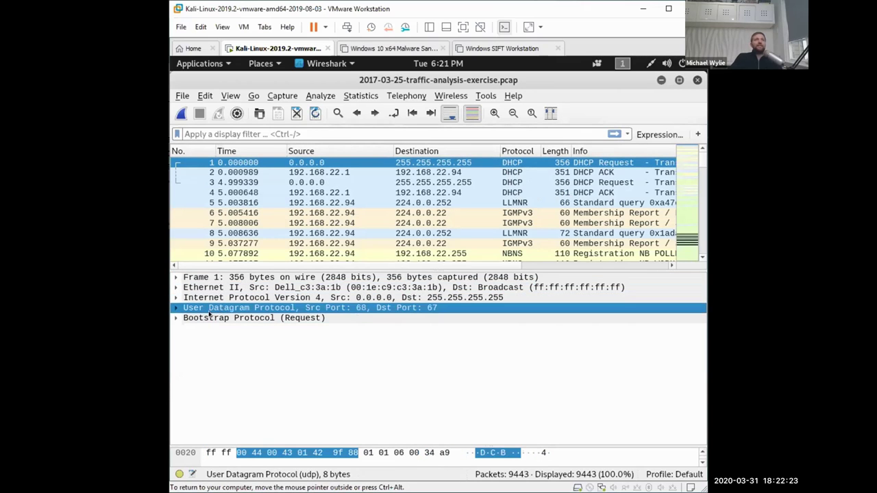
{"action": "left_click", "coordinate": [175, 319]}
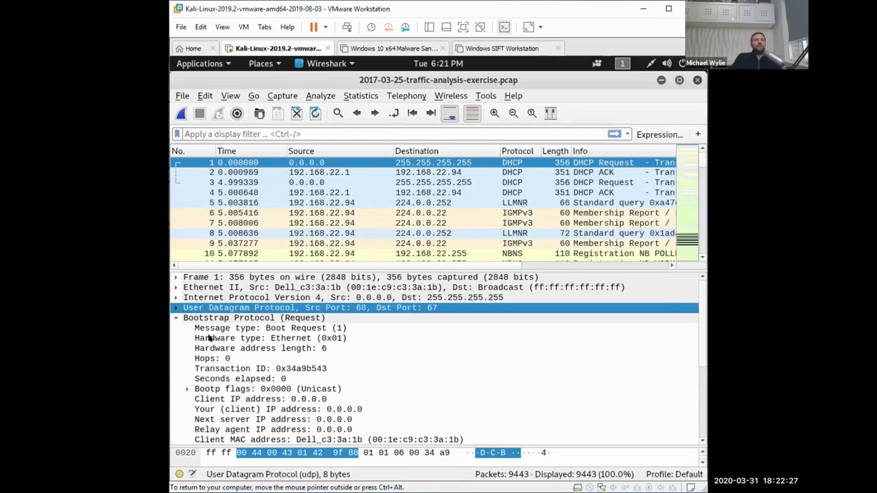
Step: Check the DHCP client, next server and relay agent IP fields, then collapse Bootstrap Protocol
{"action": "scroll", "coordinate": [209, 339], "scroll_direction": "down", "scroll_amount": 1}
{"action": "scroll", "coordinate": [225, 368], "scroll_direction": "down", "scroll_amount": 1}
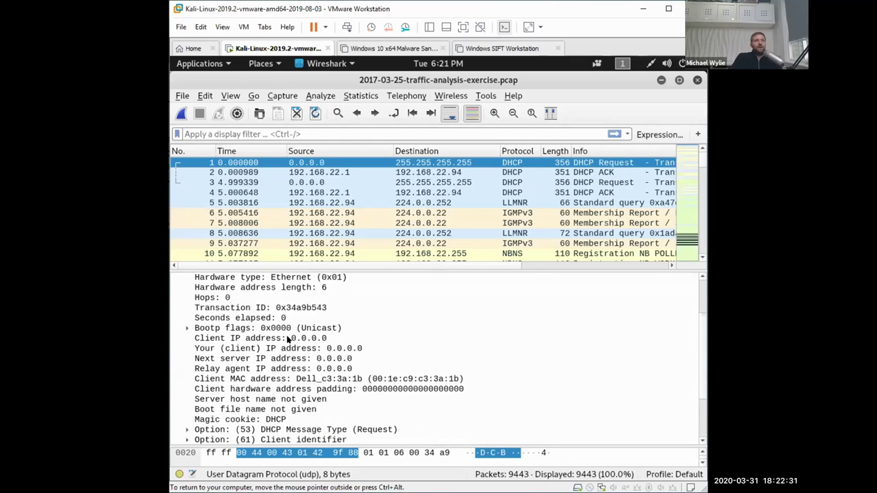
{"action": "left_click", "coordinate": [315, 339]}
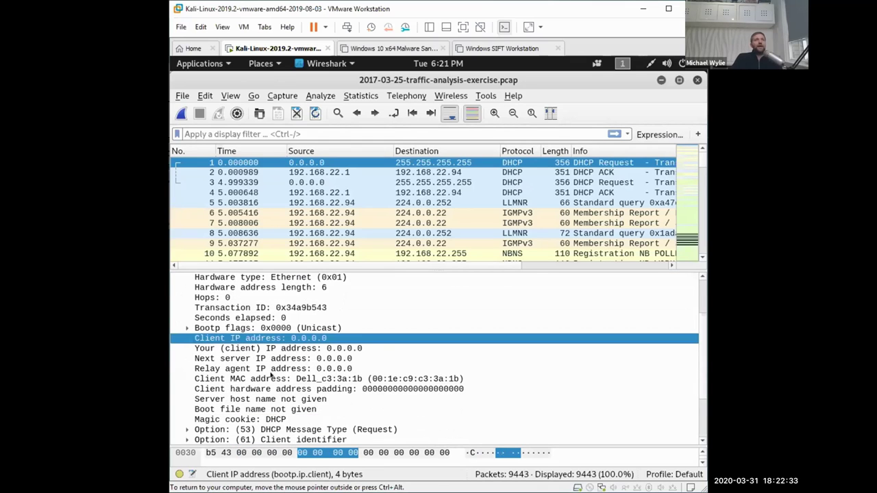
{"action": "scroll", "coordinate": [271, 375], "scroll_direction": "up", "scroll_amount": 1}
{"action": "left_click", "coordinate": [245, 389]}
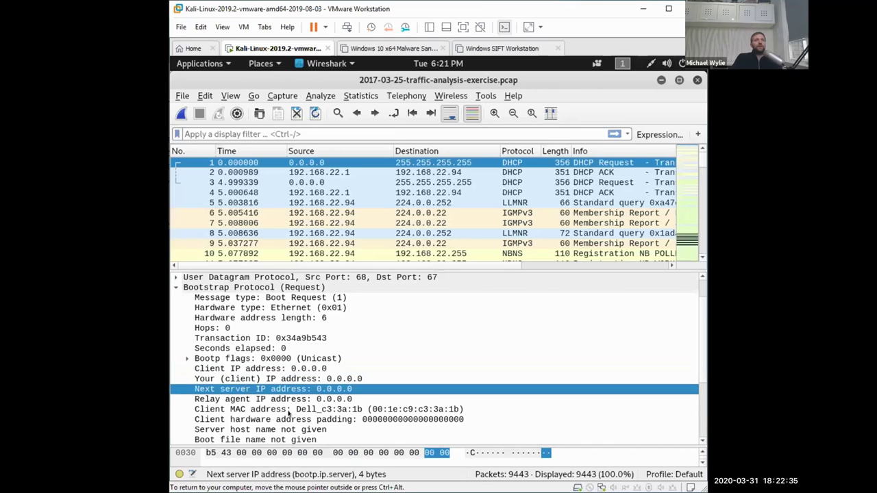
{"action": "left_click", "coordinate": [261, 401]}
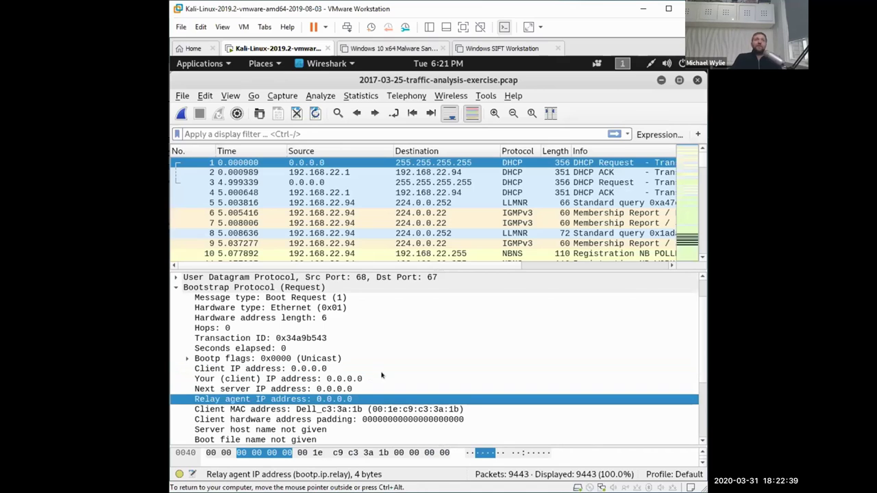
{"action": "left_click", "coordinate": [176, 287]}
{"action": "left_click", "coordinate": [293, 133]}
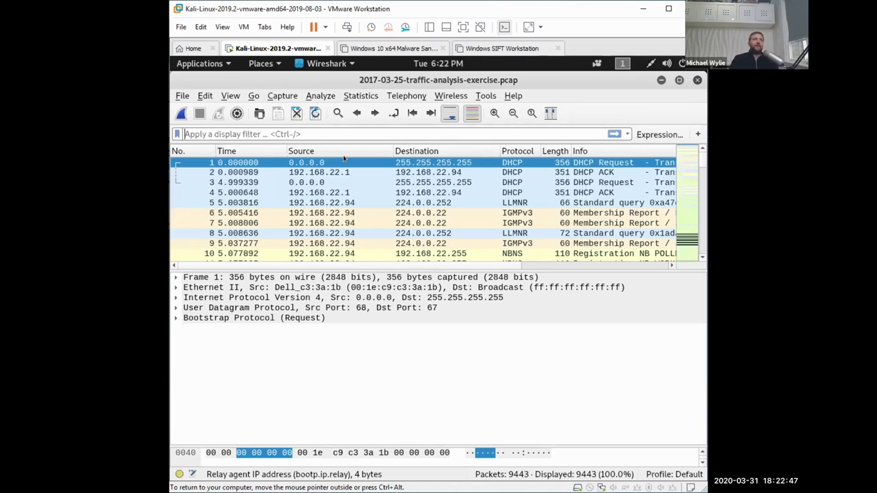
Step: Apply the tcp.port==80 display filter and select packet 96, the HTTP GET request
{"action": "type", "text": "tcp"}
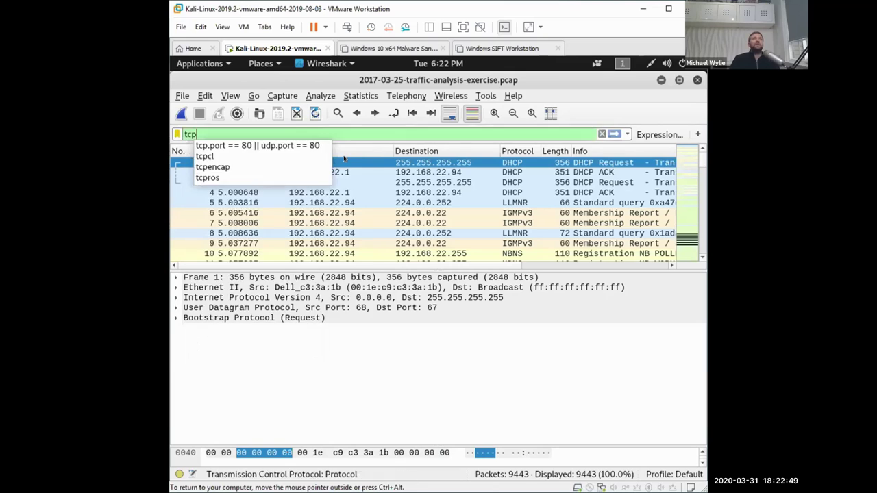
{"action": "type", "text": ".port==80"}
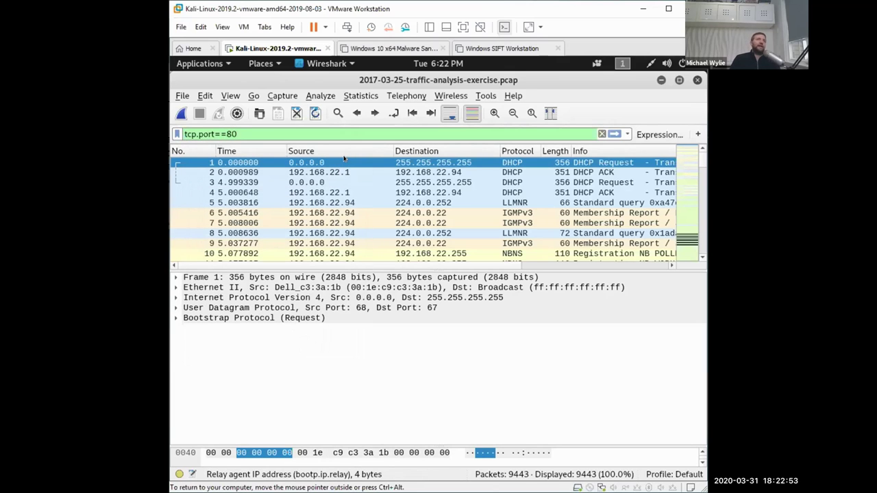
{"action": "key", "text": "Return"}
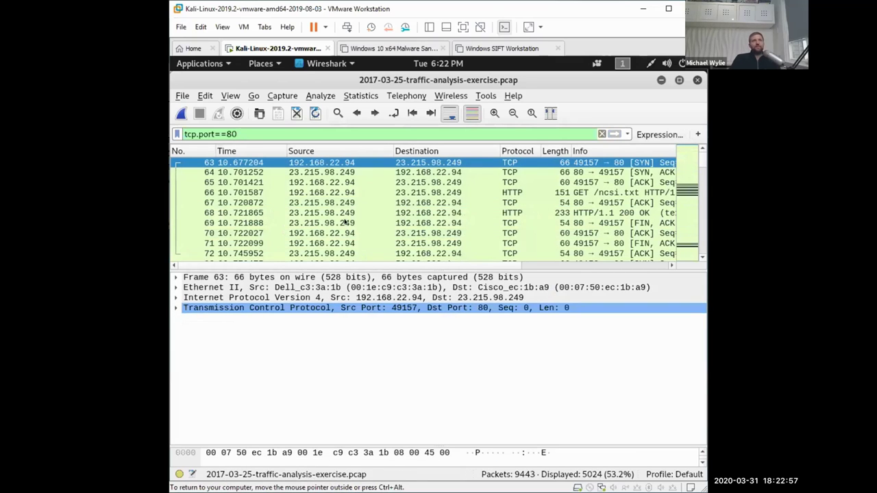
{"action": "scroll", "coordinate": [346, 222], "scroll_direction": "down", "scroll_amount": 3}
{"action": "left_click", "coordinate": [364, 204]}
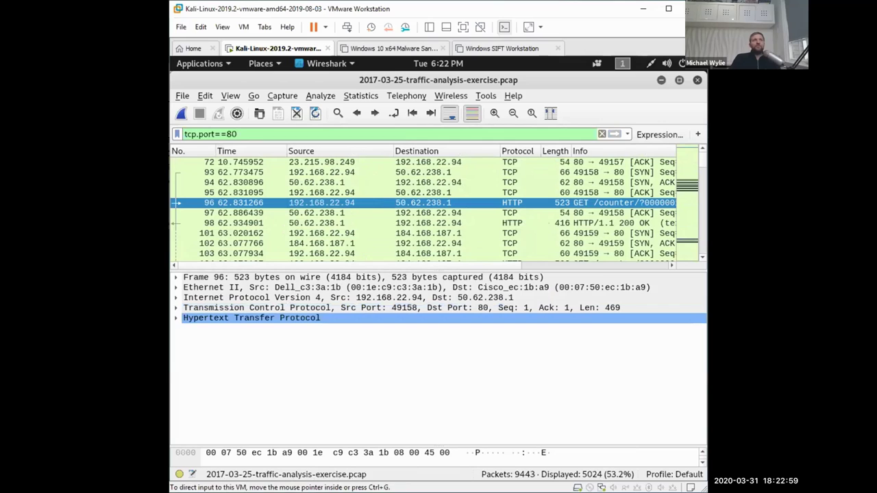
Step: Toggle between packets 95 and 96 with the arrow keys, ending on packet 96
{"action": "key", "text": "Up"}
{"action": "key", "text": "Down"}
{"action": "key", "text": "Up"}
{"action": "key", "text": "Down"}
{"action": "key", "text": "Up"}
{"action": "key", "text": "Down"}
{"action": "key", "text": "Up"}
{"action": "key", "text": "Down"}
{"action": "key", "text": "Up"}
{"action": "key", "text": "Down"}
{"action": "key", "text": "Up"}
{"action": "key", "text": "Down"}
{"action": "key", "text": "Up"}
{"action": "key", "text": "Down"}
{"action": "key", "text": "Up"}
{"action": "key", "text": "Down"}
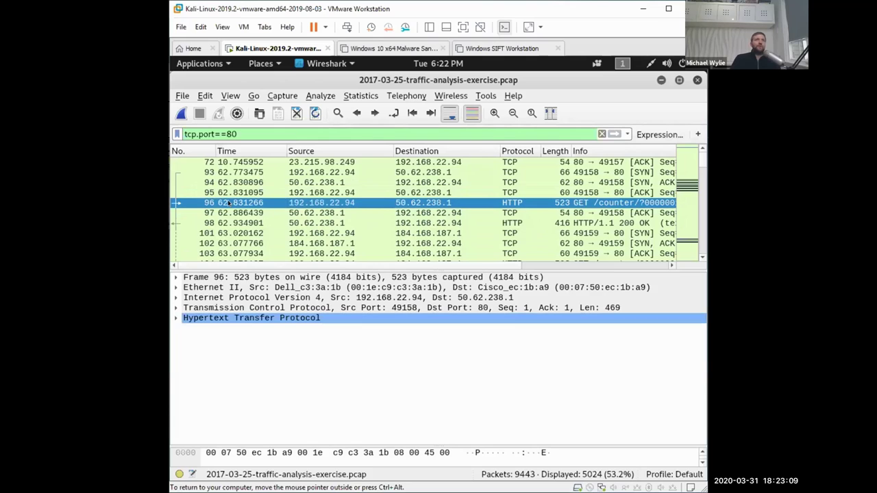
Step: Expand packet 96's HTTP layer and inspect its Accept, GET request line and User-Agent headers
{"action": "left_click", "coordinate": [177, 319]}
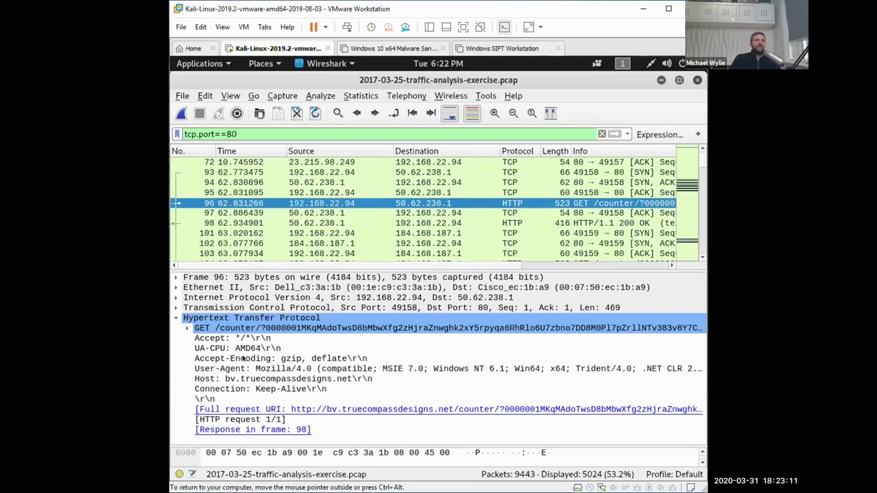
{"action": "left_click", "coordinate": [217, 339]}
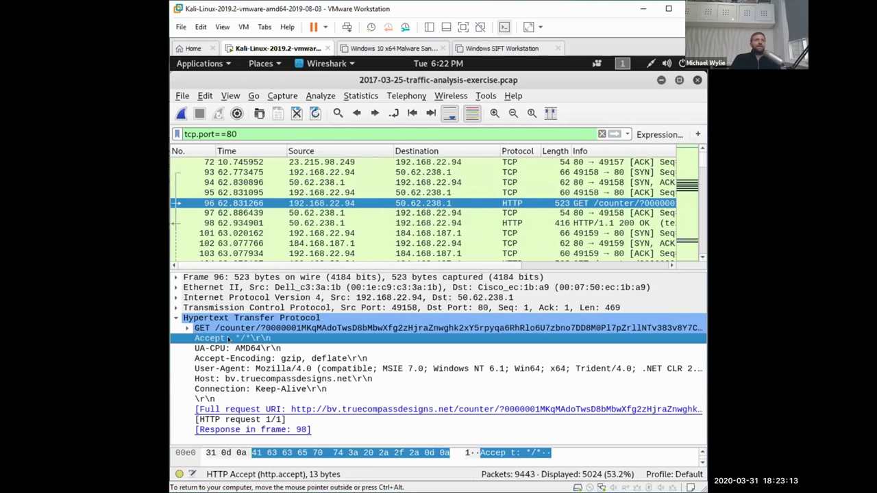
{"action": "left_click", "coordinate": [211, 330]}
{"action": "left_click", "coordinate": [187, 328]}
{"action": "left_click", "coordinate": [186, 328]}
{"action": "left_click", "coordinate": [198, 369]}
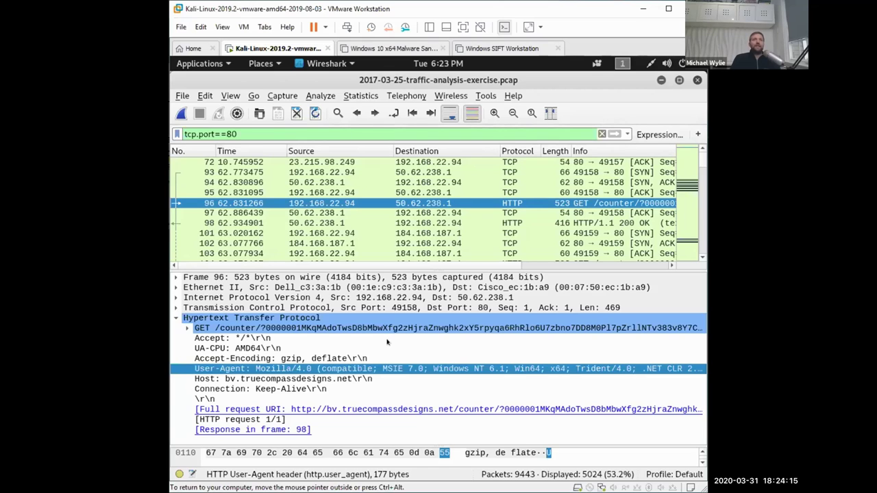
{"action": "right_click", "coordinate": [345, 369]}
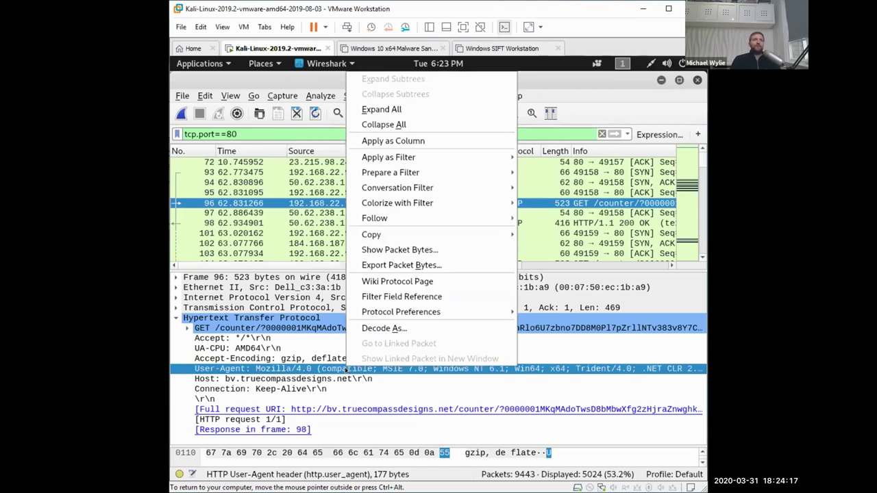
{"action": "key", "text": "Escape"}
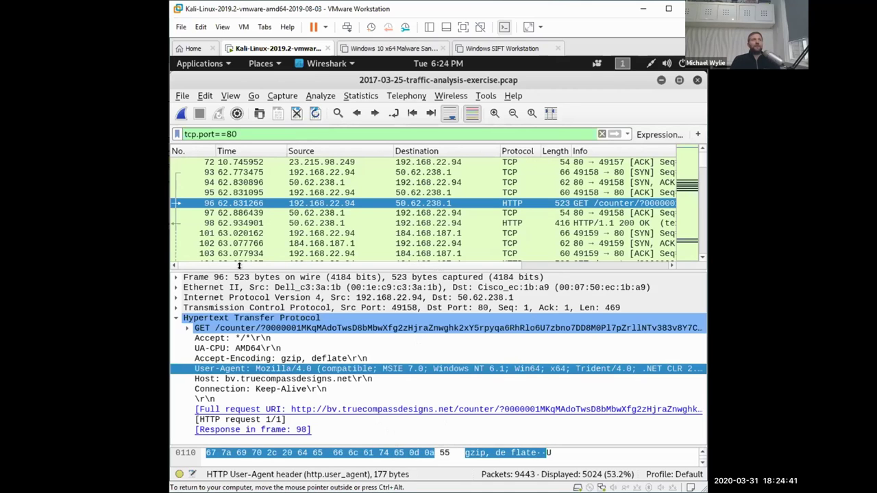
Step: Enlarge the packet list, compare packets 96, 98 and 107, then select packet 104's GET to grandrapidsnonprofits.com
{"action": "left_click_drag", "start_coordinate": [248, 266], "coordinate": [236, 411]}
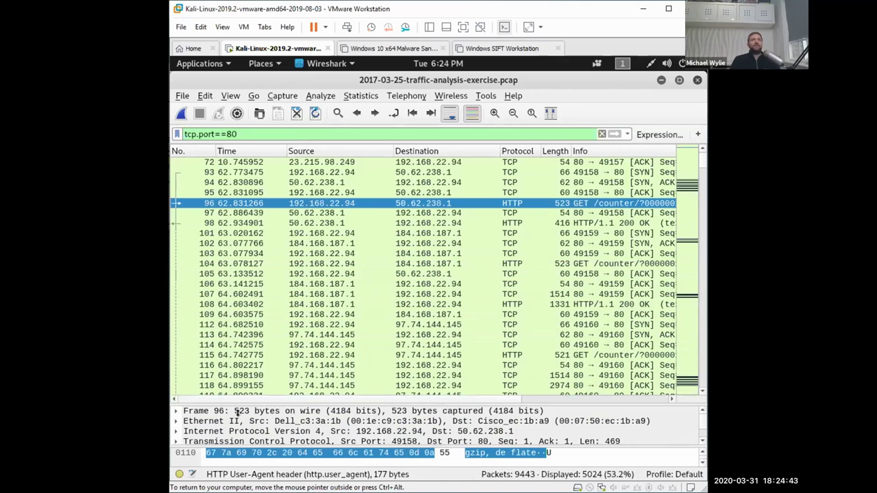
{"action": "left_click", "coordinate": [526, 214]}
{"action": "left_click", "coordinate": [522, 223]}
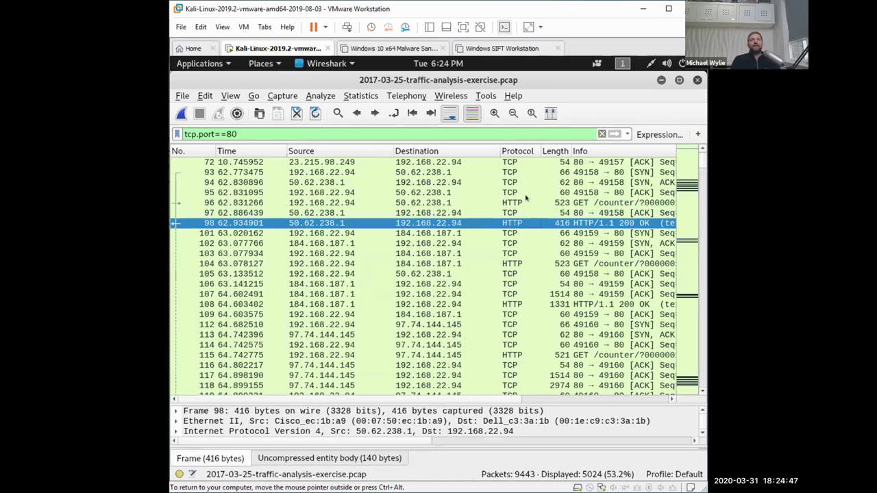
{"action": "left_click", "coordinate": [525, 200]}
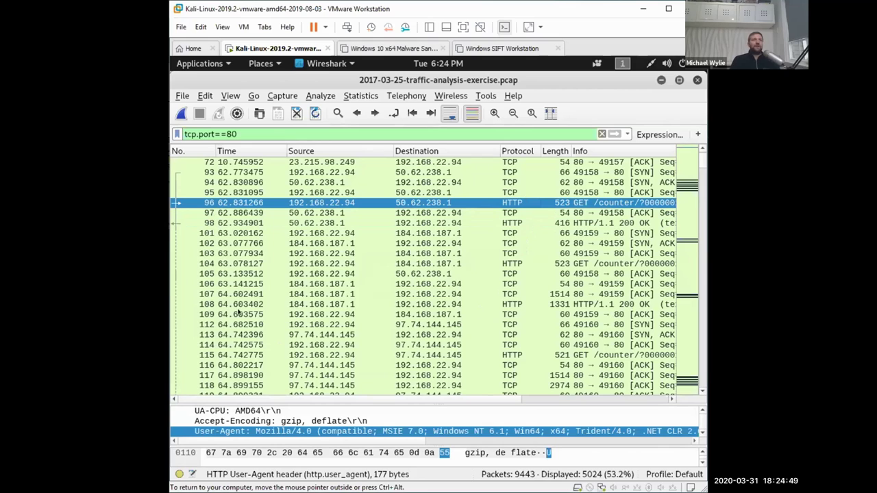
{"action": "left_click", "coordinate": [293, 295]}
{"action": "left_click", "coordinate": [334, 223]}
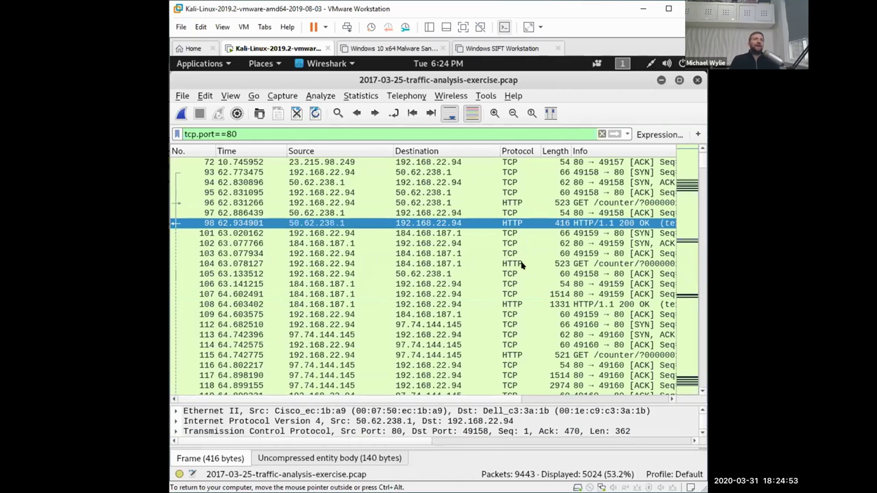
{"action": "left_click", "coordinate": [523, 263]}
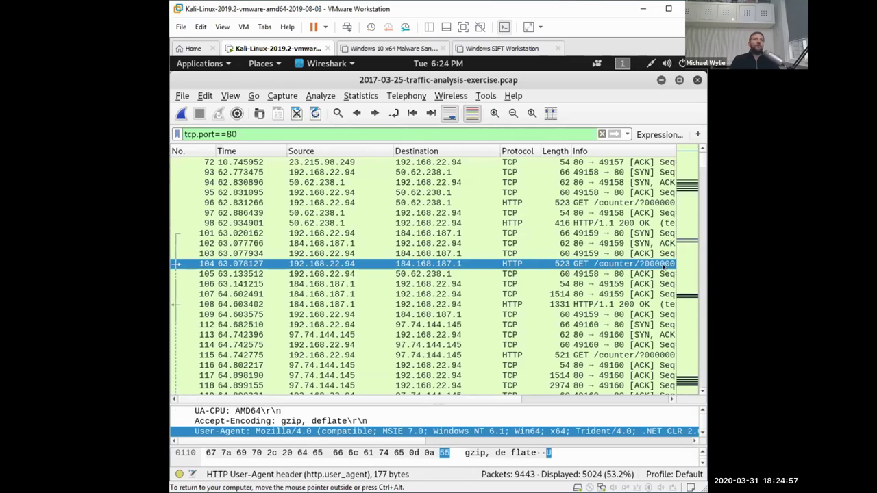
{"action": "left_click_drag", "start_coordinate": [409, 396], "coordinate": [296, 290]}
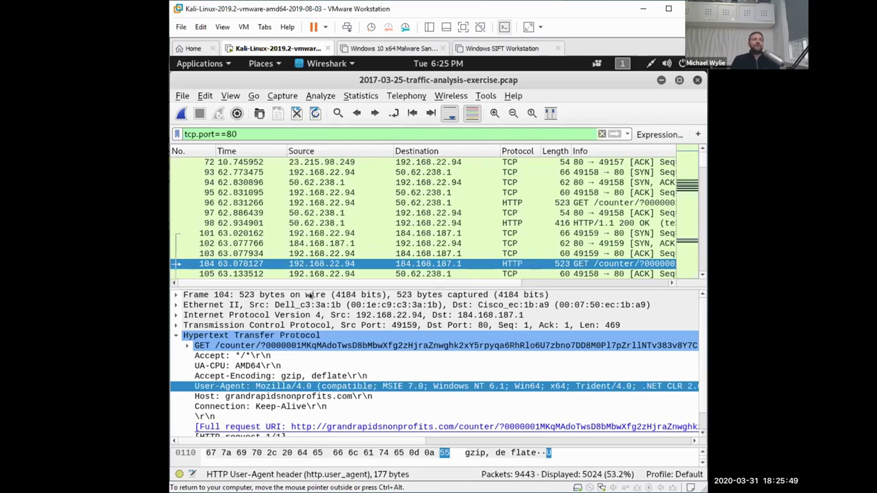
Step: Check the Accept-Encoding header, then select packet 108's 200 OK and expand its status line
{"action": "left_click", "coordinate": [202, 376]}
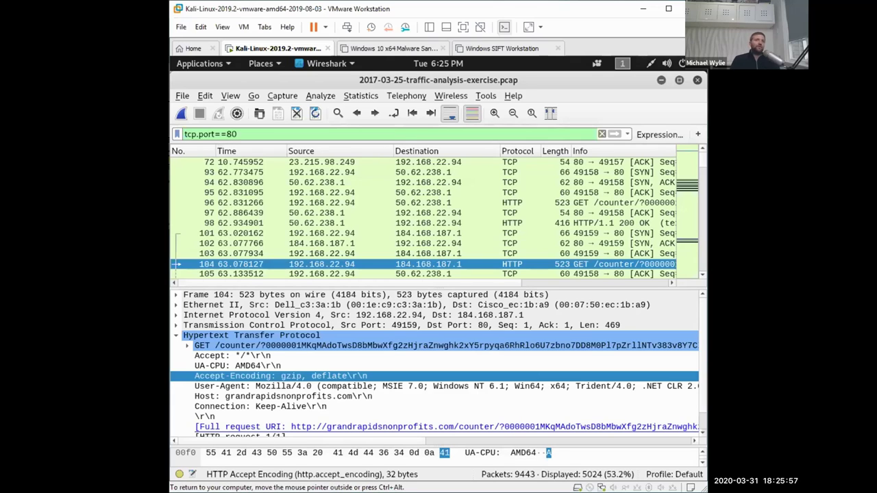
{"action": "scroll", "coordinate": [377, 216], "scroll_direction": "down", "scroll_amount": 1}
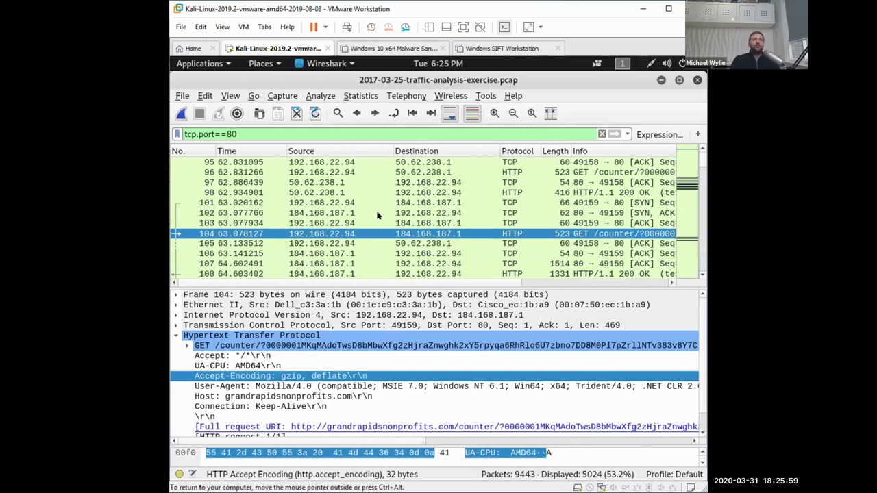
{"action": "left_click", "coordinate": [373, 275]}
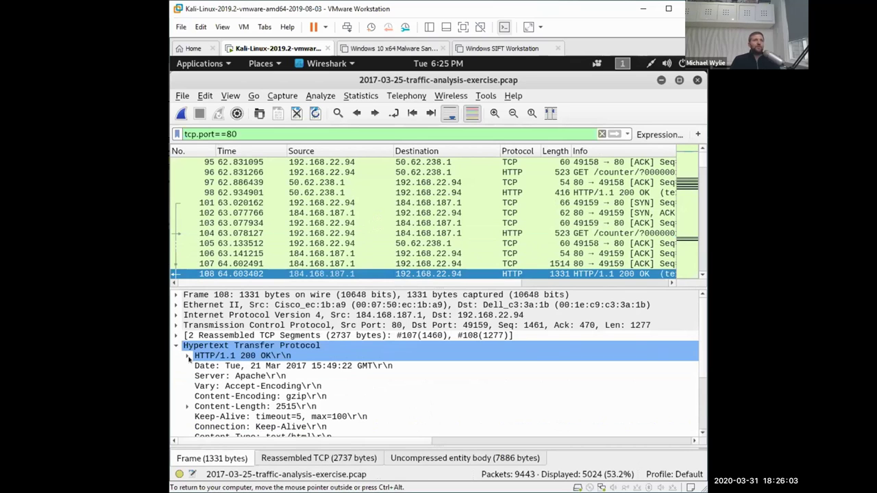
{"action": "left_click", "coordinate": [188, 356]}
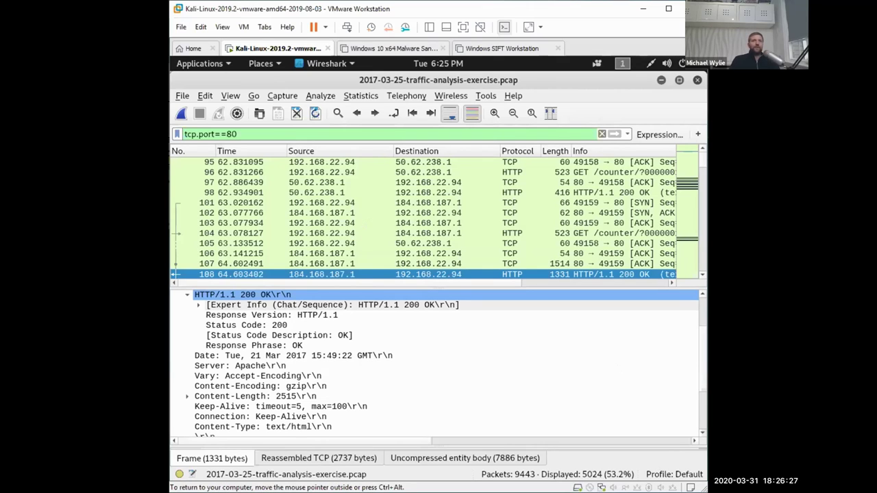
Step: Open the status-bar profile list listing Default, Bluetooth and Classic, close it, and reopen it
{"action": "left_click", "coordinate": [683, 474]}
{"action": "left_click", "coordinate": [544, 389]}
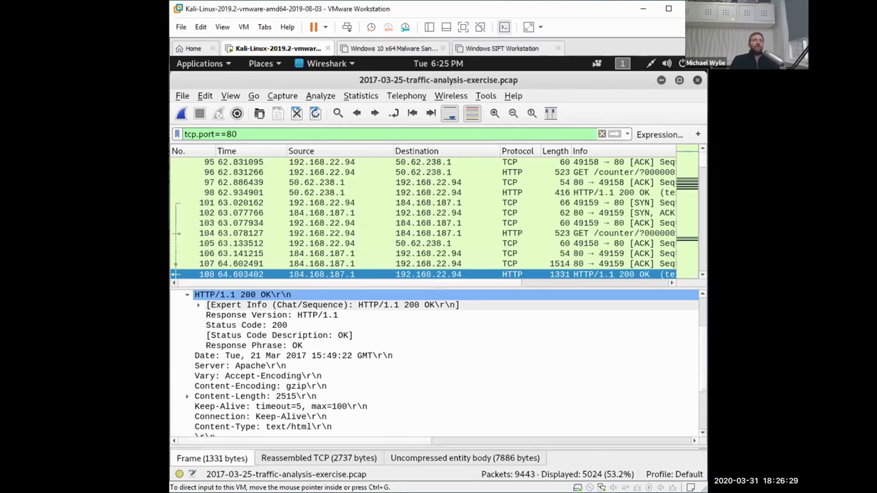
{"action": "left_click", "coordinate": [665, 472]}
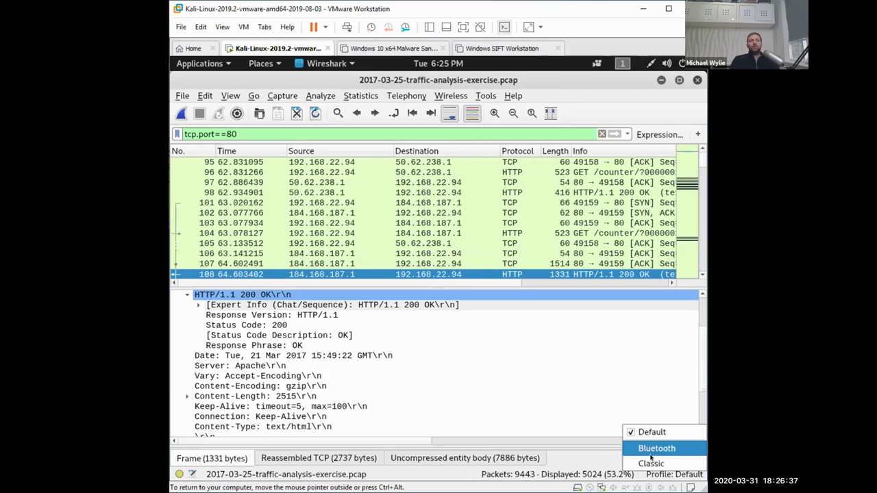
Step: Switch to the Bluetooth configuration profile and look over its layout
{"action": "left_click", "coordinate": [600, 460]}
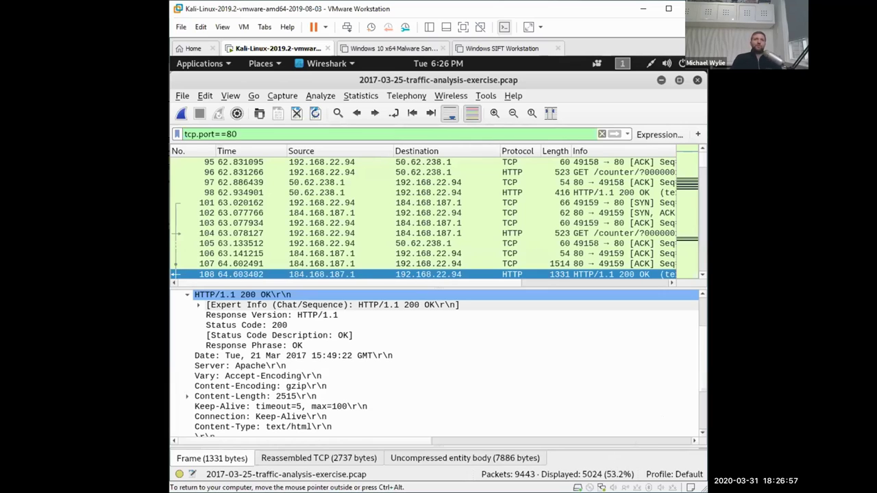
{"action": "left_click", "coordinate": [660, 474]}
{"action": "left_click", "coordinate": [656, 450]}
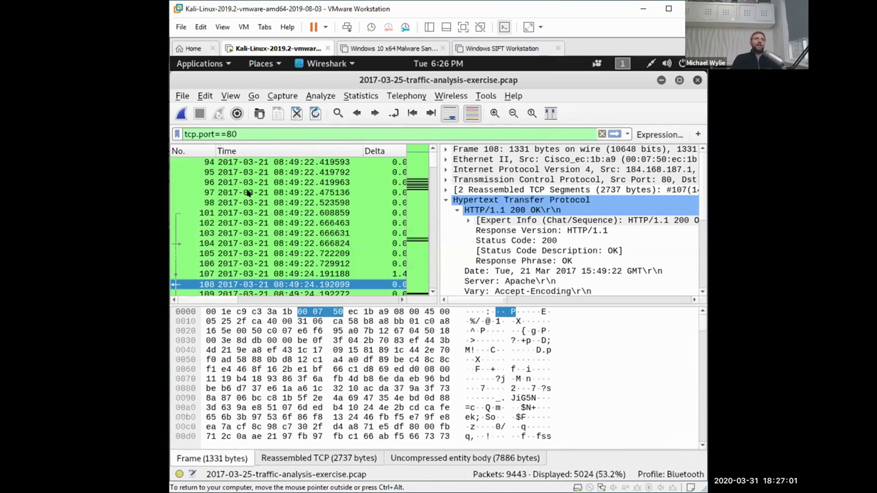
{"action": "left_click_drag", "start_coordinate": [197, 300], "coordinate": [189, 284]}
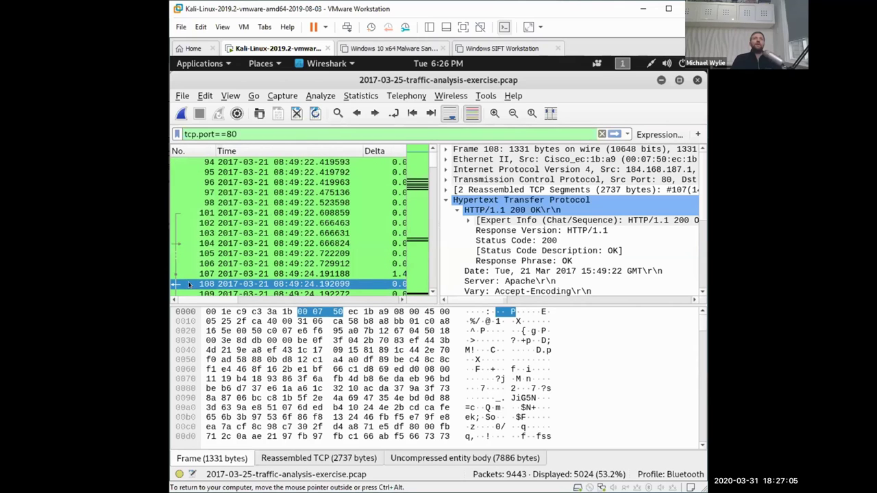
Step: Return to the Default profile and select packet 103, a TCP ACK
{"action": "left_click", "coordinate": [669, 473]}
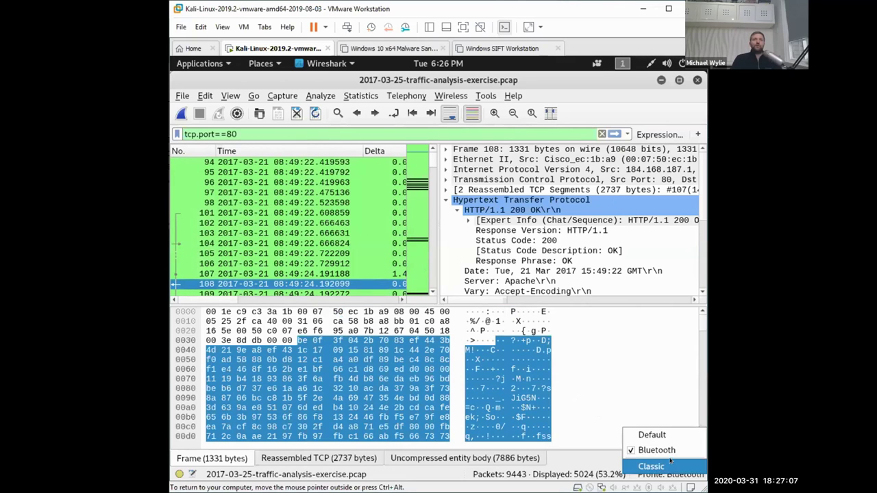
{"action": "left_click", "coordinate": [670, 433]}
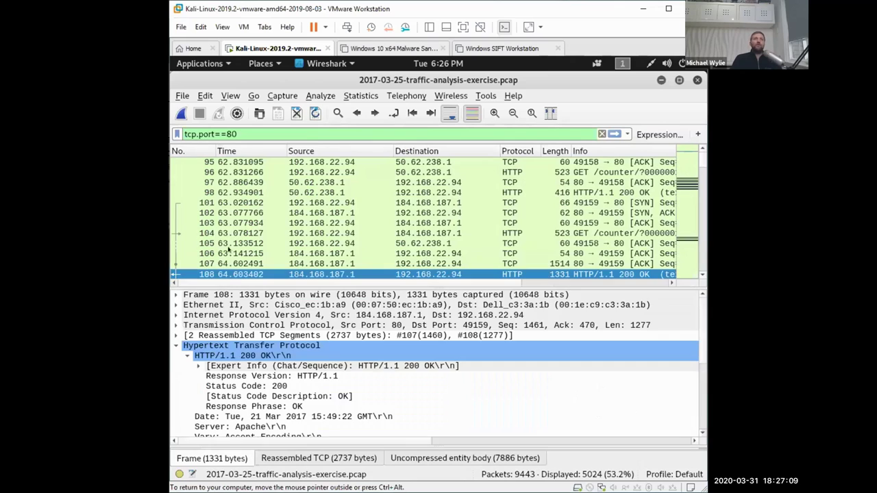
{"action": "left_click", "coordinate": [343, 223]}
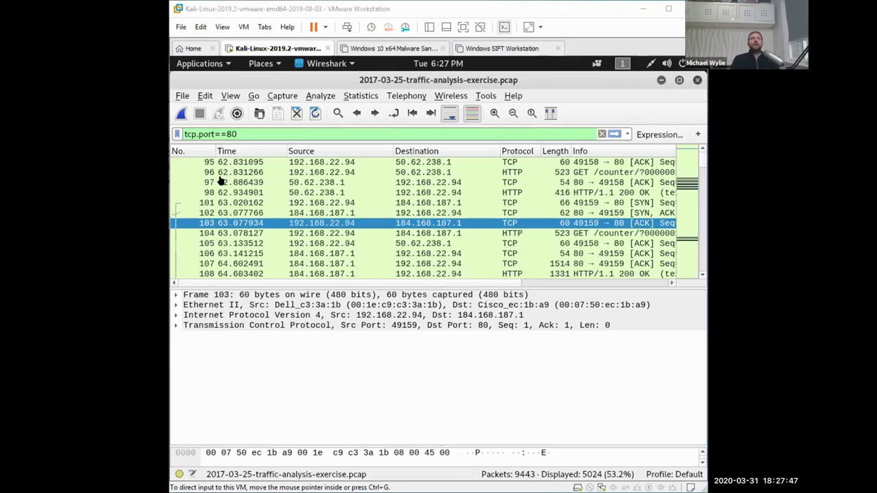
Step: Browse the Save As format list, keep pcap, and close the dialog without saving
{"action": "left_click", "coordinate": [182, 97]}
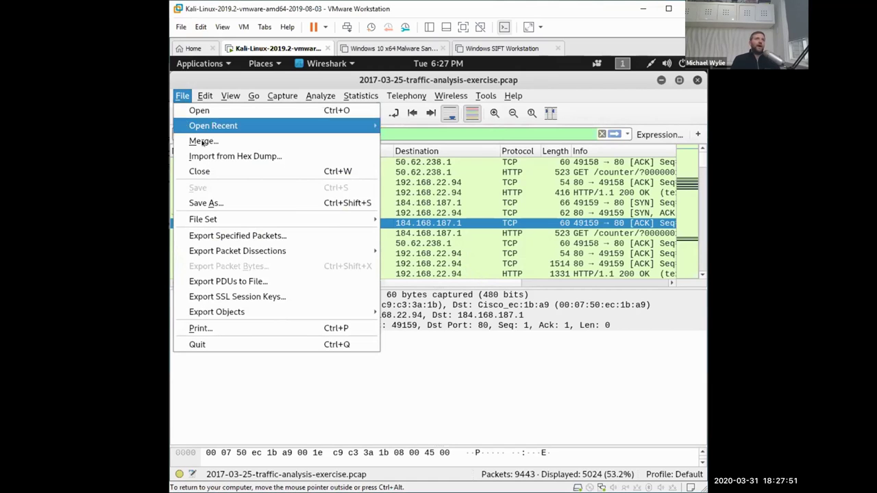
{"action": "left_click", "coordinate": [206, 203]}
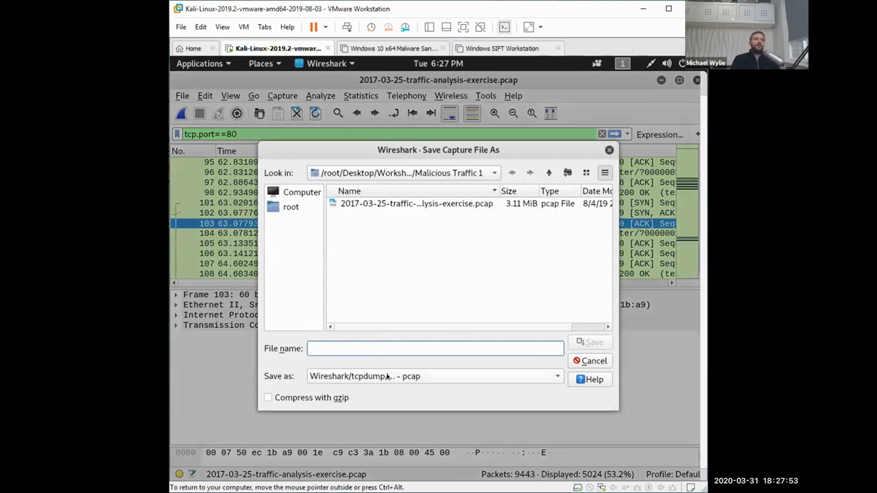
{"action": "left_click", "coordinate": [387, 378]}
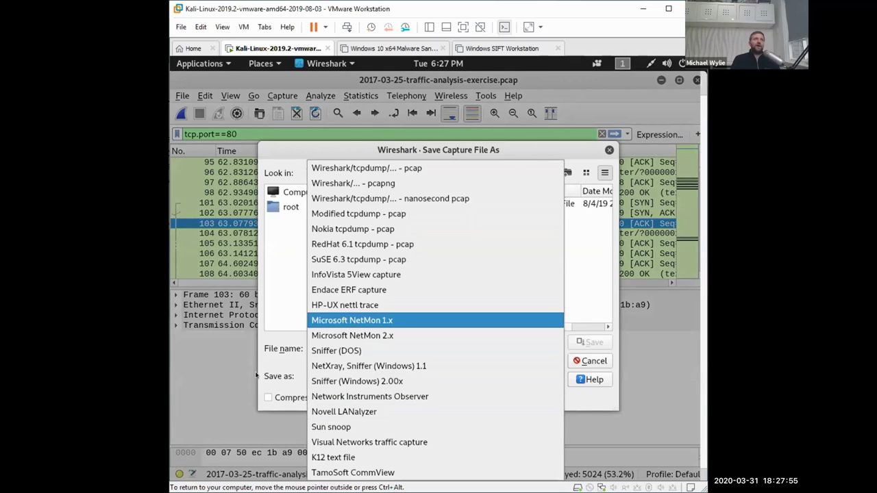
{"action": "left_click", "coordinate": [254, 377]}
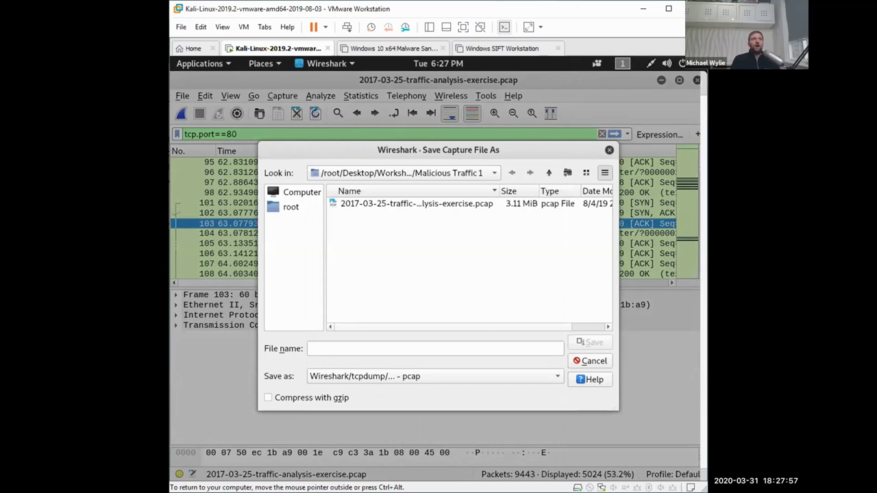
{"action": "left_click", "coordinate": [608, 152]}
{"action": "left_click", "coordinate": [183, 95]}
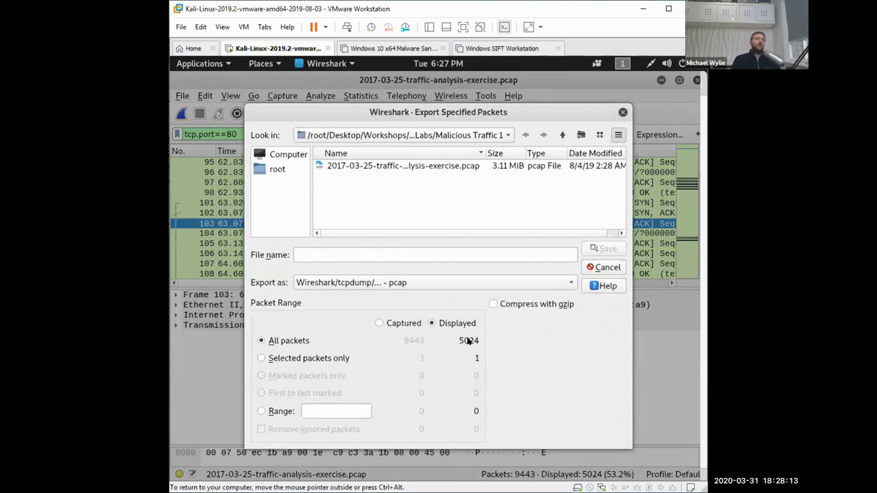
Step: Try the Captured/Displayed, Selected packet and 20-30 range options, then close the dialog without exporting
{"action": "left_click", "coordinate": [379, 323]}
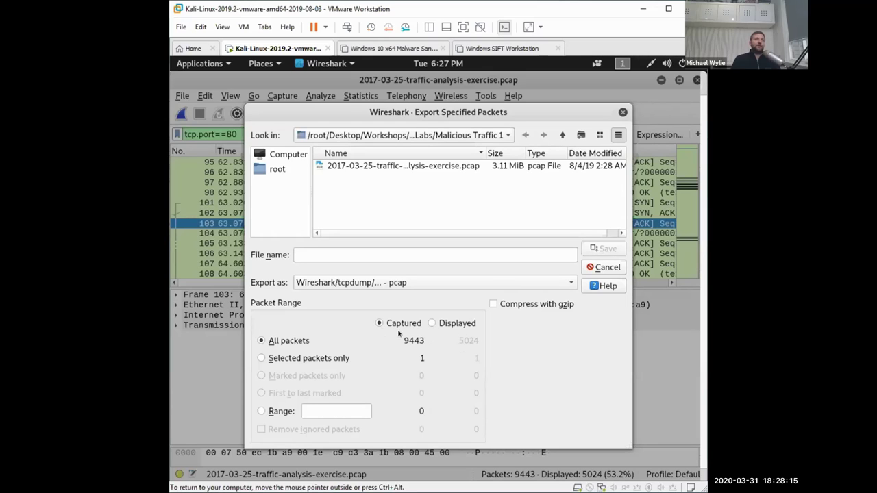
{"action": "left_click", "coordinate": [432, 323]}
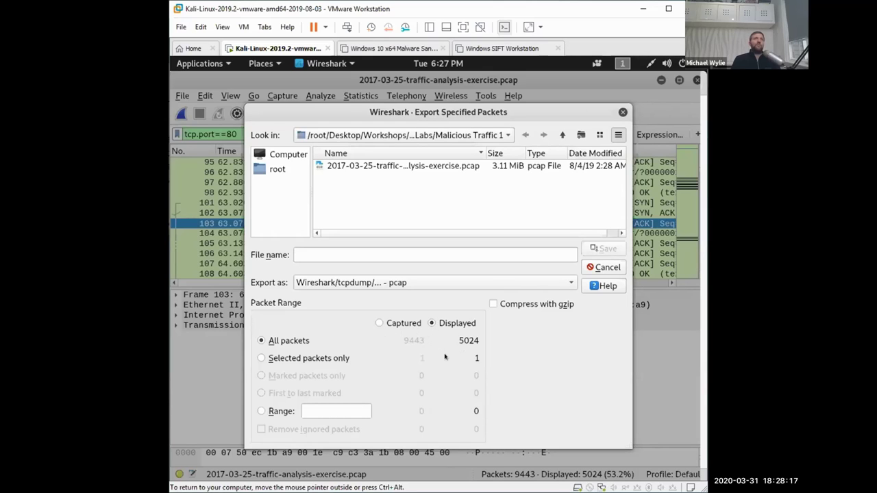
{"action": "left_click", "coordinate": [261, 358]}
{"action": "left_click", "coordinate": [266, 411]}
{"action": "type", "text": "20-30"}
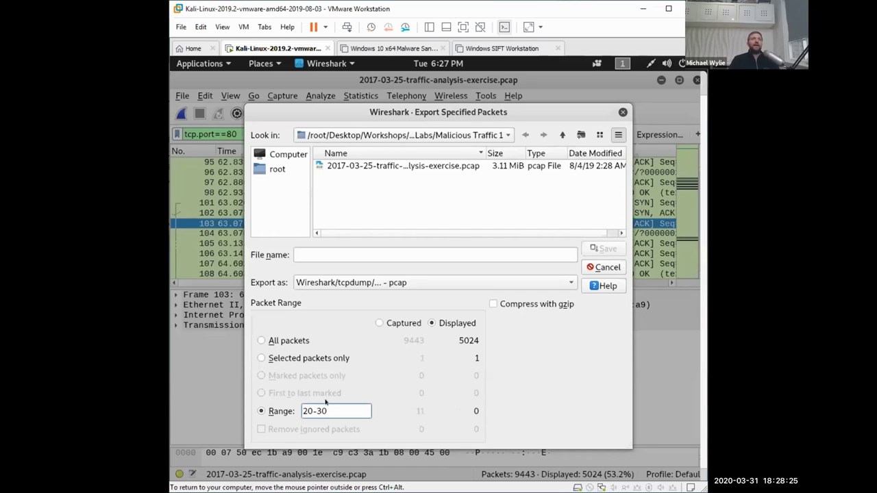
{"action": "left_click", "coordinate": [378, 323]}
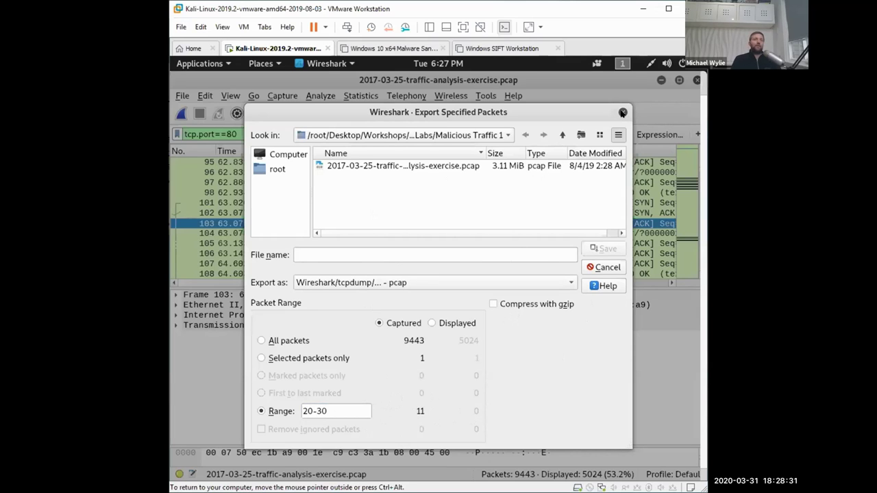
{"action": "left_click", "coordinate": [622, 113]}
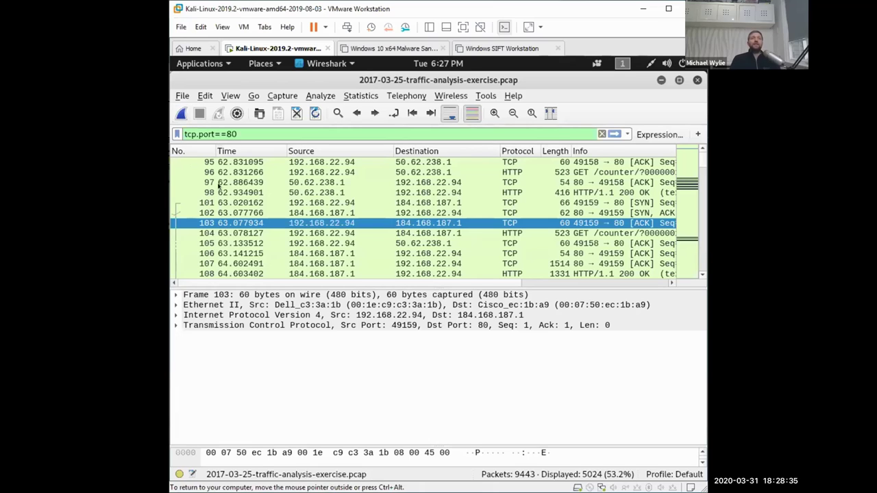
Step: Open Export Objects > HTTP to list the capture's HTTP objects with hostnames, content types and sizes
{"action": "left_click", "coordinate": [184, 96]}
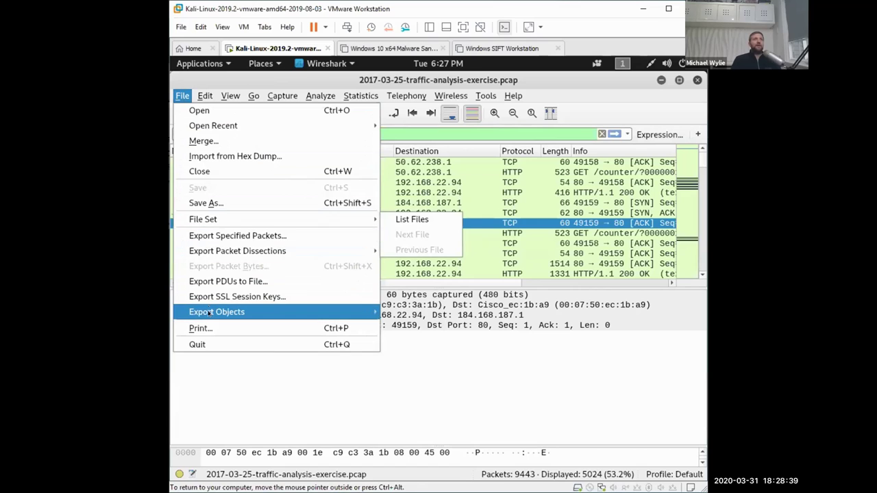
{"action": "mouse_move", "coordinate": [211, 313]}
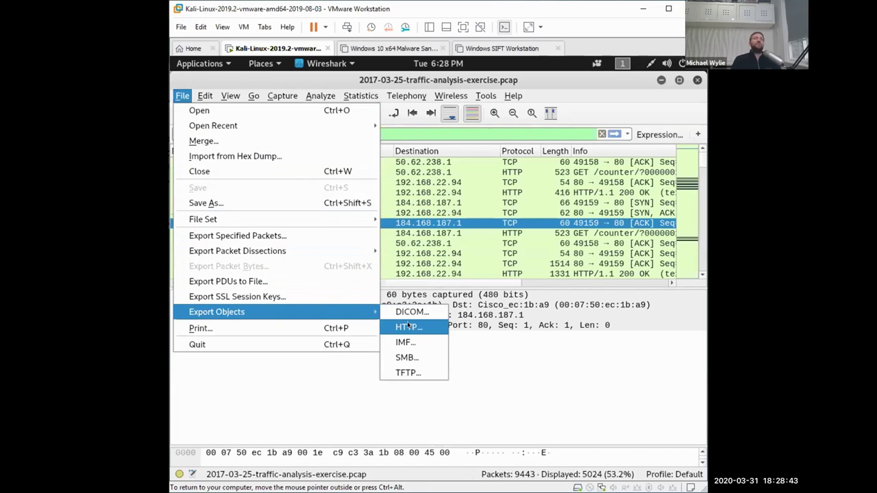
{"action": "left_click", "coordinate": [409, 327]}
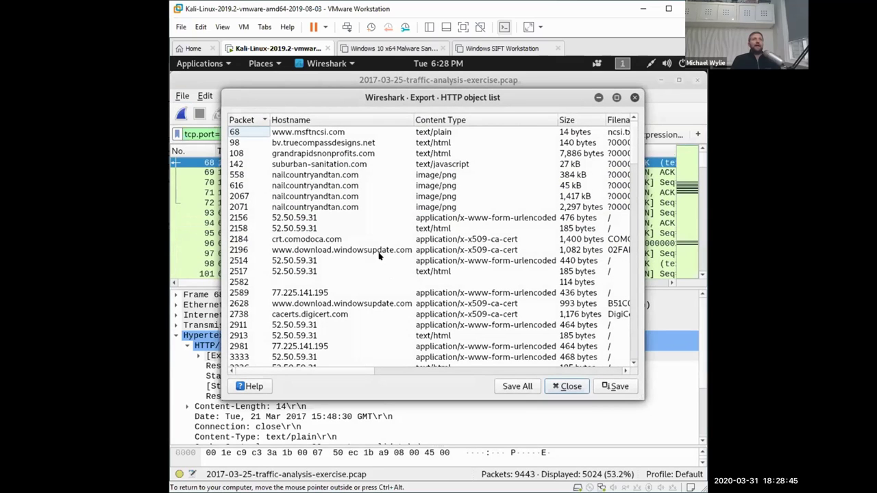
Step: Sort the HTTP objects by Content Type and inspect the 384 kB PNG (558) and 45 kB PNG (616)
{"action": "left_click", "coordinate": [454, 121]}
{"action": "scroll", "coordinate": [438, 264], "scroll_direction": "down", "scroll_amount": 3}
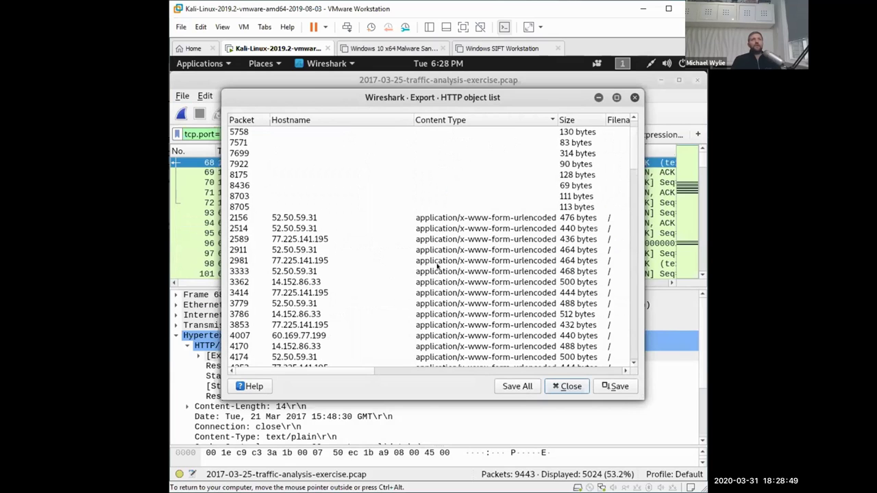
{"action": "scroll", "coordinate": [441, 266], "scroll_direction": "down", "scroll_amount": 20}
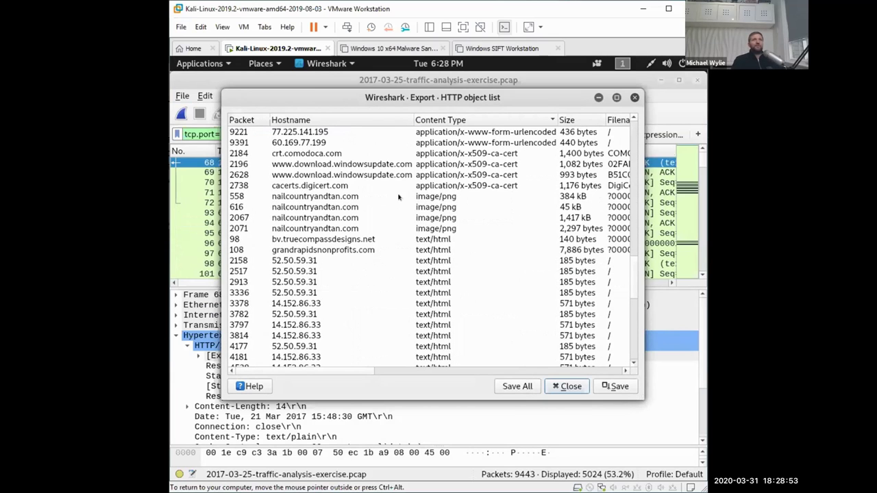
{"action": "left_click", "coordinate": [411, 197]}
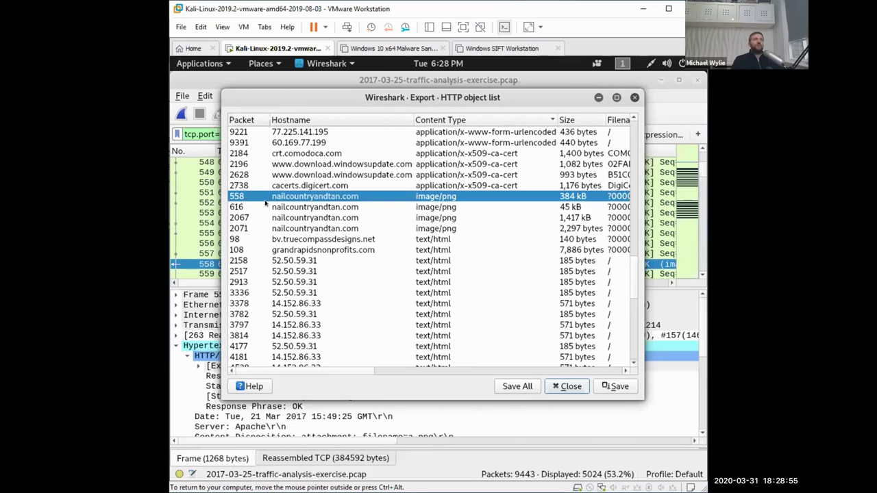
{"action": "key", "text": "Down"}
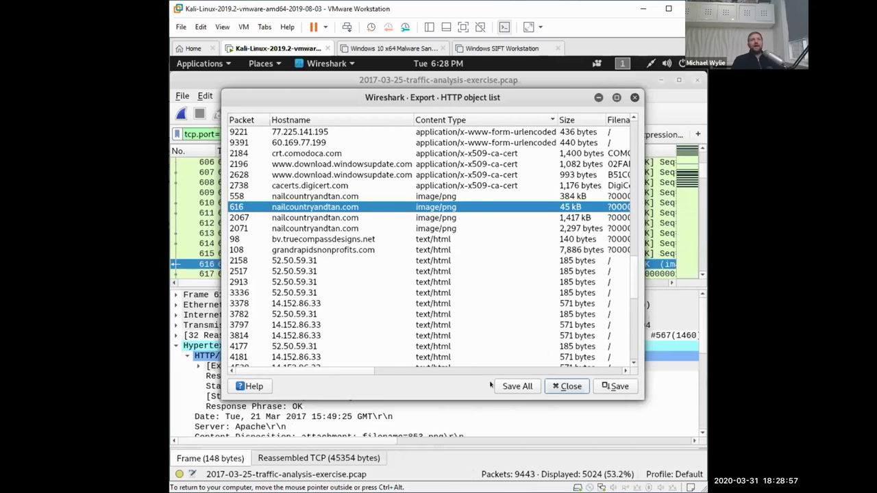
{"action": "left_click_drag", "start_coordinate": [352, 370], "coordinate": [458, 368]}
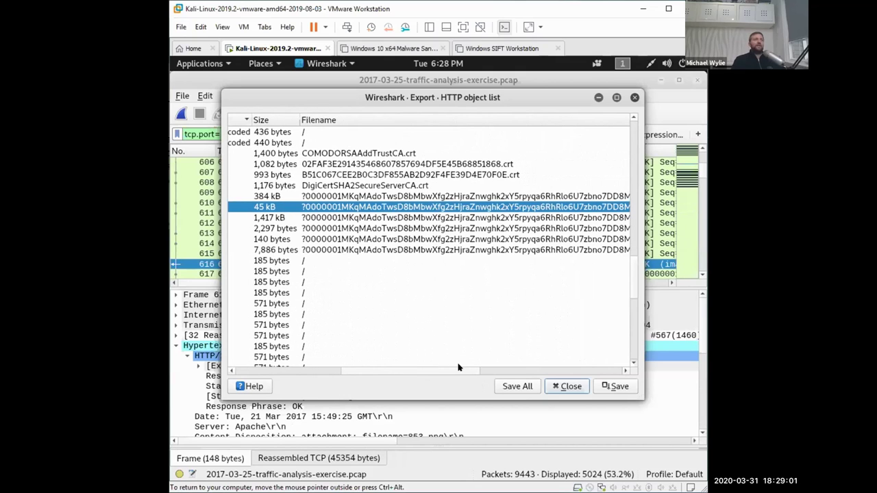
{"action": "left_click_drag", "start_coordinate": [459, 367], "coordinate": [334, 367]}
Step: Compare the 2,297-byte PNG (2071) and 1,417 kB PNG (2067) with html objects in packets 98, 4528 and 108
{"action": "left_click", "coordinate": [293, 228]}
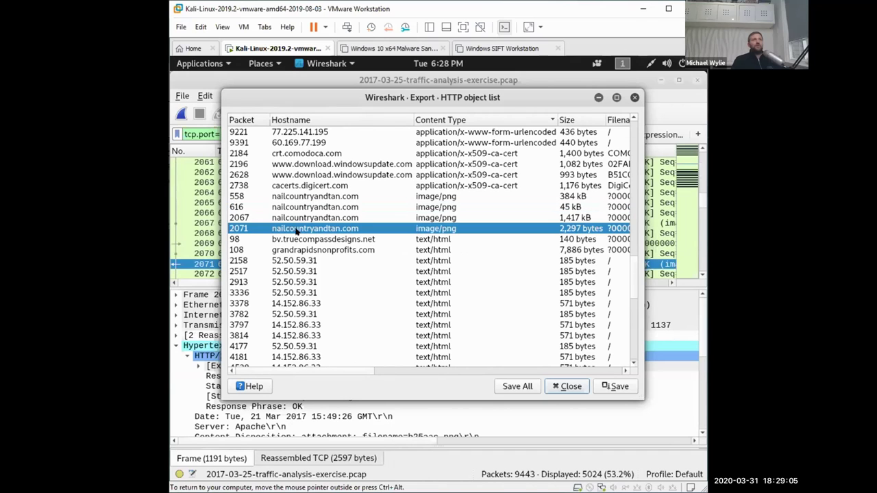
{"action": "left_click", "coordinate": [296, 240]}
{"action": "left_click", "coordinate": [364, 367]}
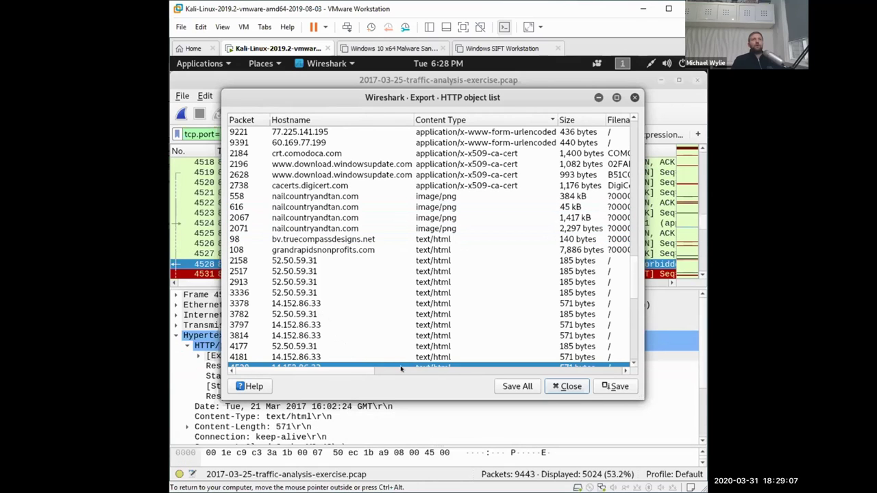
{"action": "left_click_drag", "start_coordinate": [364, 371], "coordinate": [320, 373]}
{"action": "left_click", "coordinate": [443, 218]}
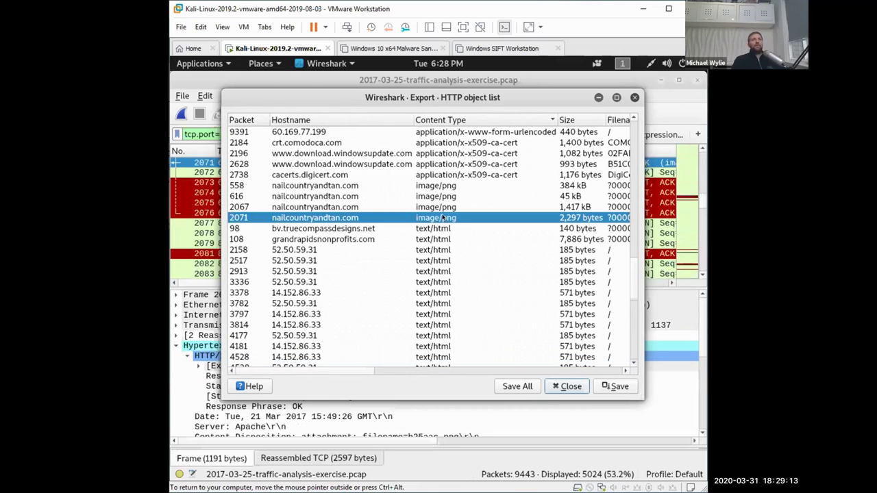
{"action": "left_click", "coordinate": [443, 207]}
{"action": "left_click", "coordinate": [443, 196]}
{"action": "left_click", "coordinate": [446, 231]}
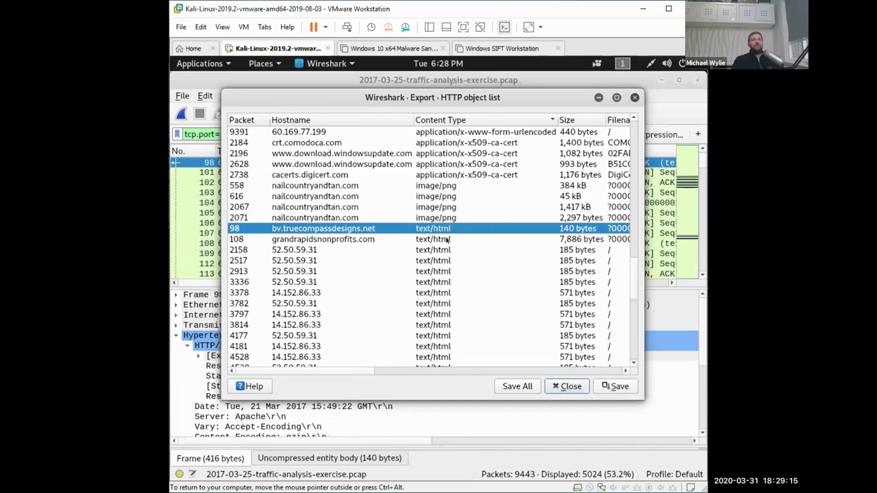
{"action": "left_click", "coordinate": [622, 239]}
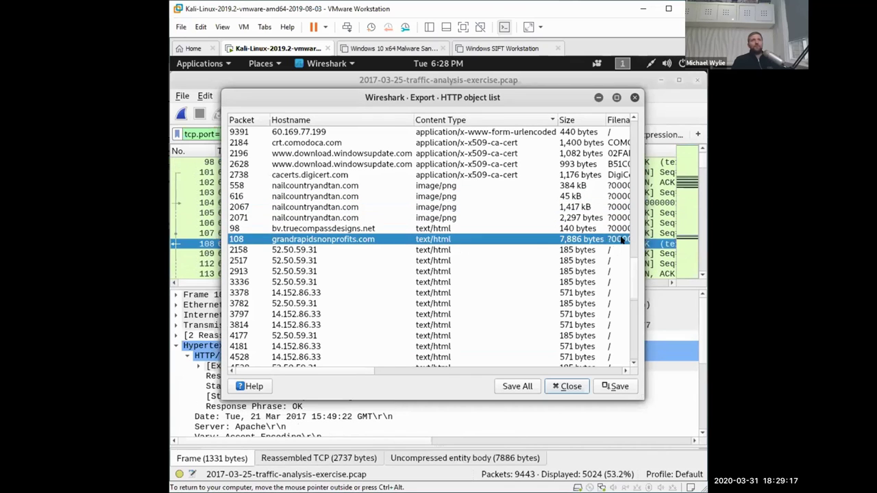
{"action": "left_click", "coordinate": [438, 371]}
Step: Scroll the object list to the form-urlencoded entries from 52.50.59.31, 14.152.86.33 and others
{"action": "scroll", "coordinate": [469, 368], "scroll_direction": "left", "scroll_amount": 5}
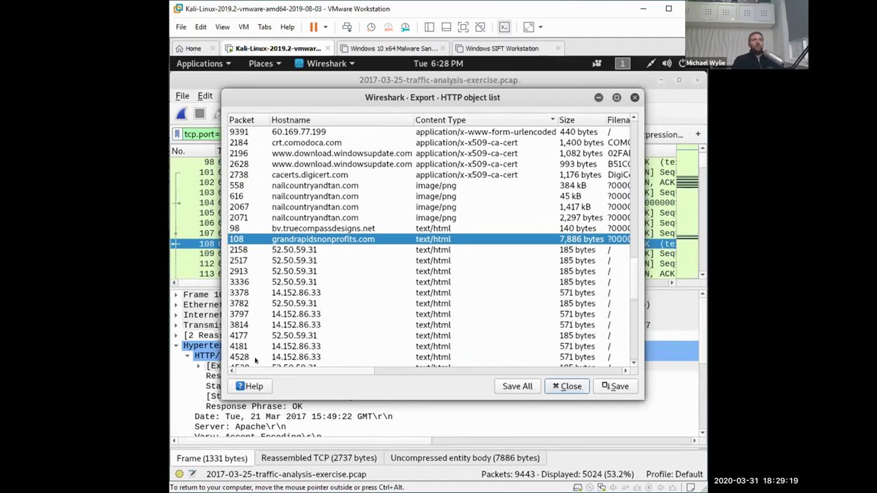
{"action": "scroll", "coordinate": [319, 257], "scroll_direction": "down", "scroll_amount": 3}
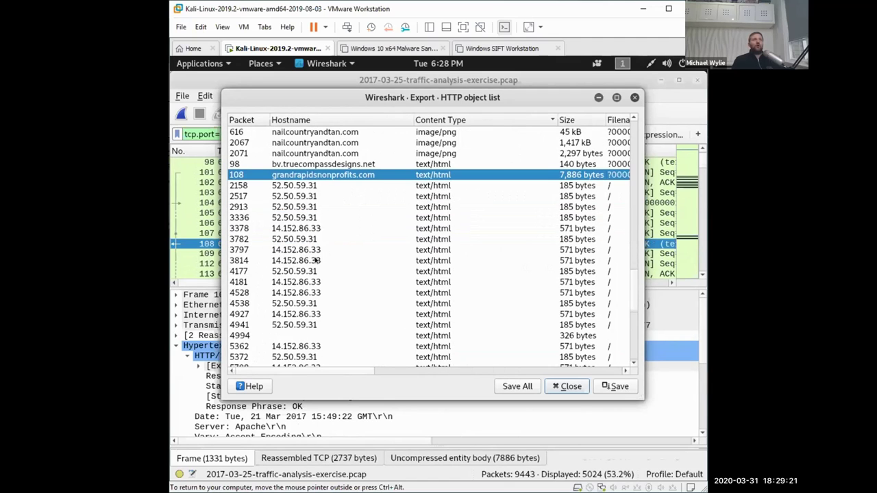
{"action": "scroll", "coordinate": [297, 277], "scroll_direction": "up", "scroll_amount": 3}
{"action": "scroll", "coordinate": [297, 277], "scroll_direction": "up", "scroll_amount": 10}
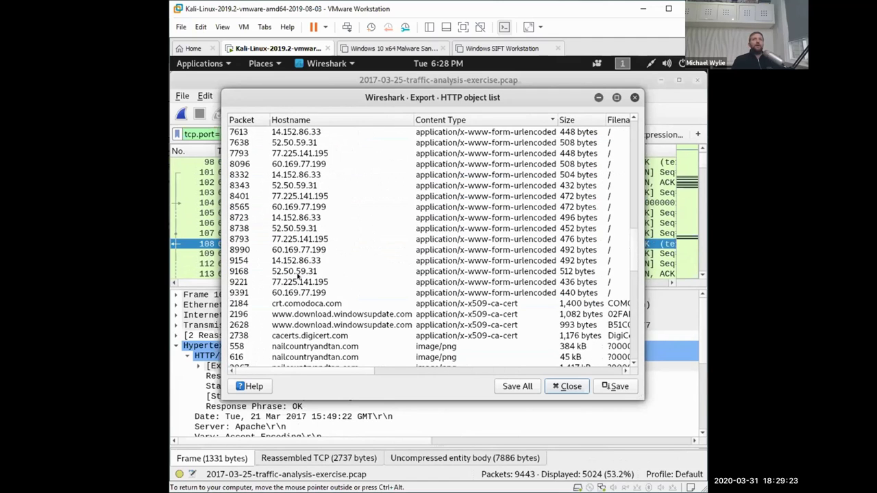
{"action": "scroll", "coordinate": [300, 260], "scroll_direction": "up", "scroll_amount": 10}
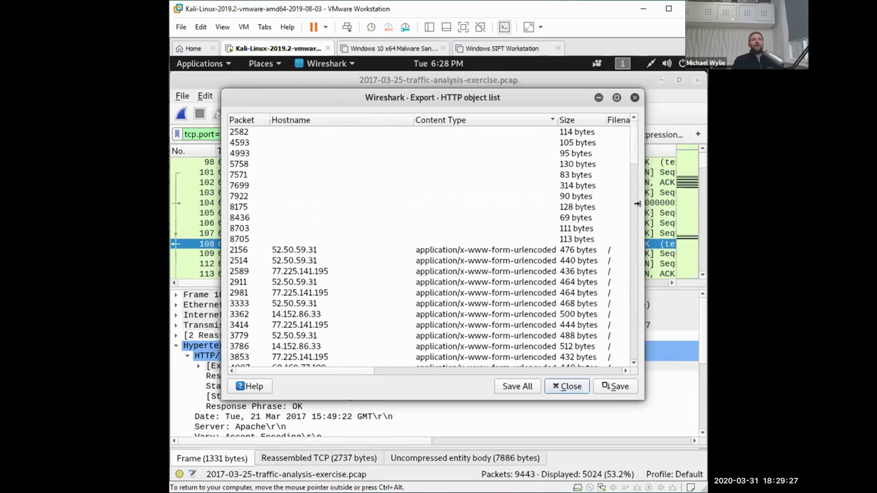
{"action": "scroll", "coordinate": [617, 261], "scroll_direction": "down", "scroll_amount": 15}
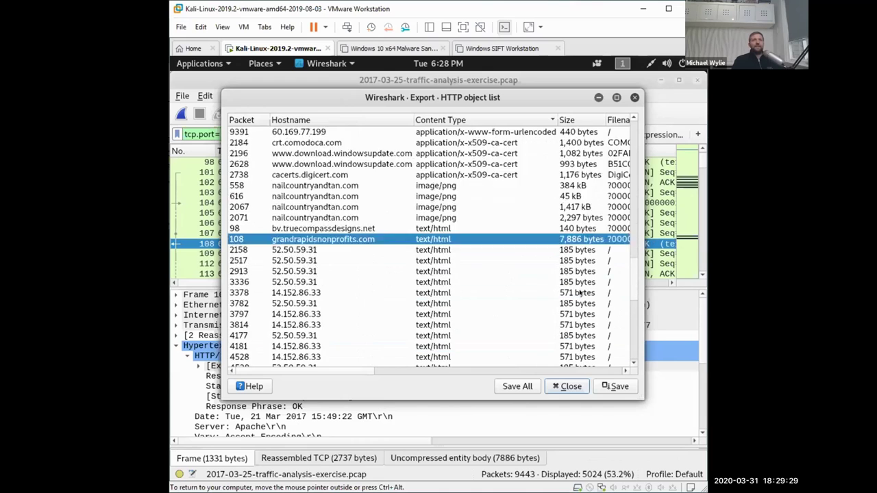
{"action": "scroll", "coordinate": [580, 294], "scroll_direction": "down", "scroll_amount": 5}
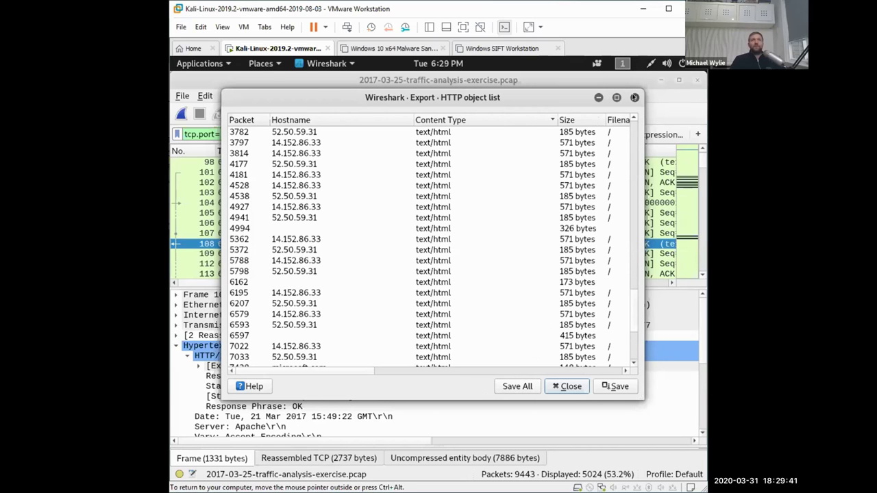
Step: Close and reopen the Export HTTP object list
{"action": "left_click", "coordinate": [634, 98]}
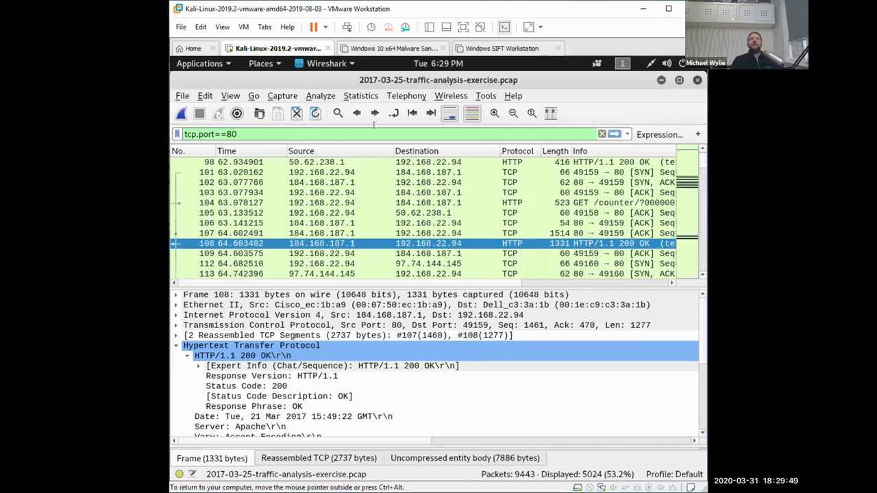
{"action": "left_click", "coordinate": [182, 97]}
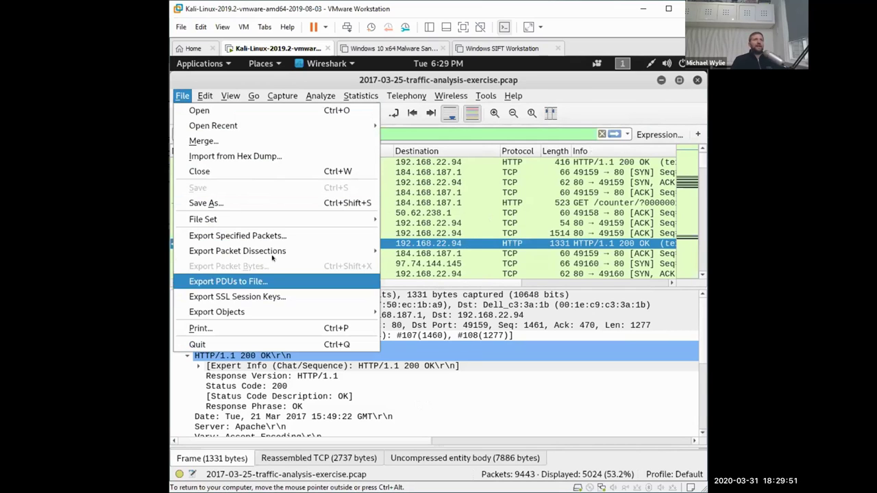
{"action": "mouse_move", "coordinate": [337, 311]}
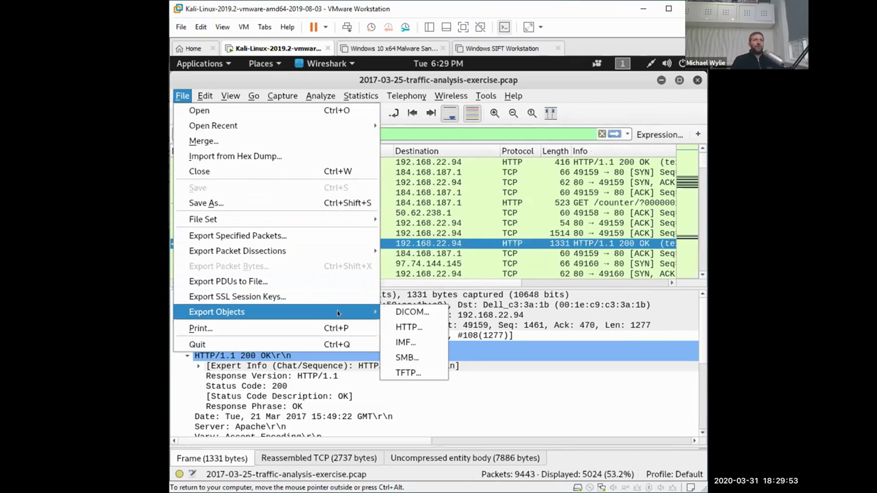
{"action": "left_click", "coordinate": [409, 327]}
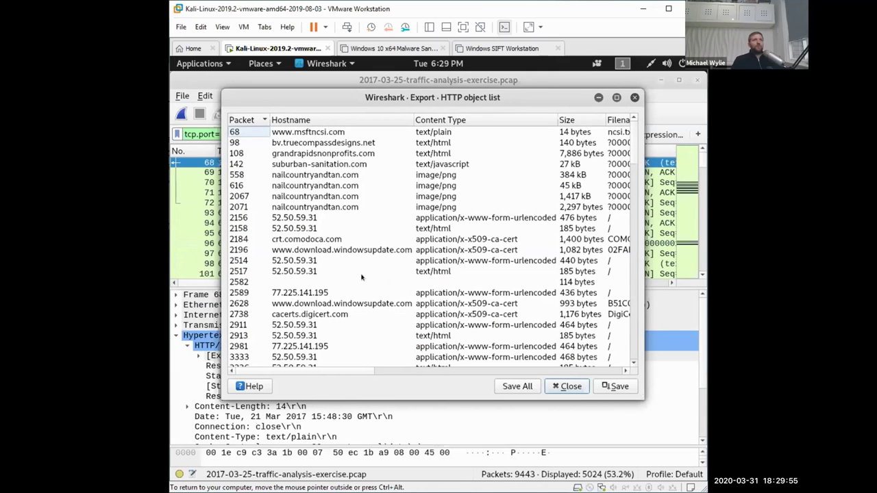
Step: Review PNG objects 558, 616, 2067 and 2071, then close the list leaving packet 2071 selected
{"action": "left_click", "coordinate": [315, 239]}
{"action": "left_click", "coordinate": [318, 218]}
{"action": "left_click", "coordinate": [326, 183]}
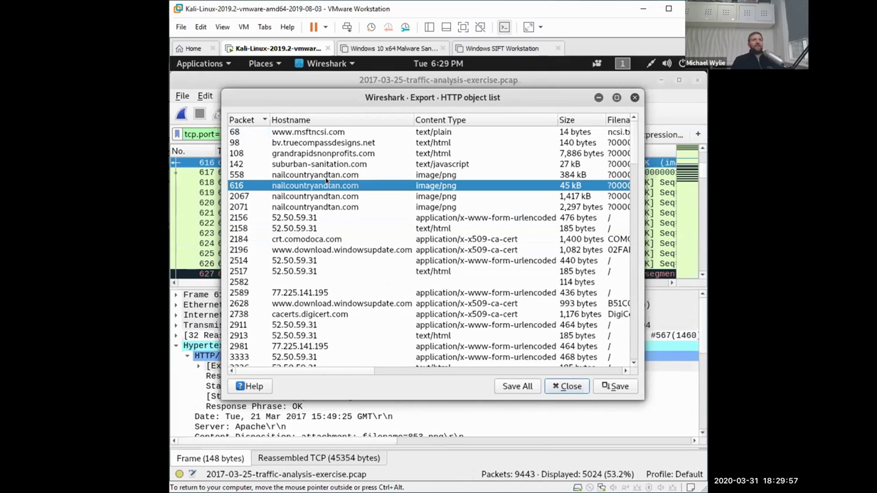
{"action": "left_click", "coordinate": [333, 175]}
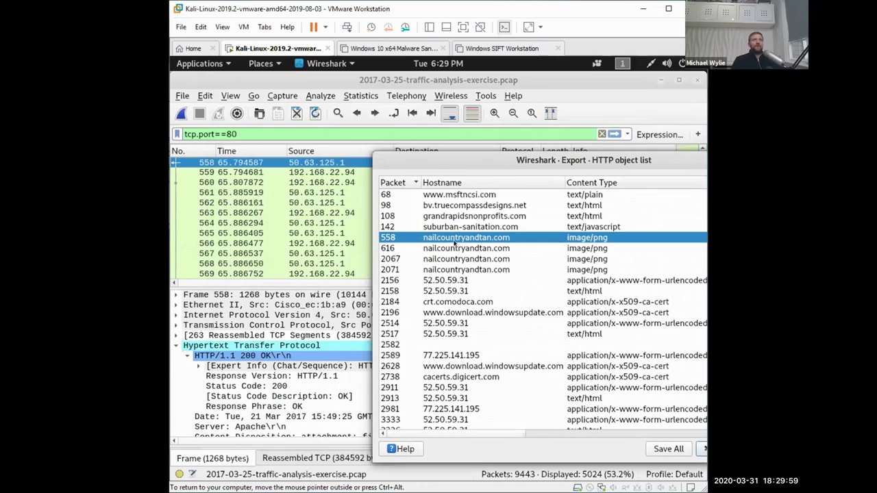
{"action": "left_click", "coordinate": [460, 249]}
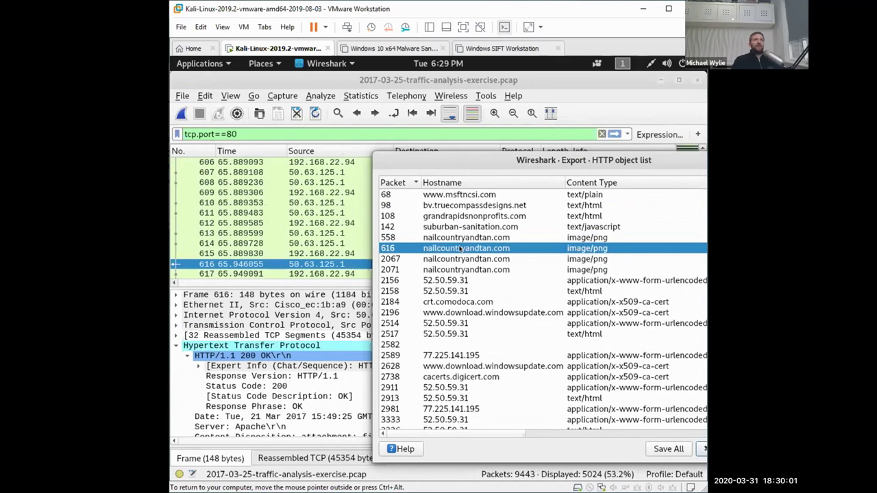
{"action": "left_click", "coordinate": [443, 260]}
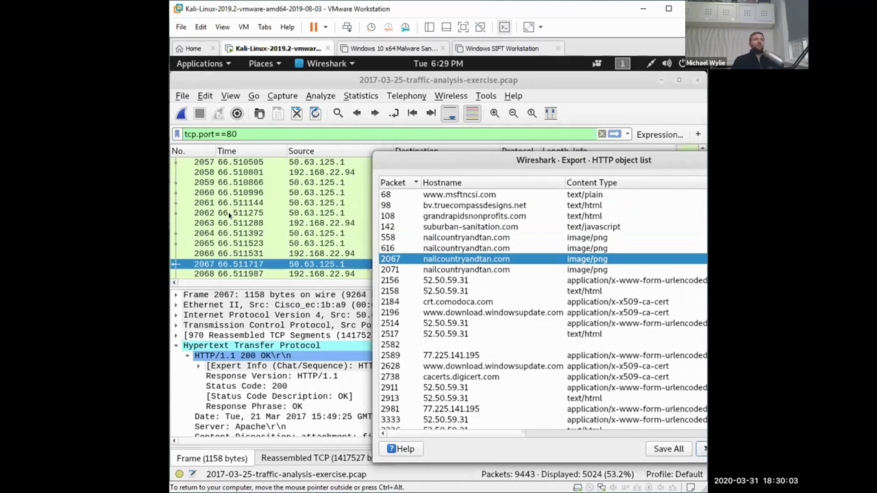
{"action": "left_click", "coordinate": [471, 271]}
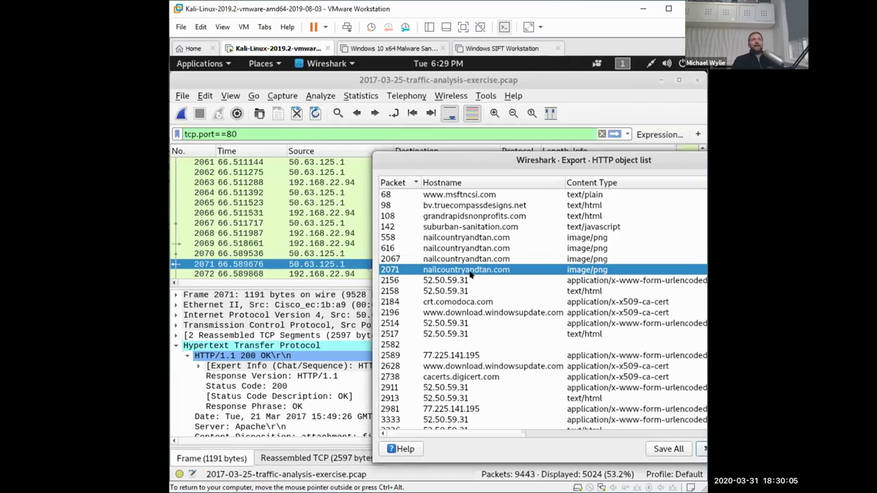
{"action": "left_click_drag", "start_coordinate": [396, 162], "coordinate": [207, 223]}
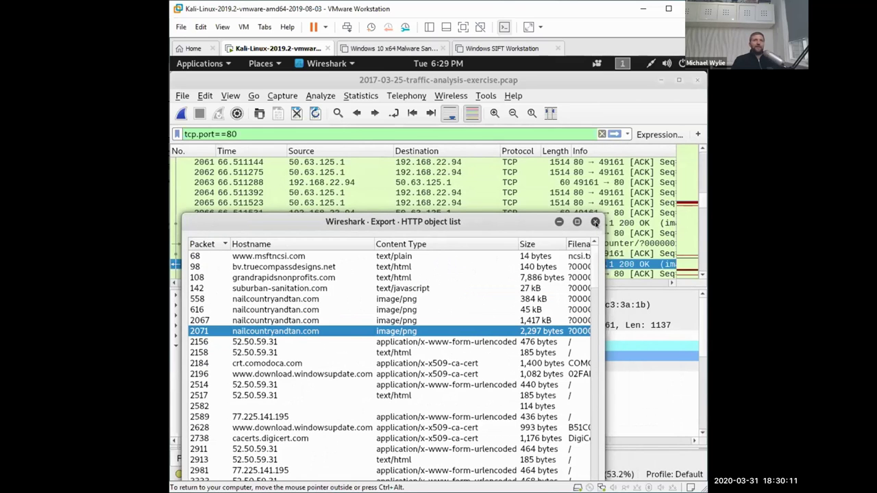
{"action": "left_click", "coordinate": [595, 221]}
{"action": "right_click", "coordinate": [274, 265]}
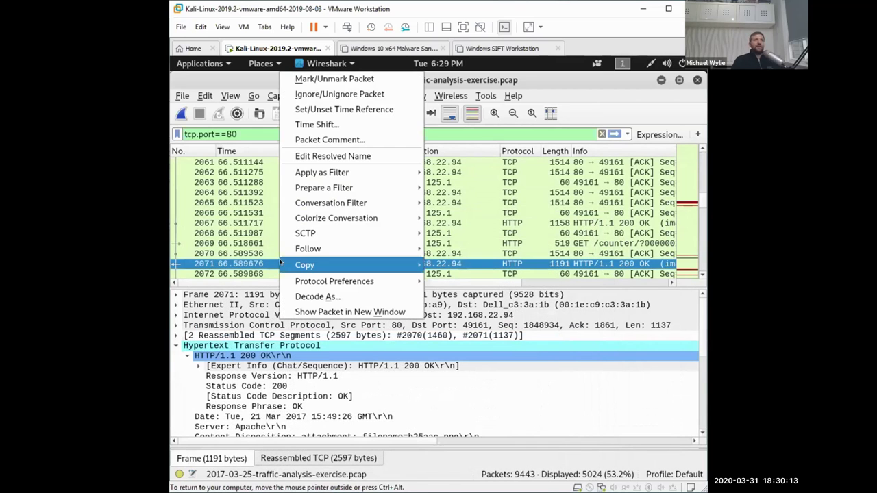
{"action": "mouse_move", "coordinate": [281, 264]}
{"action": "mouse_move", "coordinate": [411, 249]}
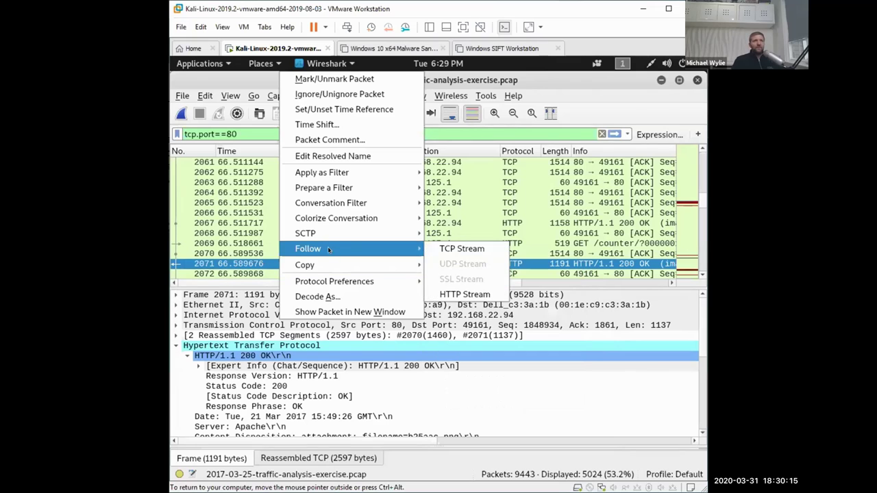
{"action": "left_click", "coordinate": [444, 251]}
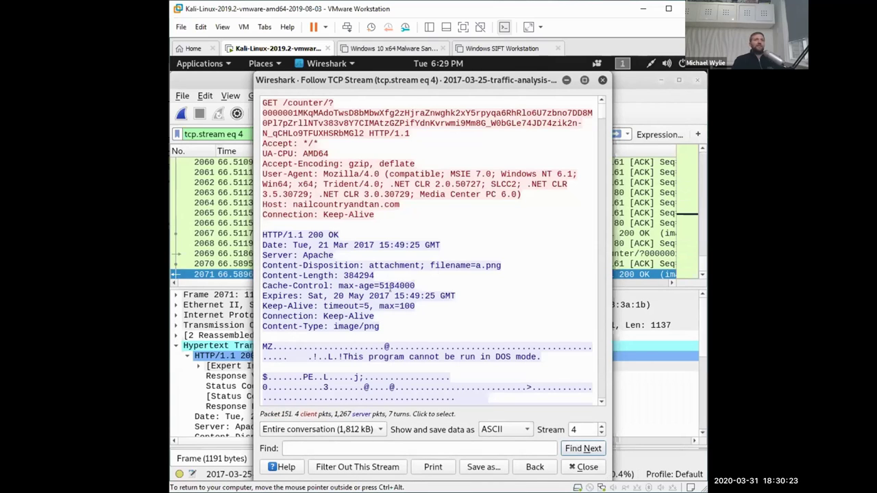
{"action": "left_click_drag", "start_coordinate": [501, 265], "coordinate": [466, 265]}
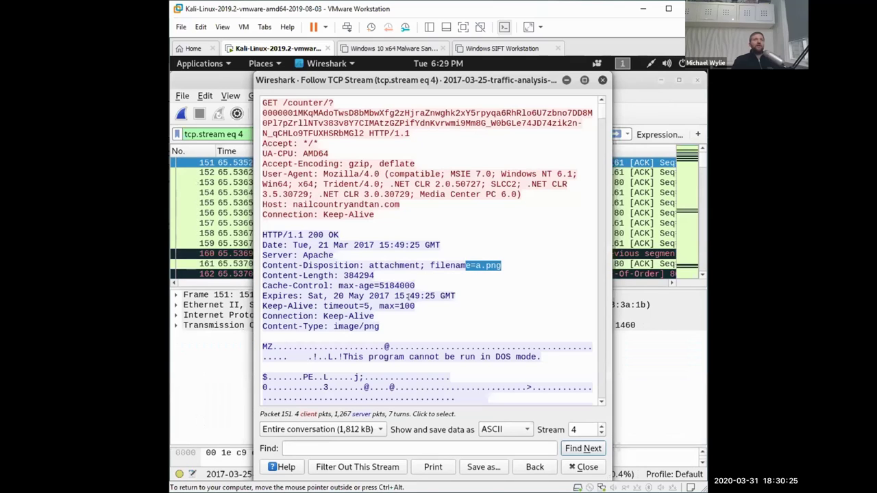
{"action": "left_click_drag", "start_coordinate": [267, 347], "coordinate": [262, 345]}
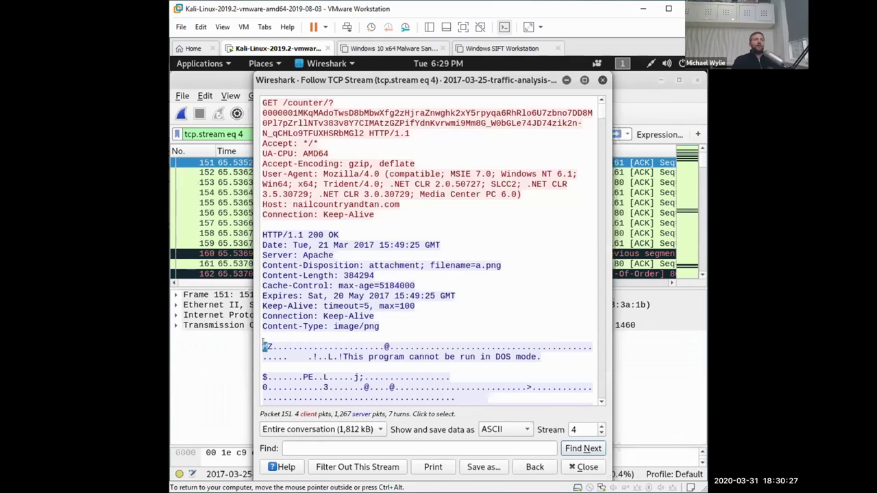
{"action": "left_click_drag", "start_coordinate": [263, 103], "coordinate": [381, 207]}
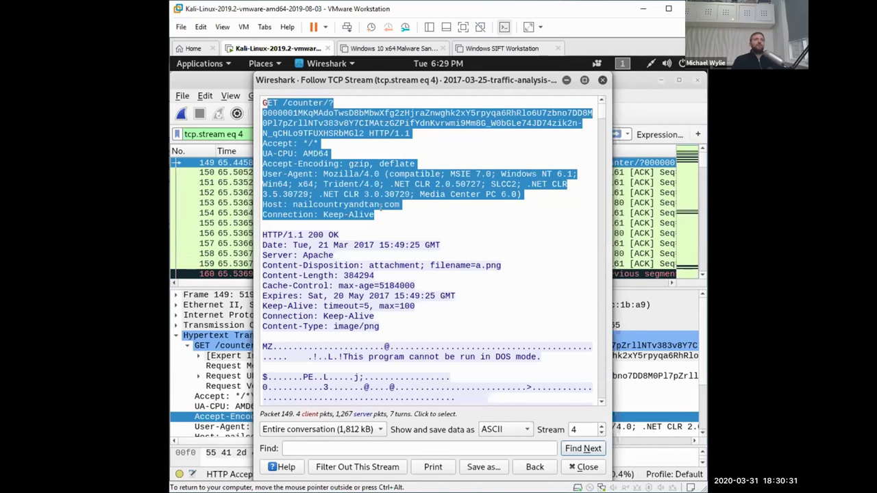
{"action": "left_click", "coordinate": [266, 115]}
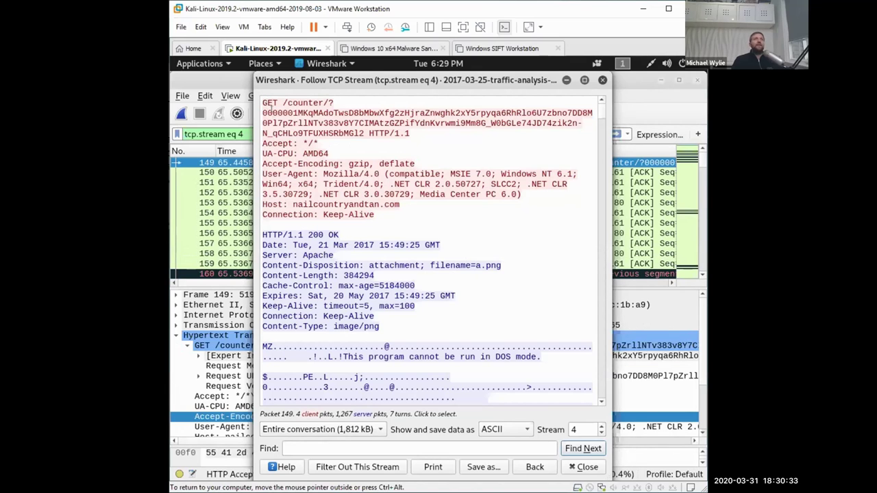
{"action": "left_click_drag", "start_coordinate": [267, 113], "coordinate": [356, 133]}
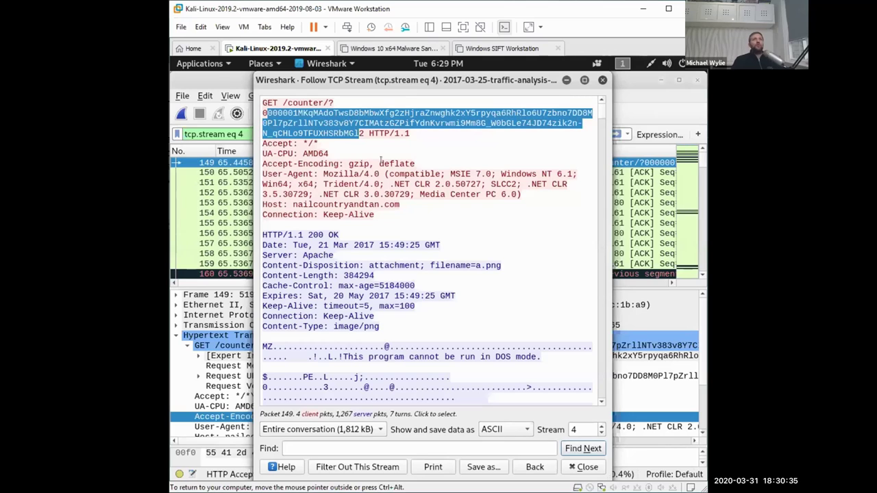
{"action": "left_click_drag", "start_coordinate": [342, 163], "coordinate": [399, 165]}
{"action": "left_click", "coordinate": [328, 225]}
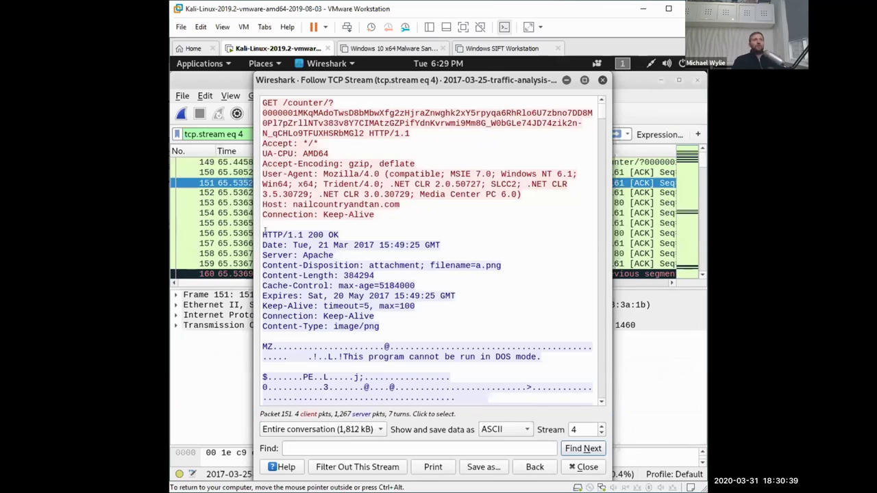
{"action": "left_click_drag", "start_coordinate": [337, 226], "coordinate": [337, 231]}
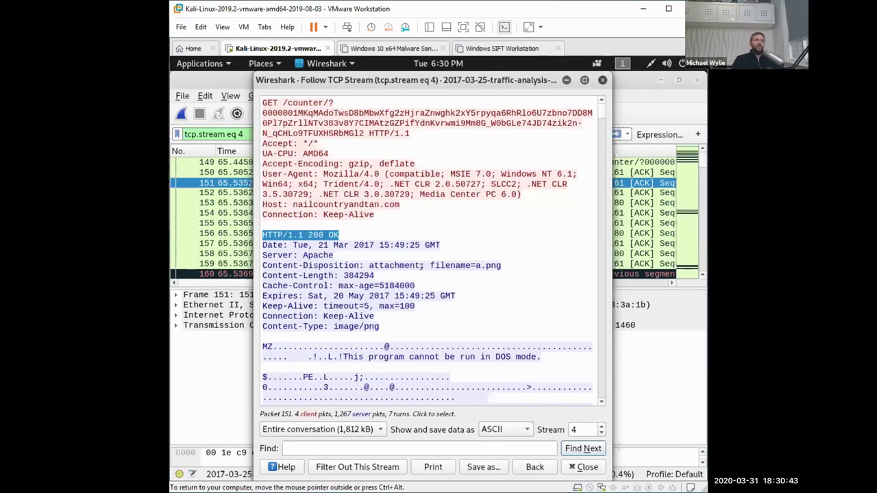
{"action": "left_click_drag", "start_coordinate": [429, 265], "coordinate": [497, 260]}
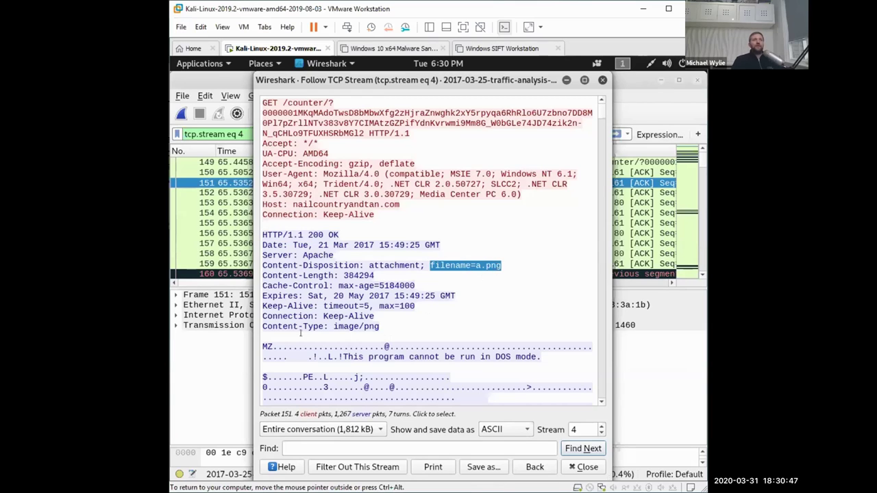
{"action": "left_click_drag", "start_coordinate": [259, 326], "coordinate": [380, 327]}
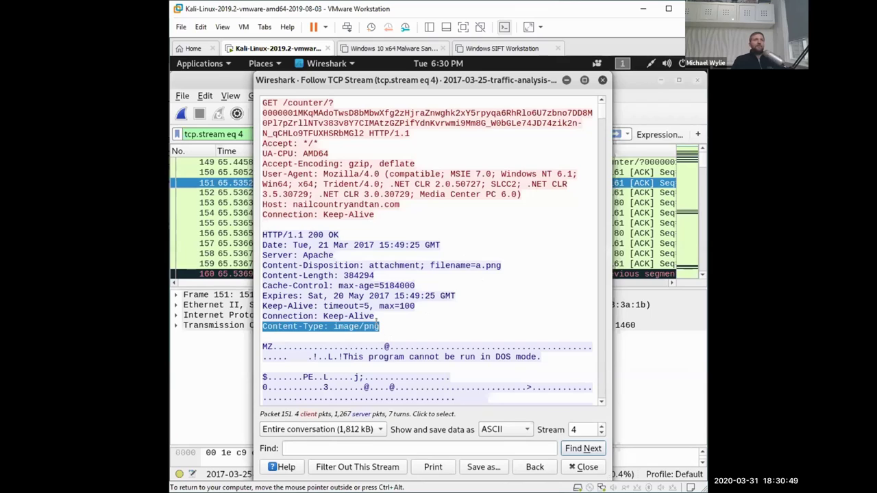
{"action": "left_click_drag", "start_coordinate": [262, 346], "coordinate": [272, 346]}
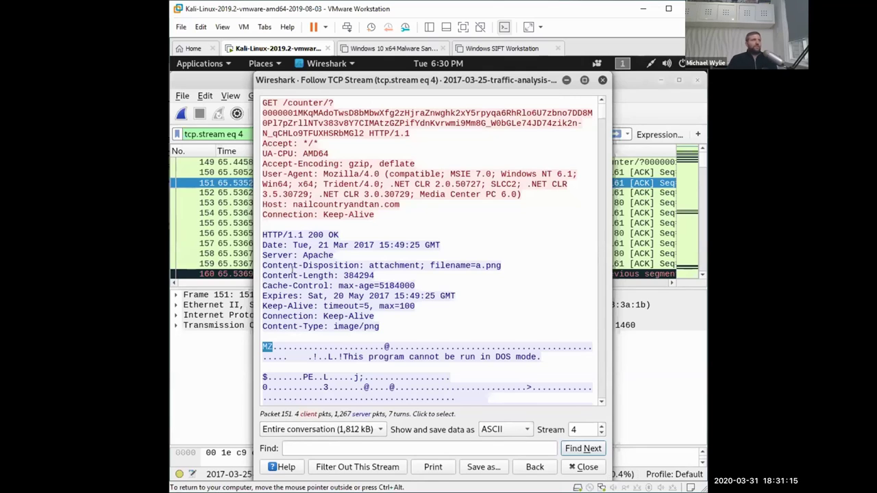
{"action": "left_click_drag", "start_coordinate": [337, 356], "coordinate": [561, 353]}
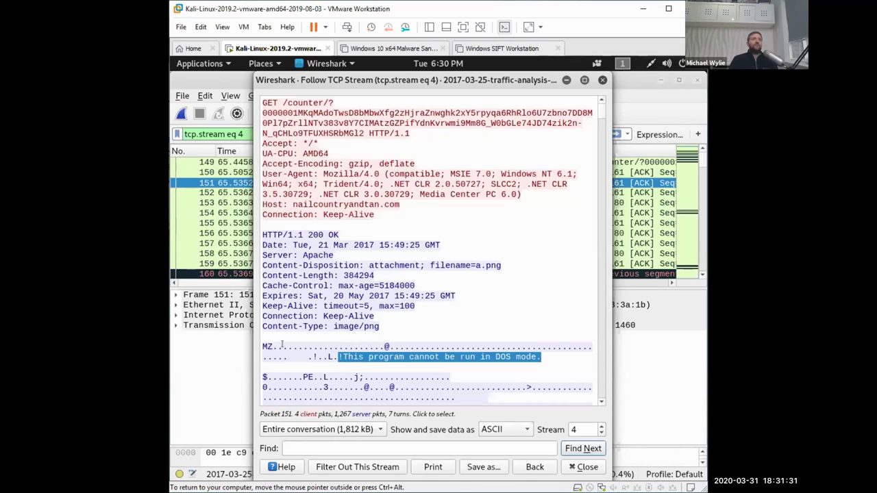
{"action": "left_click_drag", "start_coordinate": [260, 344], "coordinate": [272, 346]}
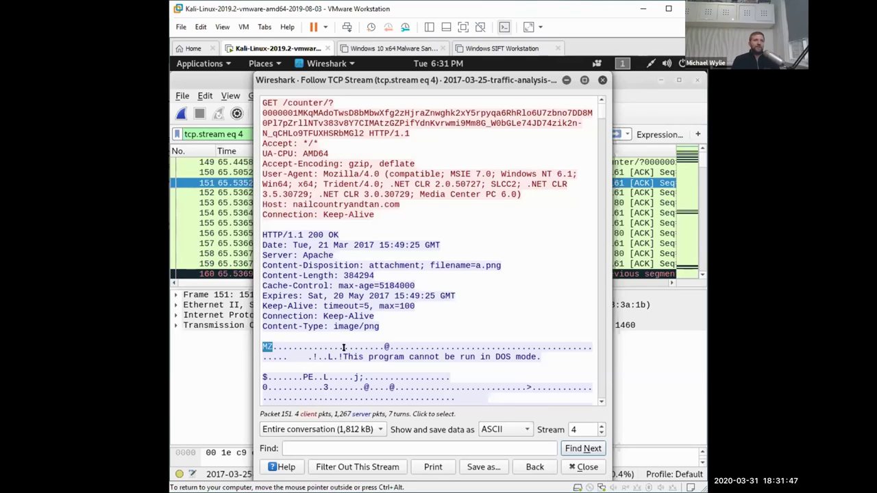
{"action": "left_click_drag", "start_coordinate": [338, 357], "coordinate": [543, 356]}
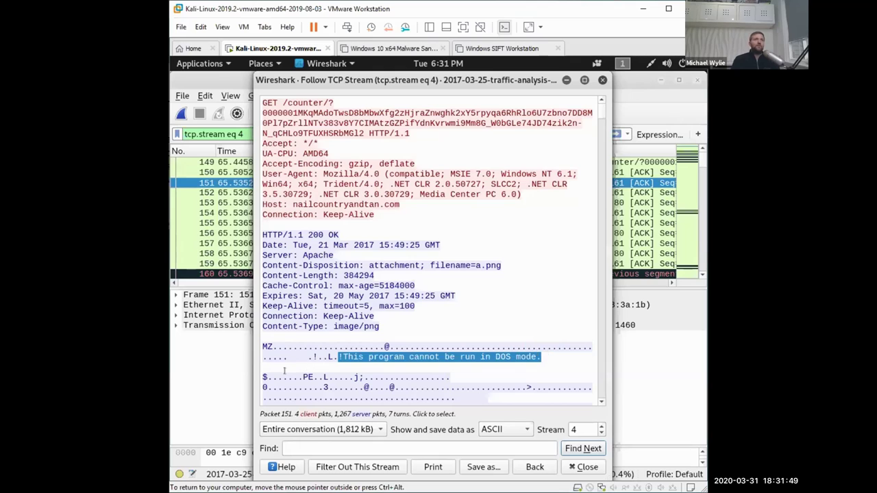
{"action": "left_click_drag", "start_coordinate": [302, 376], "coordinate": [310, 376]}
Step: Scroll down stream 4's content and highlight the CreateWindowExW function name
{"action": "scroll", "coordinate": [461, 335], "scroll_direction": "down", "scroll_amount": 1}
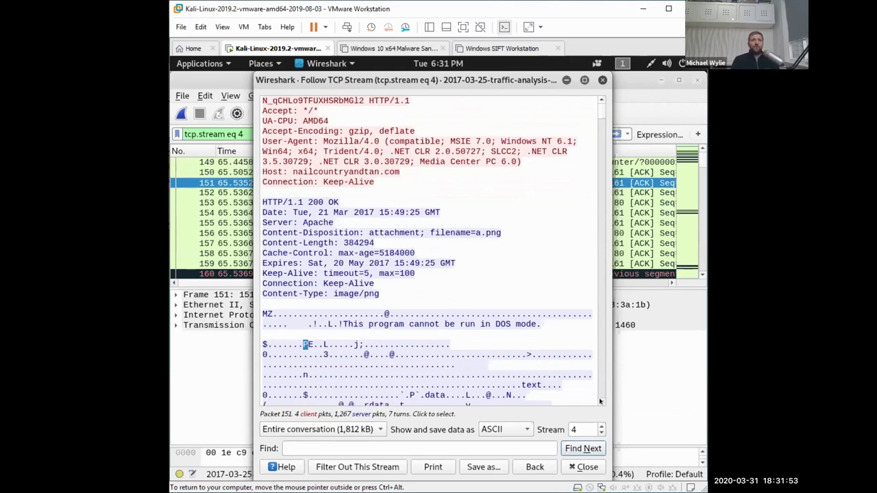
{"action": "scroll", "coordinate": [600, 402], "scroll_direction": "down", "scroll_amount": 5}
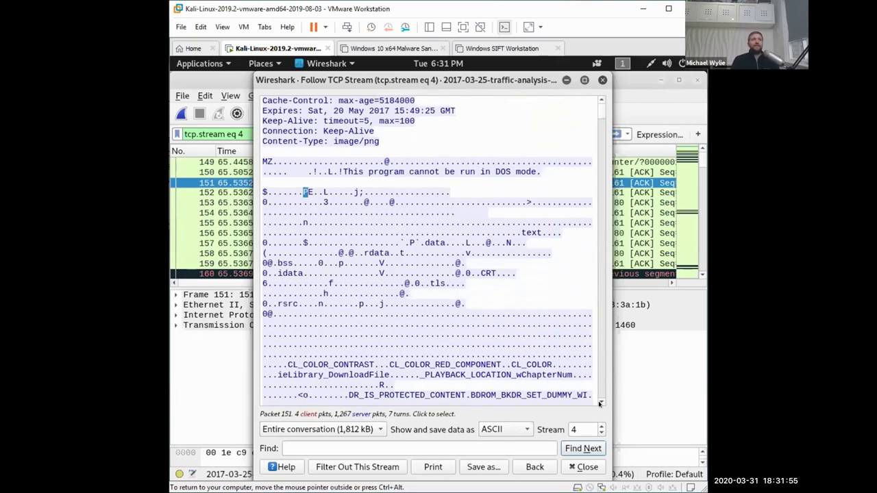
{"action": "scroll", "coordinate": [599, 404], "scroll_direction": "down", "scroll_amount": 4}
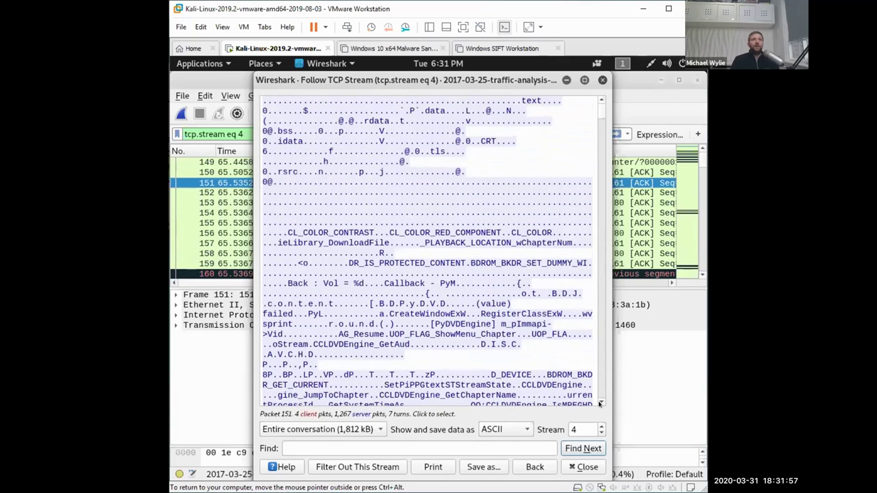
{"action": "scroll", "coordinate": [600, 403], "scroll_direction": "down", "scroll_amount": 4}
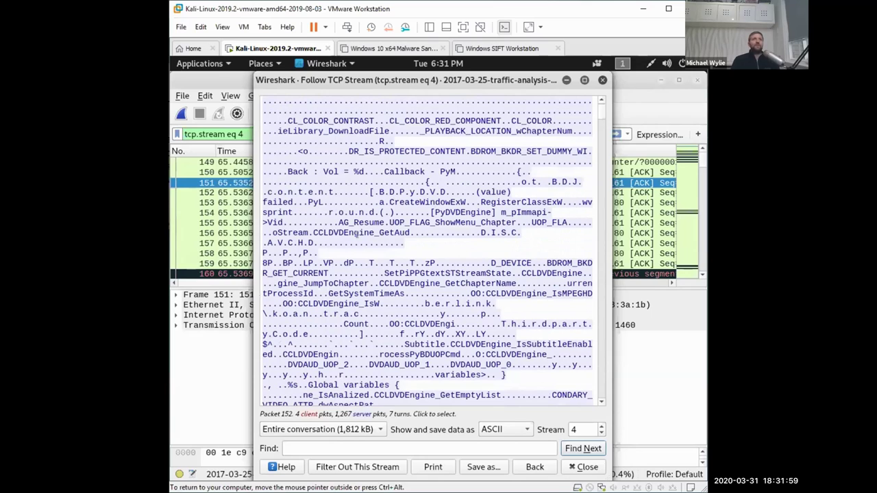
{"action": "left_click_drag", "start_coordinate": [388, 203], "coordinate": [548, 203]}
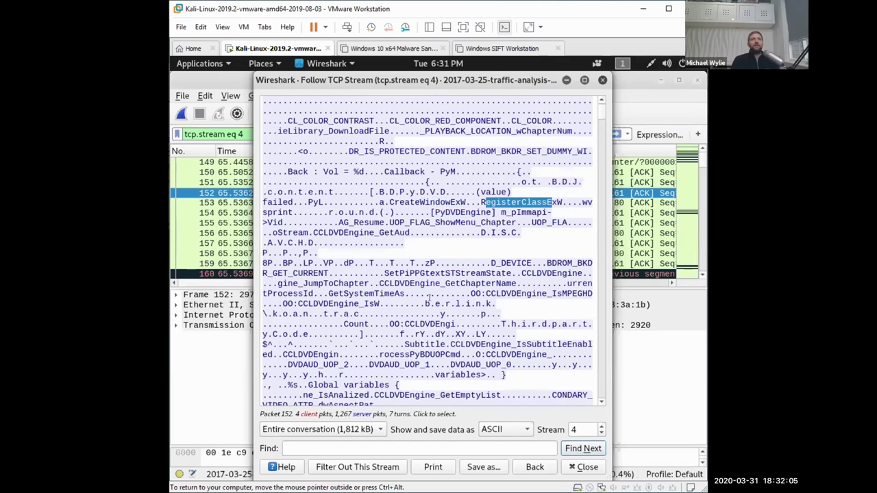
Step: Move further down through the stream's binary data, then close the Follow TCP Stream window
{"action": "scroll", "coordinate": [428, 296], "scroll_direction": "down", "scroll_amount": 7}
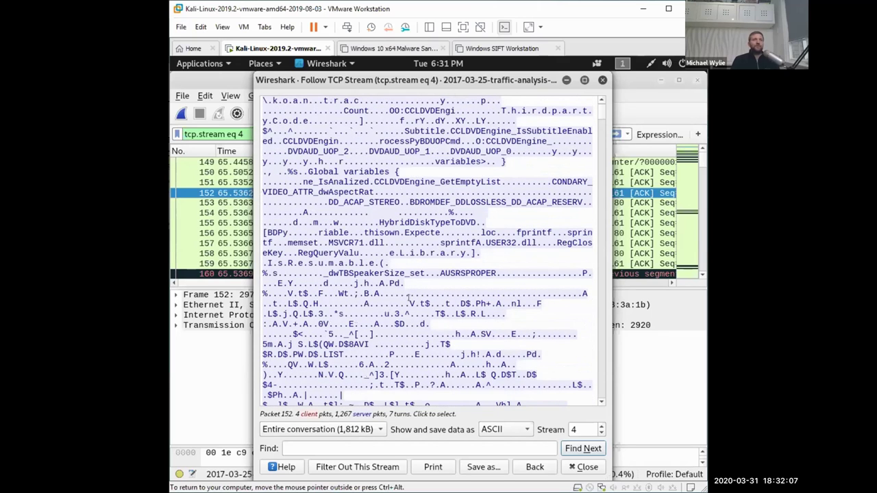
{"action": "scroll", "coordinate": [345, 313], "scroll_direction": "down", "scroll_amount": 3}
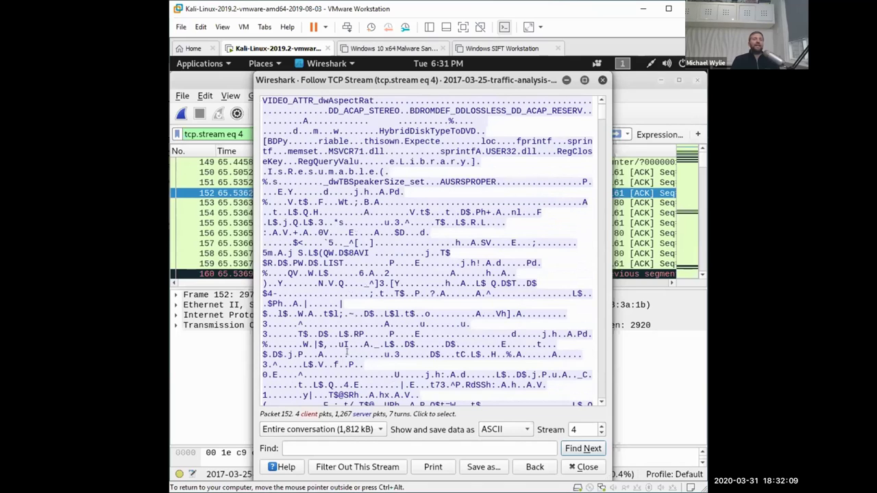
{"action": "scroll", "coordinate": [347, 352], "scroll_direction": "down", "scroll_amount": 3}
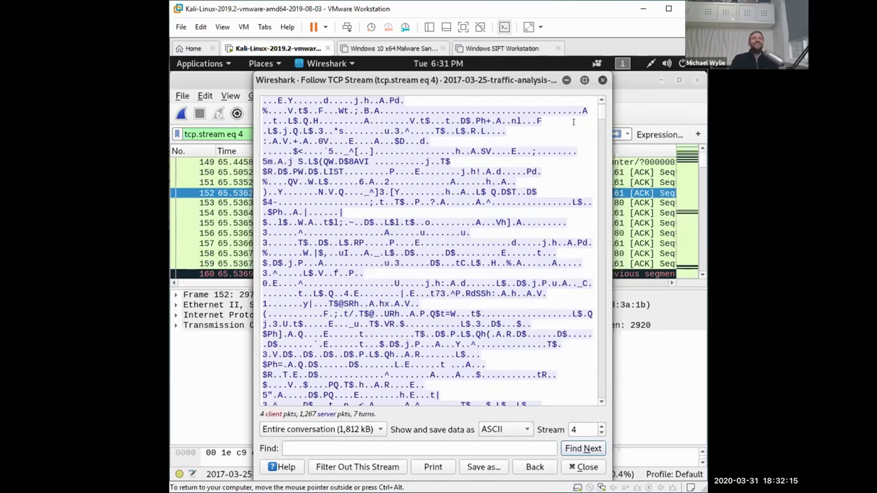
{"action": "scroll", "coordinate": [428, 251], "scroll_direction": "down", "scroll_amount": 1}
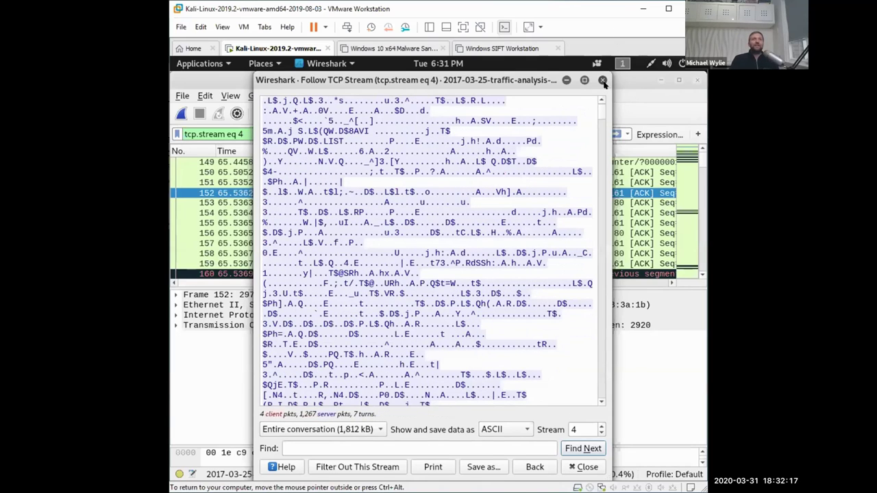
{"action": "scroll", "coordinate": [390, 334], "scroll_direction": "down", "scroll_amount": 6}
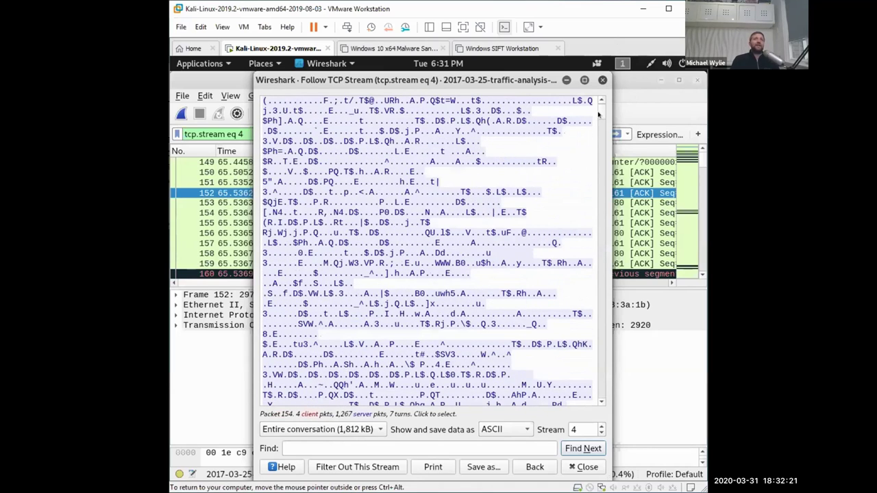
{"action": "left_click_drag", "start_coordinate": [602, 114], "coordinate": [599, 172]}
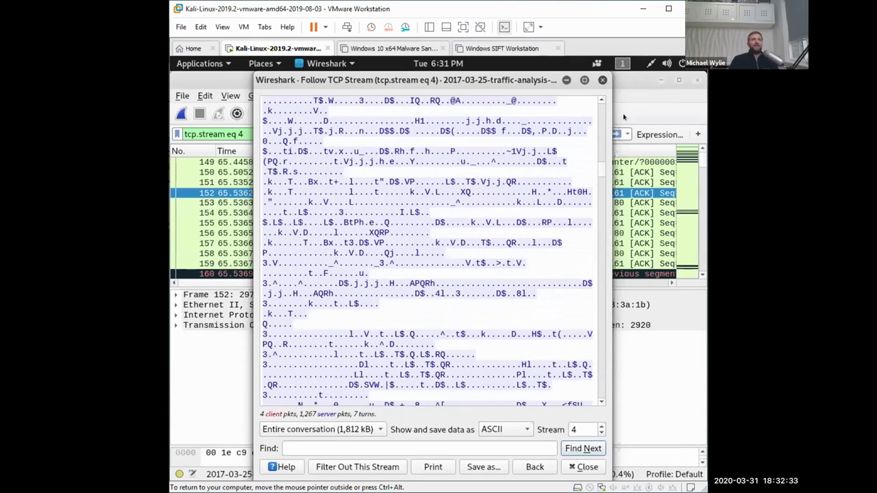
{"action": "left_click", "coordinate": [602, 79]}
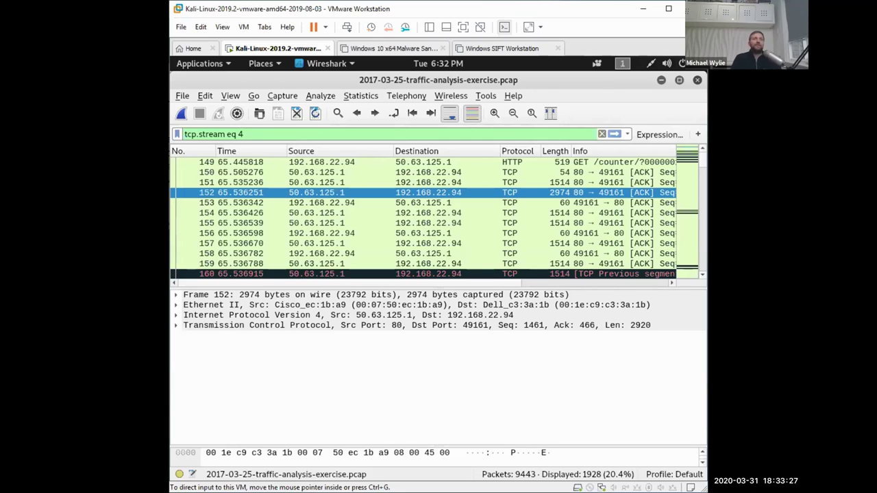
Step: Select frame 157 in the tcp.stream eq 4 packet list and enlarge the packet bytes pane
{"action": "left_click", "coordinate": [511, 253]}
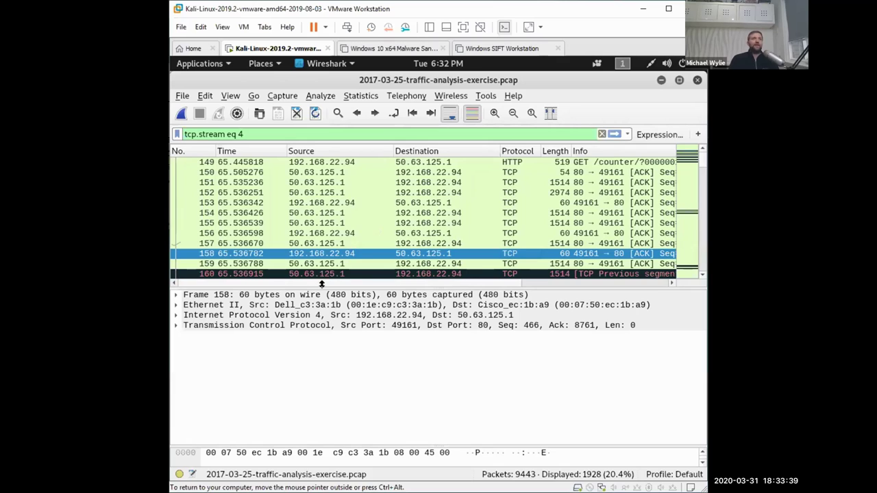
{"action": "key", "text": "Up"}
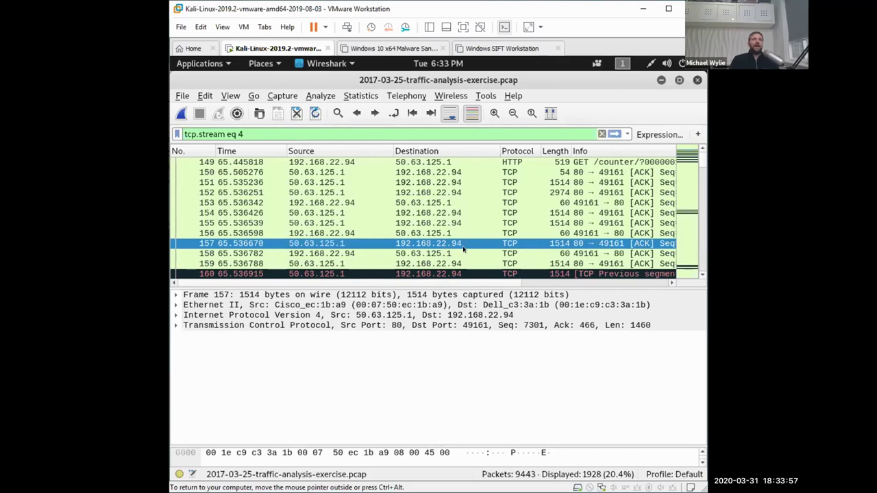
{"action": "left_click_drag", "start_coordinate": [259, 444], "coordinate": [268, 330]}
Step: Highlight bytes 05 dc showing frame 157's Total Length of 1500, then switch to the Profile slide
{"action": "left_click", "coordinate": [216, 342]}
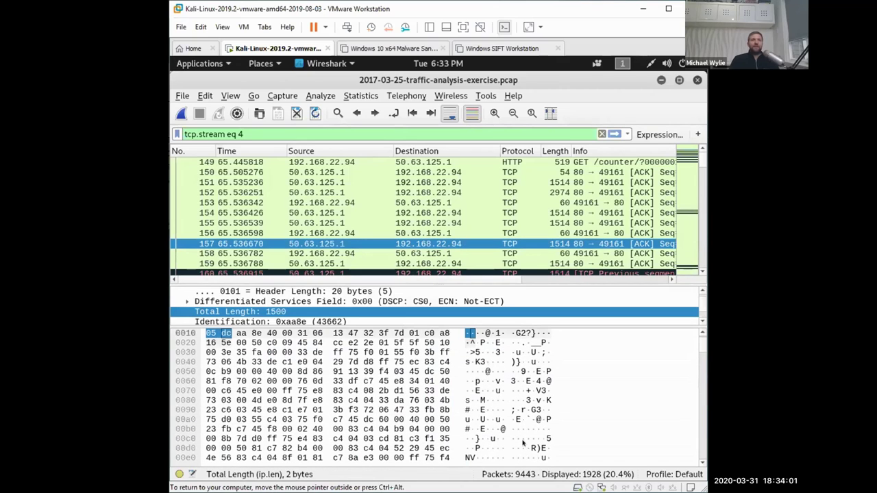
{"action": "scroll", "coordinate": [480, 397], "scroll_direction": "down", "scroll_amount": 6}
{"action": "scroll", "coordinate": [480, 397], "scroll_direction": "down", "scroll_amount": 3}
{"action": "scroll", "coordinate": [507, 404], "scroll_direction": "up", "scroll_amount": 8}
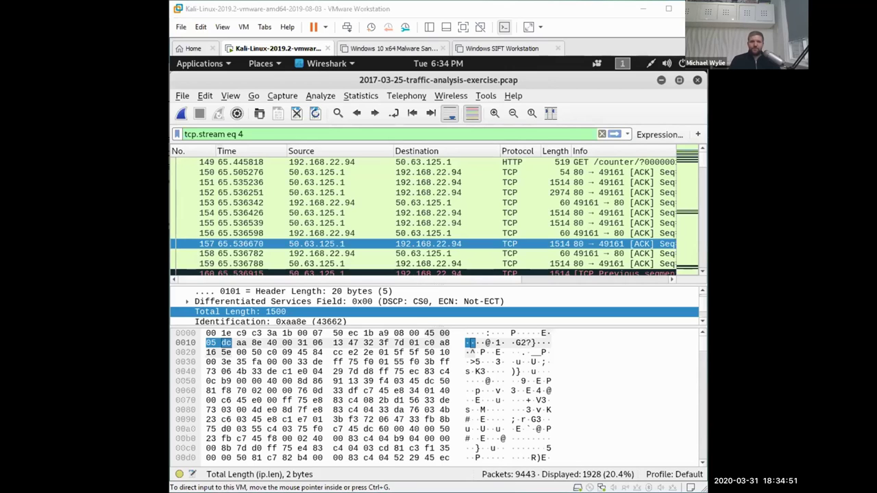
{"action": "key", "text": "alt+Tab"}
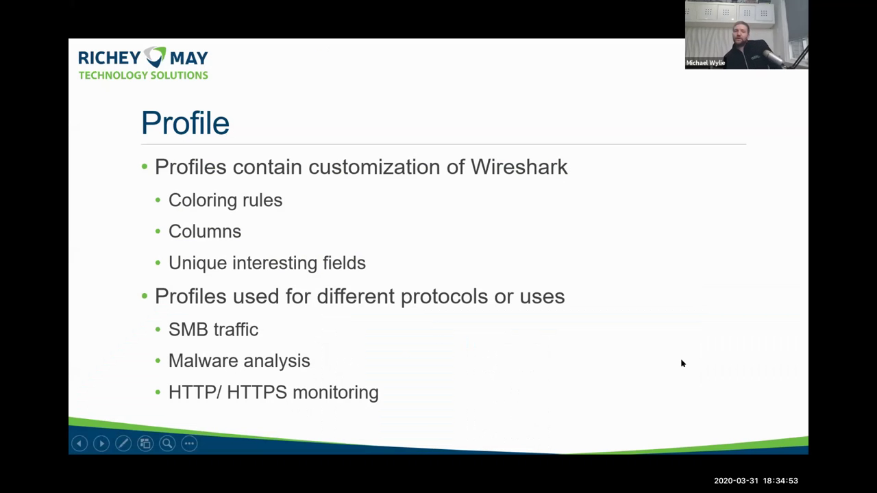
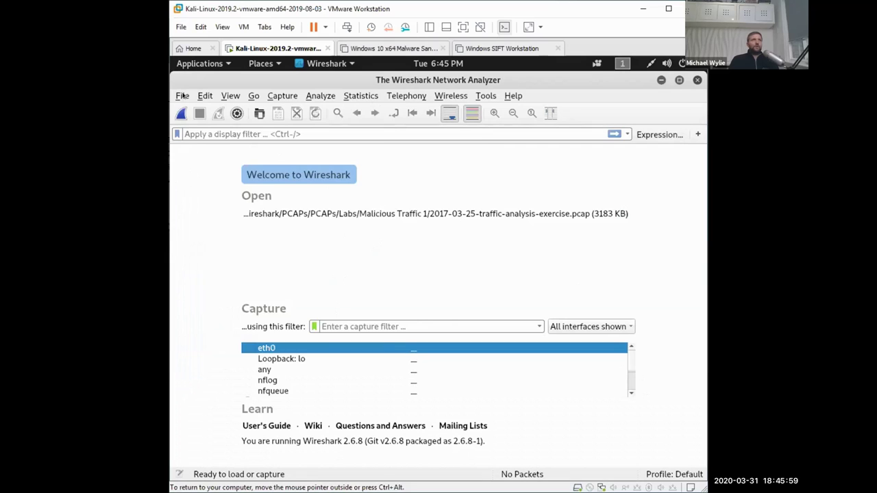
Step: Leave Wireshark on its welcome screen listing the recent 2017-03-25-traffic-analysis-exercise.pcap
{"action": "mouse_move", "coordinate": [198, 96]}
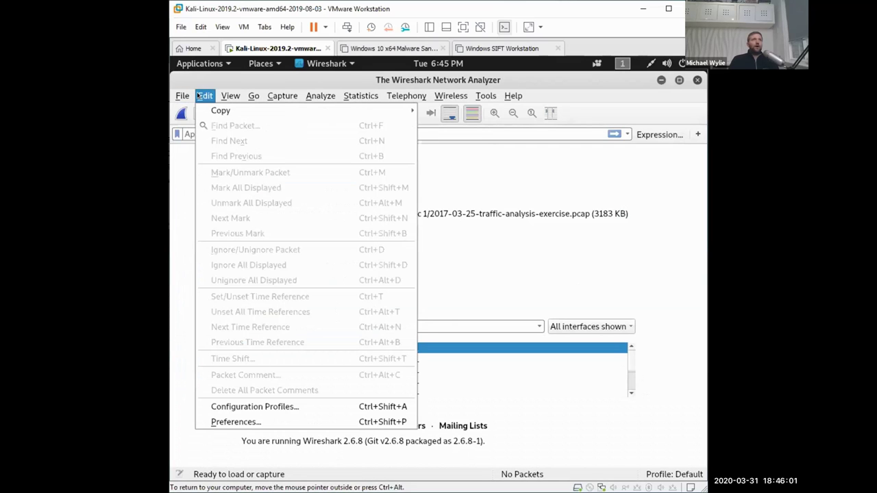
Step: Create a new configuration profile named 'IR Workshop' and switch to it
{"action": "left_click", "coordinate": [271, 405]}
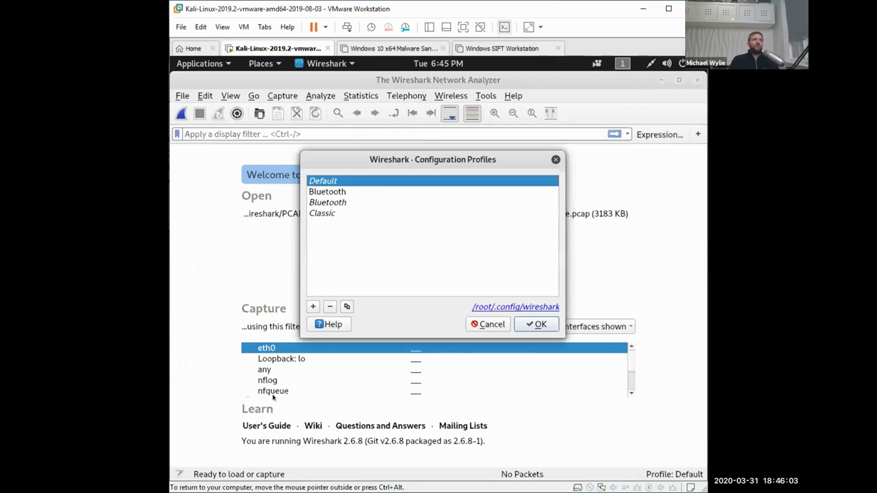
{"action": "left_click", "coordinate": [312, 306]}
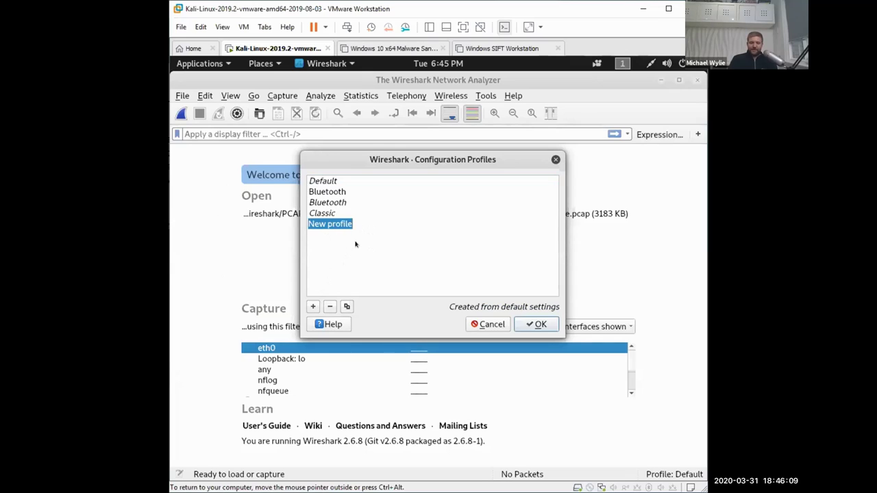
{"action": "type", "text": "IR Workshop"}
{"action": "key", "text": "Return"}
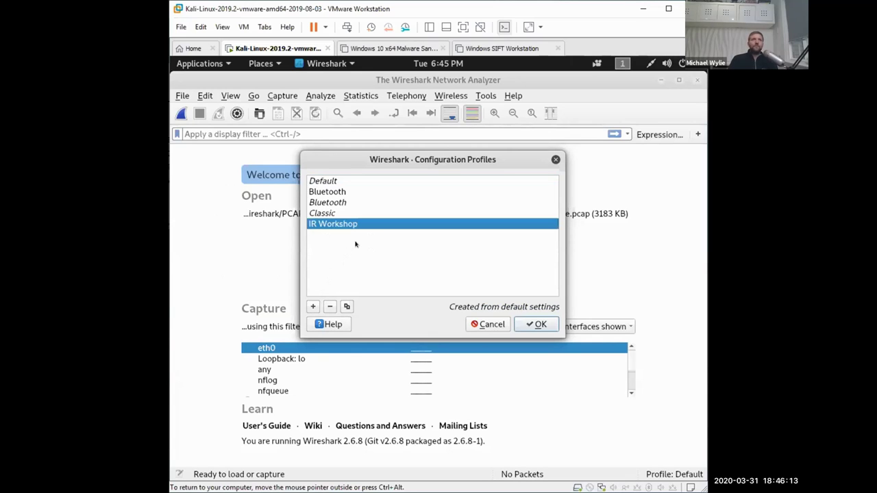
{"action": "left_click", "coordinate": [532, 324]}
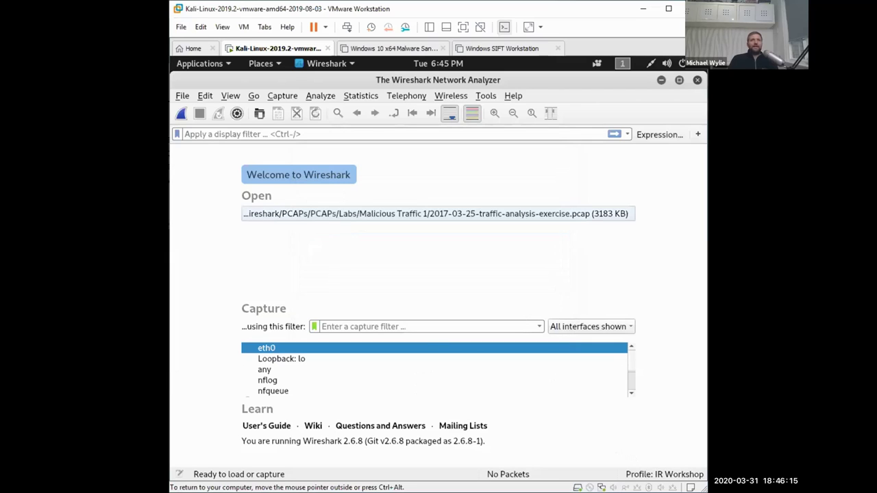
Step: Confirm IR Workshop is the active profile in the status bar, then open Preferences
{"action": "left_click", "coordinate": [664, 474]}
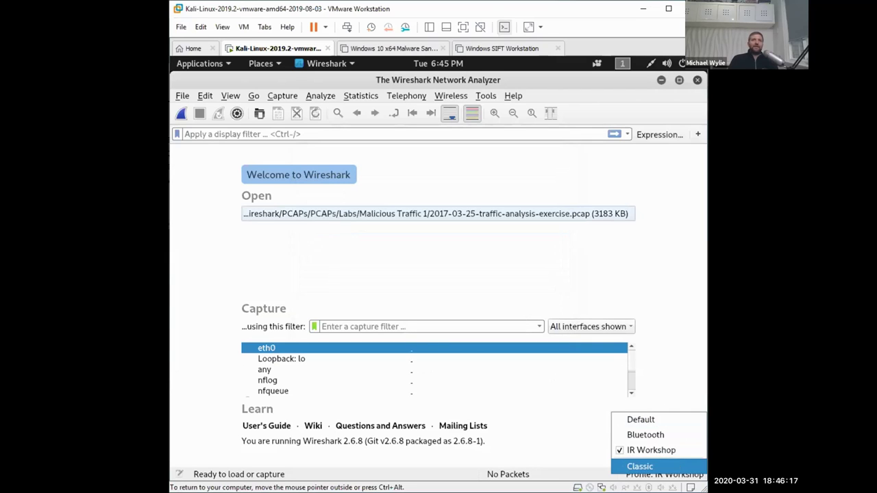
{"action": "key", "text": "Escape"}
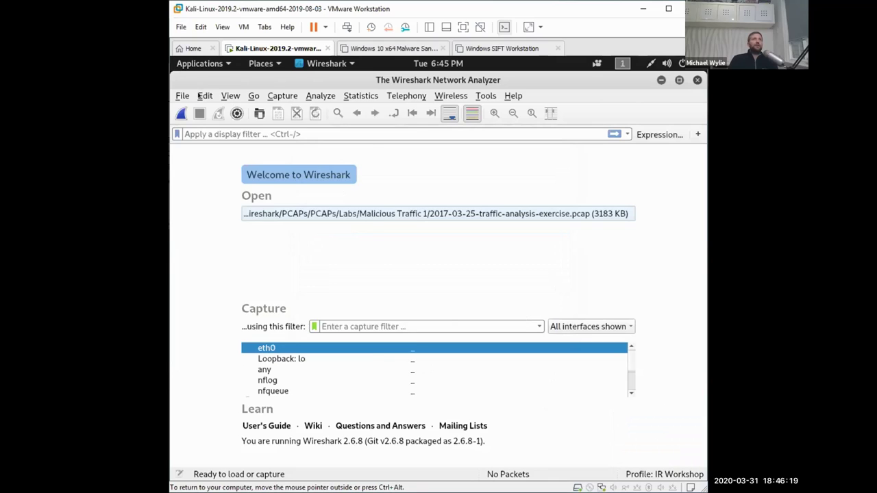
{"action": "left_click", "coordinate": [203, 96]}
{"action": "left_click", "coordinate": [254, 422]}
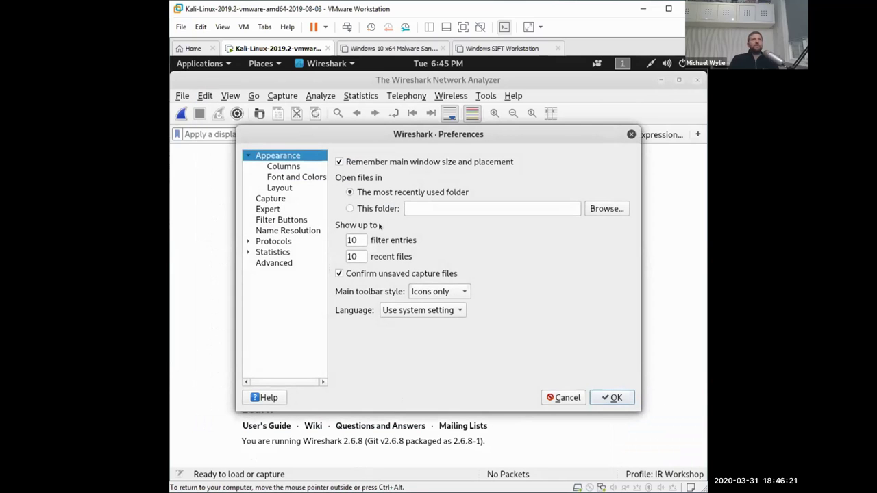
Step: Hide the No. column and add a 'Source Port' column showing the unresolved source port
{"action": "left_click", "coordinate": [282, 167]}
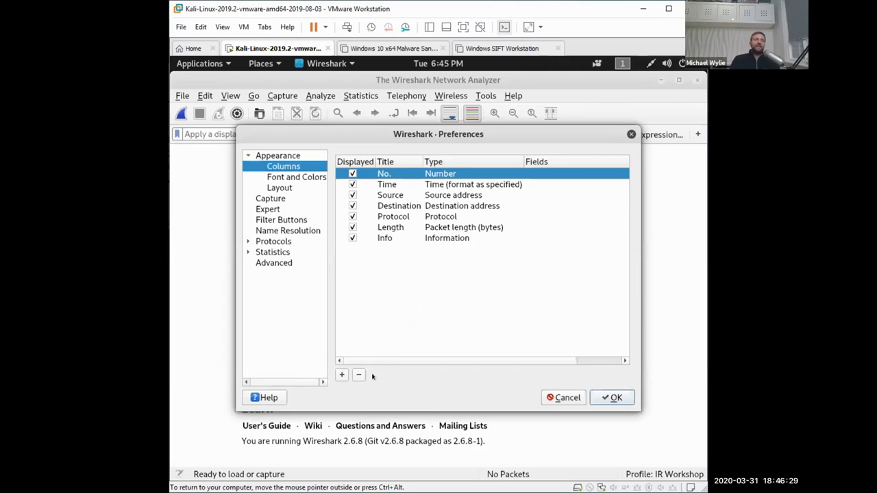
{"action": "left_click", "coordinate": [351, 174]}
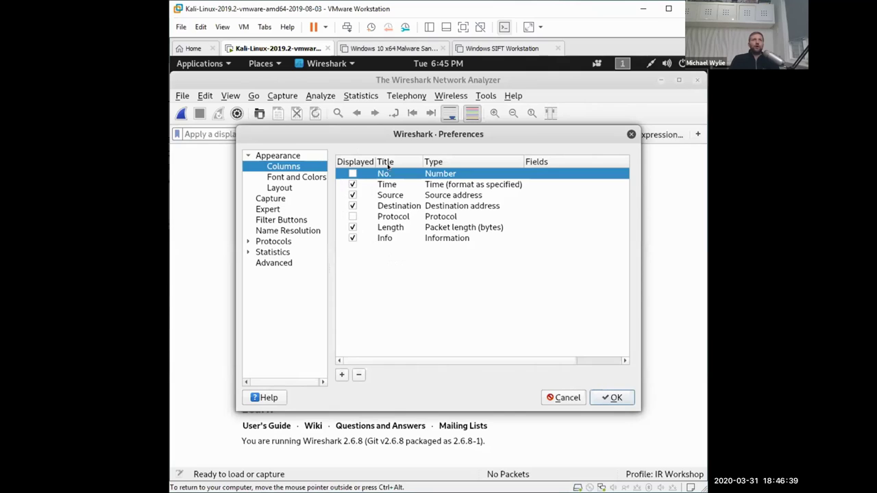
{"action": "left_click", "coordinate": [340, 375]}
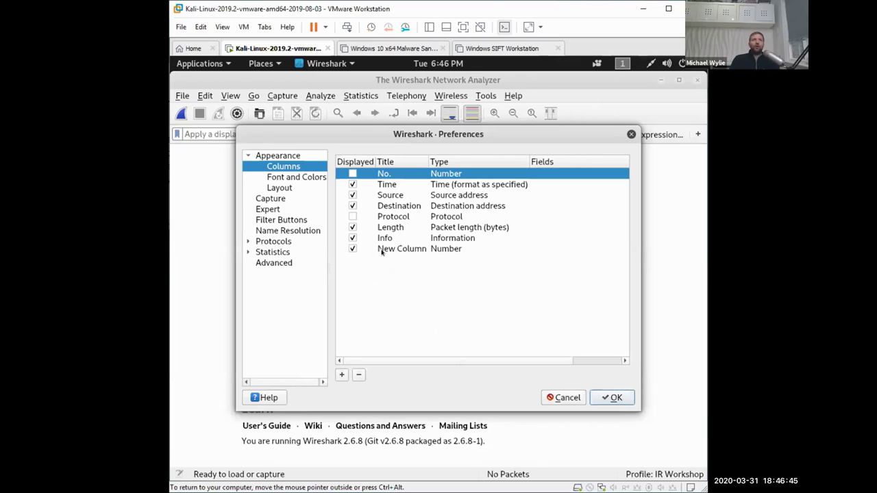
{"action": "left_click", "coordinate": [404, 250]}
{"action": "left_click", "coordinate": [406, 251]}
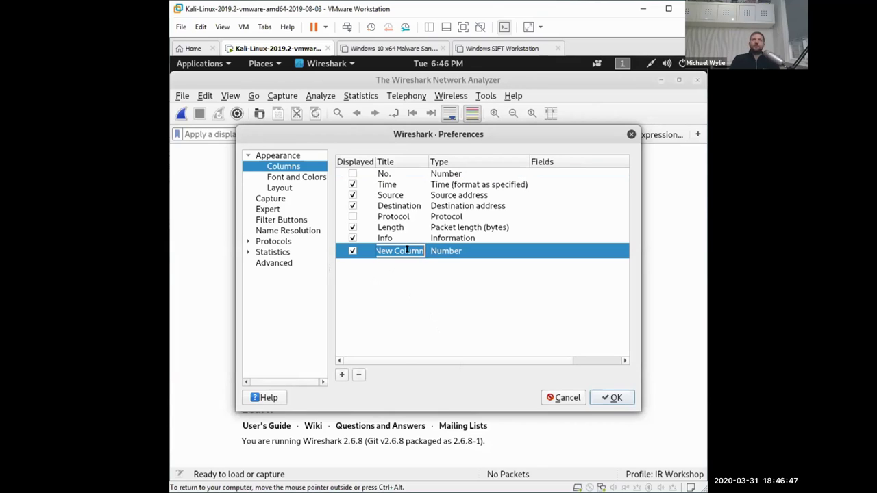
{"action": "type", "text": "Source Port"}
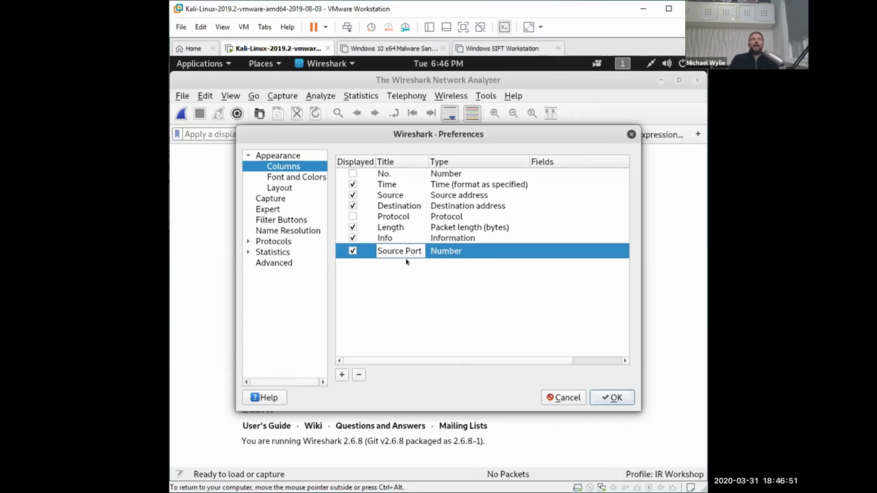
{"action": "left_click", "coordinate": [446, 251]}
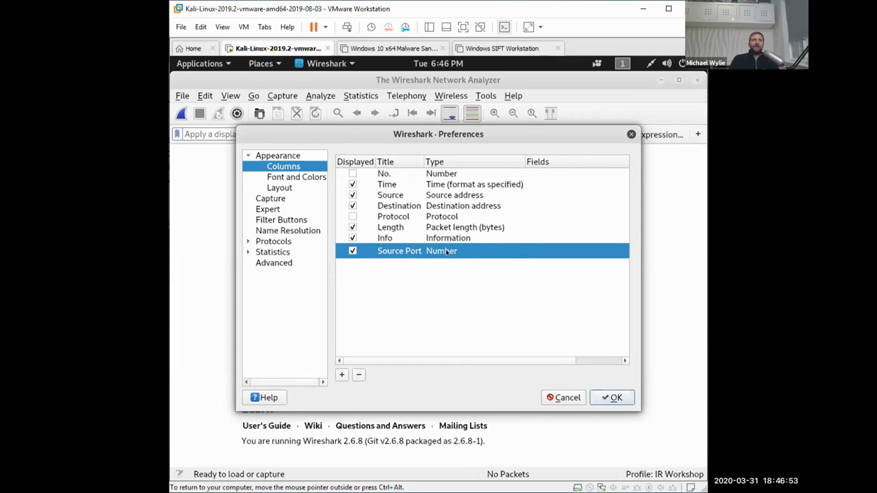
{"action": "left_click", "coordinate": [516, 252]}
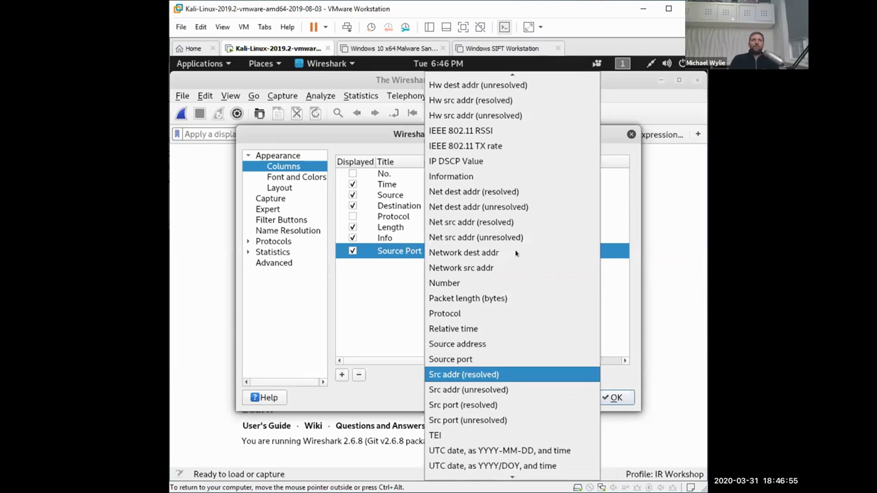
{"action": "left_click", "coordinate": [501, 421]}
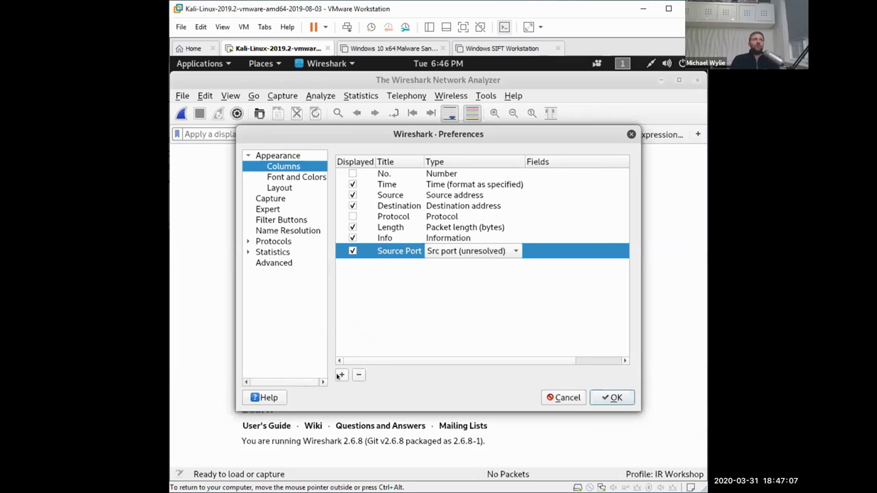
Step: Add a 'Destination Port' column showing the unresolved destination port and apply the changes
{"action": "left_click", "coordinate": [340, 375]}
{"action": "double_click", "coordinate": [392, 266]}
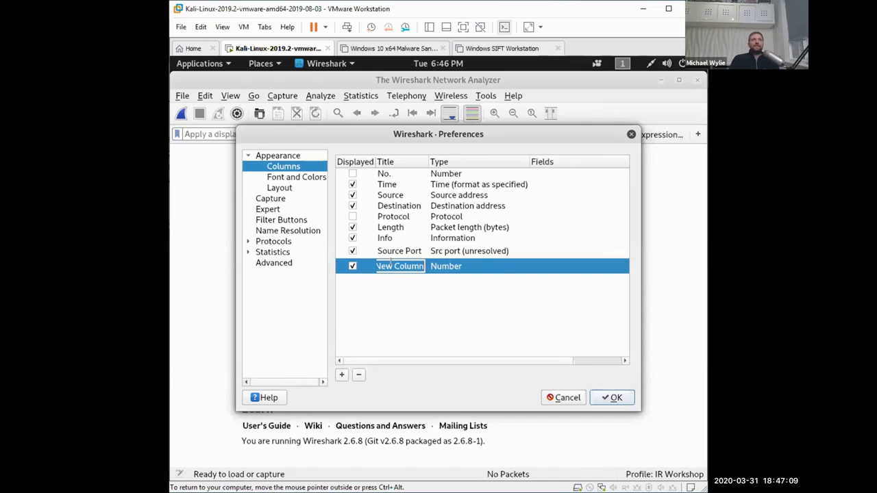
{"action": "type", "text": "Destina"}
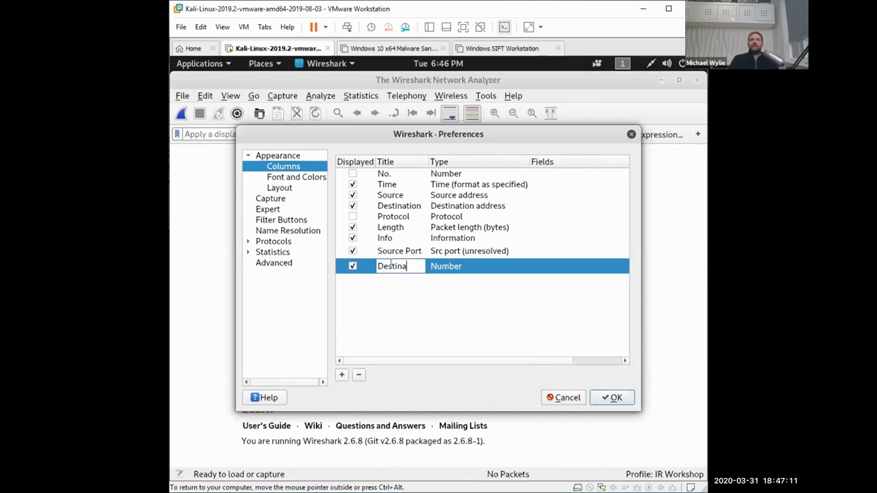
{"action": "type", "text": "tion Port"}
{"action": "key", "text": "Return"}
{"action": "double_click", "coordinate": [462, 272]}
{"action": "left_click", "coordinate": [470, 268]}
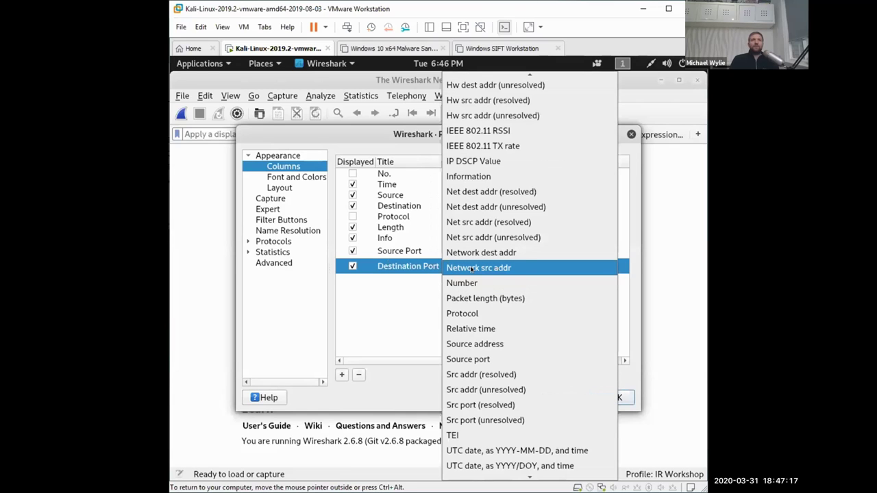
{"action": "key", "text": "Down"}
{"action": "key", "text": "Down"}
{"action": "scroll", "coordinate": [480, 100], "scroll_direction": "up", "scroll_amount": 5}
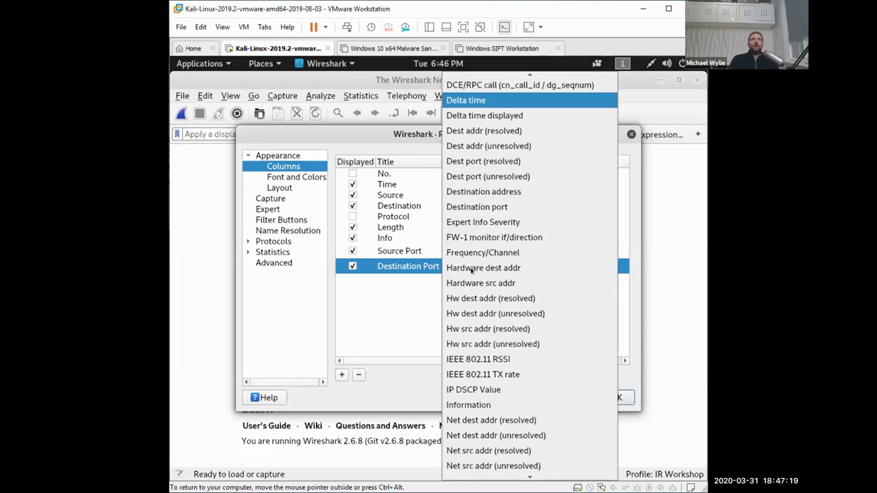
{"action": "left_click", "coordinate": [535, 176]}
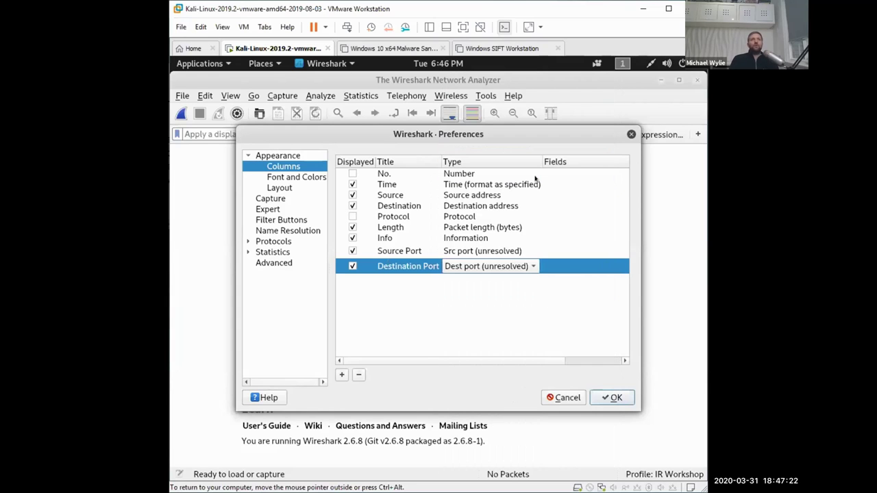
{"action": "left_click", "coordinate": [613, 398]}
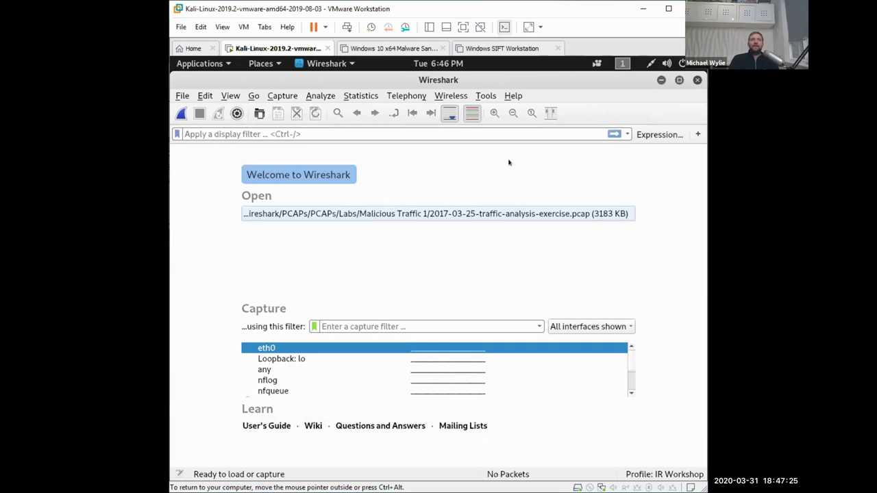
Step: Set the time display format to UTC Date and Time of Day
{"action": "left_click", "coordinate": [183, 98]}
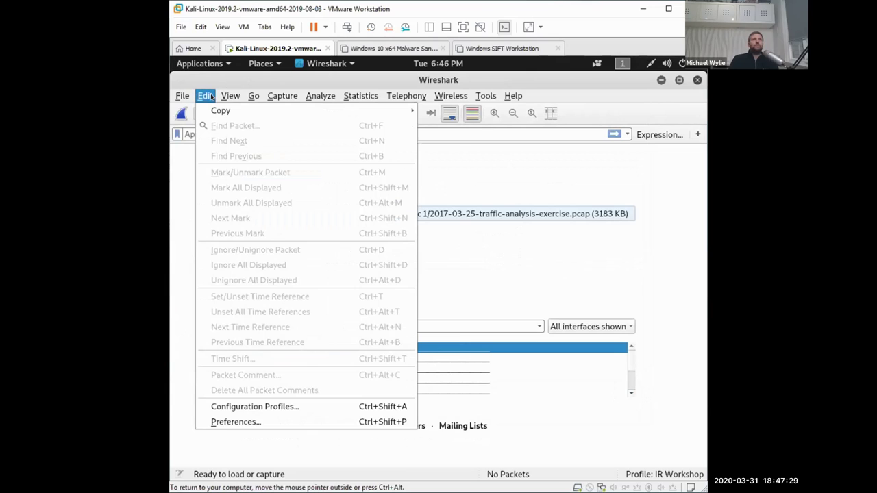
{"action": "mouse_move", "coordinate": [209, 98]}
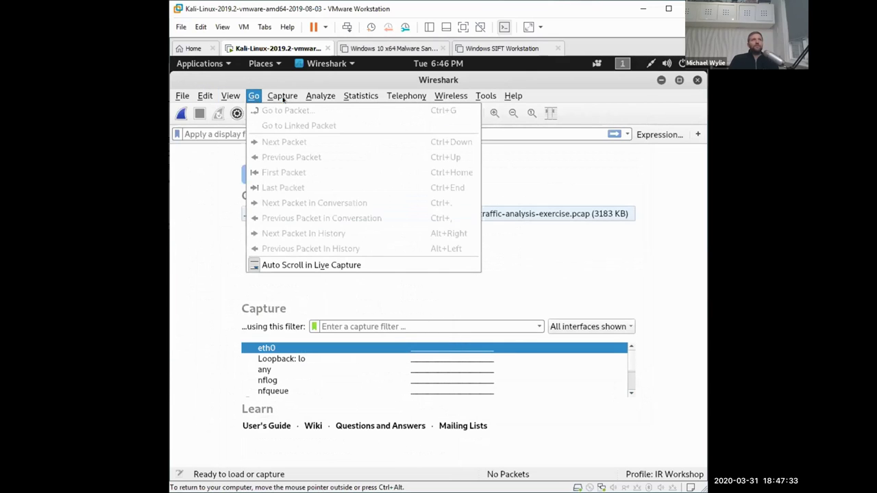
{"action": "mouse_move", "coordinate": [248, 98]}
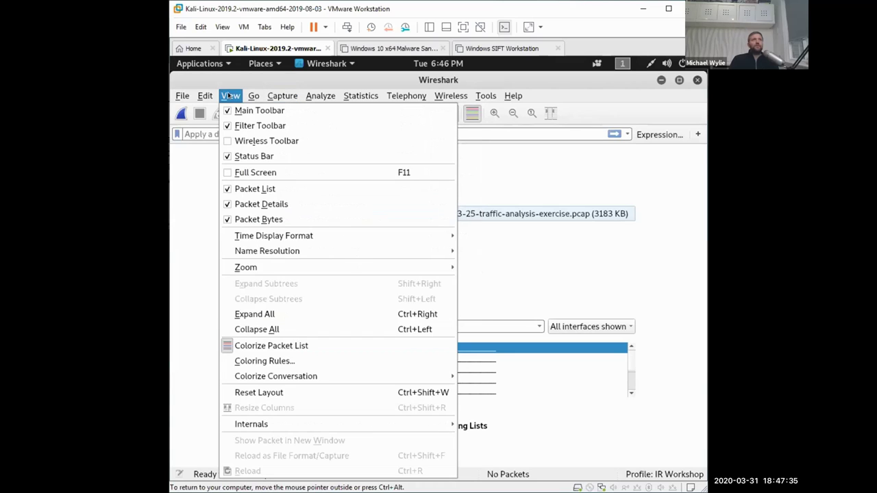
{"action": "mouse_move", "coordinate": [281, 236]}
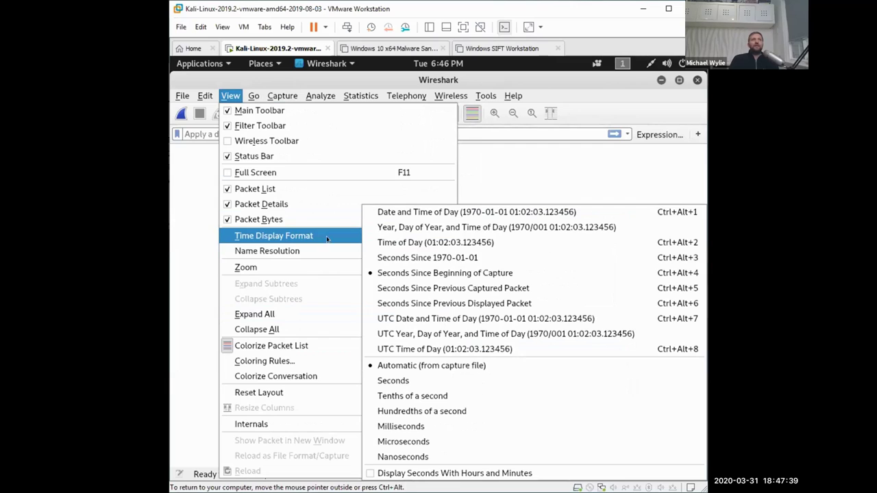
{"action": "left_click", "coordinate": [421, 319]}
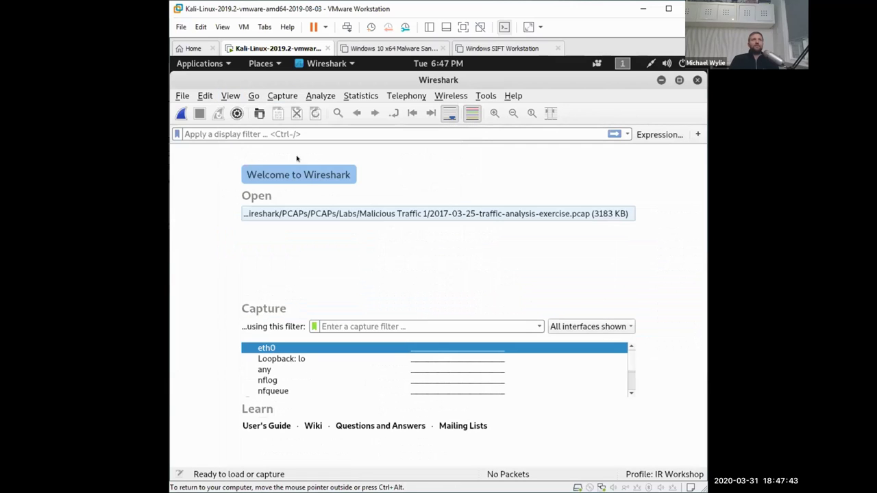
Step: Set the timestamp precision to whole seconds
{"action": "left_click", "coordinate": [226, 96]}
{"action": "mouse_move", "coordinate": [264, 238]}
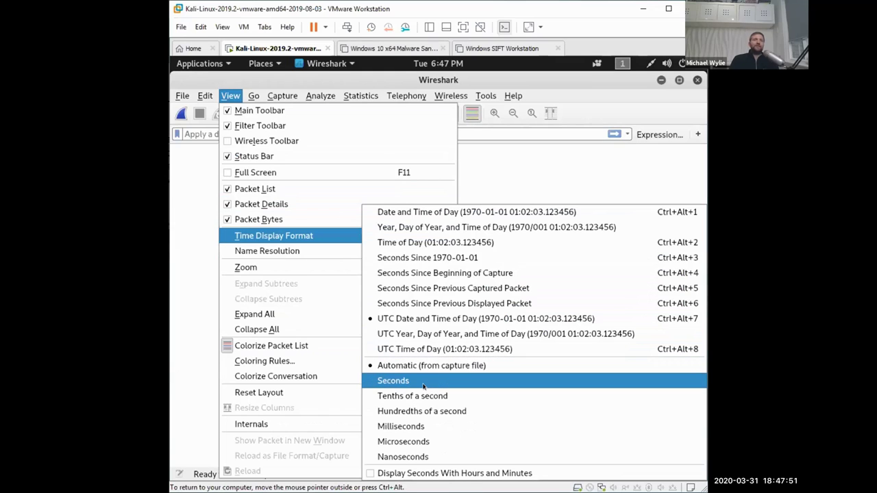
{"action": "left_click", "coordinate": [424, 382]}
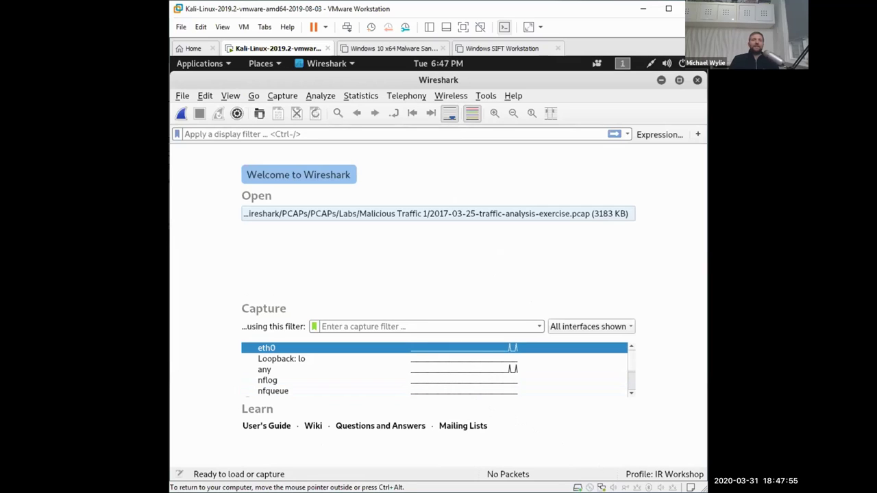
Step: Switch the profile to Default and back to IR Workshop
{"action": "left_click", "coordinate": [663, 474]}
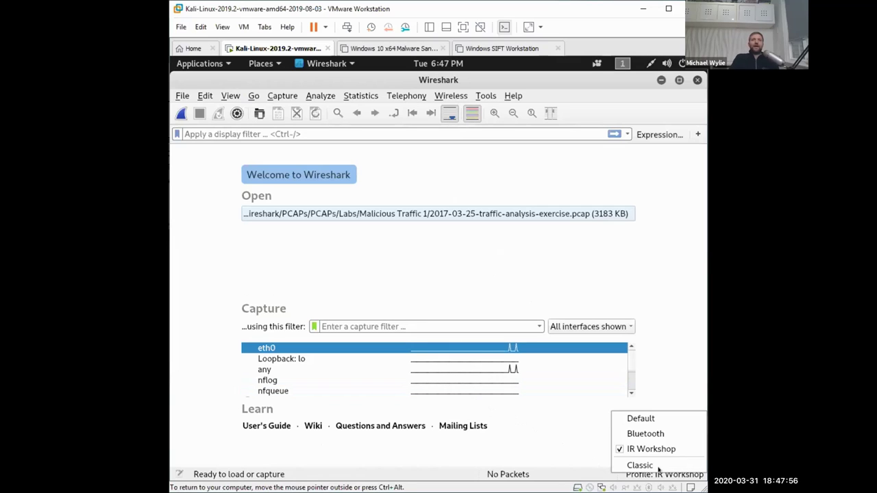
{"action": "left_click", "coordinate": [646, 416]}
{"action": "left_click", "coordinate": [654, 472]}
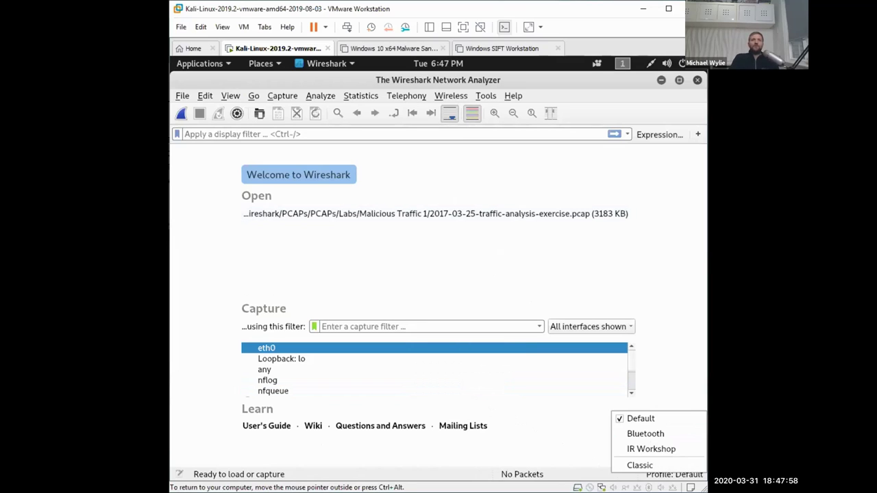
{"action": "left_click", "coordinate": [660, 449]}
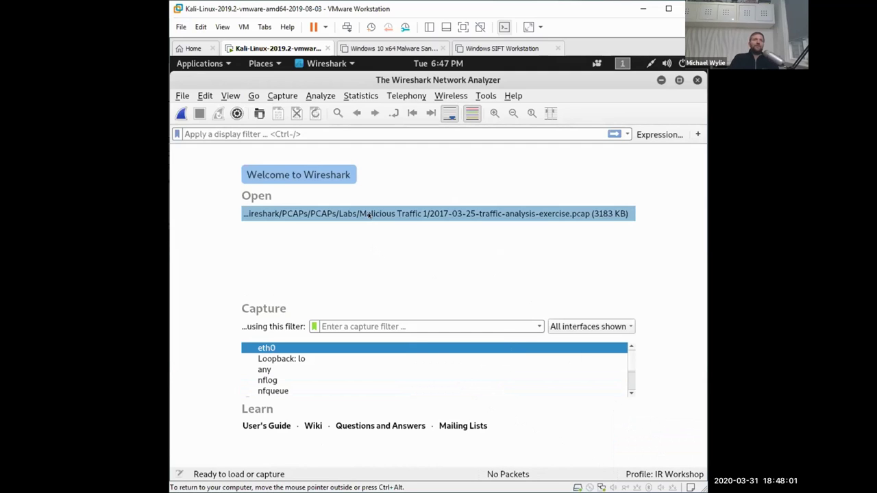
Step: Open 2017-03-25-traffic-analysis-exercise.pcap, shrink the hex pane and enlarge the packet list
{"action": "double_click", "coordinate": [369, 215]}
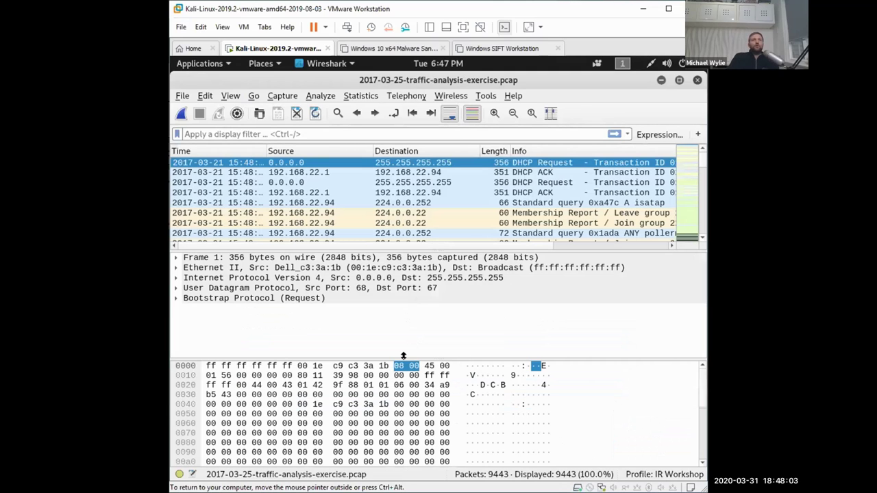
{"action": "left_click_drag", "start_coordinate": [404, 355], "coordinate": [404, 444]}
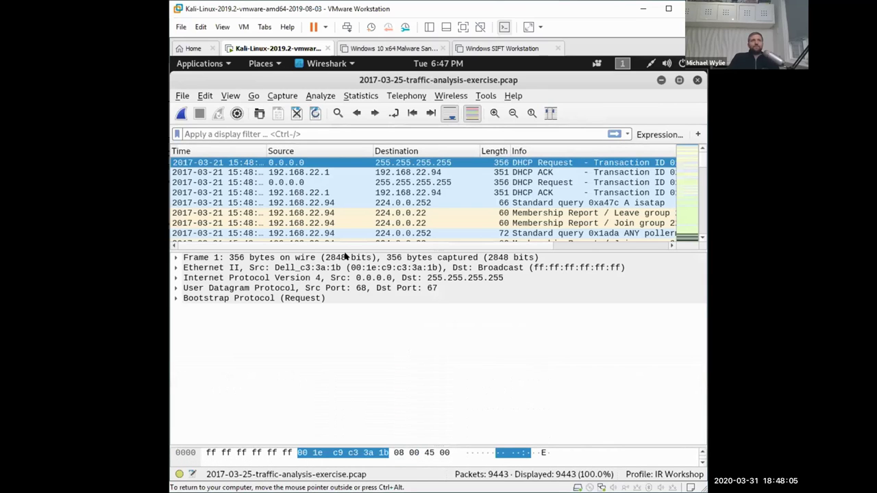
{"action": "left_click_drag", "start_coordinate": [345, 246], "coordinate": [346, 323]}
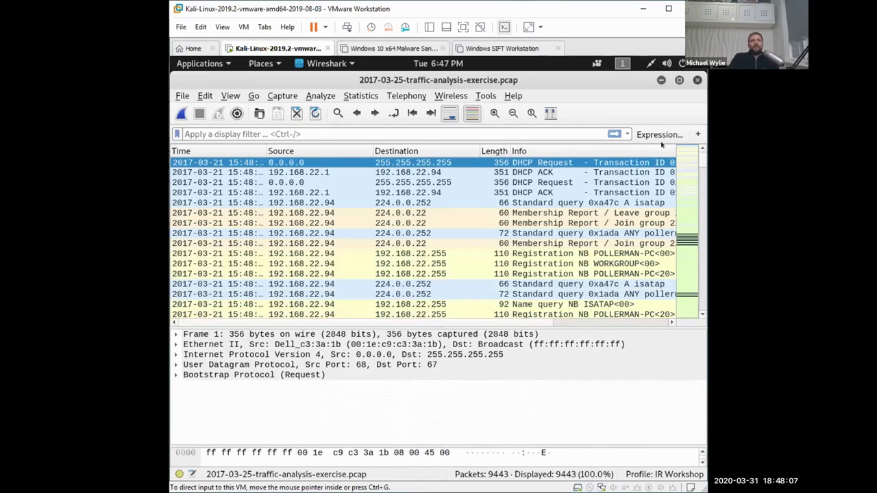
{"action": "scroll", "coordinate": [490, 325], "scroll_direction": "right", "scroll_amount": 3}
{"action": "scroll", "coordinate": [491, 325], "scroll_direction": "left", "scroll_amount": 3}
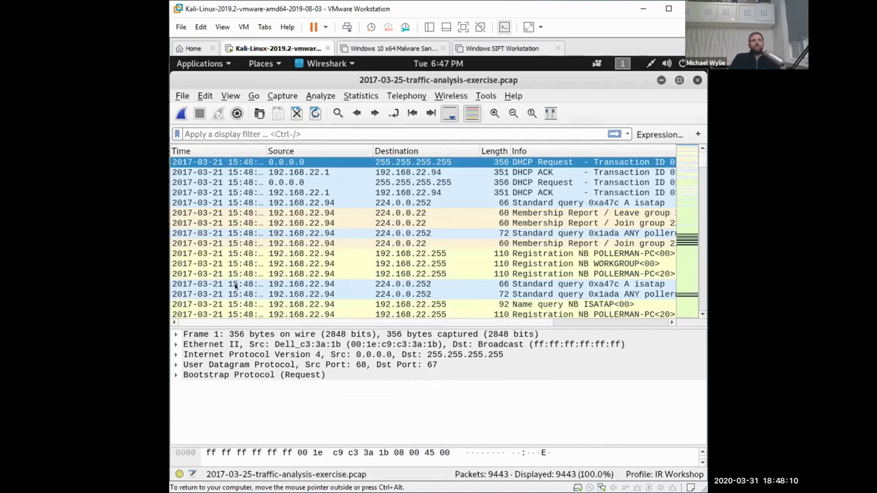
Step: Compare the capture under the Default profile, then return to IR Workshop
{"action": "left_click", "coordinate": [651, 470]}
{"action": "left_click", "coordinate": [641, 415]}
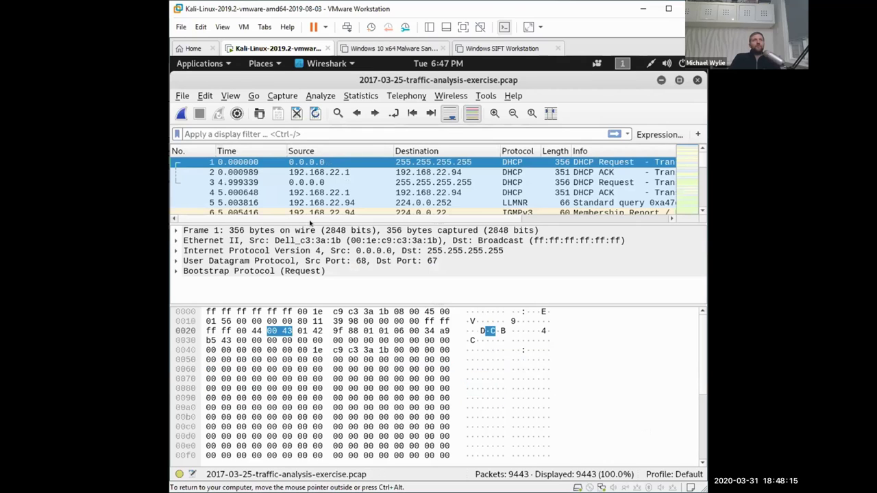
{"action": "scroll", "coordinate": [312, 218], "scroll_direction": "right", "scroll_amount": 5}
{"action": "scroll", "coordinate": [312, 218], "scroll_direction": "left", "scroll_amount": 5}
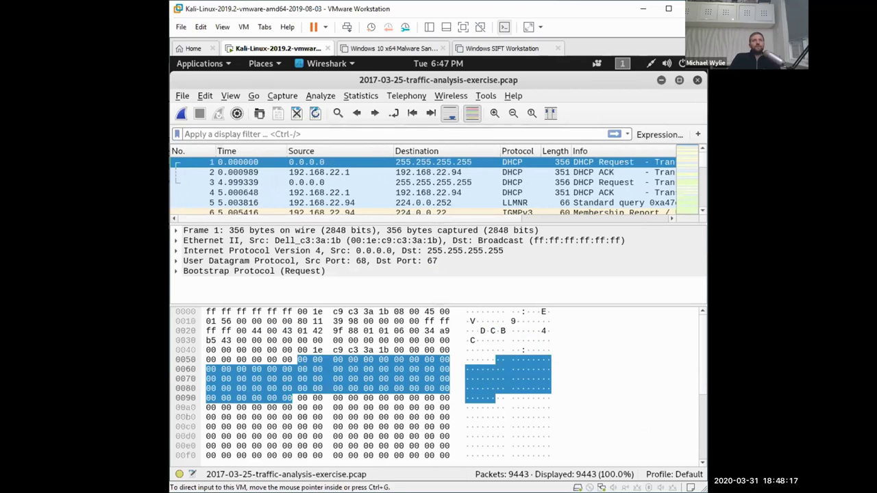
{"action": "left_click", "coordinate": [657, 473]}
{"action": "left_click", "coordinate": [647, 448]}
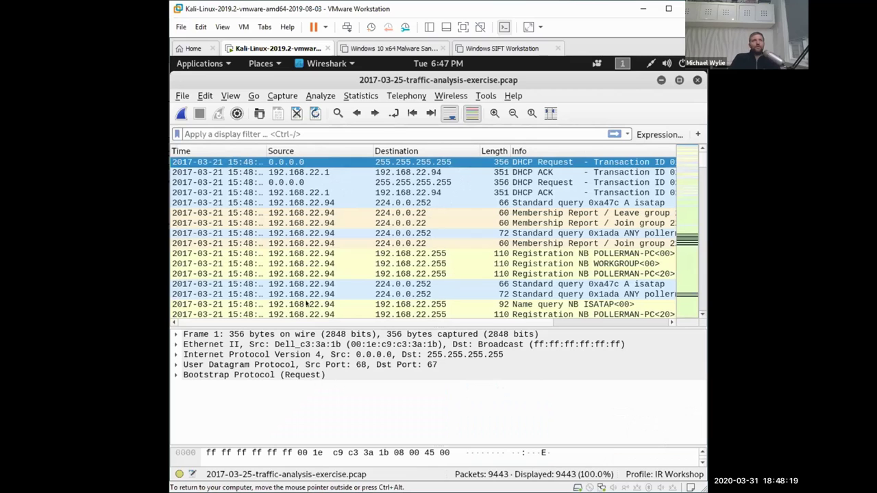
{"action": "scroll", "coordinate": [291, 324], "scroll_direction": "right", "scroll_amount": 5}
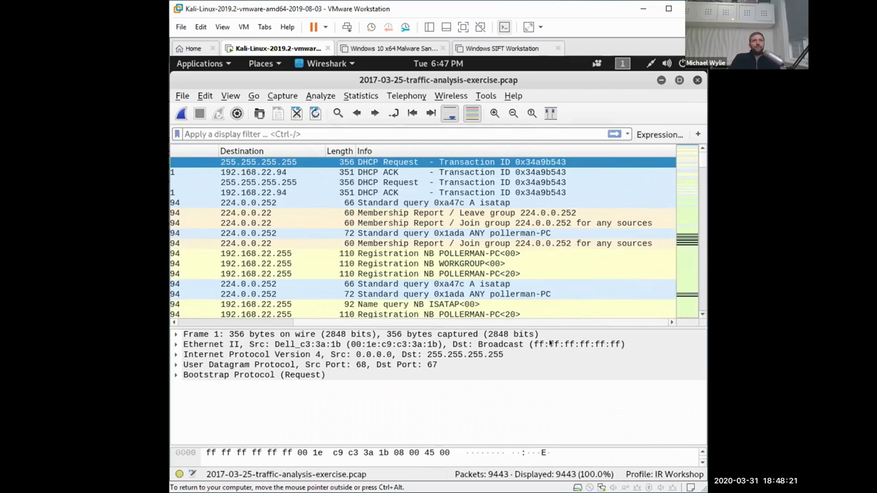
{"action": "scroll", "coordinate": [291, 323], "scroll_direction": "left", "scroll_amount": 5}
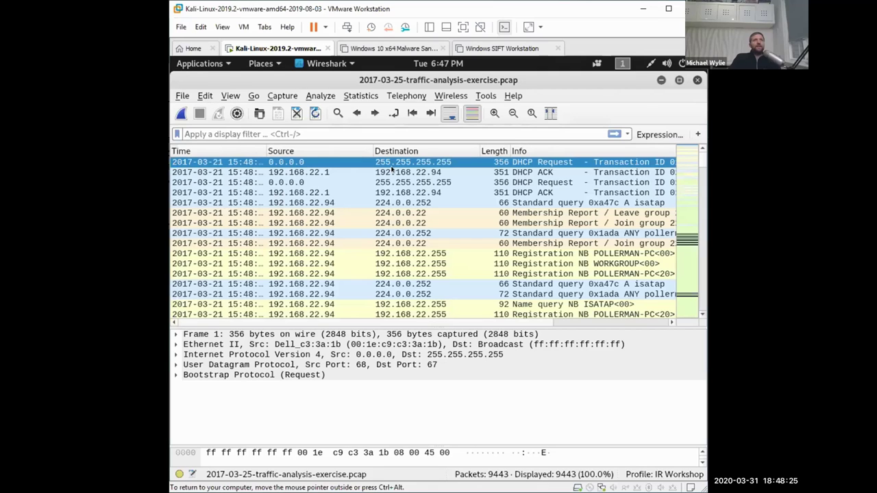
Step: Widen the Time column so the full UTC timestamps are visible
{"action": "left_click_drag", "start_coordinate": [265, 150], "coordinate": [269, 151]}
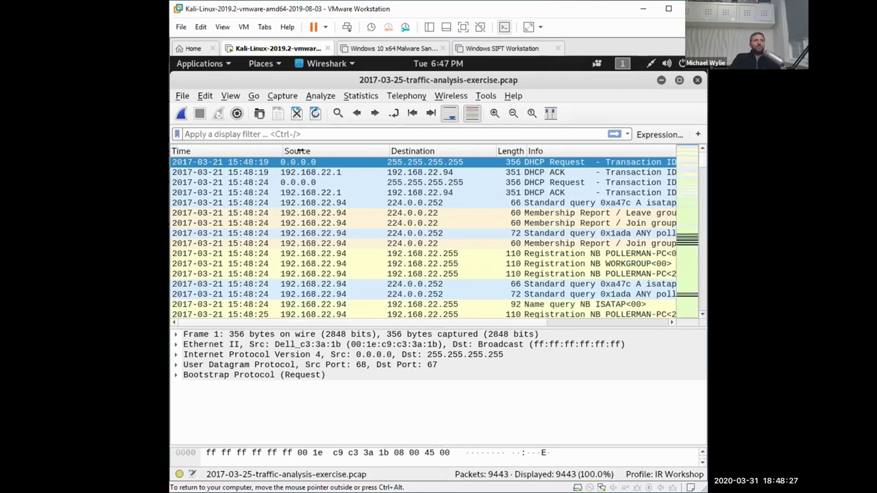
{"action": "left_click_drag", "start_coordinate": [444, 322], "coordinate": [309, 309]}
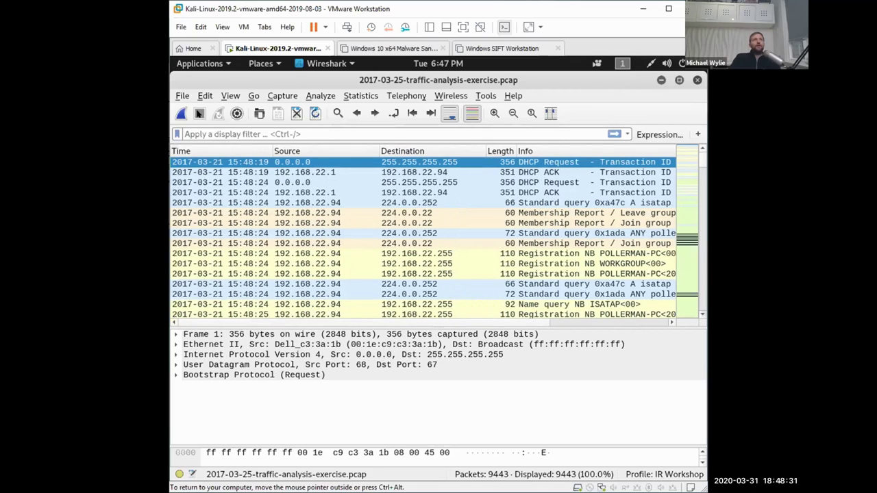
{"action": "left_click", "coordinate": [183, 96]}
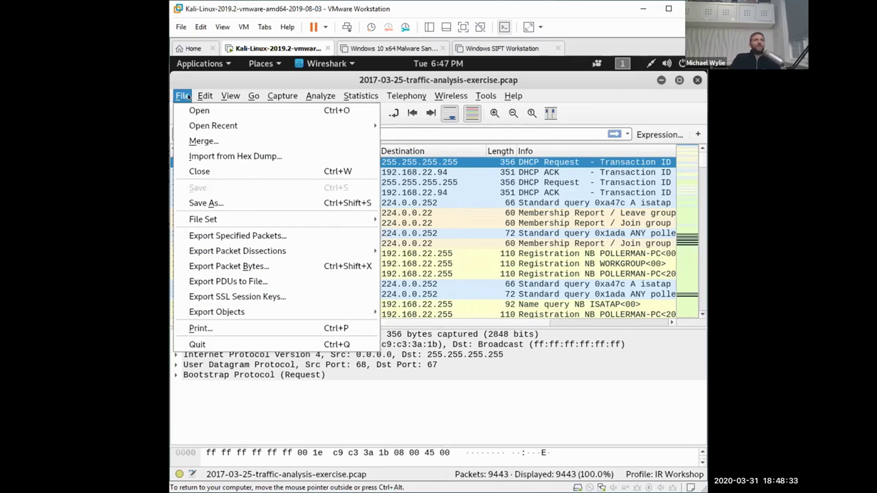
{"action": "mouse_move", "coordinate": [205, 96]}
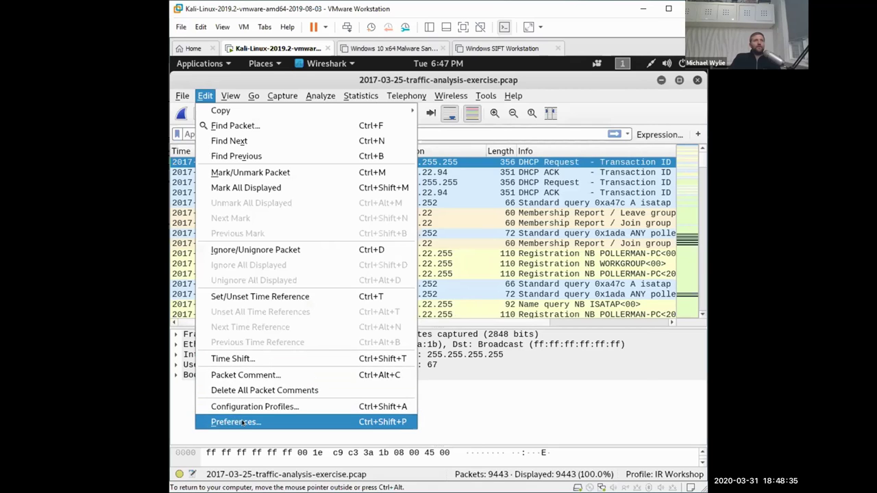
{"action": "left_click", "coordinate": [242, 423]}
{"action": "left_click", "coordinate": [267, 168]}
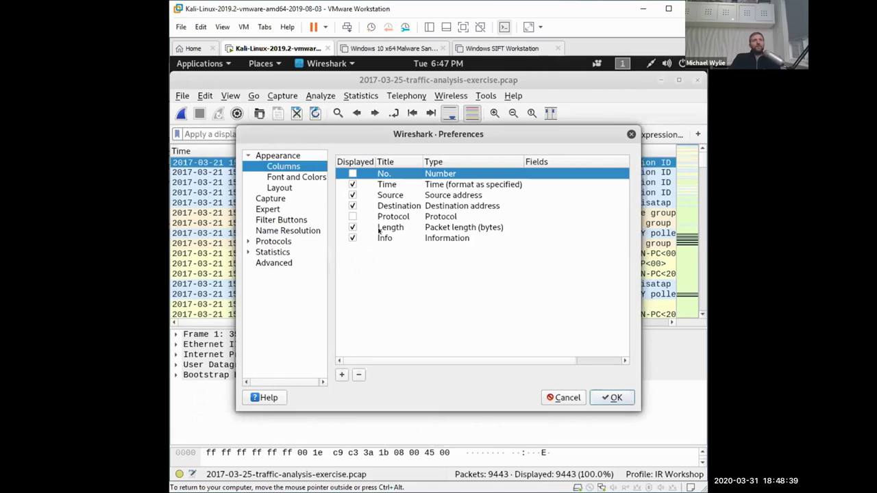
Step: Add a 'Source Port' column set to the unresolved source port type
{"action": "left_click", "coordinate": [342, 374]}
{"action": "left_click", "coordinate": [383, 249]}
{"action": "left_click", "coordinate": [383, 250]}
{"action": "key", "text": "Delete"}
{"action": "key", "text": "Delete"}
{"action": "key", "text": "Delete"}
{"action": "key", "text": "Delete"}
{"action": "key", "text": "Delete"}
{"action": "key", "text": "Delete"}
{"action": "key", "text": "Delete"}
{"action": "key", "text": "Delete"}
{"action": "key", "text": "Delete"}
{"action": "key", "text": "Delete"}
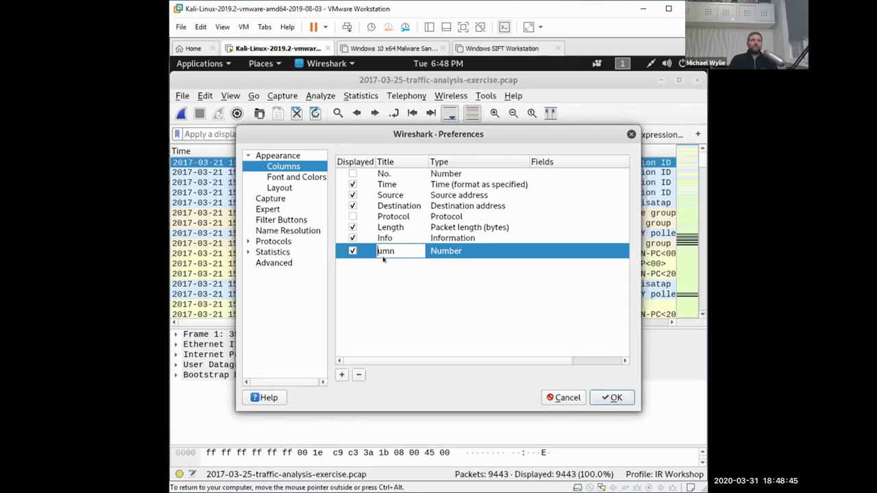
{"action": "type", "text": "Source Port"}
{"action": "key", "text": "Return"}
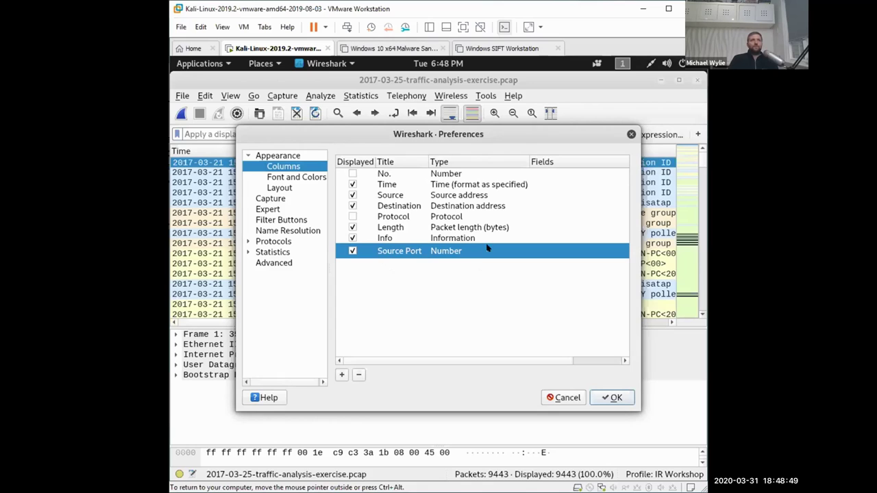
{"action": "left_click", "coordinate": [488, 250]}
{"action": "key", "text": "s"}
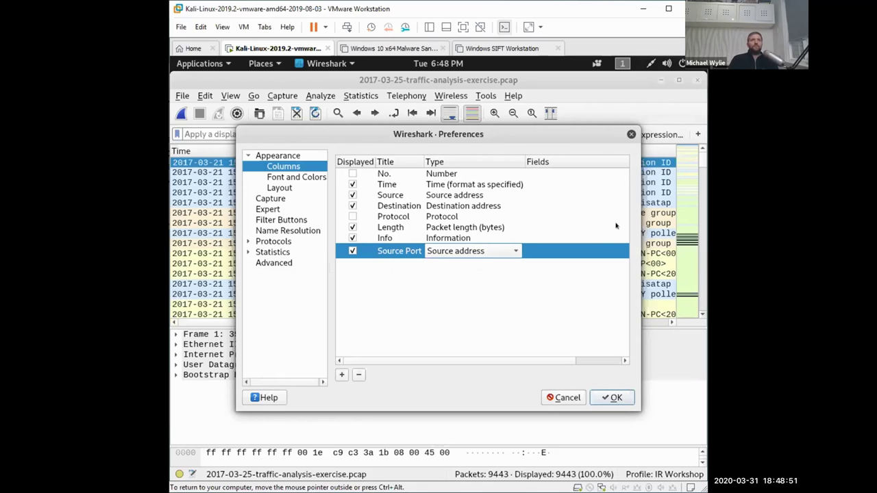
{"action": "left_click", "coordinate": [469, 251]}
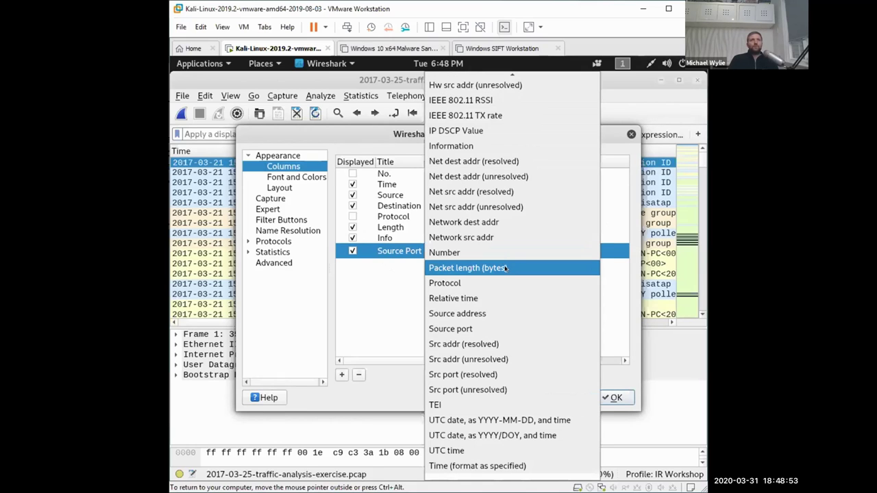
{"action": "left_click", "coordinate": [514, 386]}
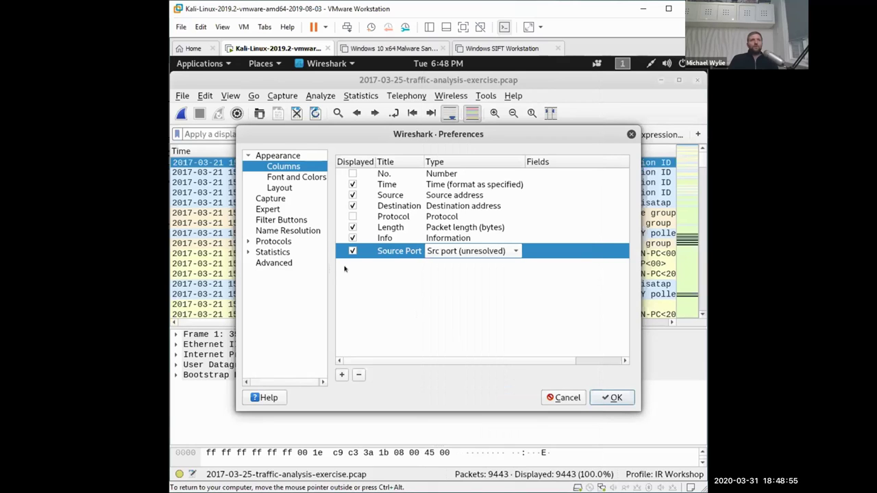
Step: Add a 'Destination Port' column set to 'Dest port (unresolved)' and apply the changes
{"action": "left_click", "coordinate": [341, 374]}
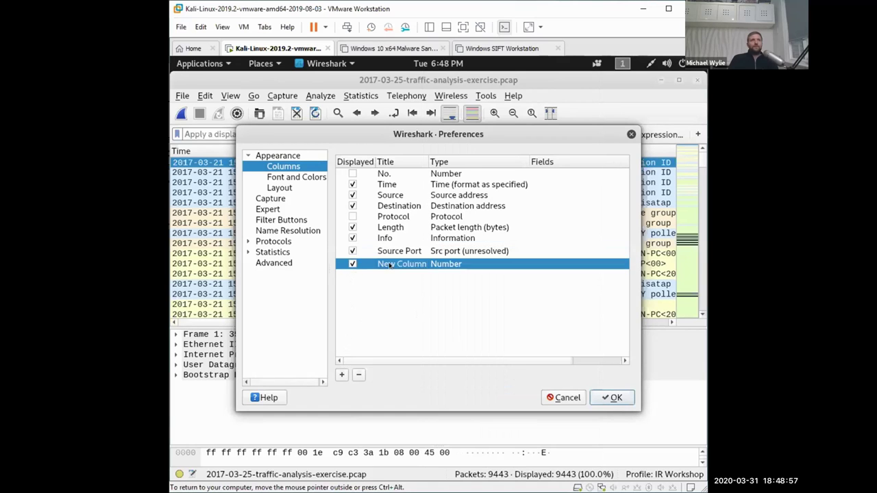
{"action": "type", "text": "Desti"}
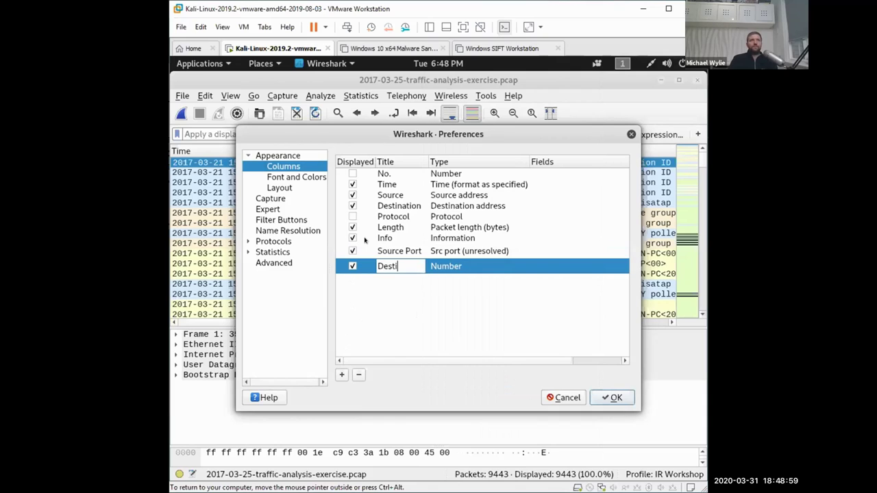
{"action": "type", "text": "nation Port"}
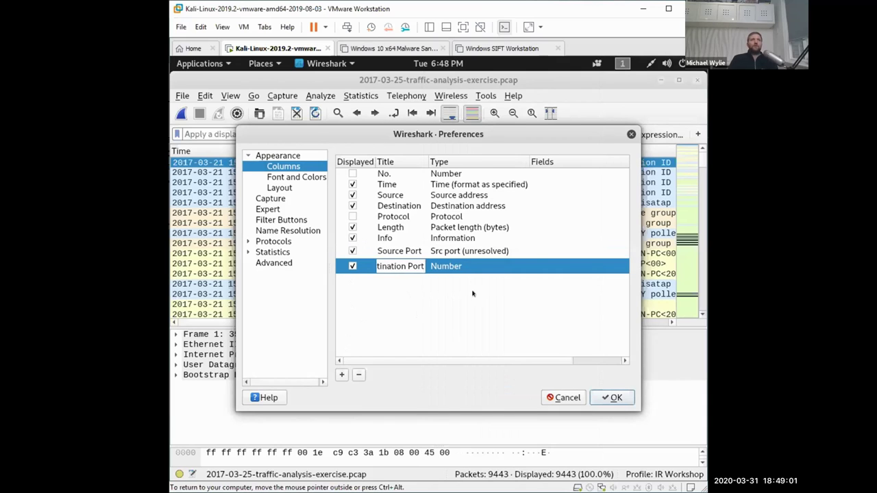
{"action": "double_click", "coordinate": [469, 265]}
{"action": "left_click", "coordinate": [469, 266]}
{"action": "scroll", "coordinate": [465, 267], "scroll_direction": "up", "scroll_amount": 5}
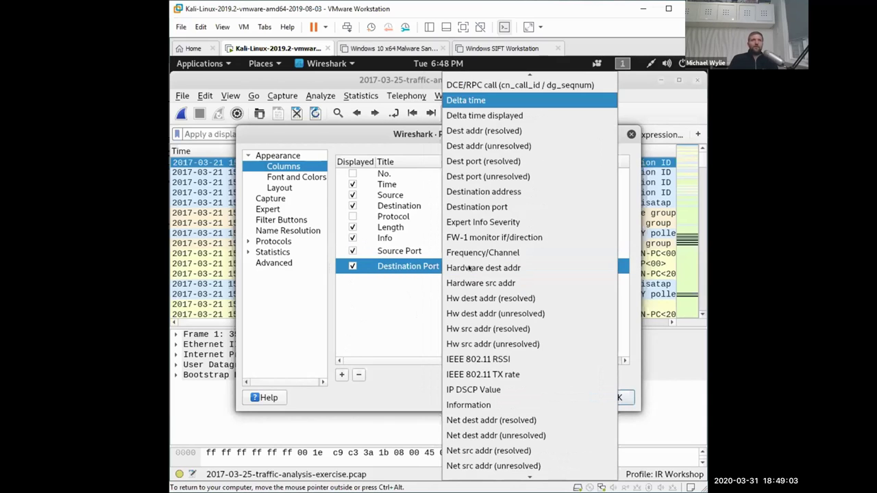
{"action": "left_click", "coordinate": [560, 173]}
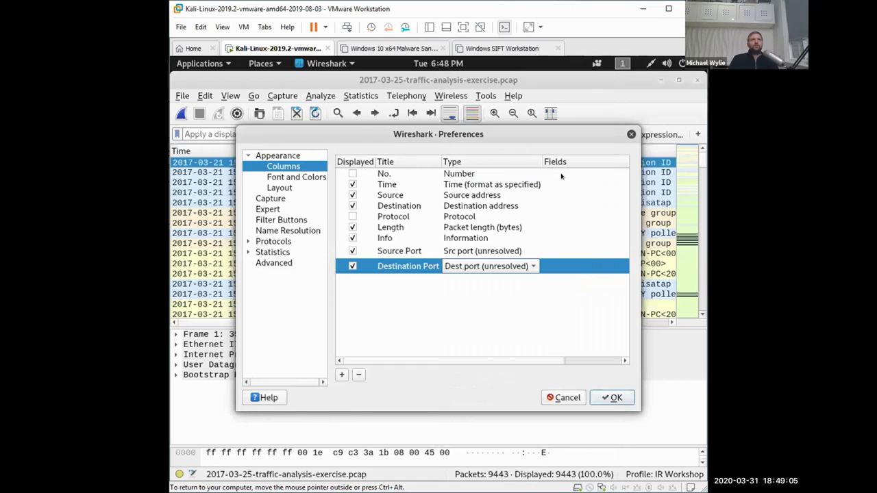
{"action": "left_click", "coordinate": [610, 398]}
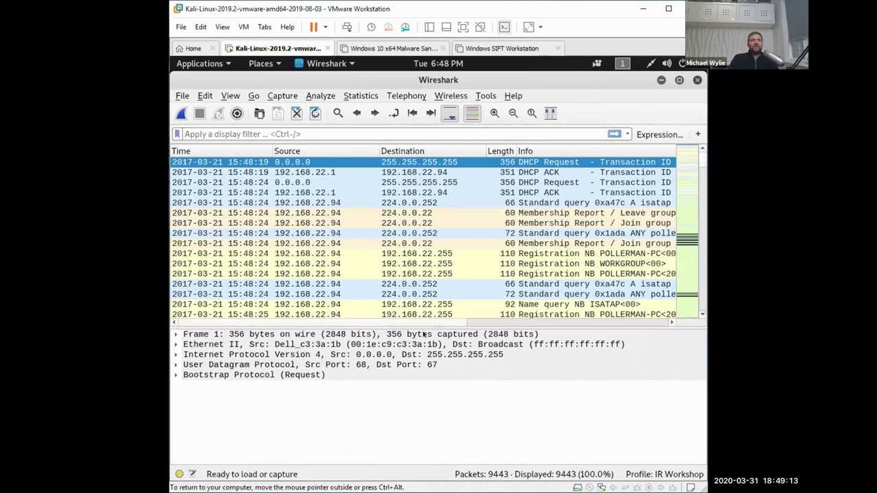
Step: Reorder the columns so Source Port follows Source and Destination Port follows Destination
{"action": "left_click_drag", "start_coordinate": [420, 324], "coordinate": [705, 325]}
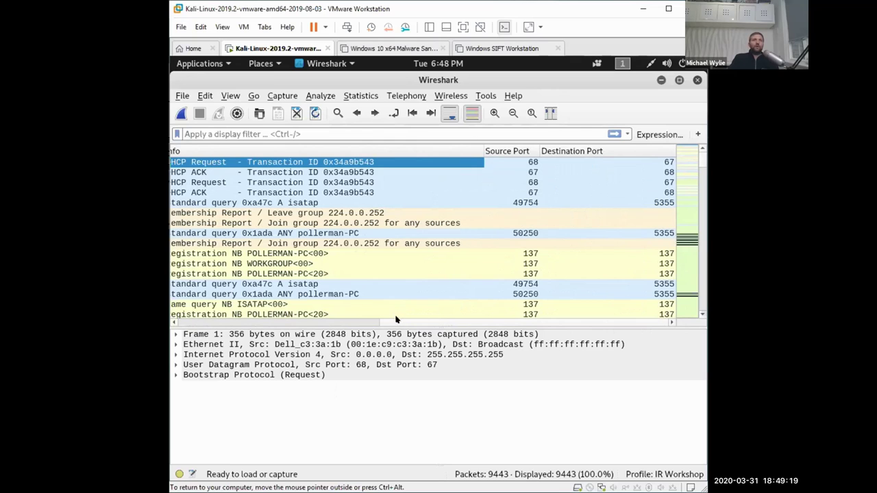
{"action": "scroll", "coordinate": [398, 320], "scroll_direction": "left", "scroll_amount": 5}
{"action": "left_click", "coordinate": [202, 97]}
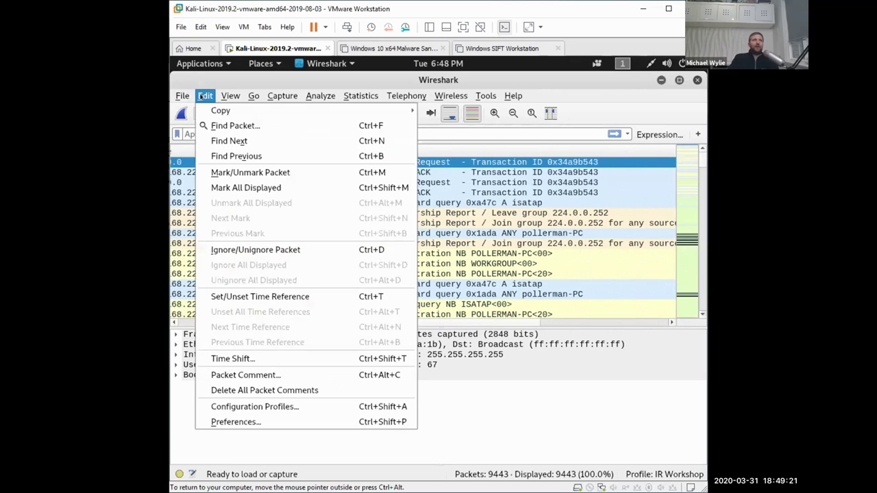
{"action": "left_click", "coordinate": [236, 422]}
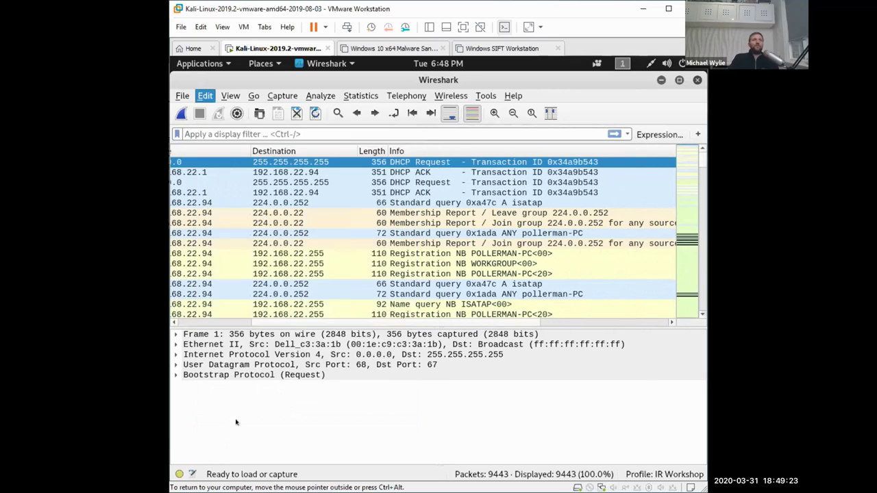
{"action": "left_click", "coordinate": [285, 167]}
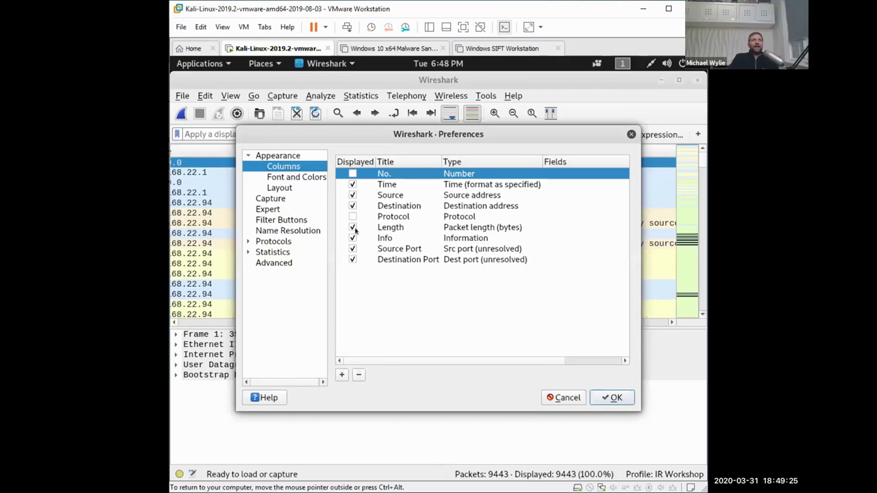
{"action": "left_click", "coordinate": [379, 251]}
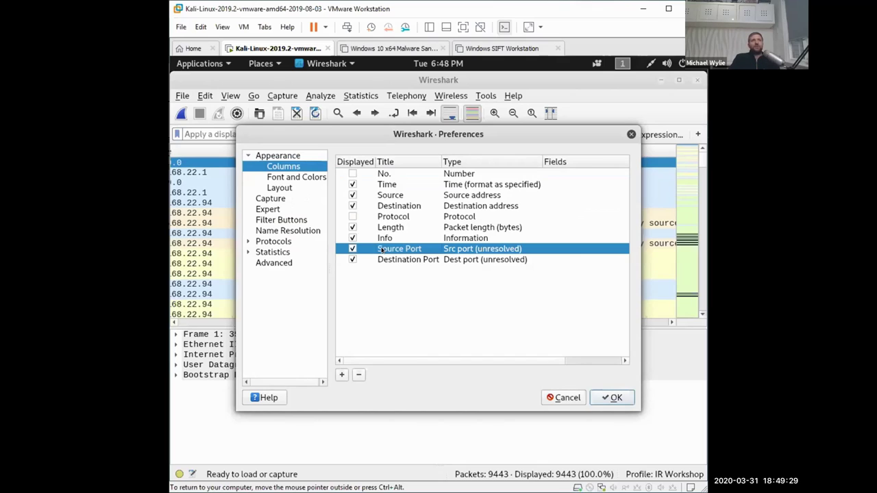
{"action": "left_click_drag", "start_coordinate": [381, 248], "coordinate": [378, 206]}
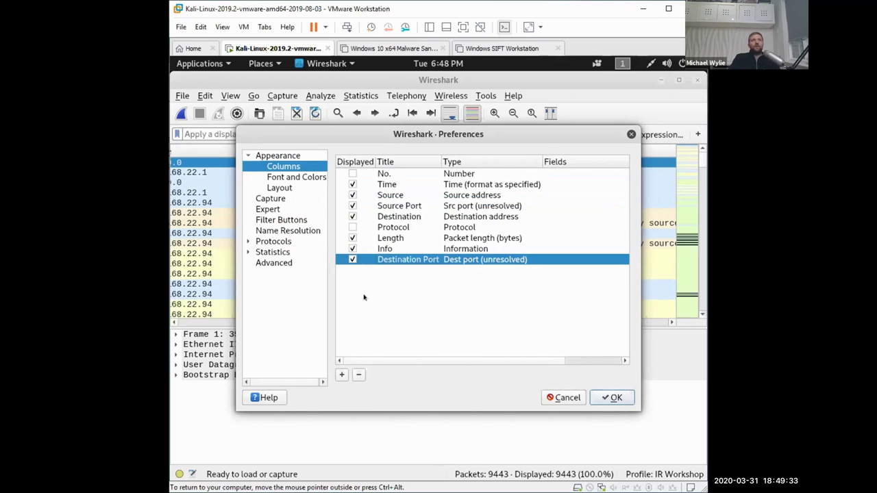
{"action": "left_click_drag", "start_coordinate": [388, 259], "coordinate": [391, 228]}
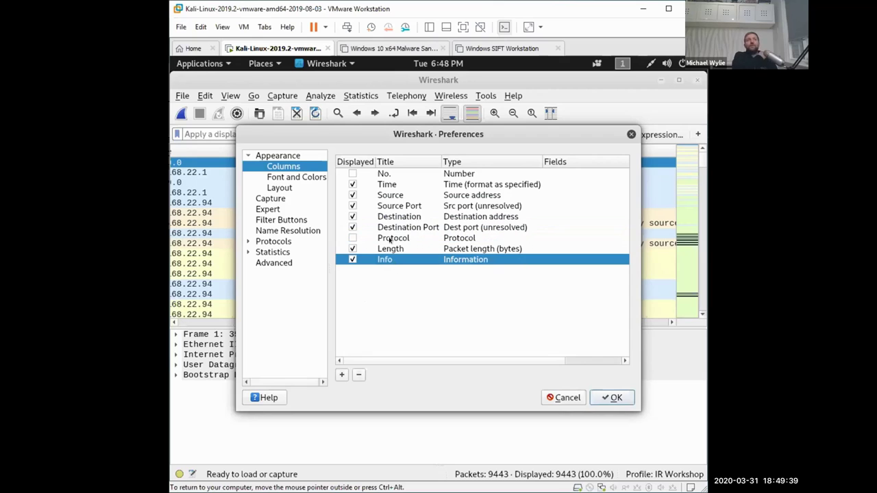
{"action": "left_click", "coordinate": [614, 399]}
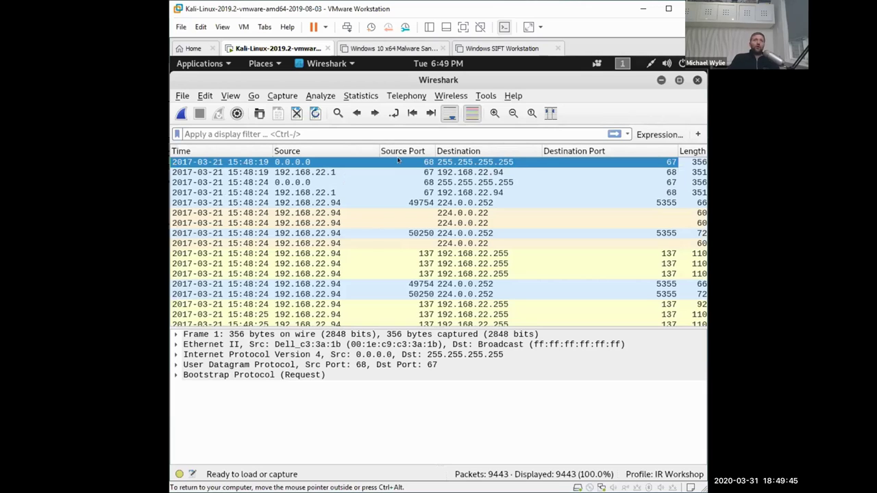
Step: Left-align the Source Port and Destination Port columns
{"action": "left_click_drag", "start_coordinate": [404, 151], "coordinate": [430, 150]}
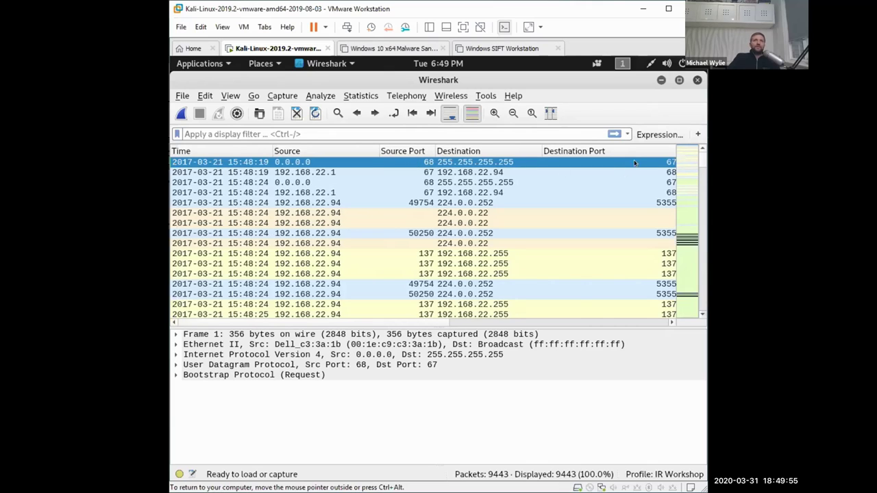
{"action": "right_click", "coordinate": [391, 153]}
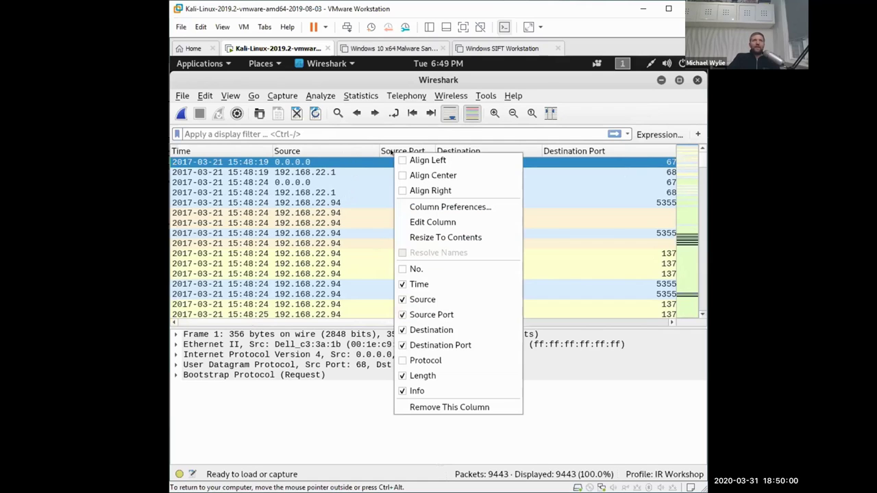
{"action": "left_click", "coordinate": [411, 166]}
{"action": "right_click", "coordinate": [553, 152]}
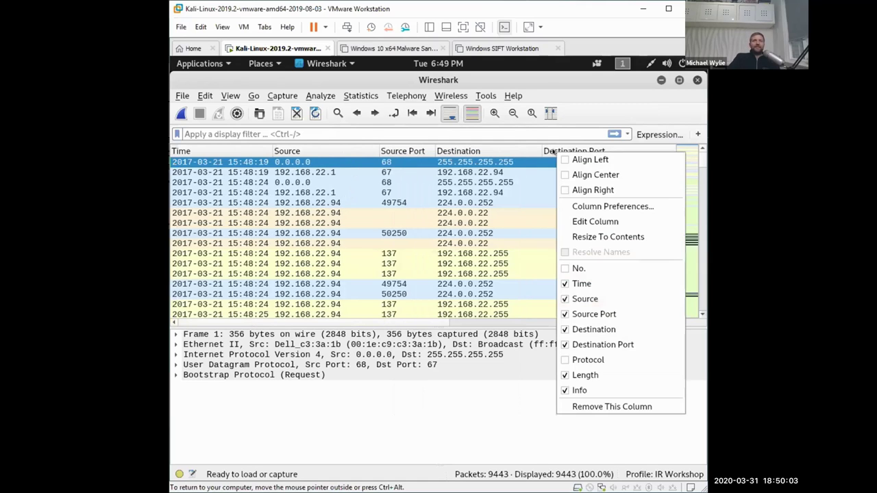
{"action": "left_click", "coordinate": [563, 160]}
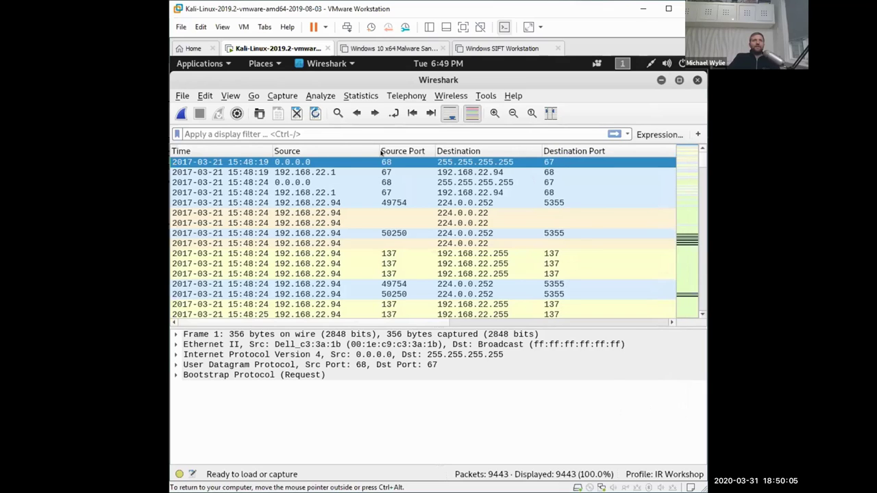
Step: Narrow the Source, Source Port, Destination and Destination Port columns so Info shows
{"action": "left_click_drag", "start_coordinate": [380, 152], "coordinate": [356, 150]}
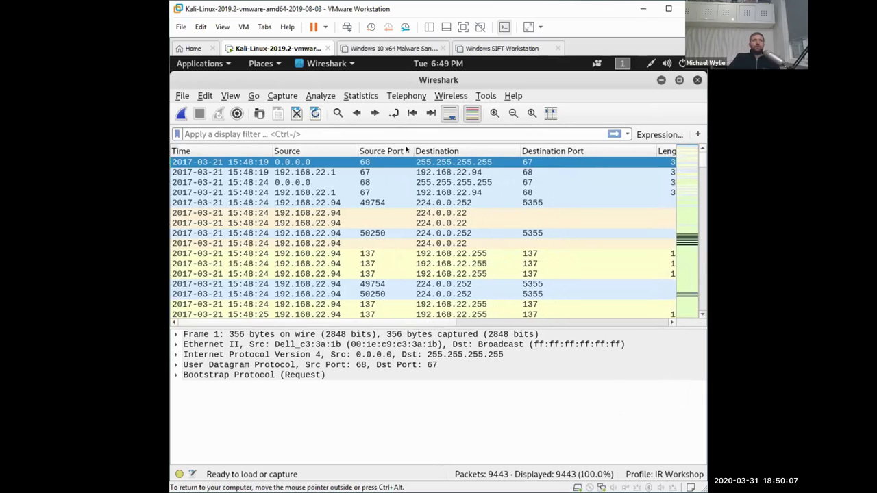
{"action": "left_click_drag", "start_coordinate": [411, 145], "coordinate": [402, 145]}
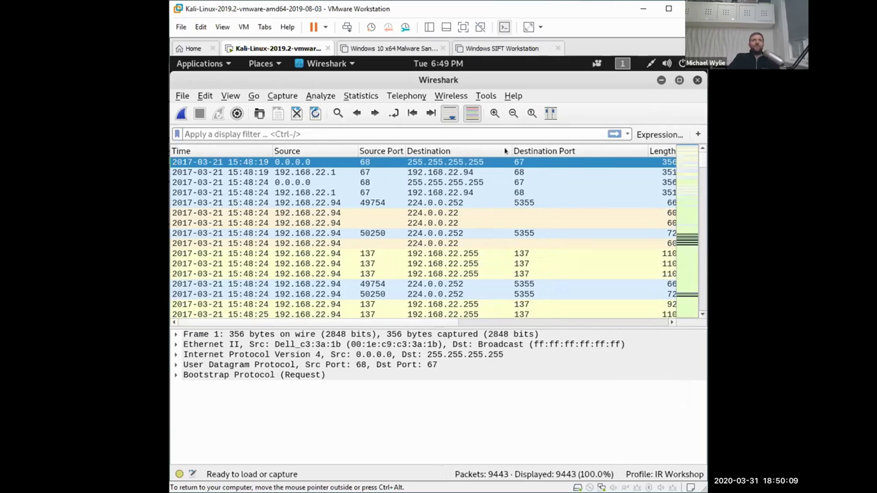
{"action": "left_click_drag", "start_coordinate": [507, 145], "coordinate": [488, 145]}
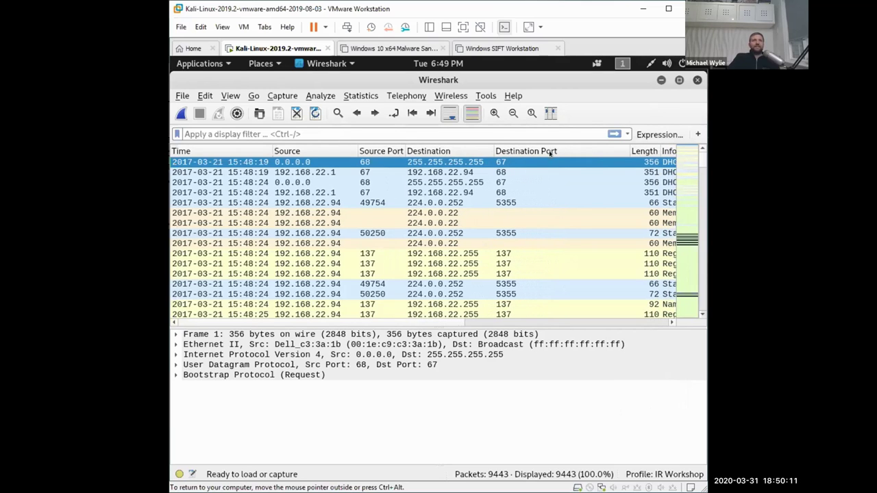
{"action": "left_click_drag", "start_coordinate": [628, 152], "coordinate": [557, 144]}
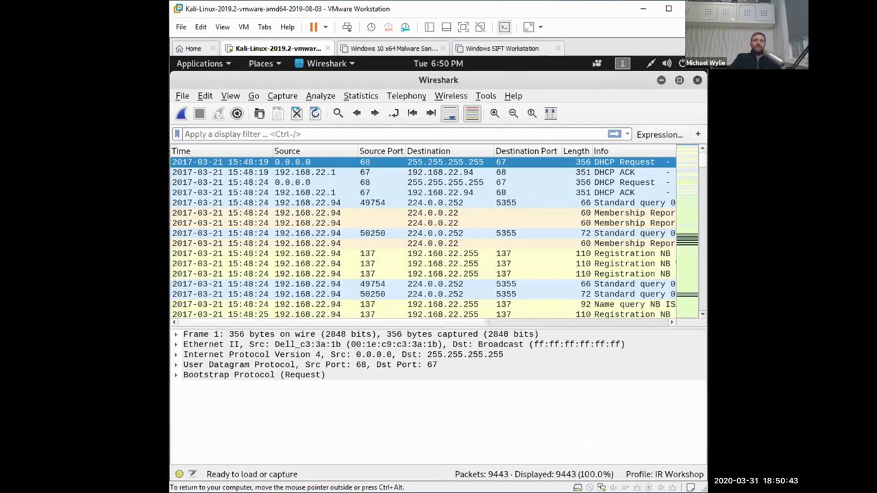
Step: Switch to the Default profile, collapse the bytes pane and enlarge the packet list
{"action": "left_click", "coordinate": [668, 474]}
{"action": "left_click", "coordinate": [660, 420]}
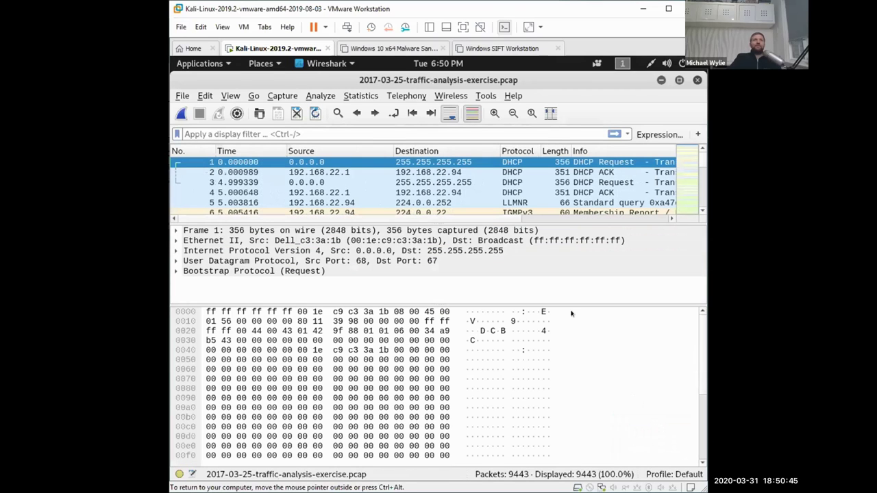
{"action": "left_click_drag", "start_coordinate": [500, 302], "coordinate": [500, 469]}
{"action": "left_click_drag", "start_coordinate": [441, 223], "coordinate": [441, 363]}
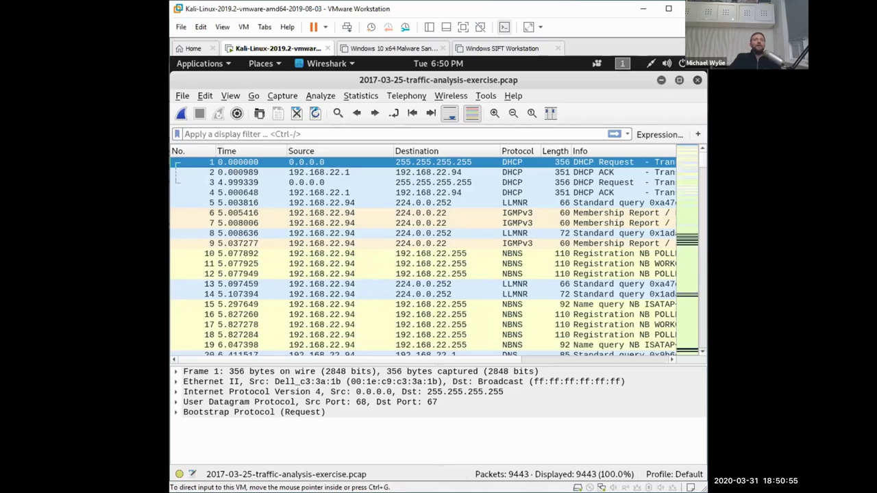
Step: Return to IR Workshop, inspect frames 10 and 11, then switch to the lab slide
{"action": "left_click", "coordinate": [664, 474]}
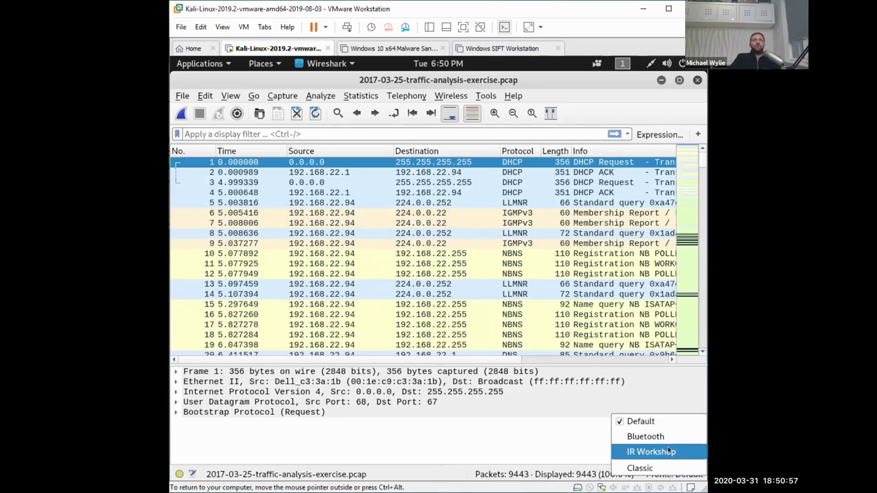
{"action": "left_click", "coordinate": [662, 451]}
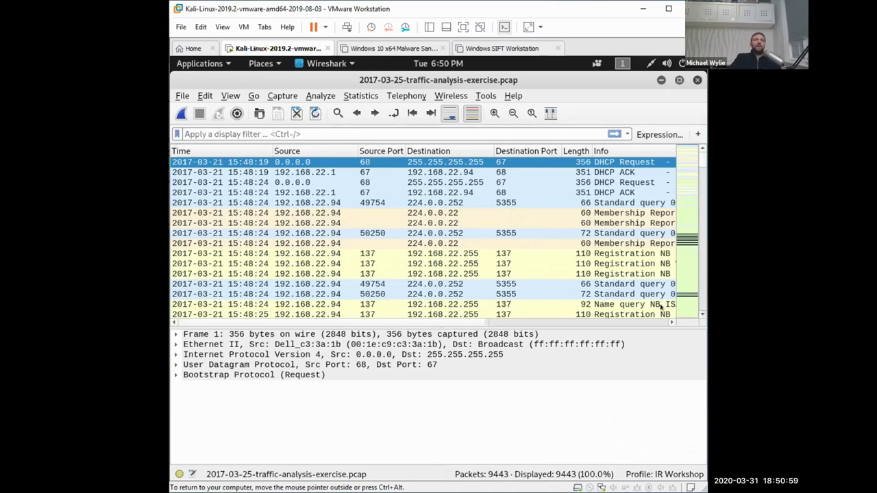
{"action": "left_click", "coordinate": [415, 253]}
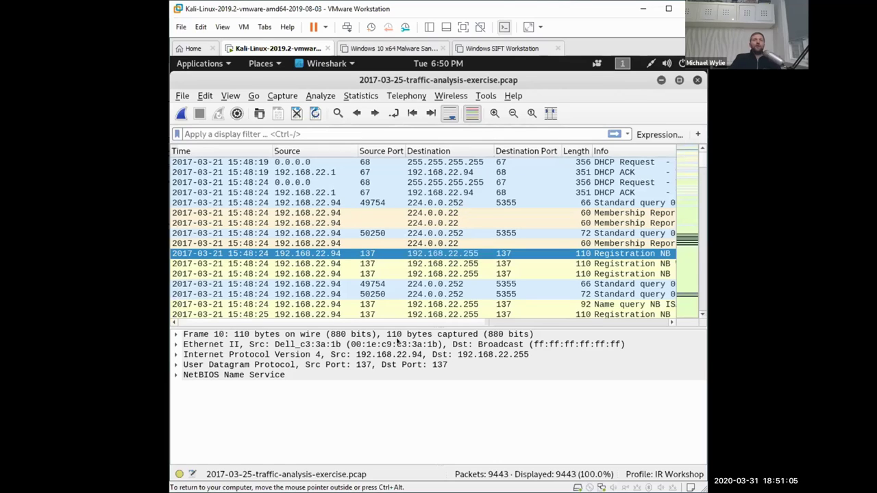
{"action": "left_click", "coordinate": [419, 265]}
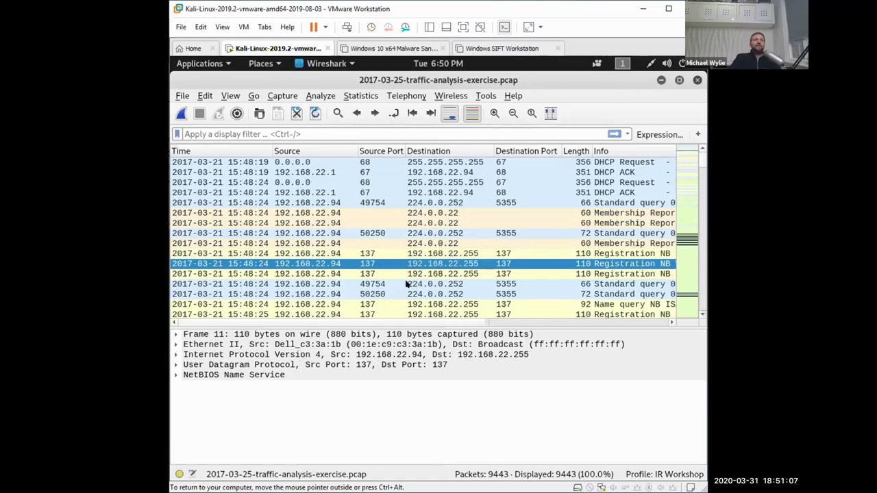
{"action": "left_click", "coordinate": [663, 473]}
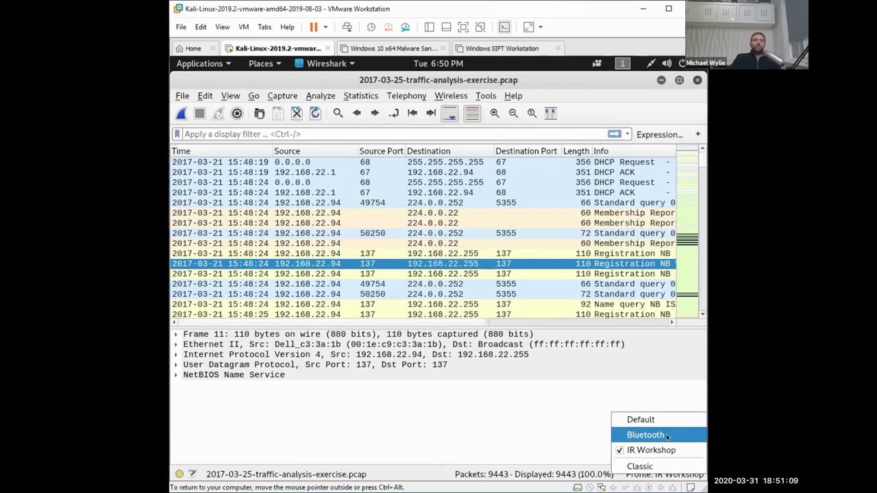
{"action": "left_click", "coordinate": [456, 432]}
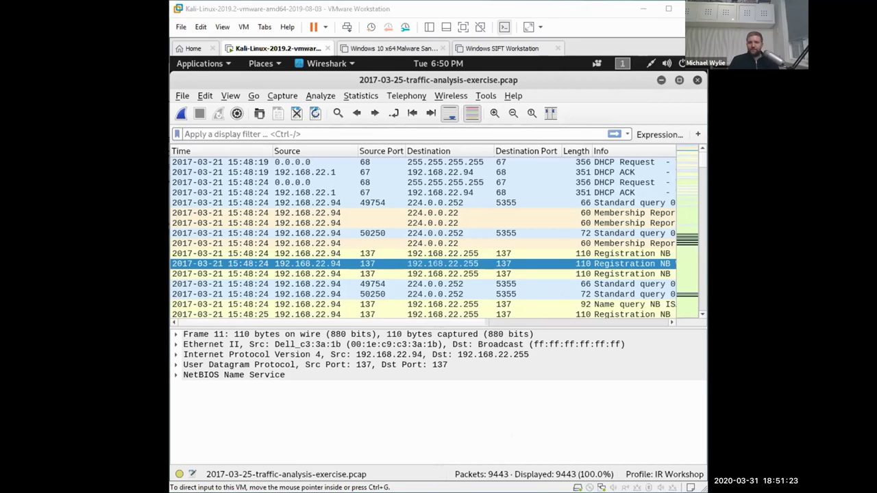
{"action": "key", "text": "alt+Tab"}
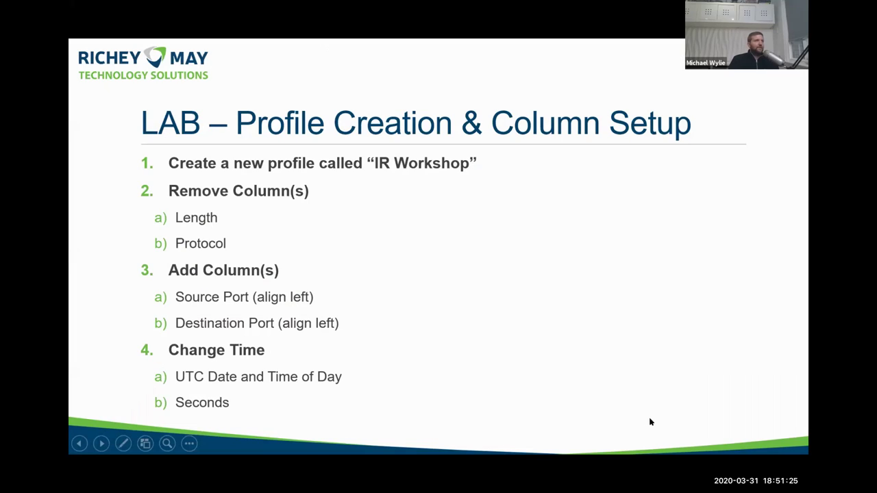
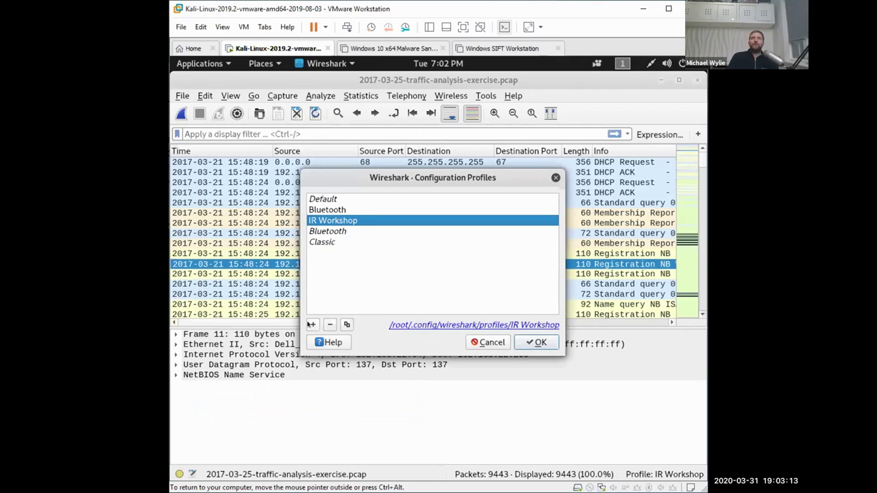
Step: Create and activate a default-based IR-HTTP-Traffic profile, then make the packet list pane taller
{"action": "left_click", "coordinate": [312, 325]}
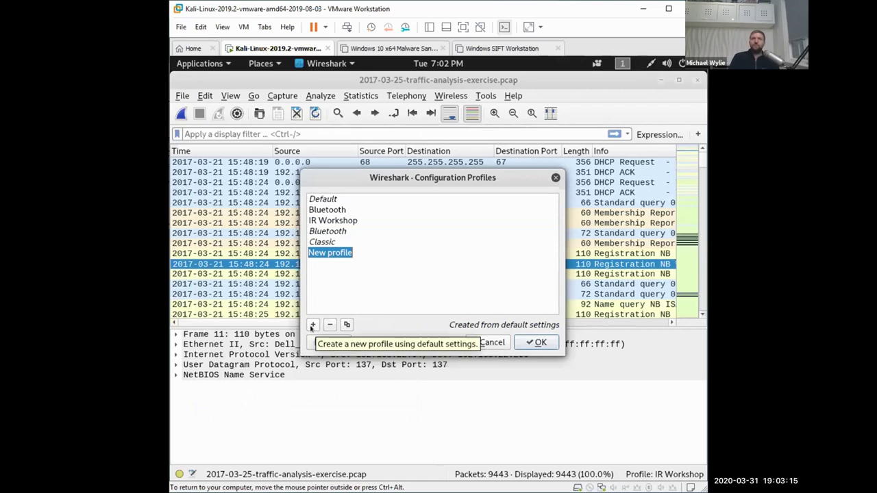
{"action": "type", "text": "IR-H"}
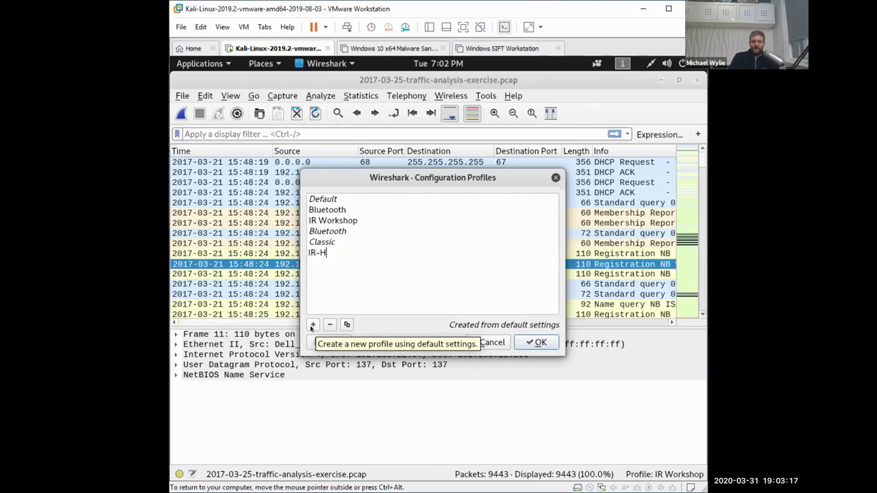
{"action": "type", "text": "TTP-Traffic"}
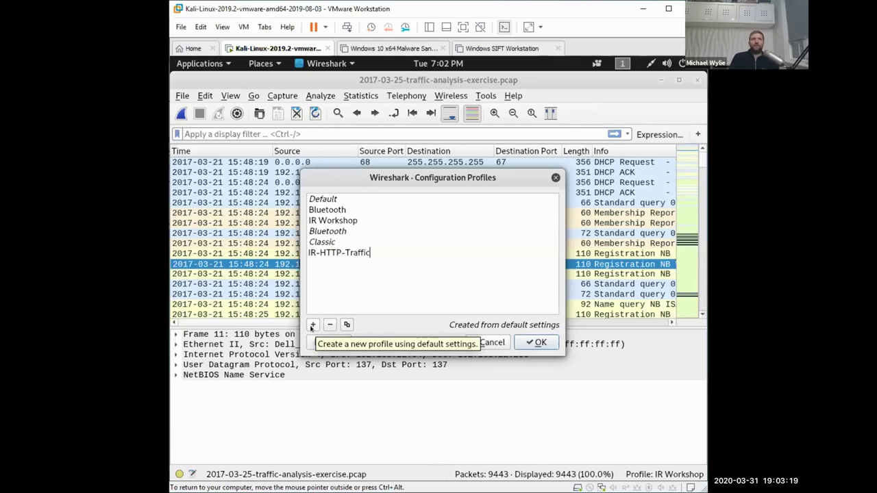
{"action": "key", "text": "Return"}
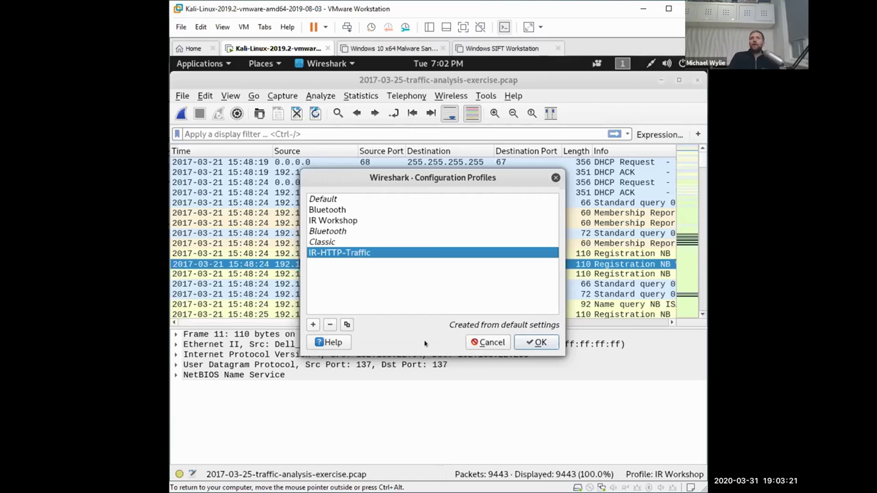
{"action": "left_click", "coordinate": [536, 342]}
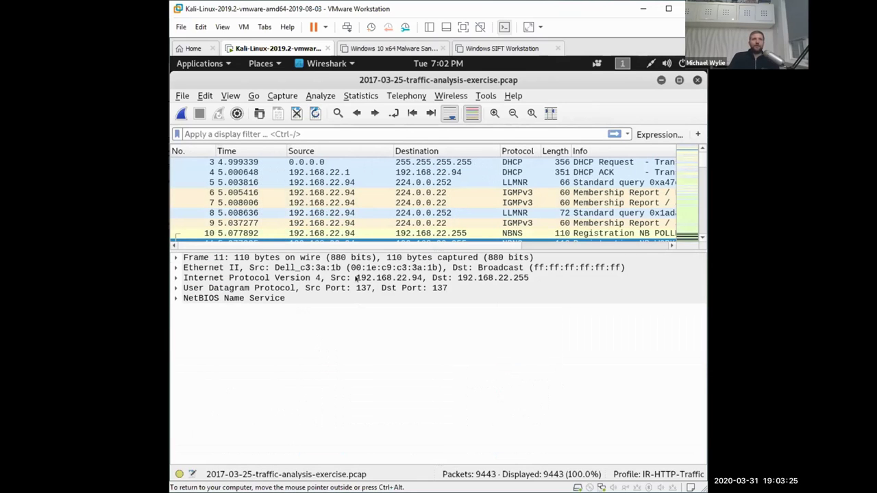
{"action": "left_click_drag", "start_coordinate": [379, 251], "coordinate": [379, 292]}
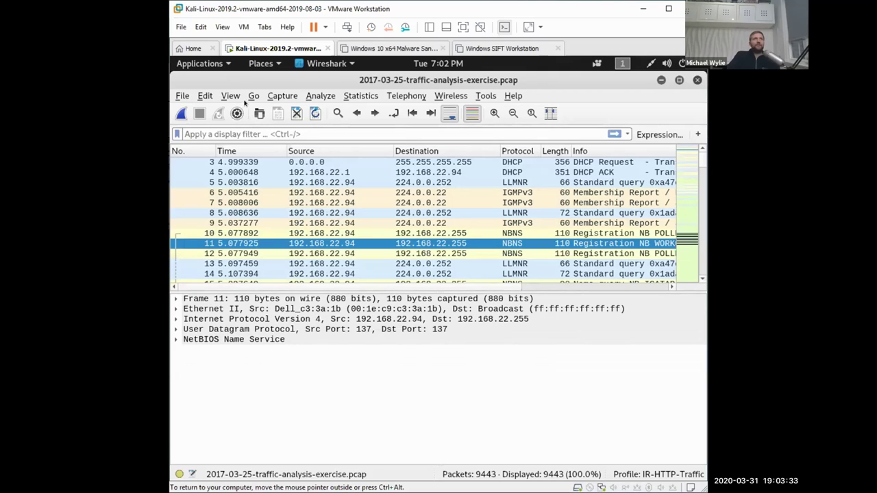
Step: In the Preferences column settings, hide the No. and Protocol columns
{"action": "left_click", "coordinate": [230, 96]}
{"action": "mouse_move", "coordinate": [204, 96]}
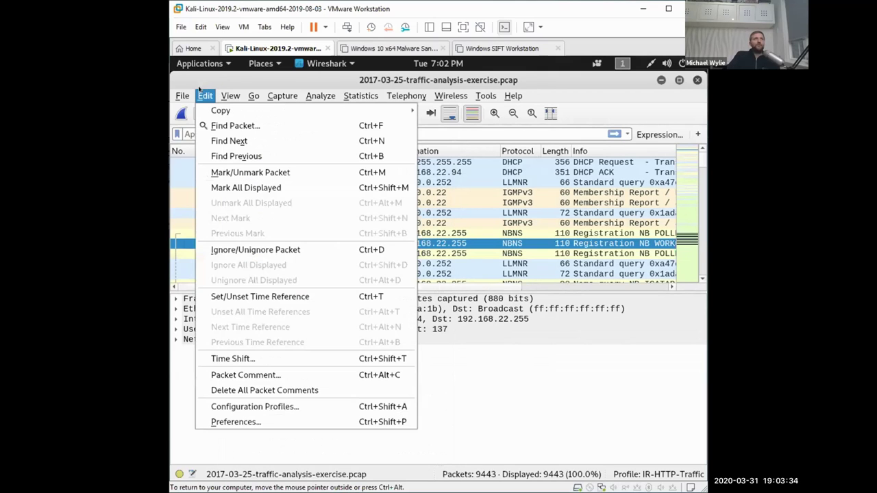
{"action": "left_click", "coordinate": [246, 422]}
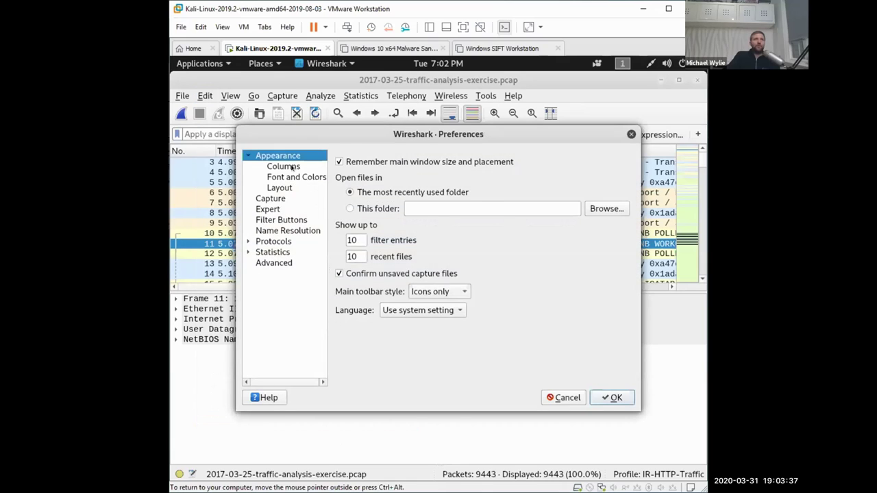
{"action": "left_click", "coordinate": [292, 168]}
{"action": "left_click", "coordinate": [351, 175]}
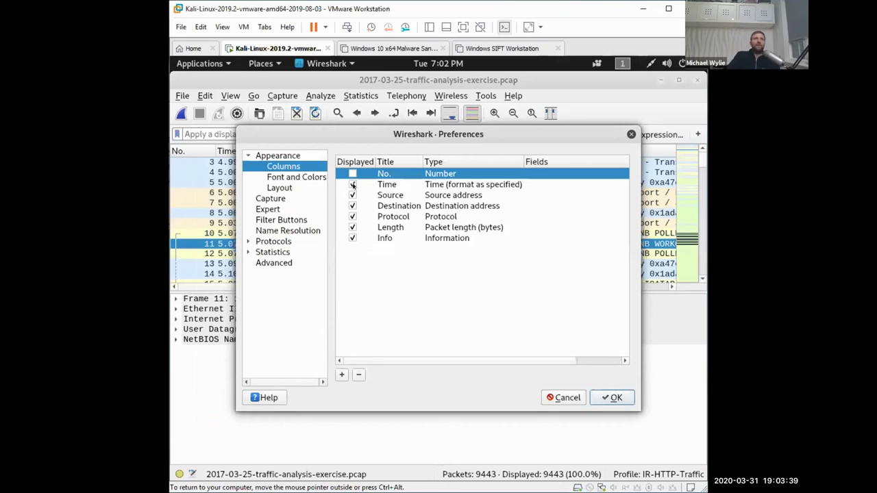
{"action": "left_click", "coordinate": [352, 217]}
Step: Add two new columns titled Src Port and Dst Port
{"action": "left_click", "coordinate": [341, 374]}
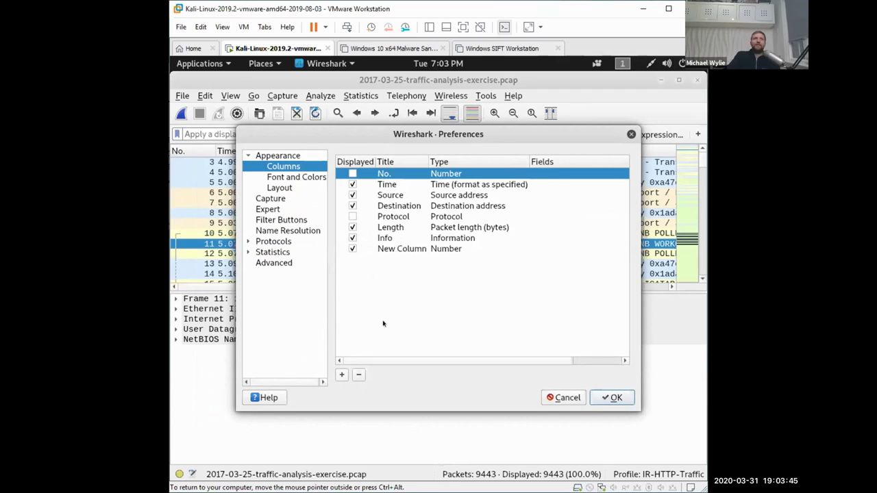
{"action": "double_click", "coordinate": [399, 251]}
{"action": "type", "text": "Src Port"}
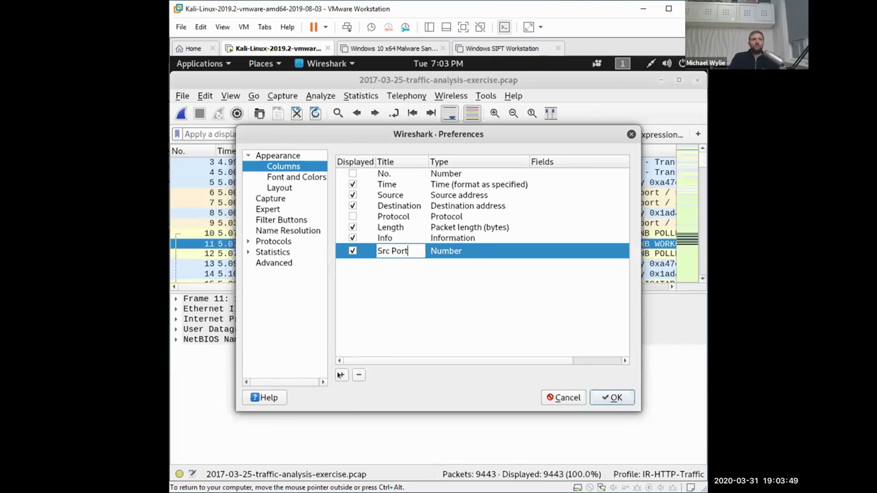
{"action": "left_click", "coordinate": [340, 374]}
{"action": "double_click", "coordinate": [444, 264]}
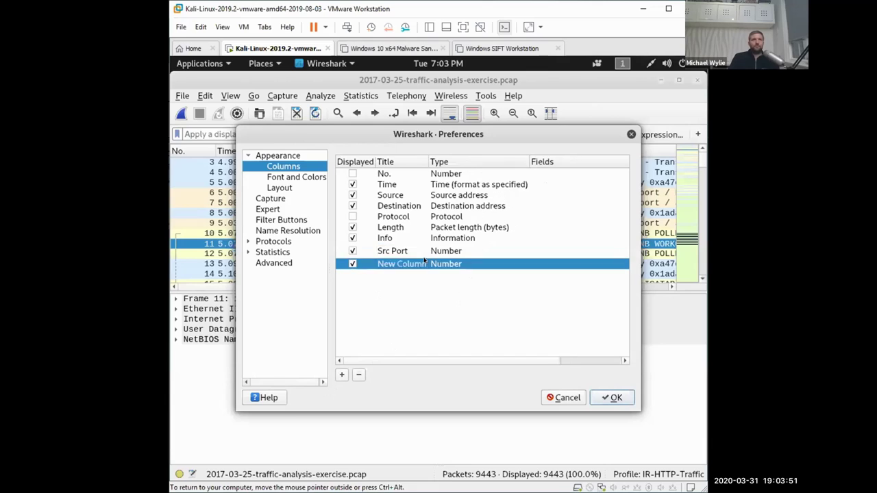
{"action": "type", "text": "Dst Port"}
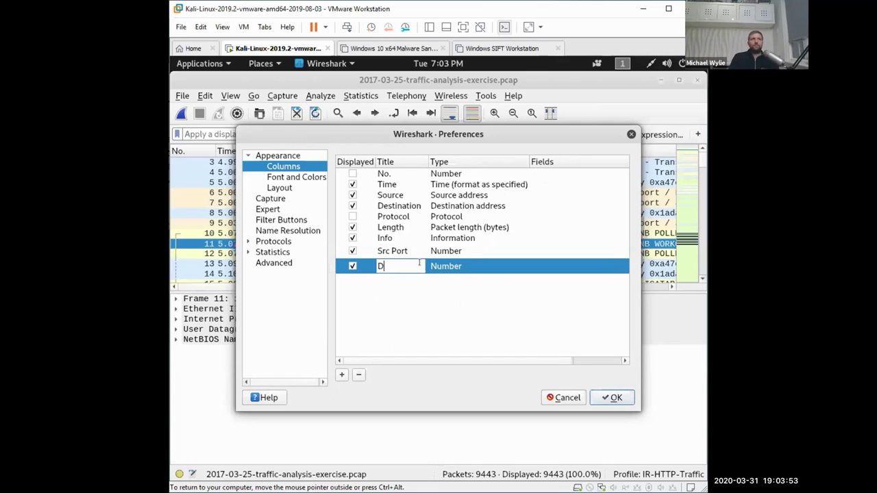
Step: Set Src Port to Src port (unresolved) and Dst Port to Dest port (unresolved), then save
{"action": "double_click", "coordinate": [450, 251]}
{"action": "scroll", "coordinate": [453, 252], "scroll_direction": "down", "scroll_amount": 4}
{"action": "left_click", "coordinate": [500, 253]}
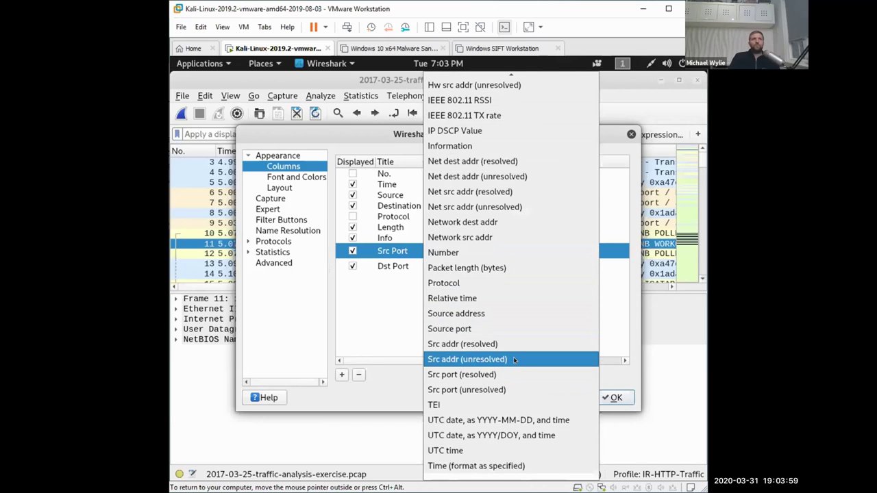
{"action": "left_click", "coordinate": [511, 389]}
{"action": "double_click", "coordinate": [450, 267]}
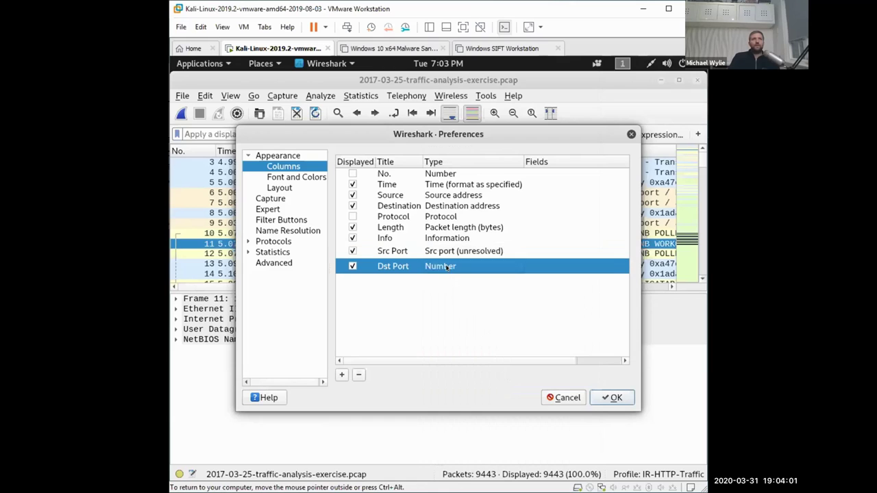
{"action": "left_click", "coordinate": [451, 267]}
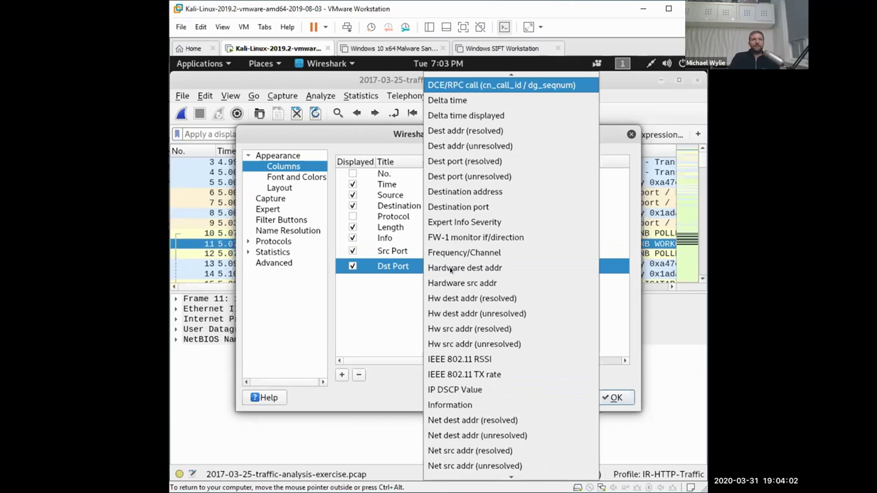
{"action": "left_click", "coordinate": [518, 178]}
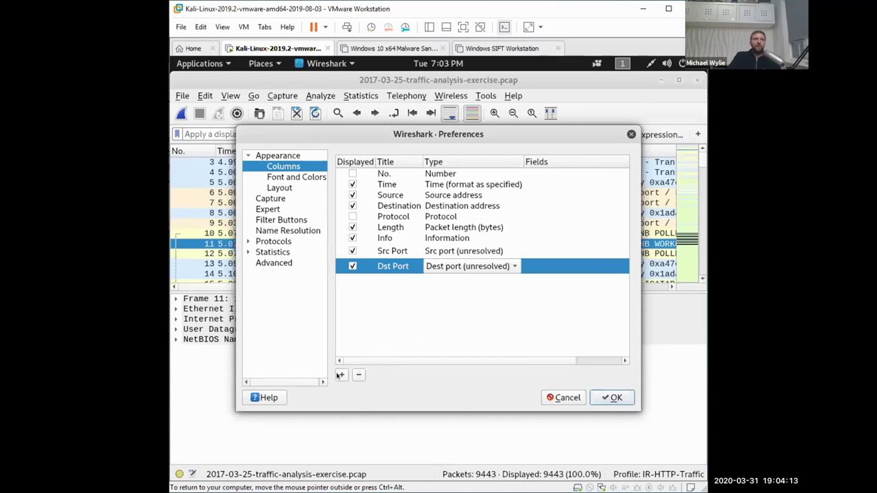
{"action": "left_click", "coordinate": [614, 398]}
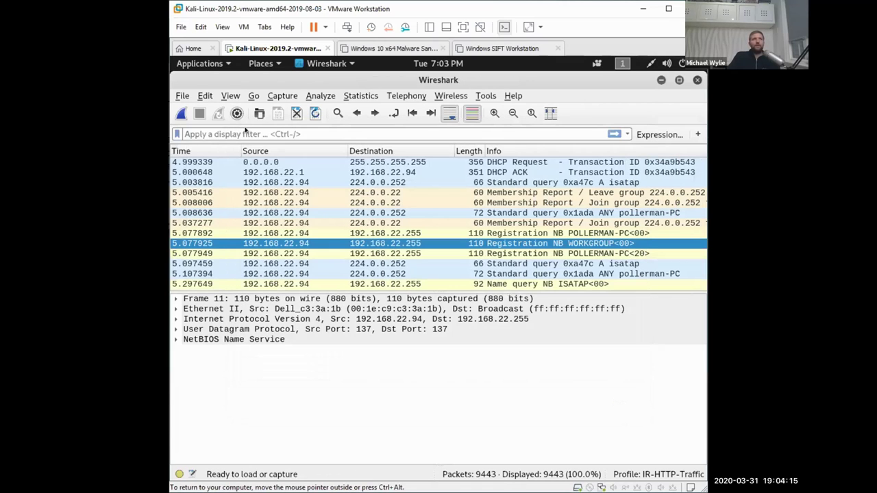
Step: Display packet times as UTC date and time of day without fractional seconds
{"action": "left_click", "coordinate": [206, 95]}
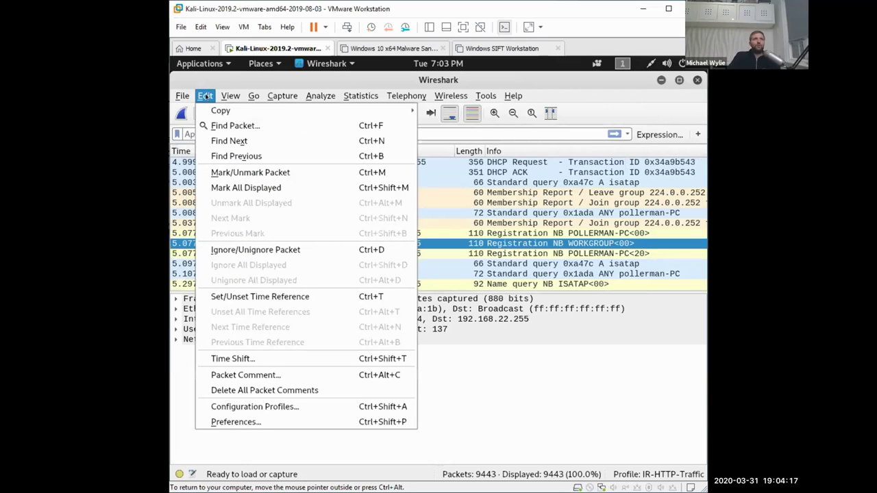
{"action": "mouse_move", "coordinate": [230, 95]}
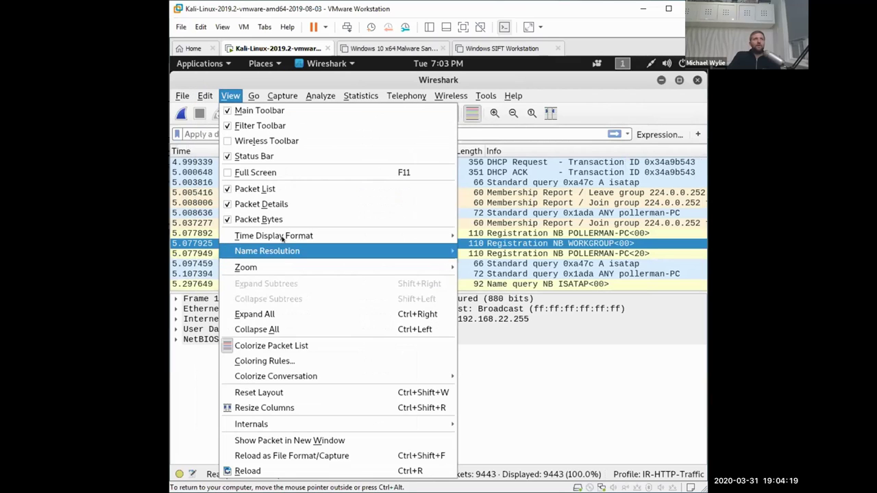
{"action": "mouse_move", "coordinate": [288, 235]}
{"action": "left_click", "coordinate": [480, 318]}
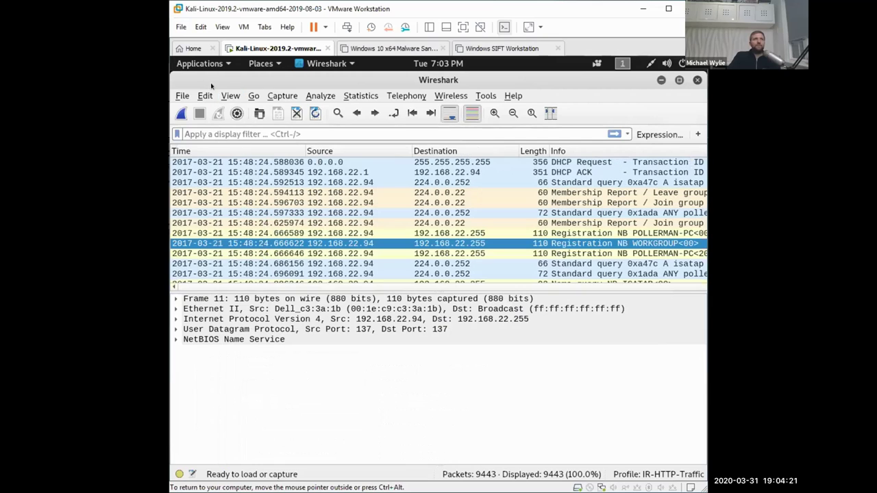
{"action": "left_click", "coordinate": [224, 96]}
{"action": "mouse_move", "coordinate": [333, 237]}
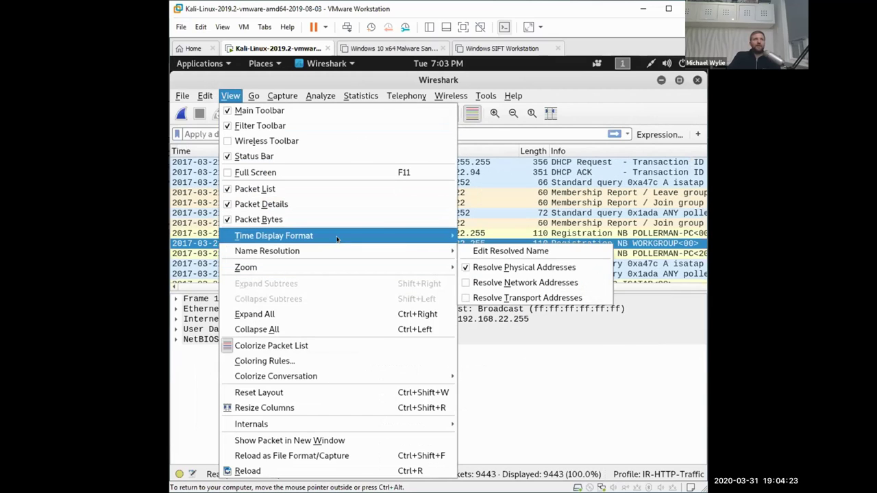
{"action": "left_click", "coordinate": [480, 394]}
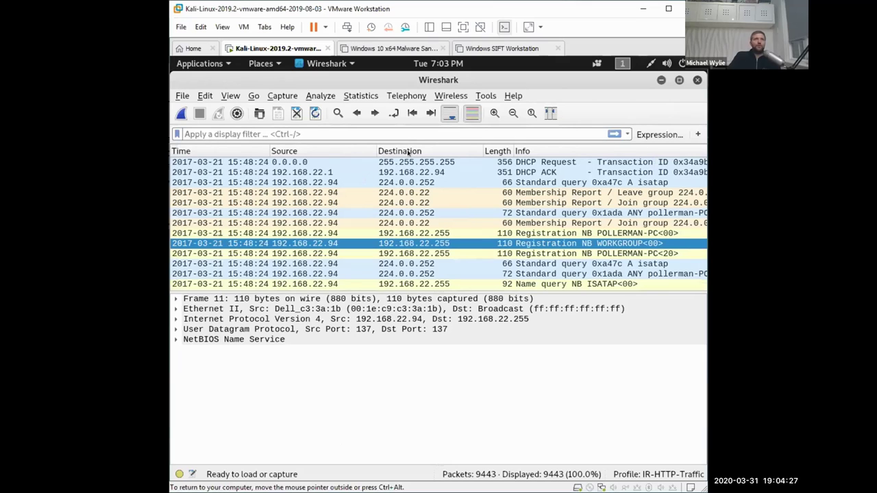
Step: Left-align the values in the Src Port column
{"action": "left_click_drag", "start_coordinate": [348, 287], "coordinate": [488, 315]}
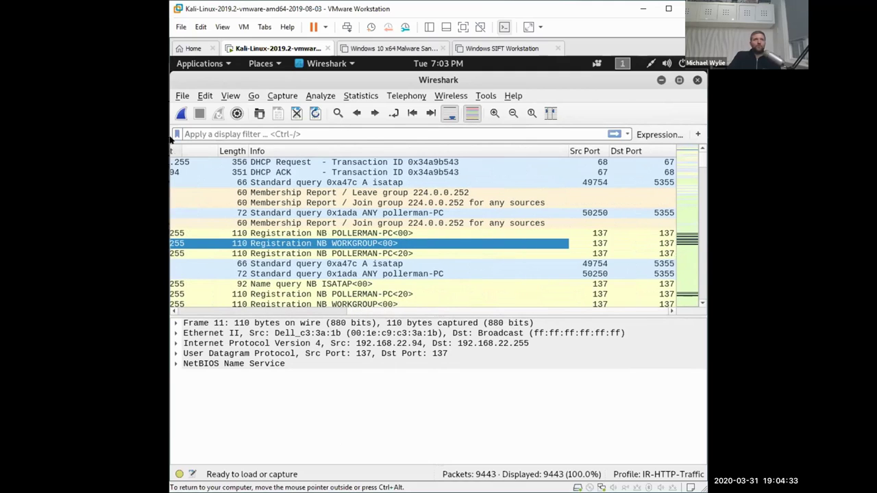
{"action": "scroll", "coordinate": [171, 157], "scroll_direction": "left", "scroll_amount": 2}
{"action": "scroll", "coordinate": [172, 158], "scroll_direction": "left", "scroll_amount": 10}
{"action": "scroll", "coordinate": [183, 158], "scroll_direction": "up", "scroll_amount": 1}
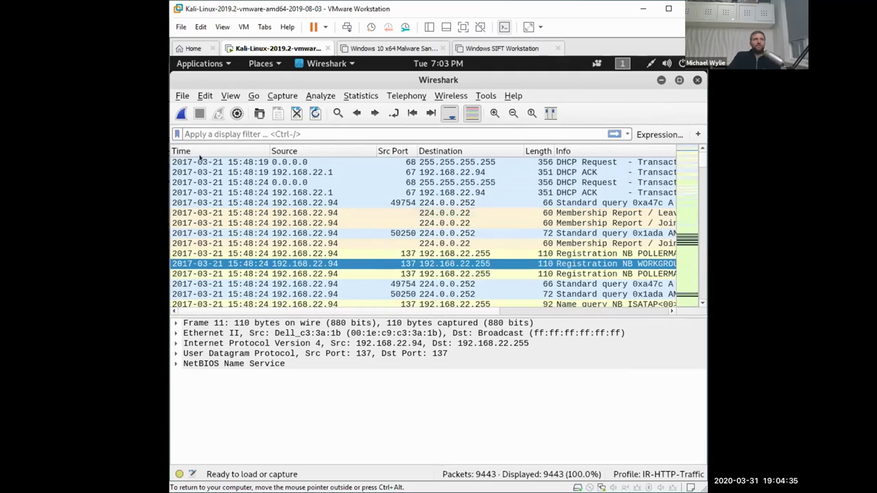
{"action": "right_click", "coordinate": [407, 152]}
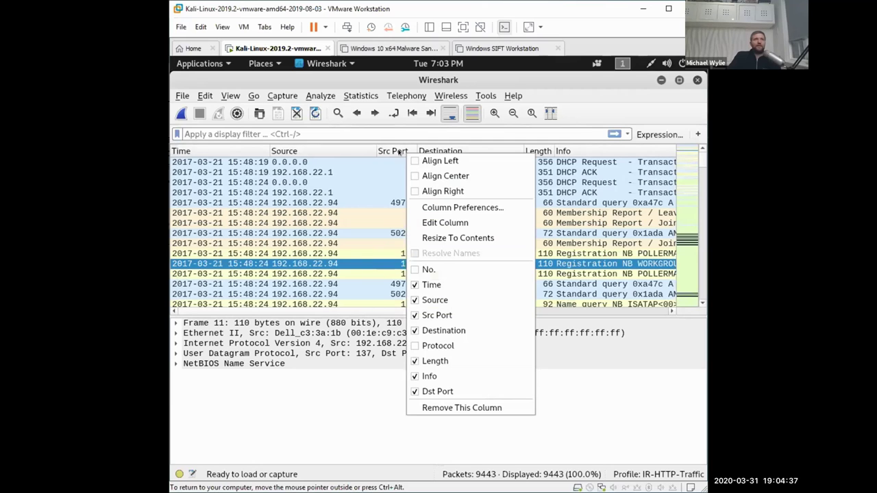
{"action": "left_click", "coordinate": [457, 162]}
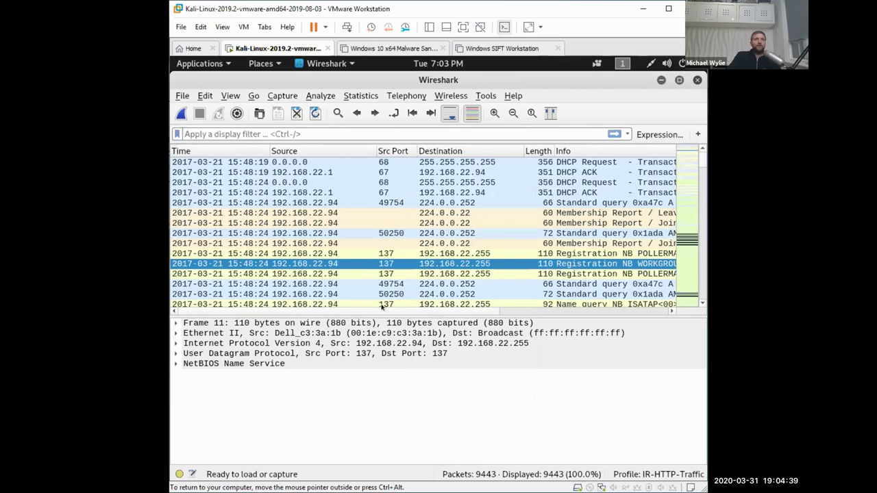
Step: Move Dst Port after Destination, left-align it, and narrow the Source and Destination columns
{"action": "left_click_drag", "start_coordinate": [381, 310], "coordinate": [606, 321]}
{"action": "left_click_drag", "start_coordinate": [631, 152], "coordinate": [253, 151]}
{"action": "right_click", "coordinate": [548, 151]}
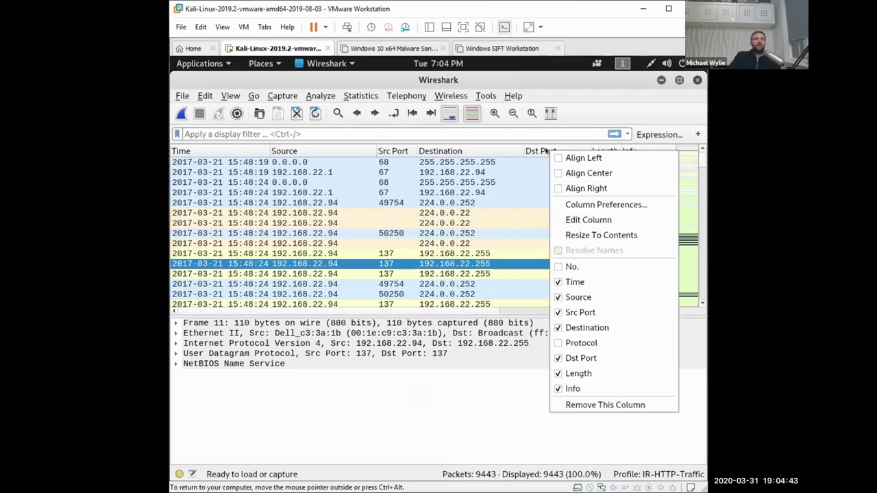
{"action": "left_click", "coordinate": [599, 158]}
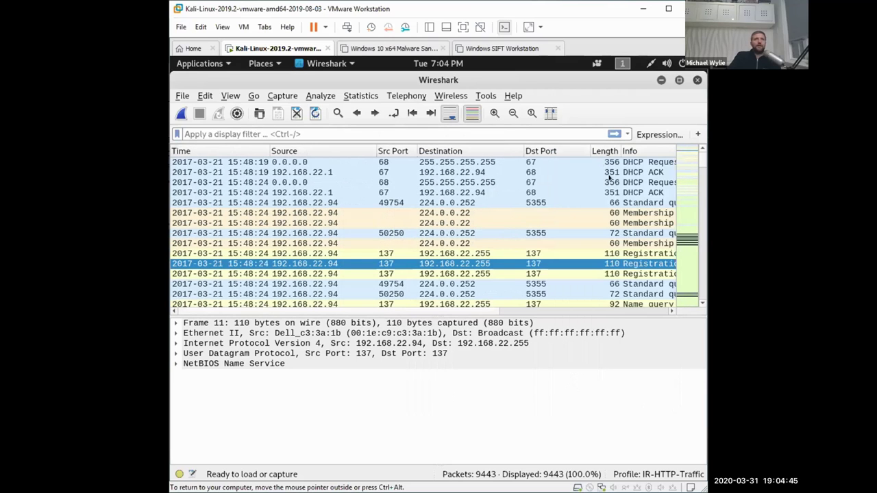
{"action": "left_click_drag", "start_coordinate": [376, 151], "coordinate": [345, 151]}
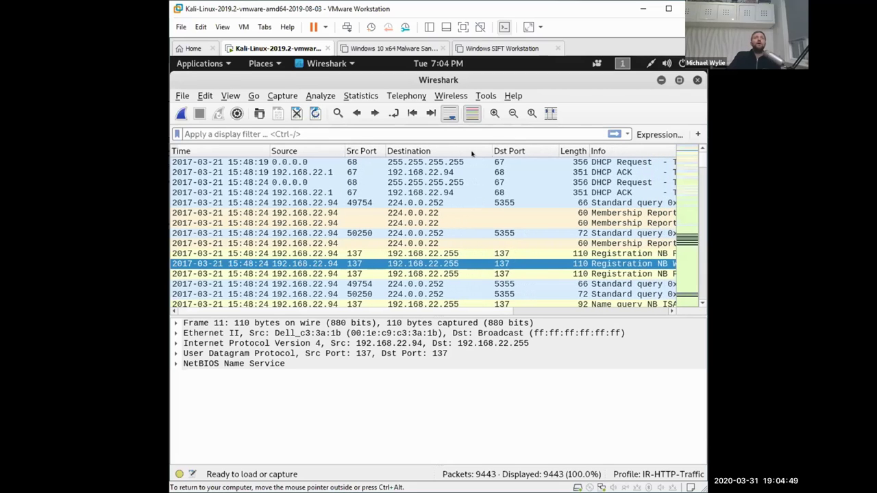
{"action": "left_click_drag", "start_coordinate": [491, 151], "coordinate": [472, 151]}
Step: Put the cursor in the display filter bar and scroll through the packet list
{"action": "left_click", "coordinate": [210, 134]}
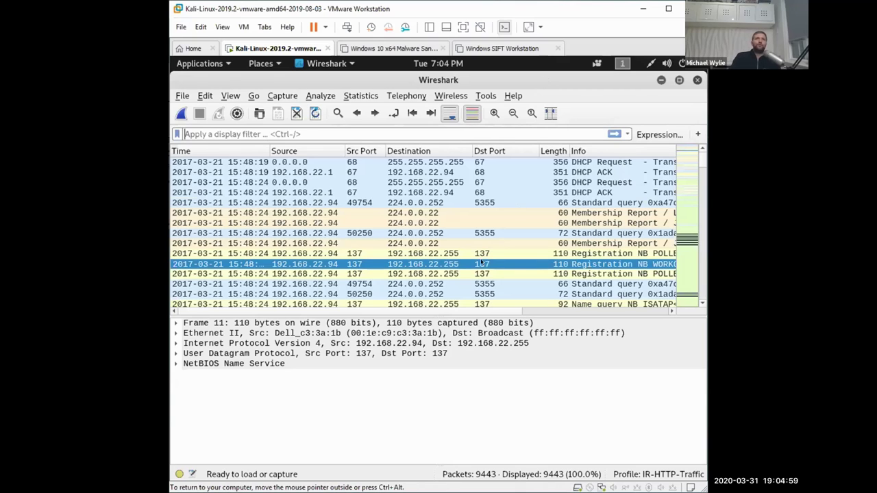
{"action": "scroll", "coordinate": [480, 252], "scroll_direction": "down", "scroll_amount": 6}
{"action": "scroll", "coordinate": [480, 252], "scroll_direction": "down", "scroll_amount": 4}
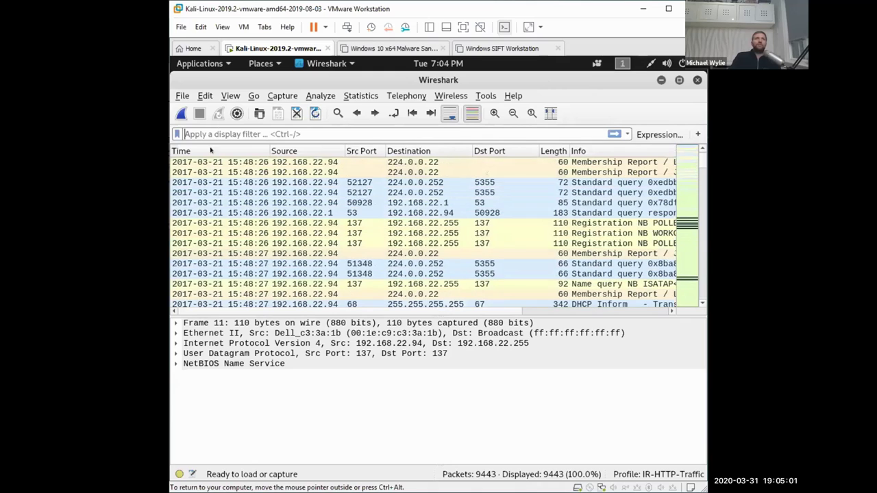
{"action": "key", "text": "ctrl+alt"}
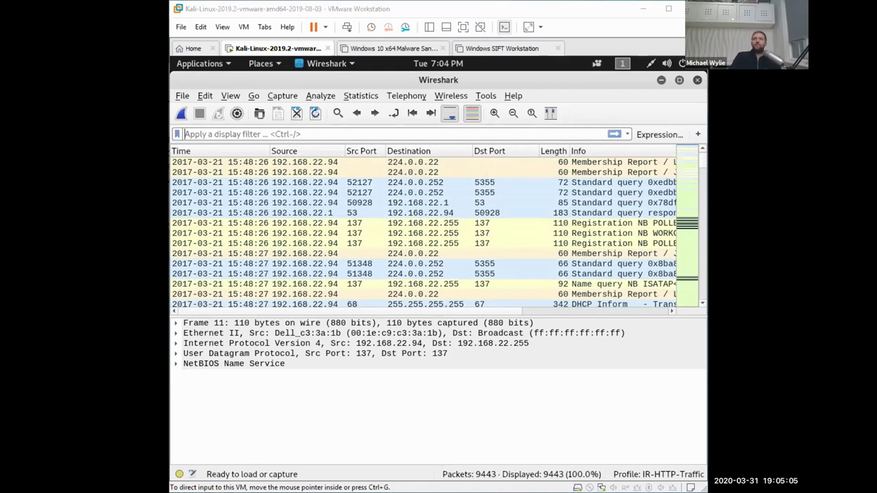
Step: Filter to http.request (76 of 9443 packets) and expand the first request's HTTP headers
{"action": "left_click", "coordinate": [362, 135]}
{"action": "type", "text": "ht"}
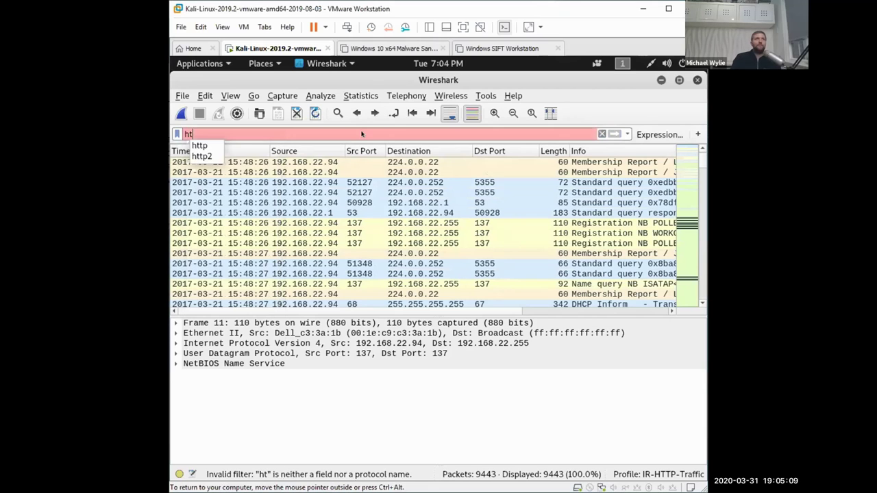
{"action": "type", "text": "tp.request"}
{"action": "key", "text": "Return"}
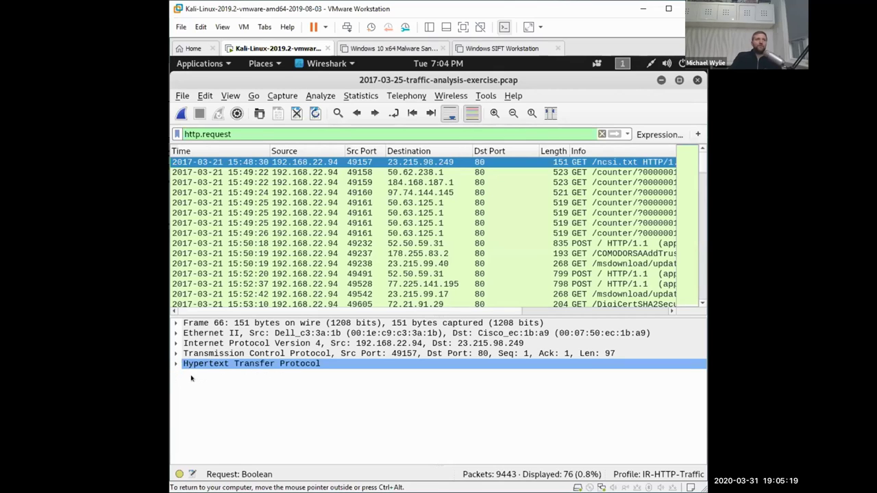
{"action": "left_click", "coordinate": [176, 363]}
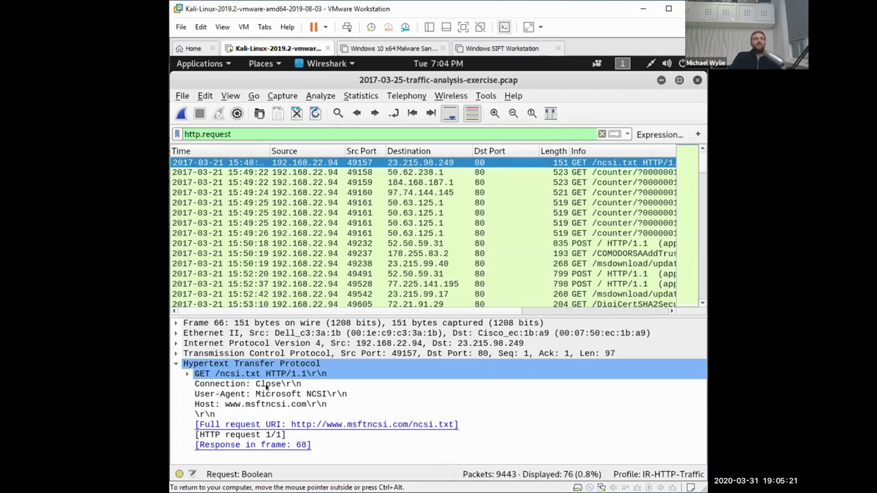
{"action": "left_click", "coordinate": [215, 405]}
Step: Apply the HTTP Host header as a packet list column
{"action": "left_click", "coordinate": [220, 394]}
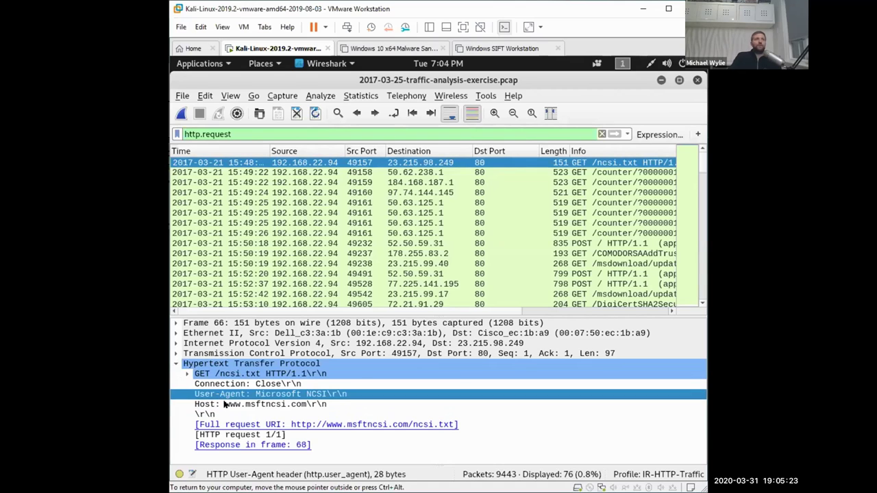
{"action": "left_click", "coordinate": [224, 405]}
{"action": "right_click", "coordinate": [209, 404]}
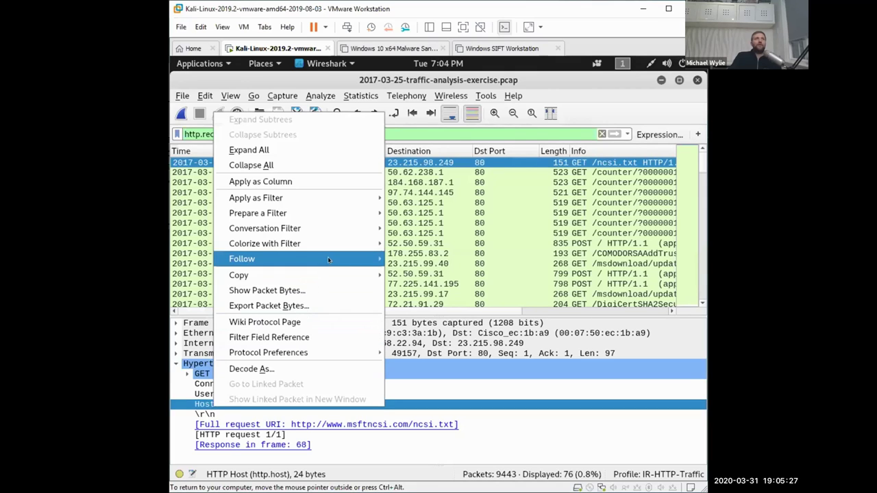
{"action": "left_click", "coordinate": [341, 177]}
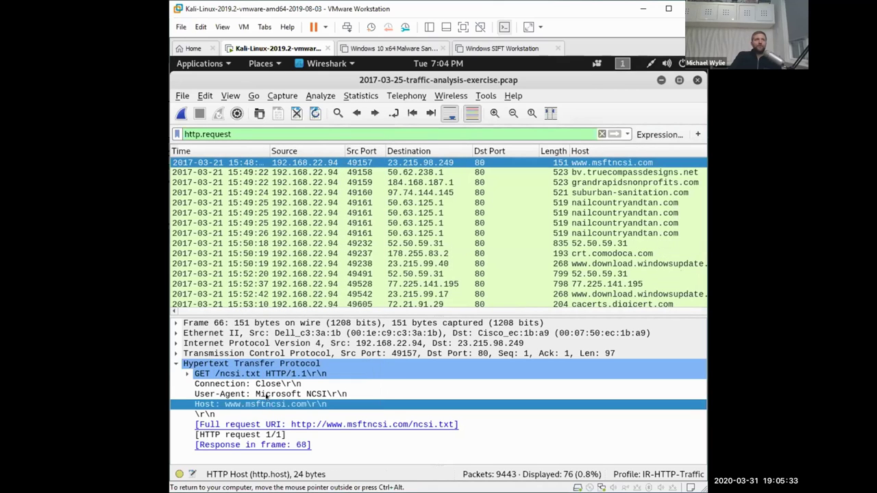
Step: Apply User-Agent as a column as well and narrow the Length column
{"action": "left_click", "coordinate": [270, 394]}
{"action": "right_click", "coordinate": [271, 394]}
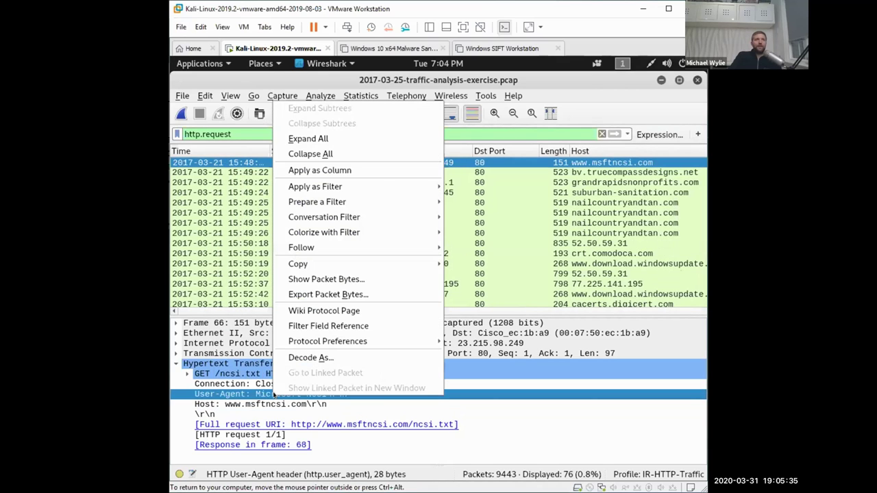
{"action": "left_click", "coordinate": [382, 175]}
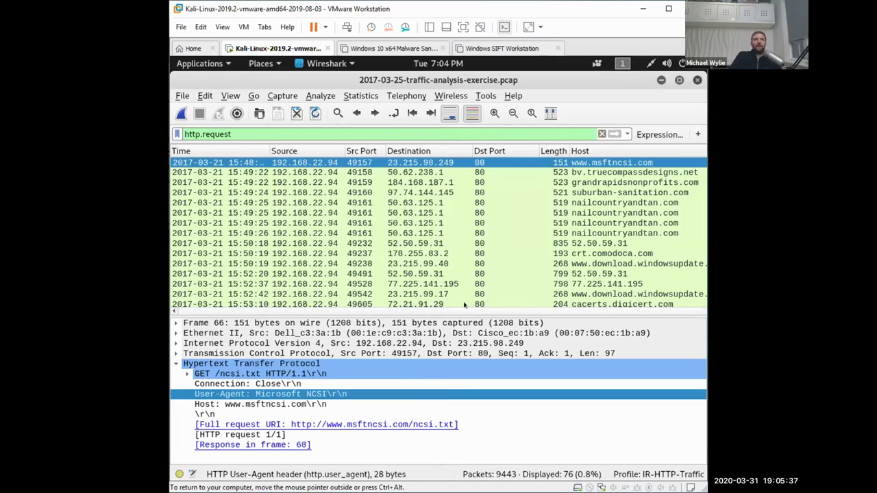
{"action": "scroll", "coordinate": [454, 311], "scroll_direction": "right", "scroll_amount": 3}
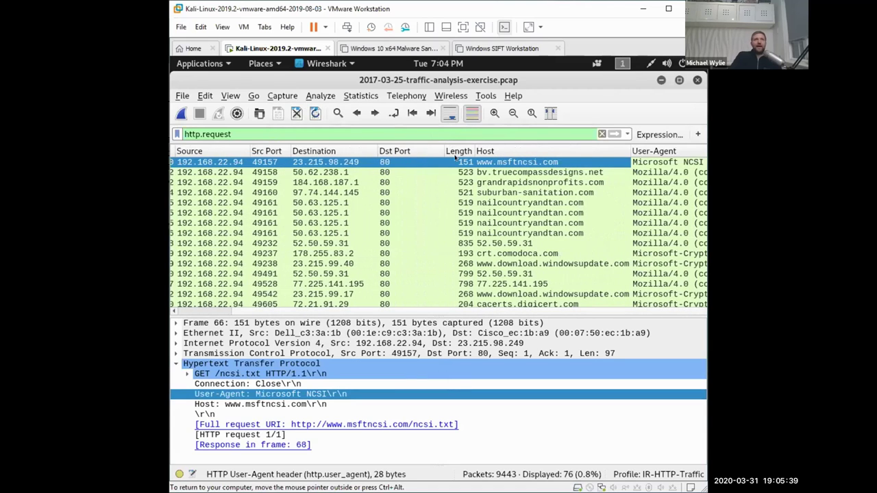
{"action": "left_click_drag", "start_coordinate": [443, 150], "coordinate": [408, 150]}
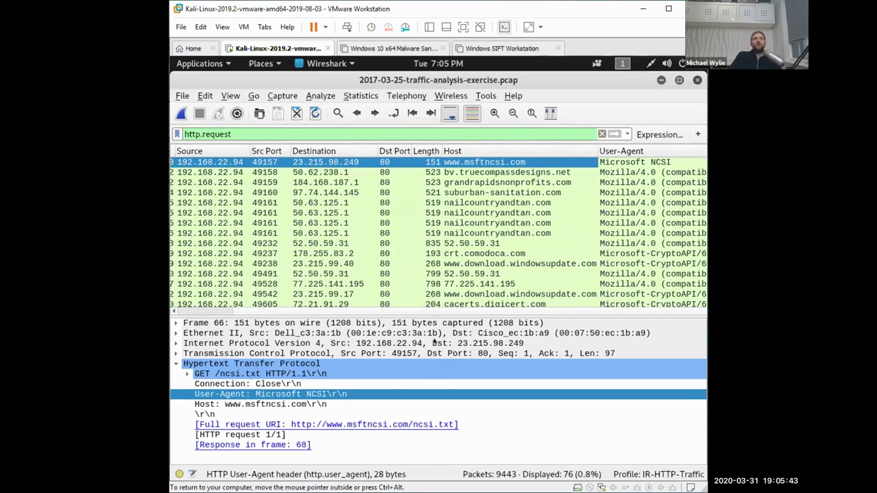
{"action": "scroll", "coordinate": [471, 308], "scroll_direction": "right", "scroll_amount": 5}
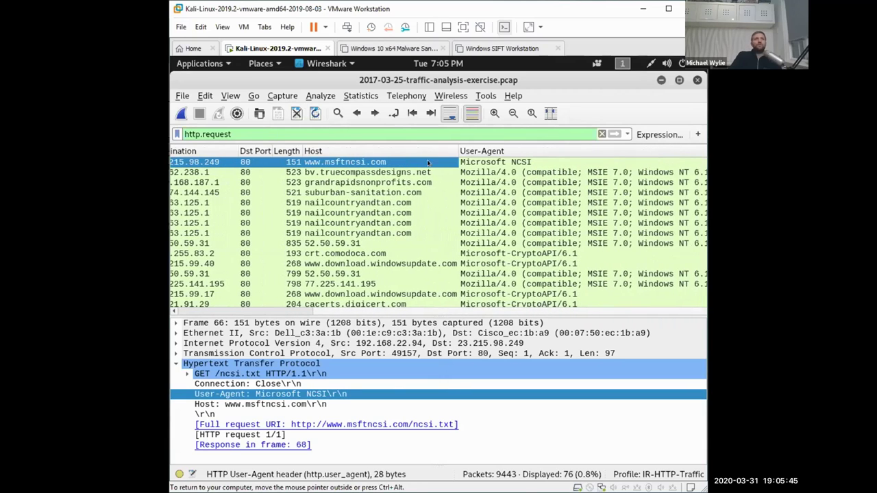
{"action": "scroll", "coordinate": [525, 305], "scroll_direction": "right", "scroll_amount": 2}
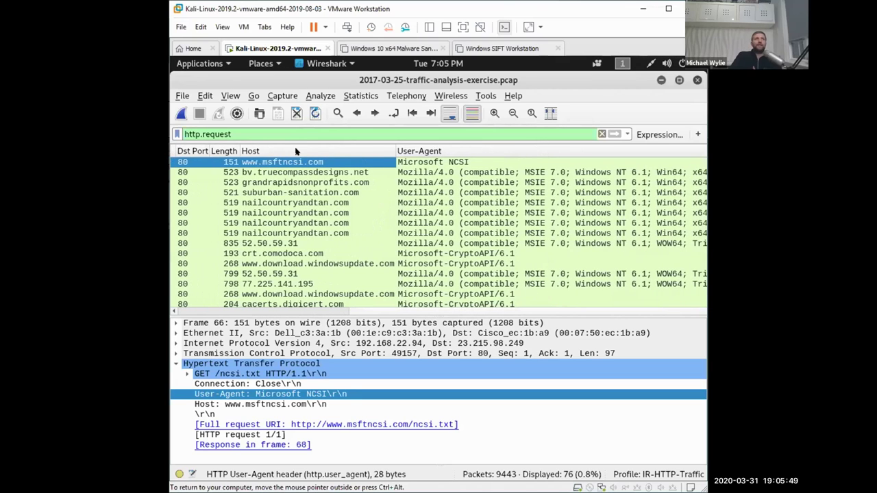
{"action": "left_click", "coordinate": [297, 151]}
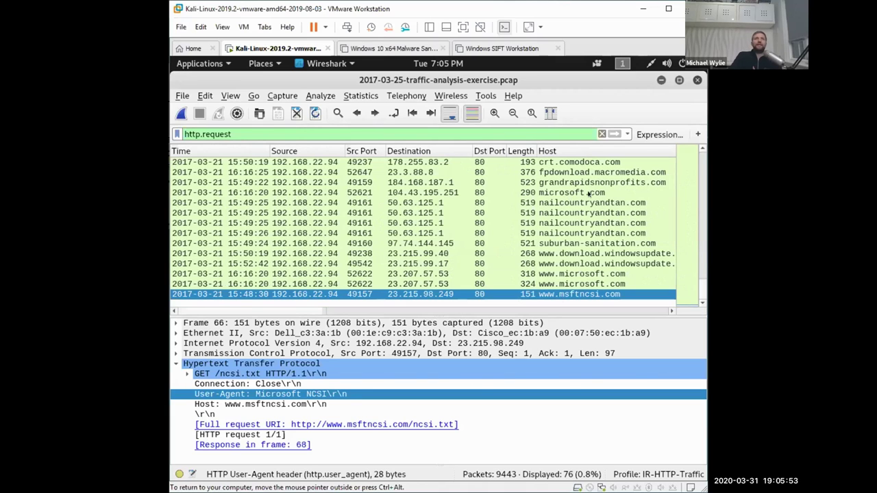
{"action": "left_click", "coordinate": [593, 174]}
{"action": "key", "text": "Down"}
{"action": "key", "text": "Down"}
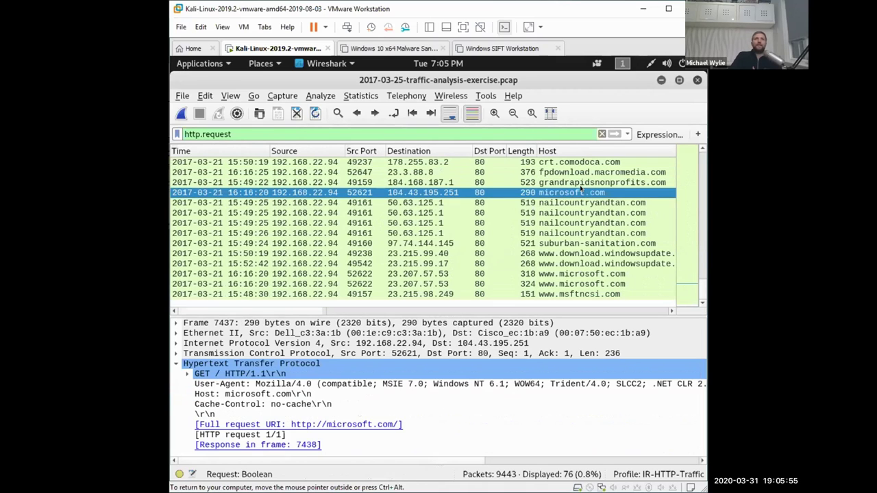
{"action": "key", "text": "Down"}
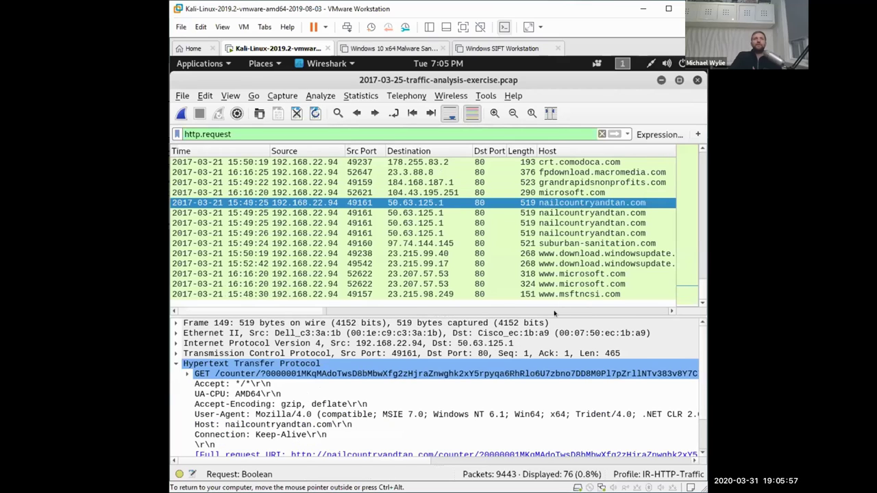
{"action": "left_click", "coordinate": [552, 294]}
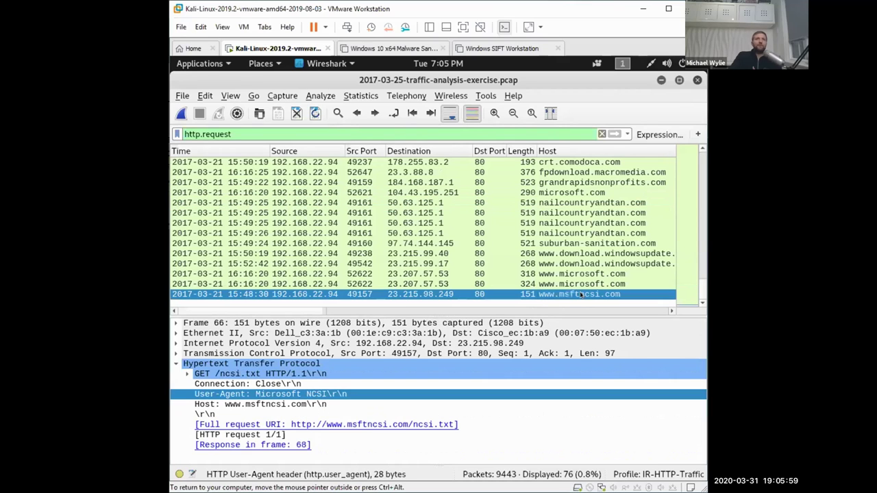
{"action": "left_click", "coordinate": [608, 274]}
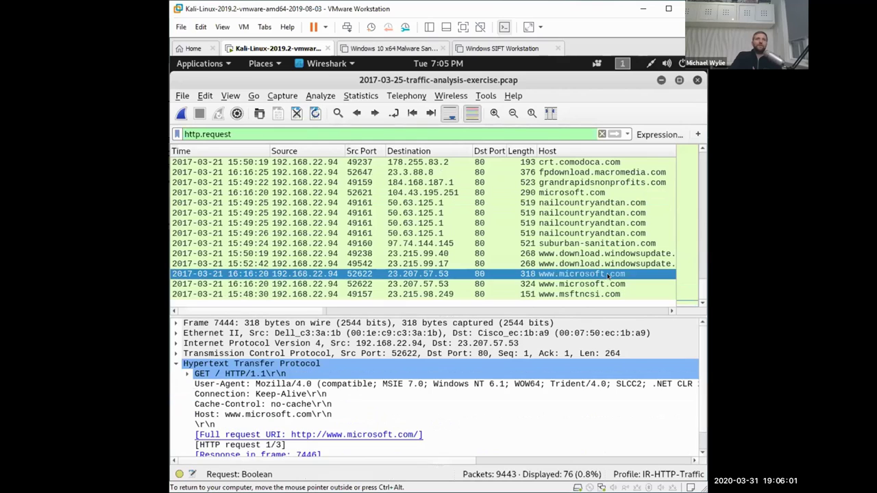
{"action": "left_click", "coordinate": [602, 282]}
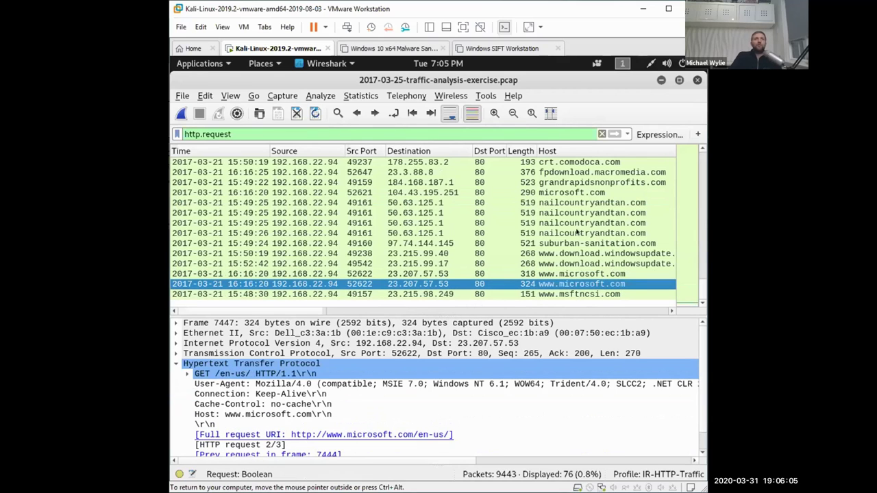
Step: Inspect a POST to 77.225.141.195 and the bv.truecompassdesigns.net request
{"action": "scroll", "coordinate": [578, 233], "scroll_direction": "up", "scroll_amount": 2}
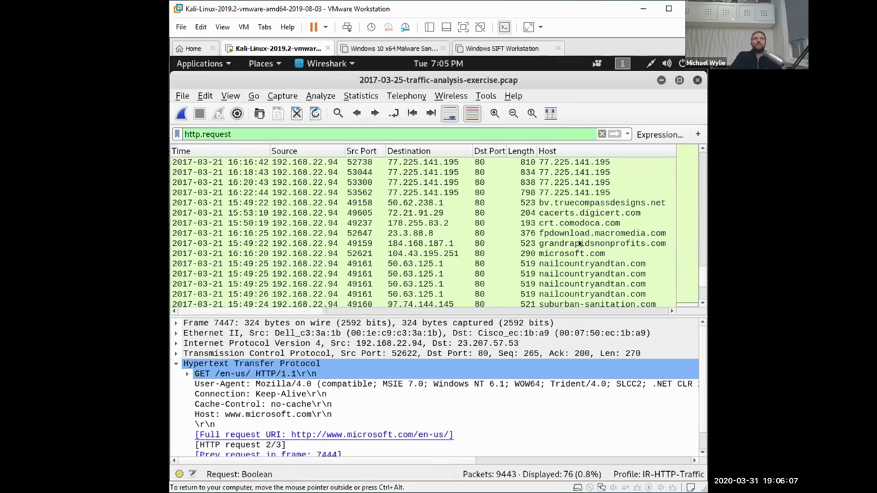
{"action": "scroll", "coordinate": [579, 219], "scroll_direction": "up", "scroll_amount": 1}
{"action": "left_click", "coordinate": [577, 174]}
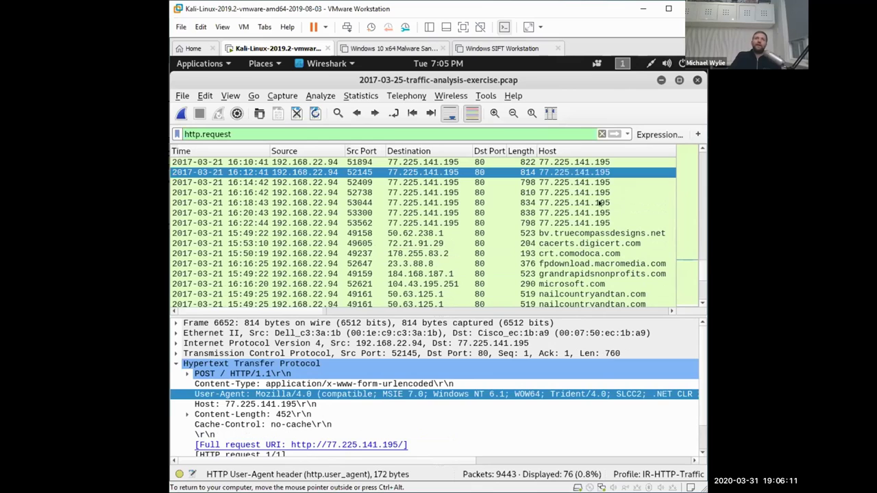
{"action": "left_click", "coordinate": [606, 235]}
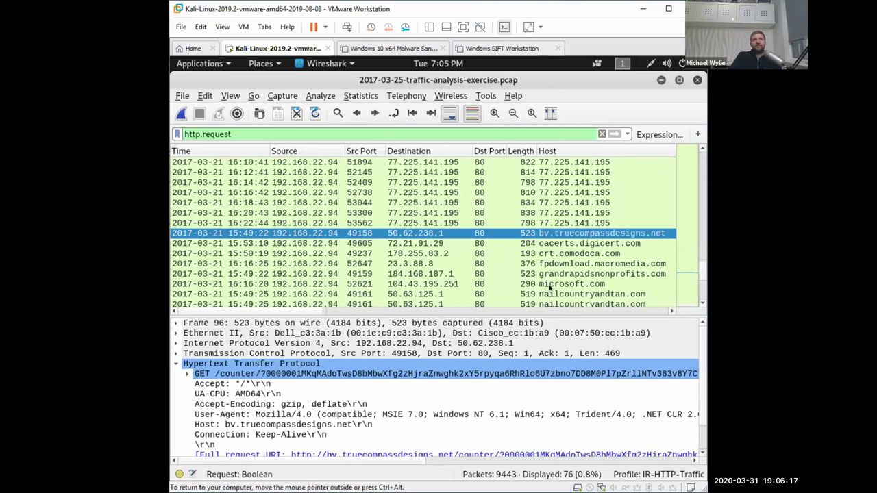
{"action": "scroll", "coordinate": [550, 287], "scroll_direction": "down", "scroll_amount": 3}
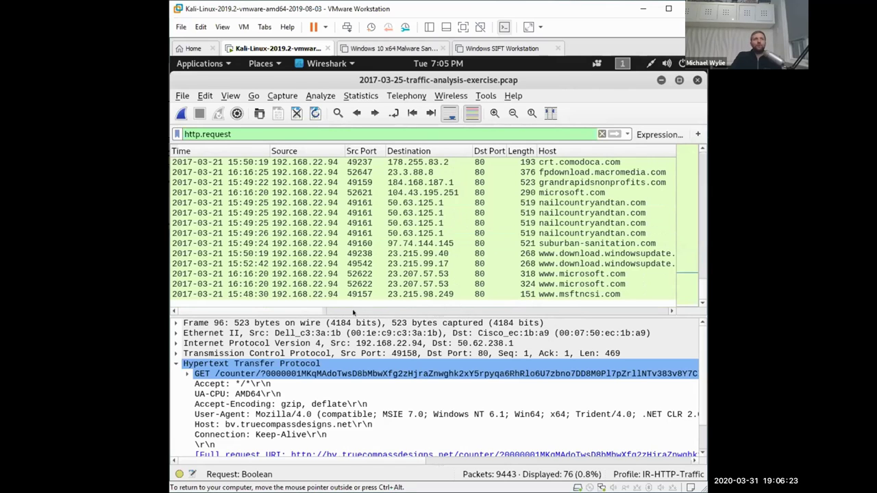
Step: Scroll the packet list horizontally and back to the top of the requests
{"action": "left_click_drag", "start_coordinate": [345, 312], "coordinate": [369, 312]}
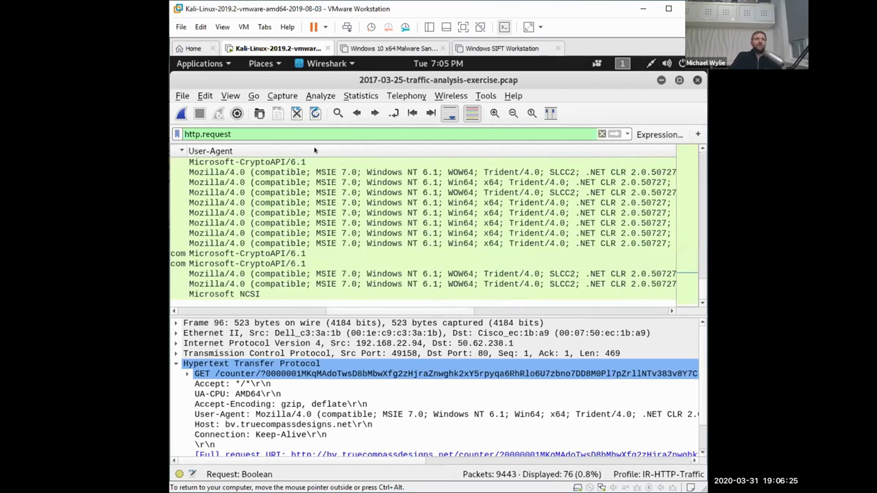
{"action": "scroll", "coordinate": [314, 150], "scroll_direction": "left", "scroll_amount": 5}
{"action": "left_click_drag", "start_coordinate": [324, 312], "coordinate": [405, 312]}
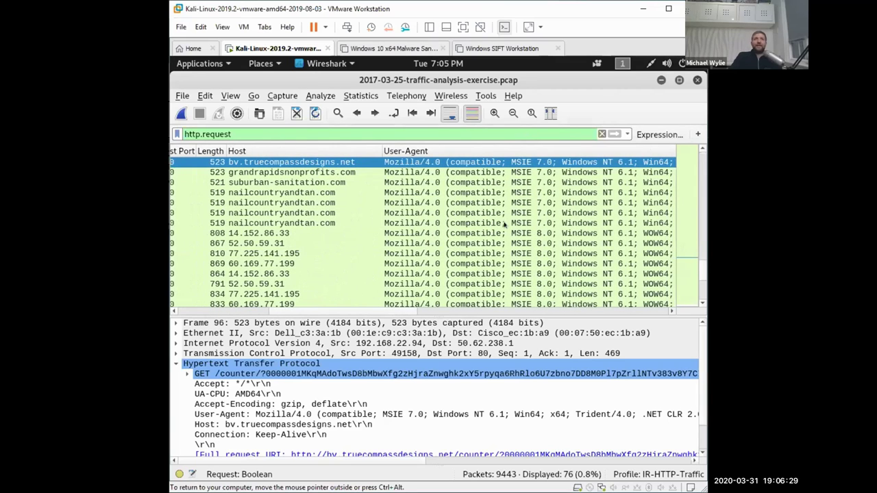
{"action": "scroll", "coordinate": [696, 269], "scroll_direction": "down", "scroll_amount": 3}
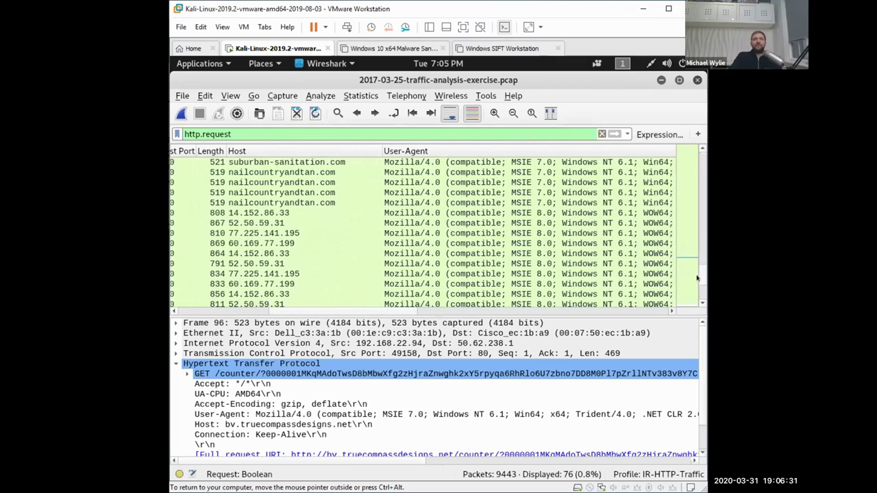
{"action": "scroll", "coordinate": [697, 267], "scroll_direction": "up", "scroll_amount": 4}
{"action": "scroll", "coordinate": [697, 267], "scroll_direction": "up", "scroll_amount": 1}
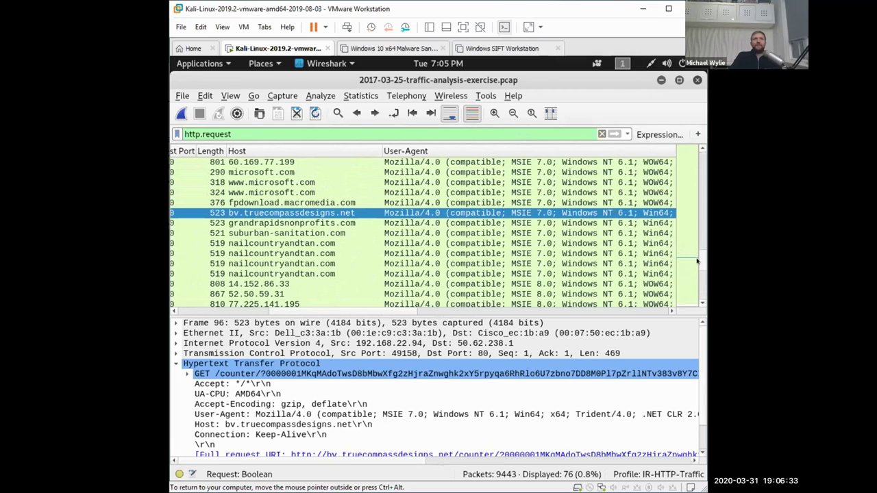
{"action": "scroll", "coordinate": [697, 267], "scroll_direction": "down", "scroll_amount": 1}
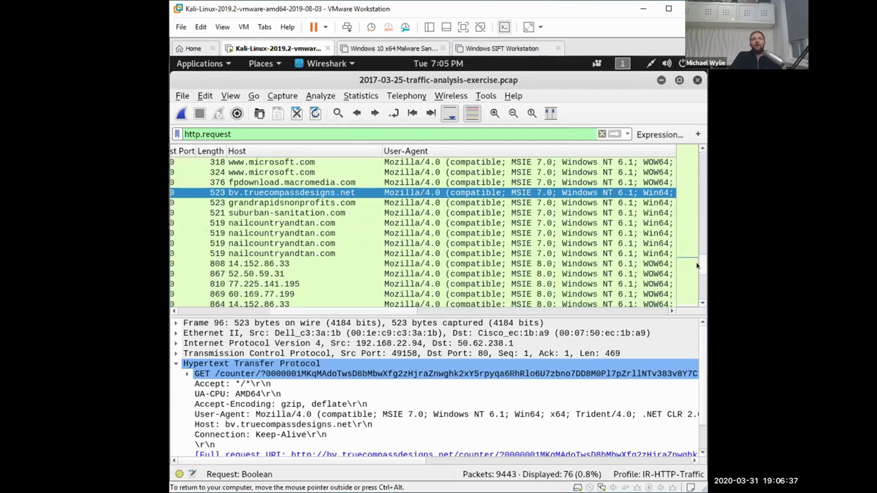
{"action": "scroll", "coordinate": [696, 266], "scroll_direction": "up", "scroll_amount": 4}
{"action": "left_click_drag", "start_coordinate": [699, 240], "coordinate": [696, 159]}
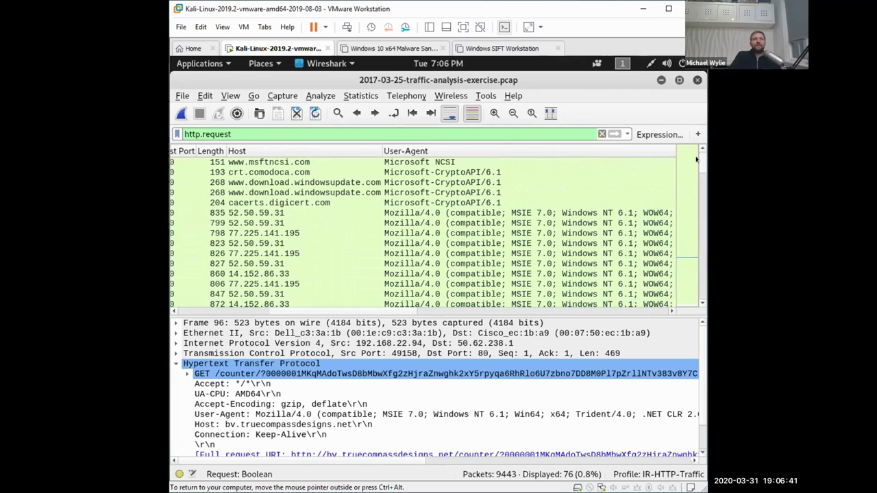
Step: Open frame 2735, the cacerts.digicert.com GET for DigiCertSHA2SecureServerCA.crt, and review it
{"action": "left_click", "coordinate": [425, 203]}
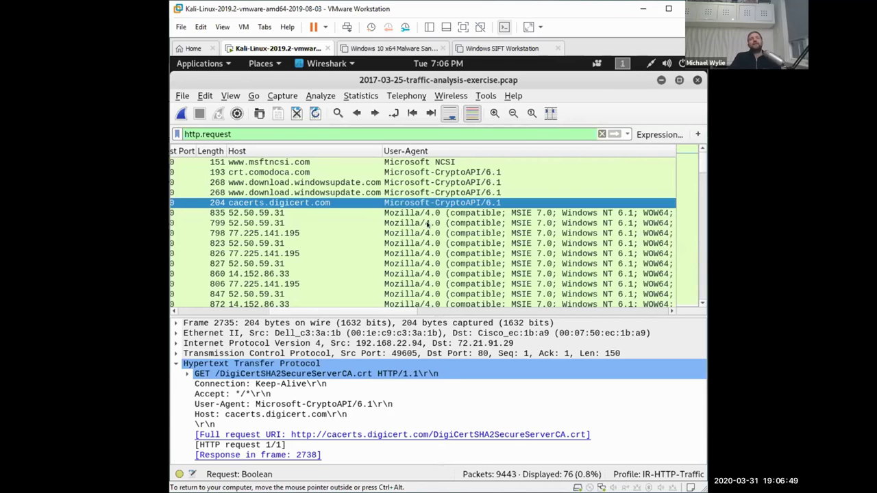
{"action": "scroll", "coordinate": [427, 223], "scroll_direction": "down", "scroll_amount": 6}
{"action": "scroll", "coordinate": [431, 249], "scroll_direction": "down", "scroll_amount": 3}
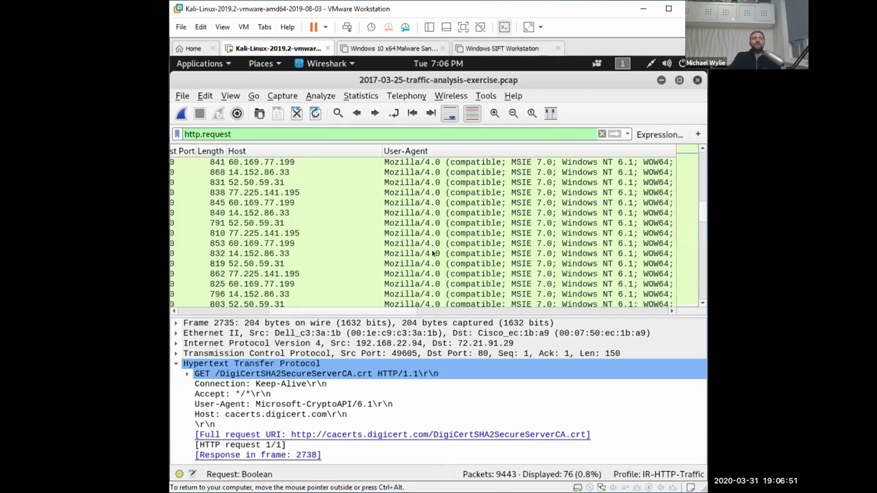
{"action": "scroll", "coordinate": [698, 216], "scroll_direction": "down", "scroll_amount": 5}
{"action": "scroll", "coordinate": [688, 229], "scroll_direction": "up", "scroll_amount": 3}
{"action": "scroll", "coordinate": [686, 235], "scroll_direction": "down", "scroll_amount": 2}
{"action": "scroll", "coordinate": [686, 234], "scroll_direction": "up", "scroll_amount": 10}
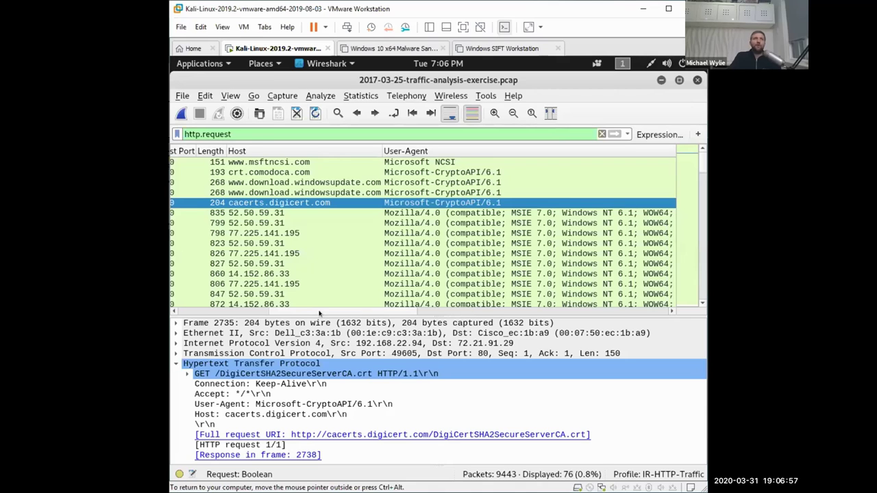
{"action": "scroll", "coordinate": [315, 311], "scroll_direction": "left", "scroll_amount": 3}
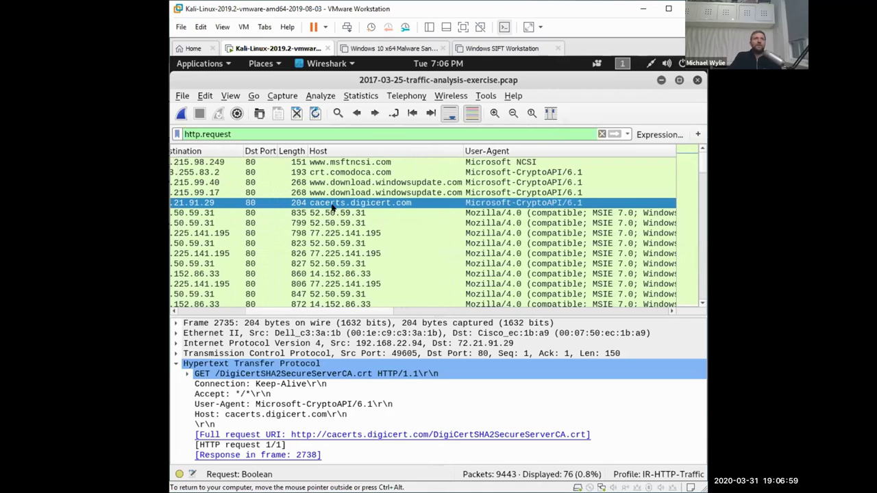
Step: Step down the requests to frame 2589, the 798-byte POST to 77.225.141.195
{"action": "left_click", "coordinate": [332, 212]}
{"action": "left_click", "coordinate": [333, 223]}
{"action": "left_click", "coordinate": [338, 234]}
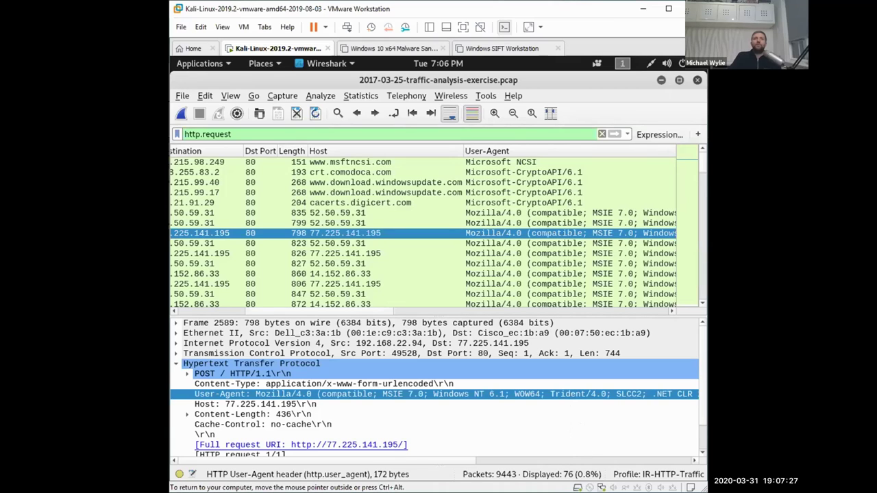
{"action": "left_click", "coordinate": [204, 95]}
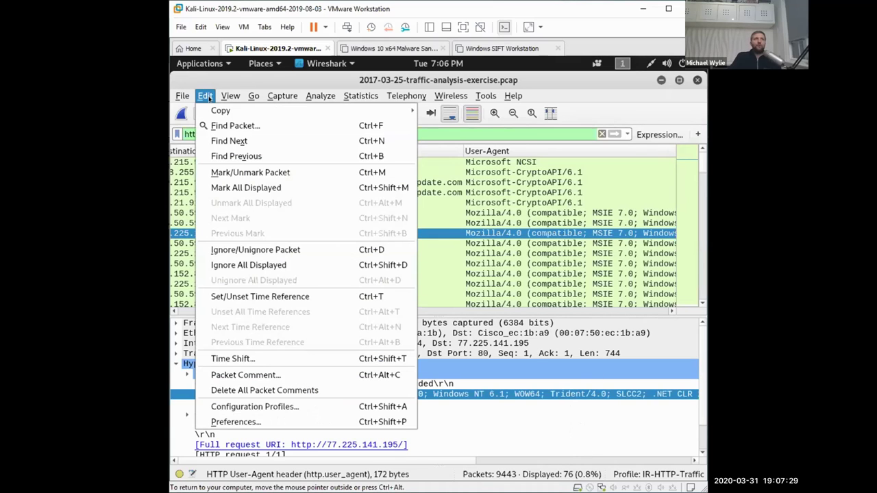
Step: Add a new default-based configuration profile named IR-HTTPS-Traffic
{"action": "left_click", "coordinate": [290, 406]}
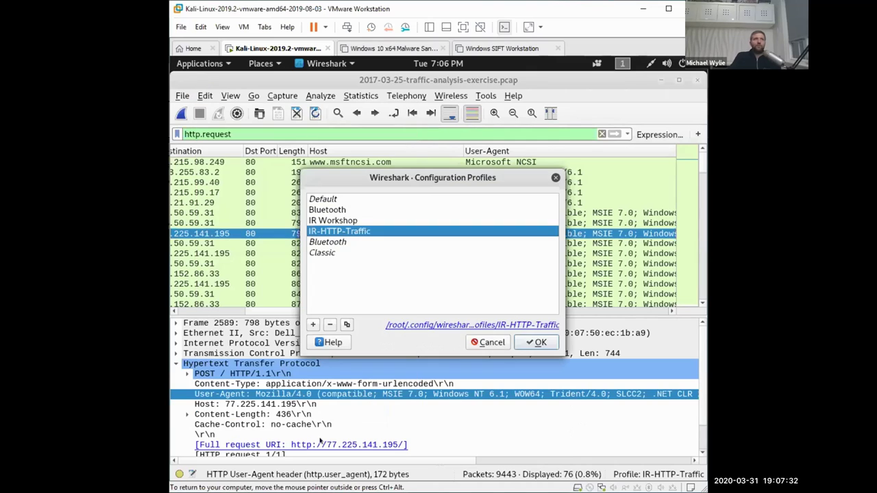
{"action": "left_click", "coordinate": [309, 324]}
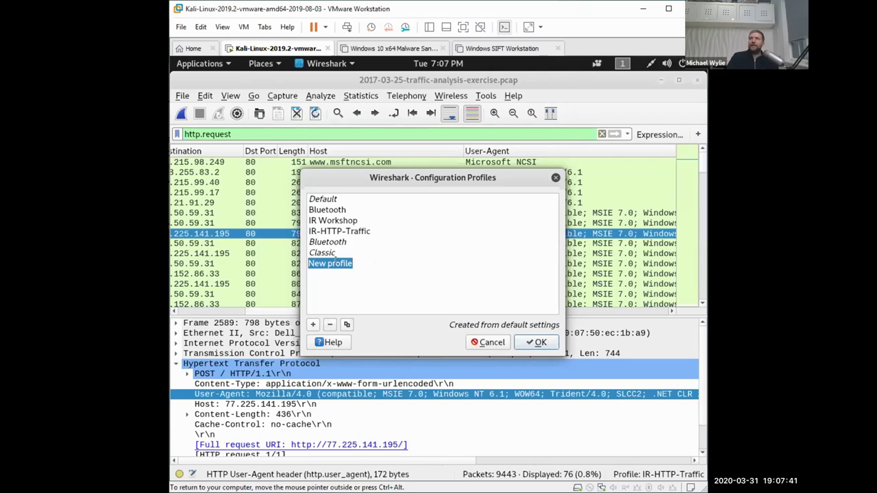
{"action": "key", "text": "BackSpace"}
{"action": "type", "text": "IR-HTT"}
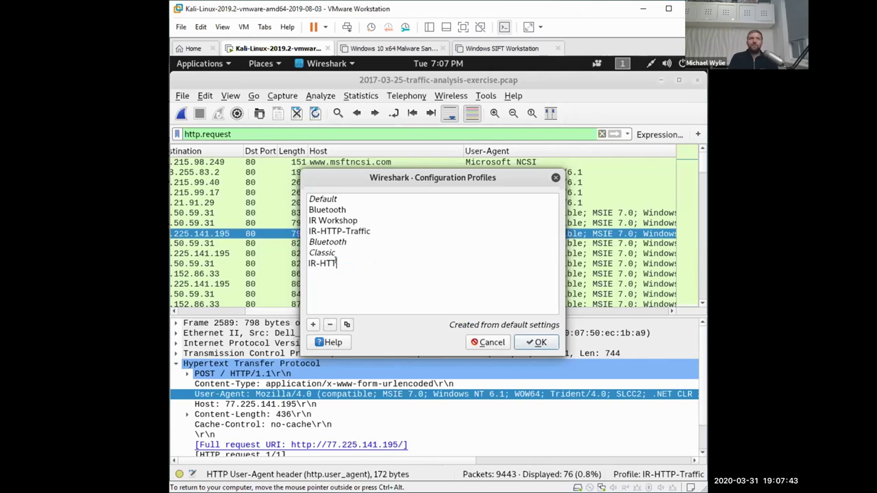
{"action": "type", "text": "PS-Traffic"}
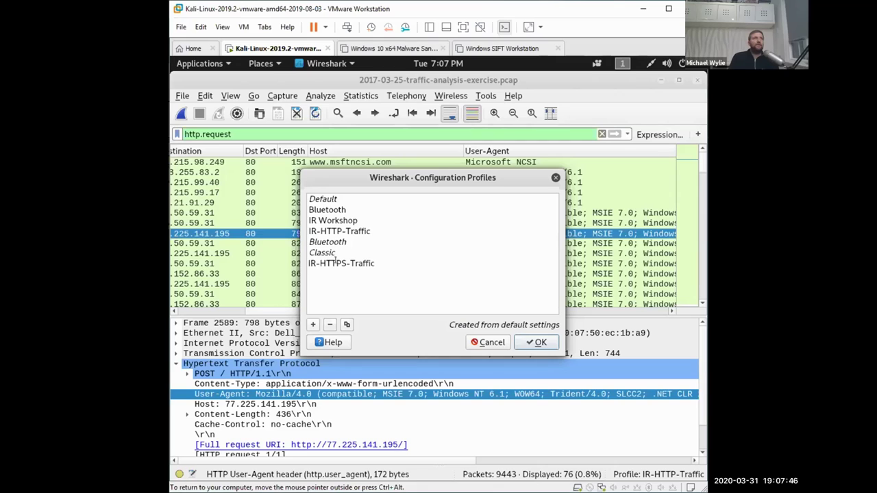
{"action": "key", "text": "Return"}
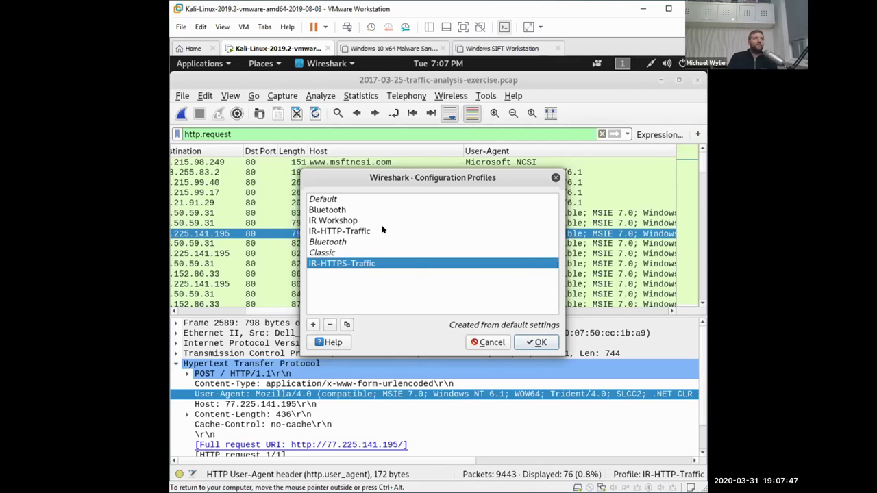
Step: Switch to the IR-HTTPS-Traffic profile and collapse the packet bytes pane
{"action": "left_click", "coordinate": [551, 341]}
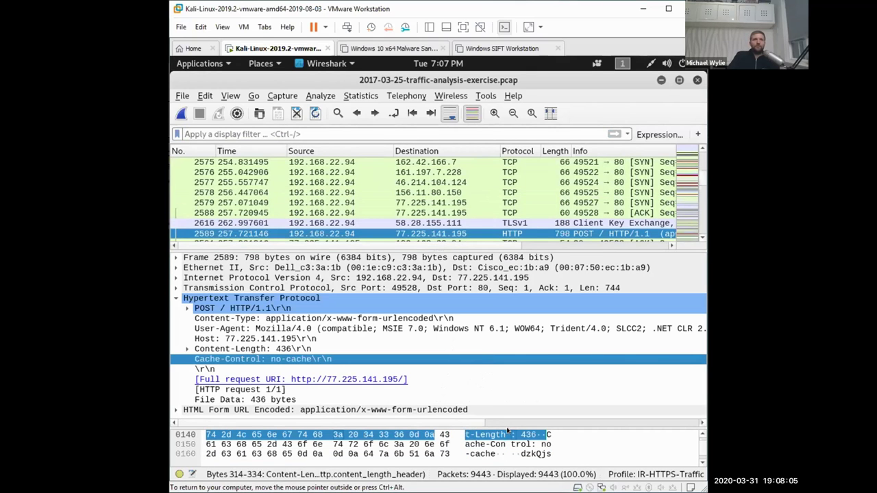
{"action": "left_click_drag", "start_coordinate": [507, 425], "coordinate": [507, 469]}
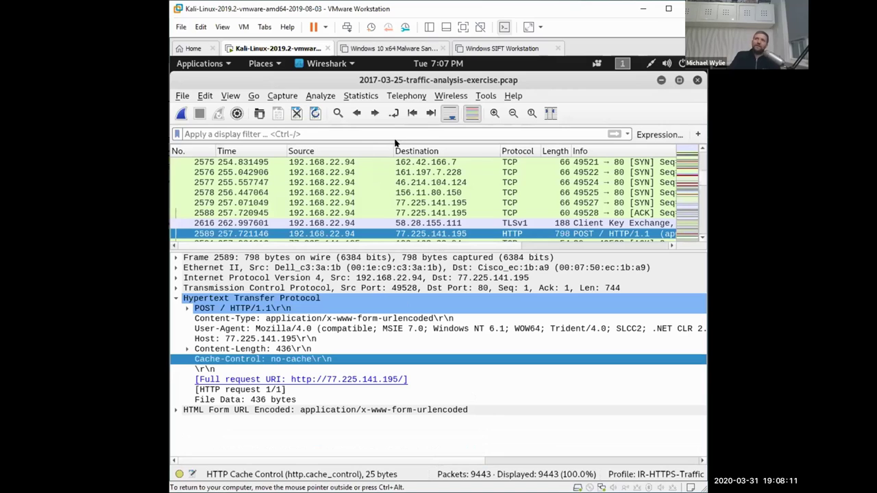
Step: In Preferences > Columns, show the No. column and hide the Protocol column
{"action": "left_click", "coordinate": [205, 95]}
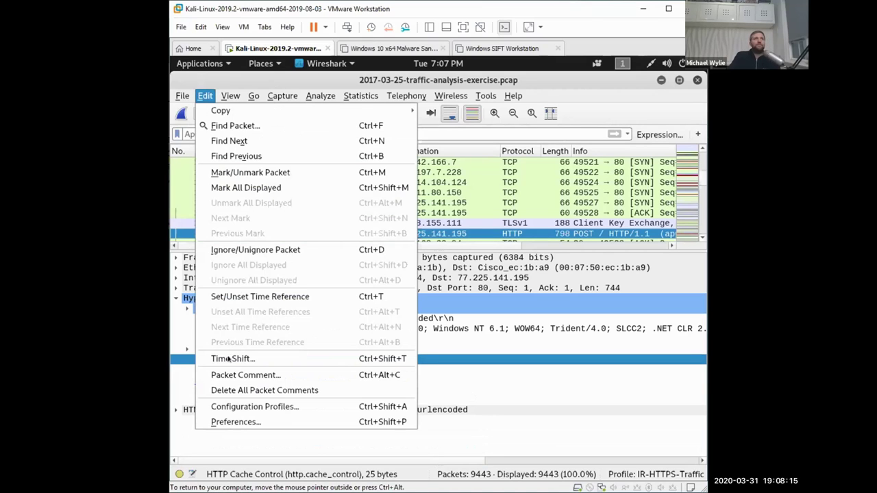
{"action": "left_click", "coordinate": [237, 421]}
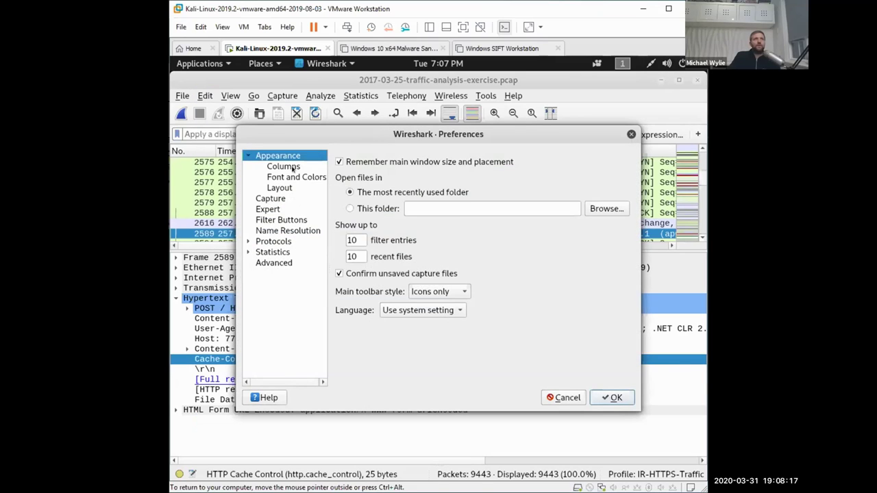
{"action": "left_click", "coordinate": [293, 167]}
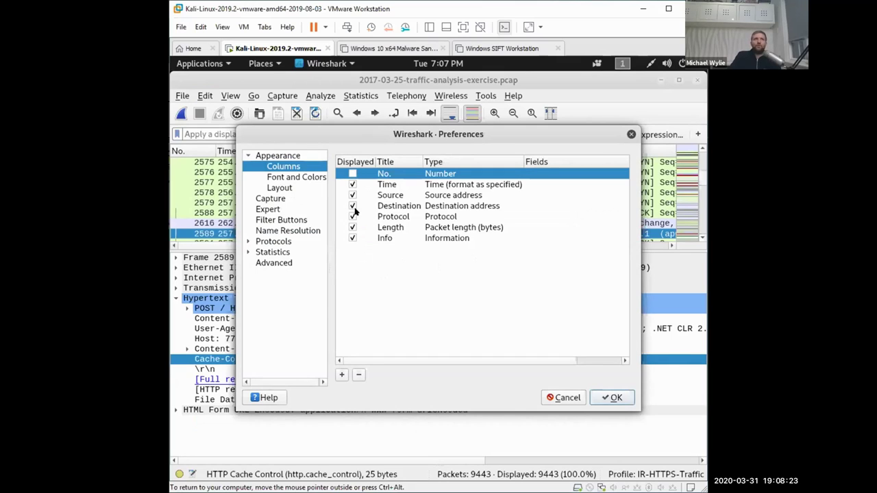
{"action": "left_click", "coordinate": [352, 174]}
{"action": "left_click", "coordinate": [352, 218]}
Step: Add a 'Src Port' column with type Src port (unresolved)
{"action": "left_click", "coordinate": [343, 376]}
{"action": "left_click", "coordinate": [395, 251]}
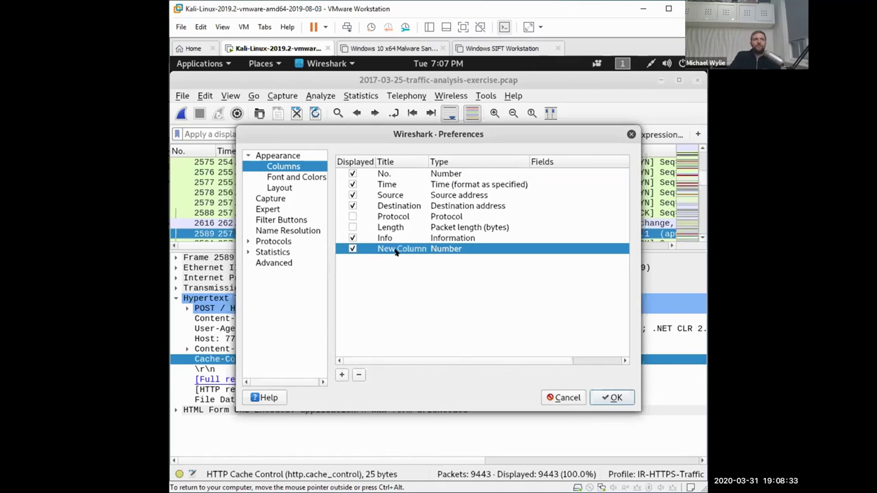
{"action": "double_click", "coordinate": [396, 251]}
{"action": "type", "text": "Src Por"}
{"action": "double_click", "coordinate": [454, 252]}
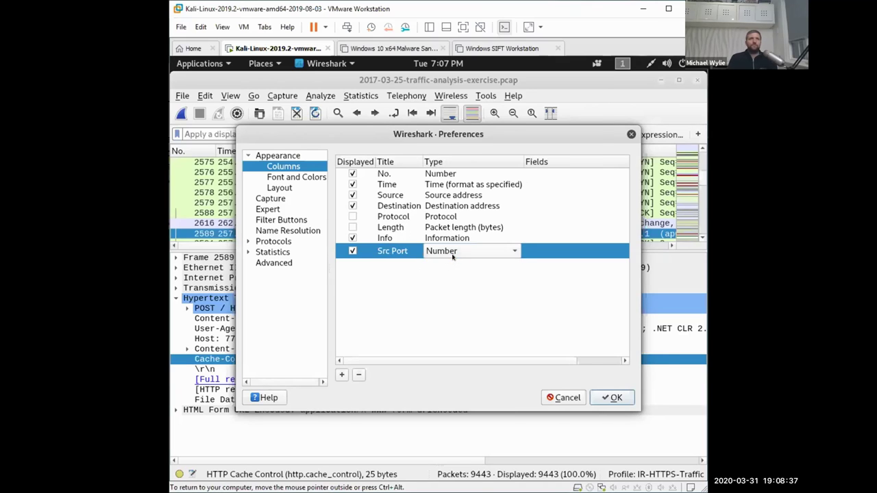
{"action": "left_click", "coordinate": [454, 252]}
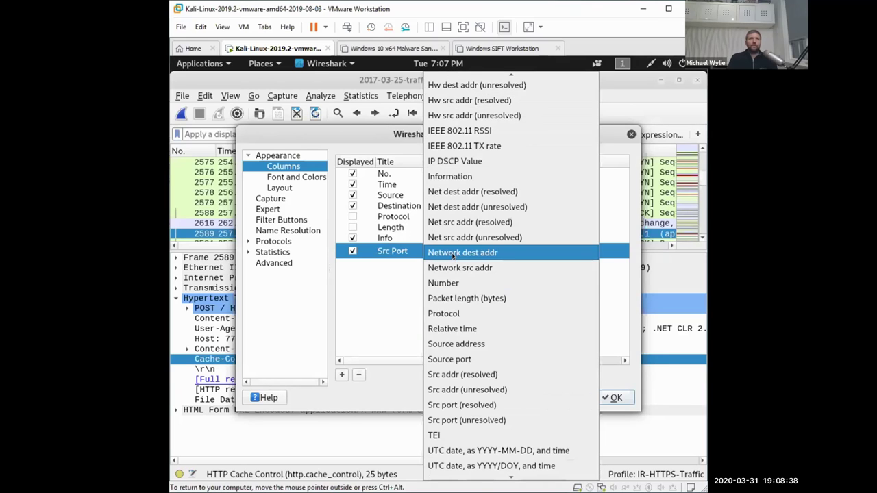
{"action": "left_click", "coordinate": [508, 413]}
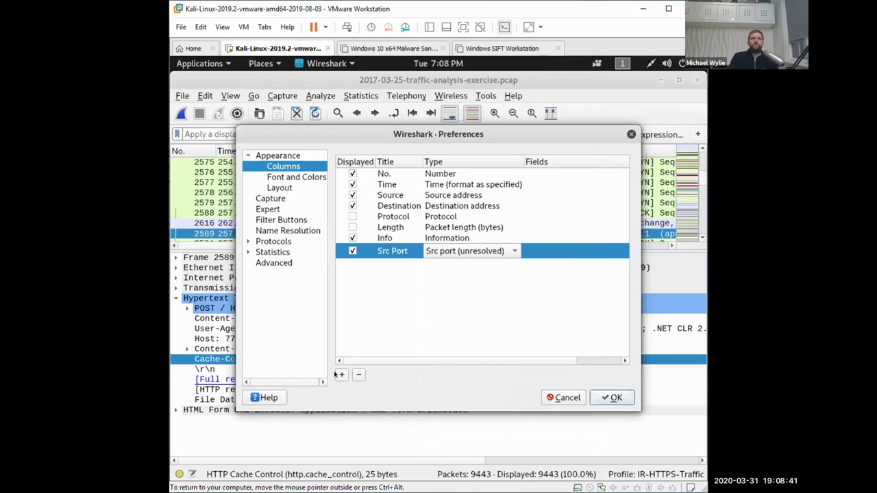
Step: Add a 'Dst Port' column with type Dest port (unresolved)
{"action": "left_click", "coordinate": [341, 374]}
{"action": "double_click", "coordinate": [389, 264]}
{"action": "type", "text": "D"}
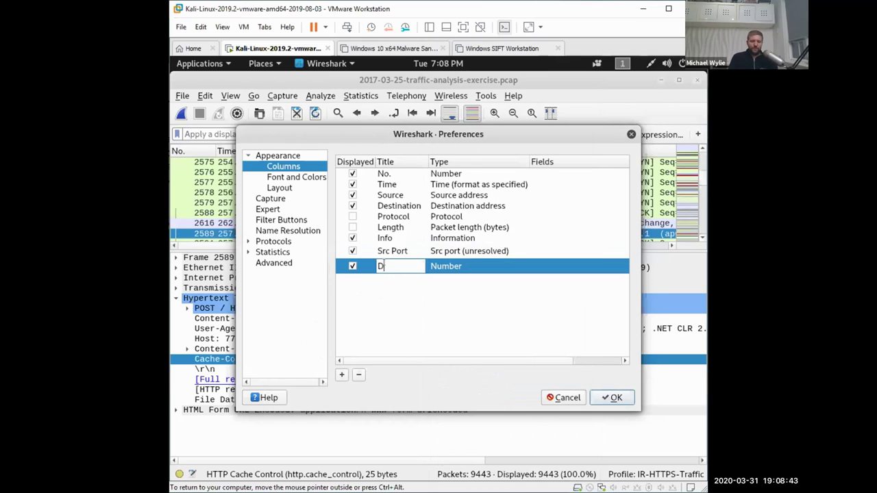
{"action": "type", "text": "st Port"}
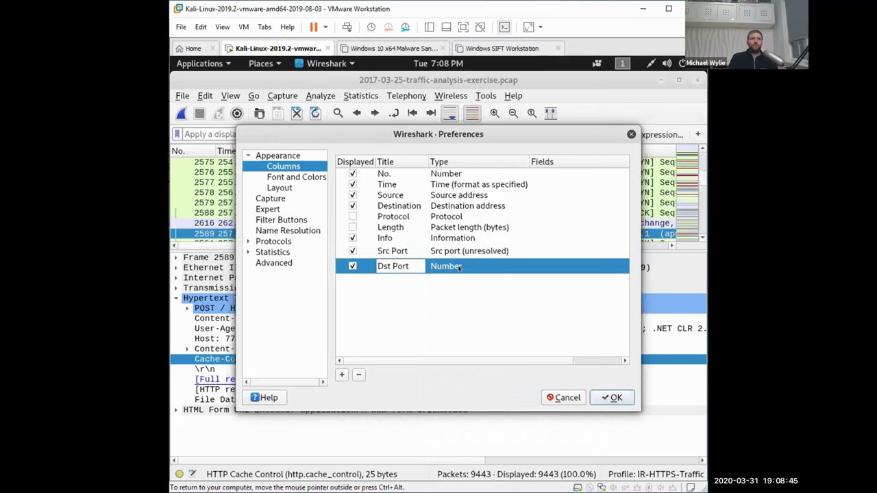
{"action": "double_click", "coordinate": [460, 268]}
{"action": "key", "text": "d"}
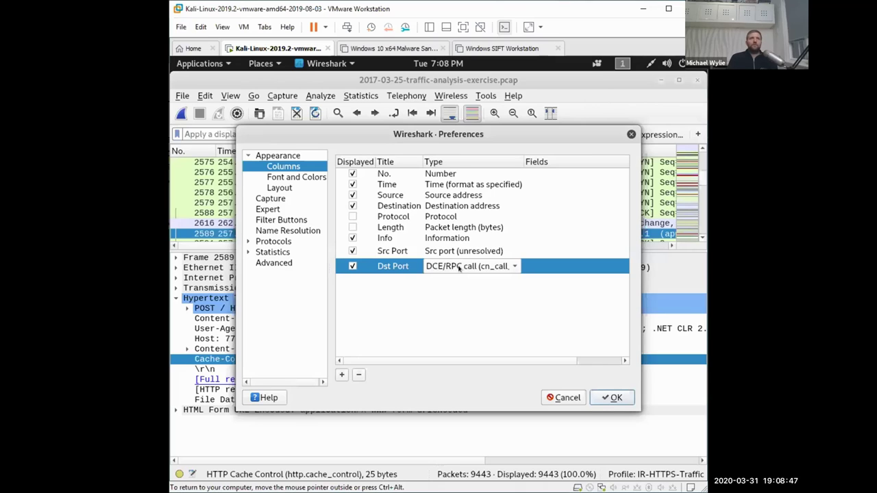
{"action": "left_click", "coordinate": [459, 267]}
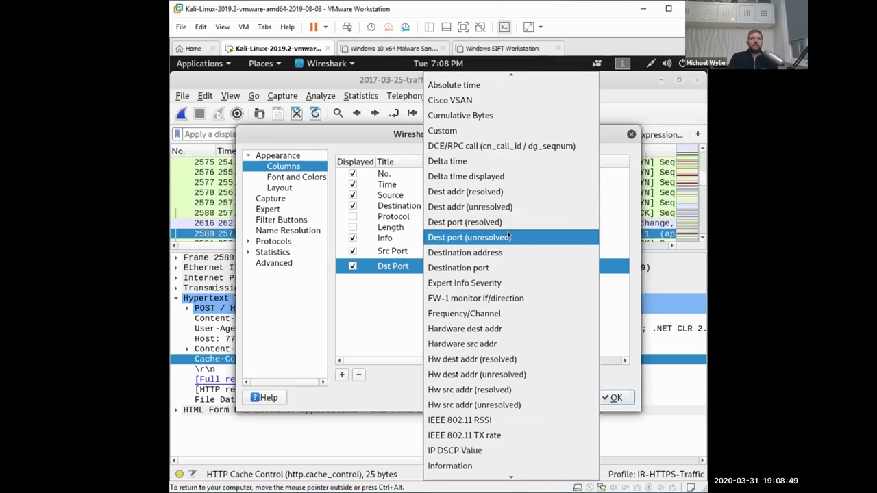
{"action": "left_click", "coordinate": [508, 237]}
Step: Move Src Port after Source and Dst Port after Destination, then apply the column changes
{"action": "left_click", "coordinate": [382, 251]}
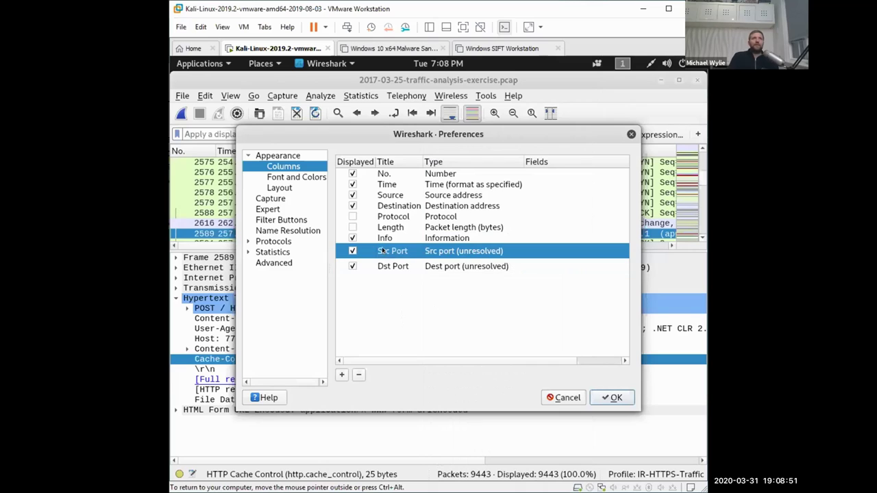
{"action": "left_click_drag", "start_coordinate": [382, 251], "coordinate": [389, 198]}
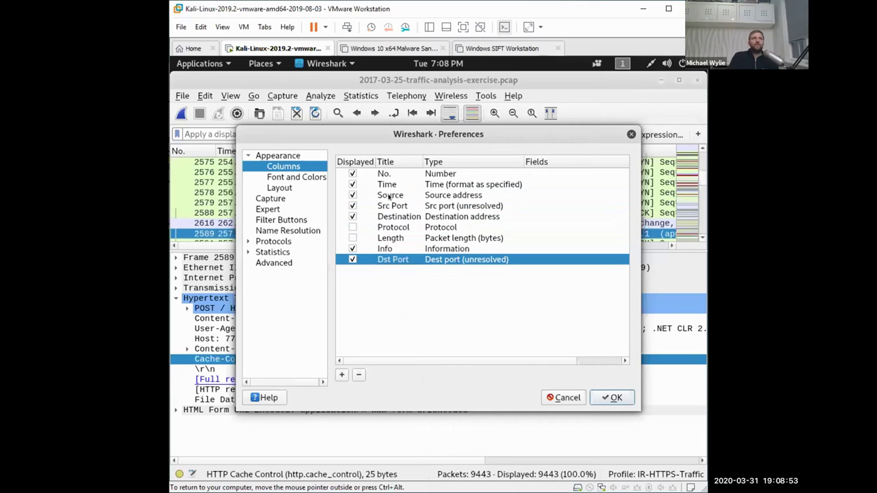
{"action": "left_click_drag", "start_coordinate": [379, 245], "coordinate": [374, 223]}
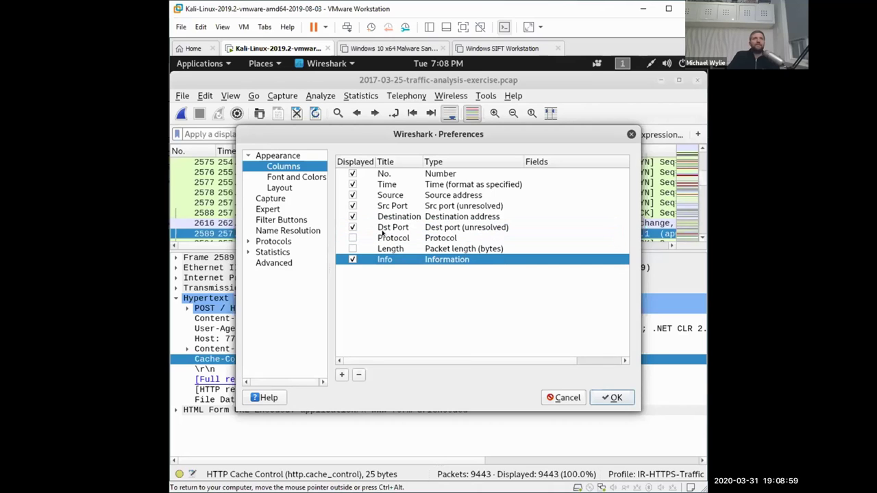
{"action": "left_click", "coordinate": [615, 398]}
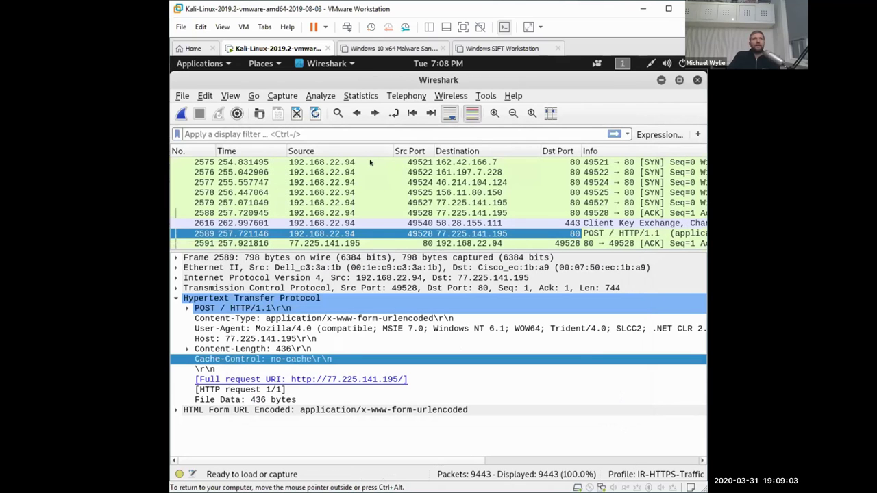
Step: Left-align the Src Port and Dst Port columns
{"action": "right_click", "coordinate": [414, 150]}
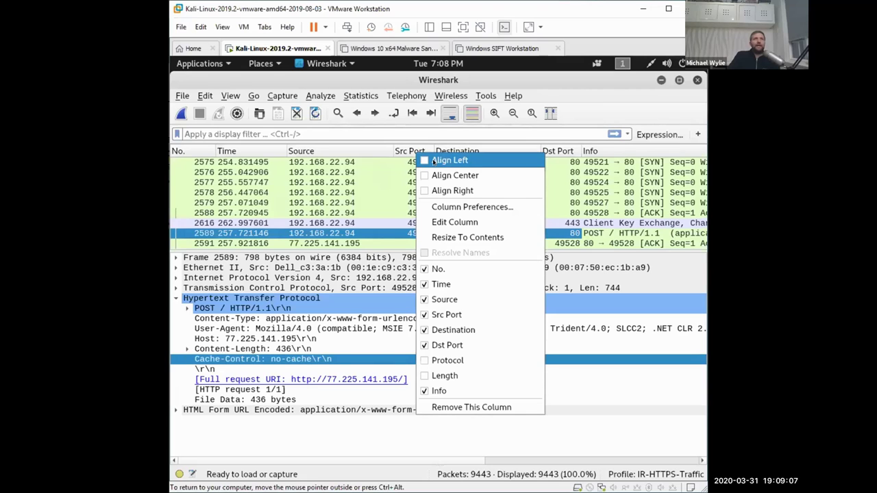
{"action": "left_click", "coordinate": [434, 161]}
{"action": "right_click", "coordinate": [563, 152]}
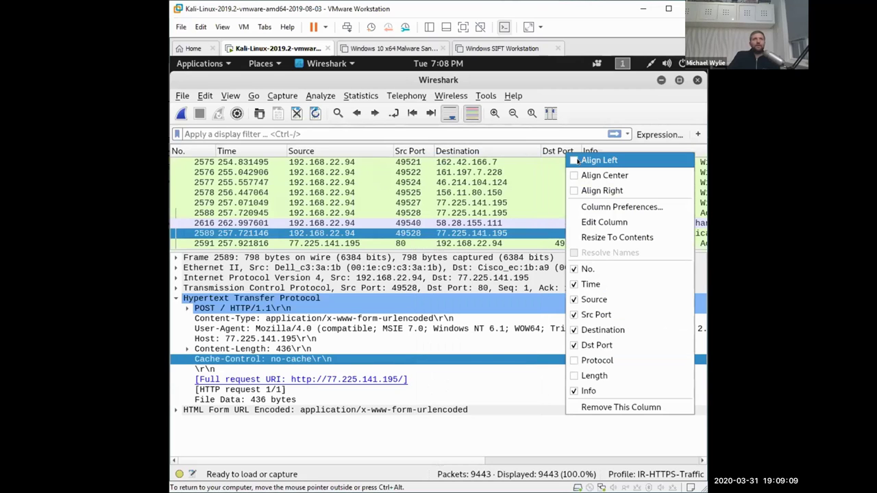
{"action": "left_click", "coordinate": [577, 161]}
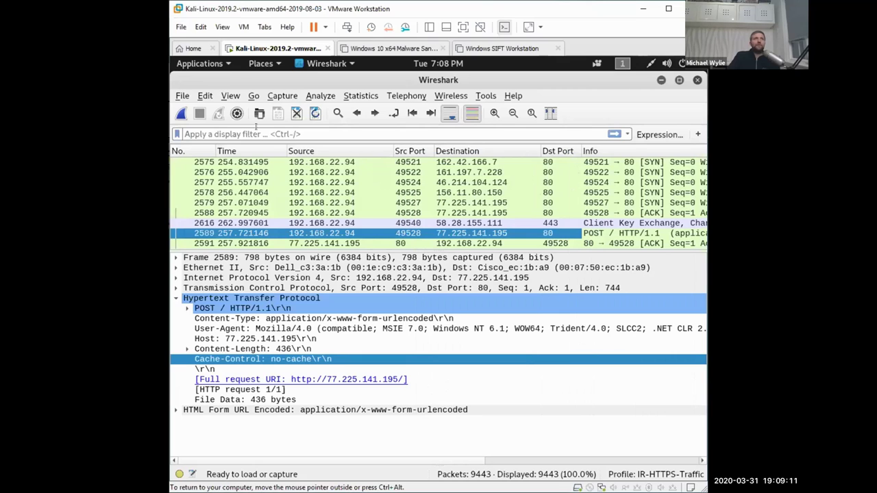
Step: Set the time display format to UTC Date and Time of Day with whole-second precision
{"action": "left_click", "coordinate": [230, 95]}
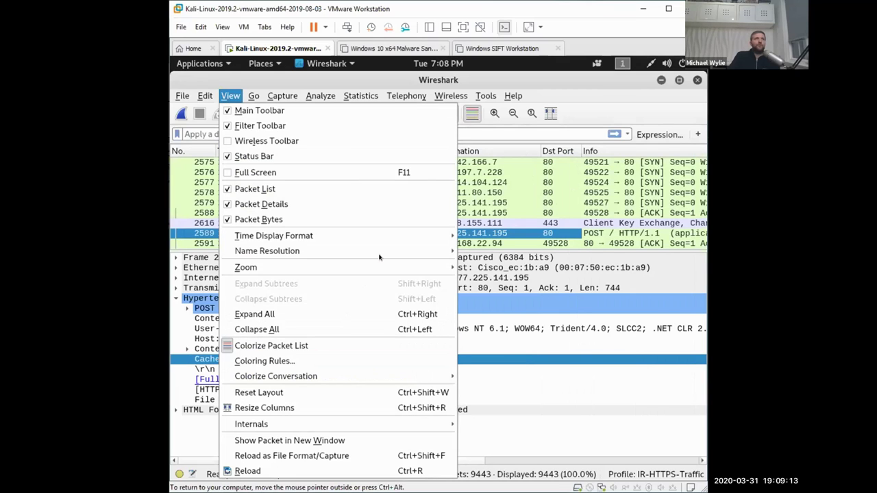
{"action": "mouse_move", "coordinate": [387, 238]}
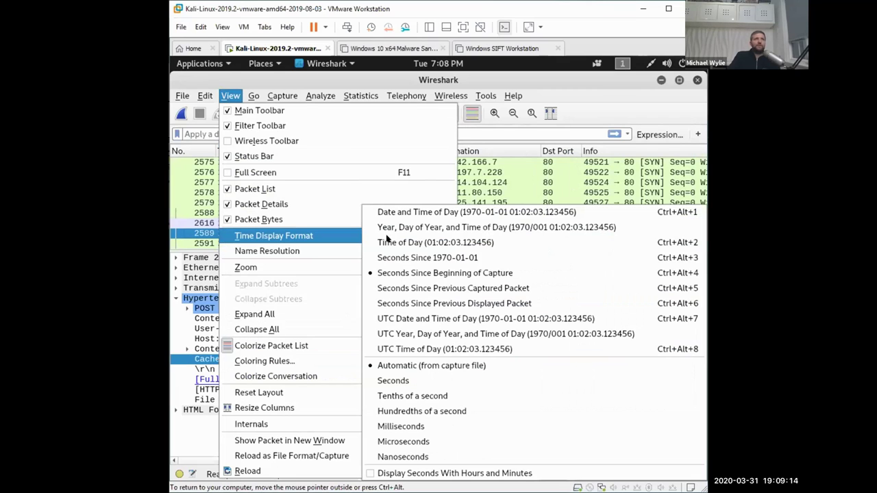
{"action": "left_click", "coordinate": [433, 316]}
{"action": "left_click", "coordinate": [230, 96]}
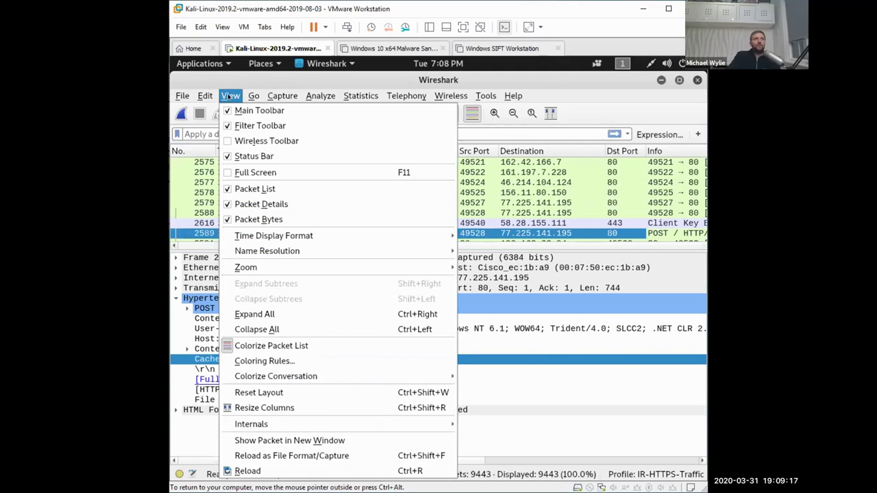
{"action": "mouse_move", "coordinate": [287, 236]}
{"action": "left_click", "coordinate": [517, 380]}
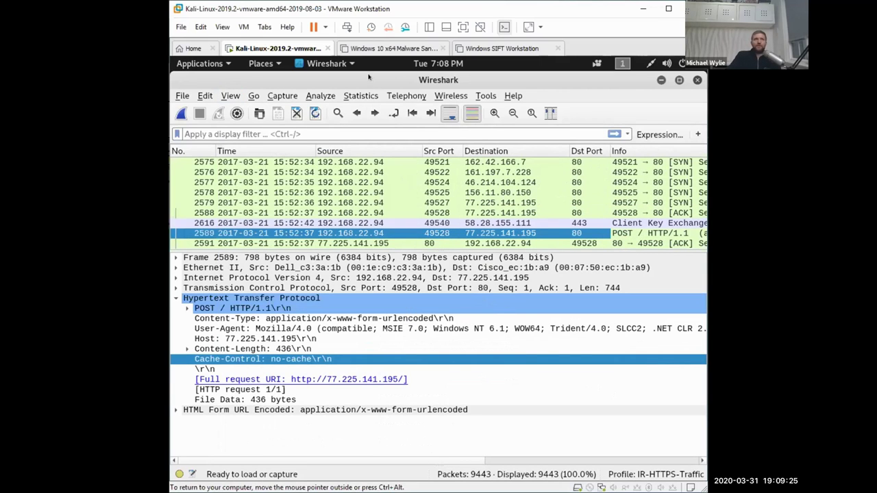
{"action": "left_click", "coordinate": [326, 133]}
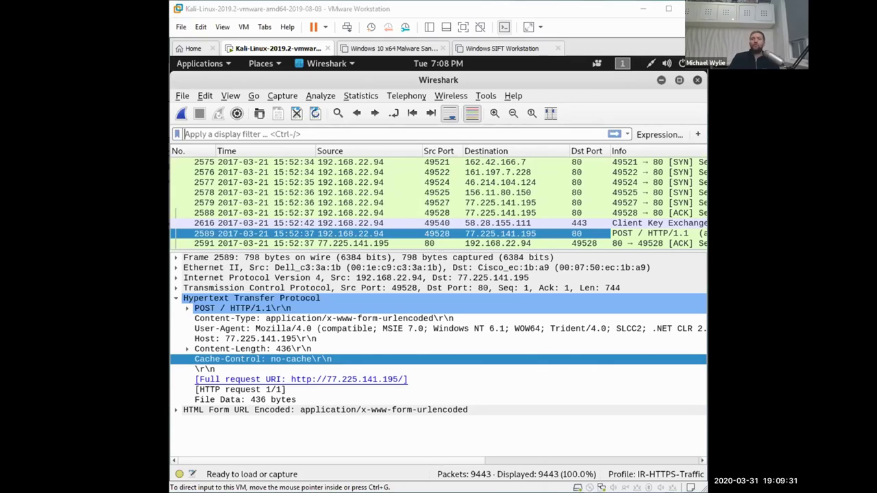
Step: Apply the display filter ssl.handshake.type==1 to show only the 99 Client Hello packets
{"action": "left_click", "coordinate": [431, 133]}
{"action": "type", "text": "ssl."}
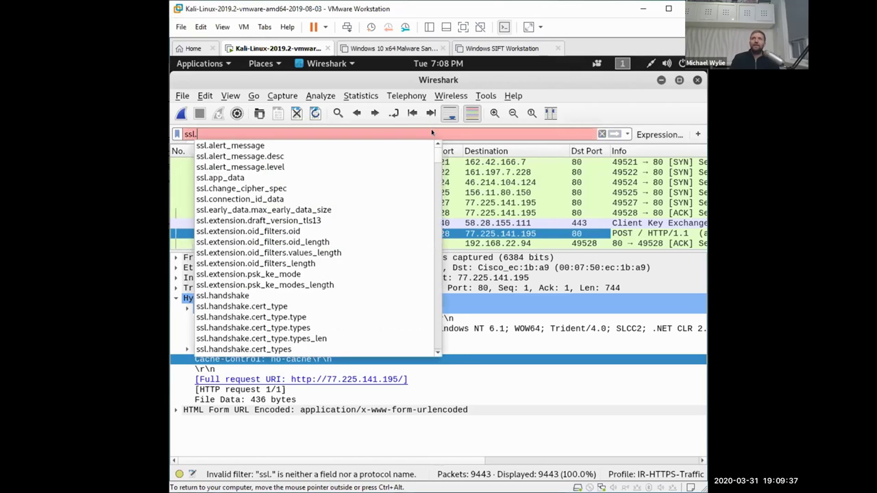
{"action": "type", "text": "handshake.t"}
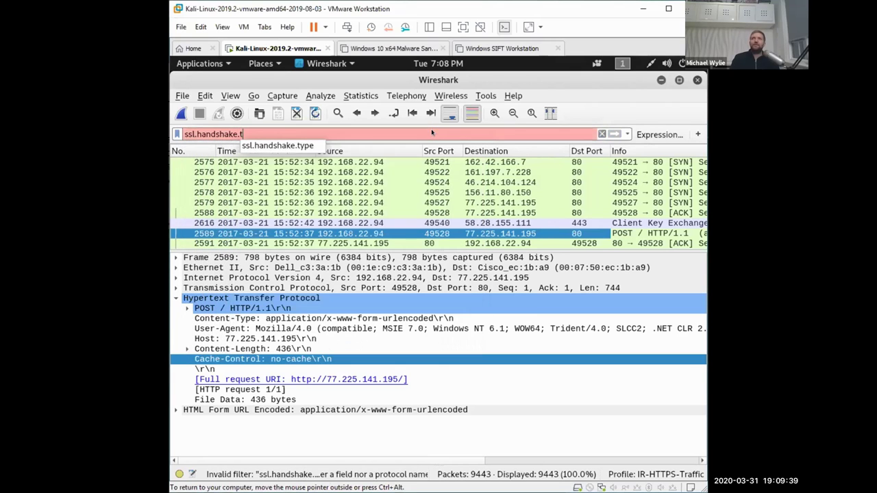
{"action": "type", "text": "ype==1"}
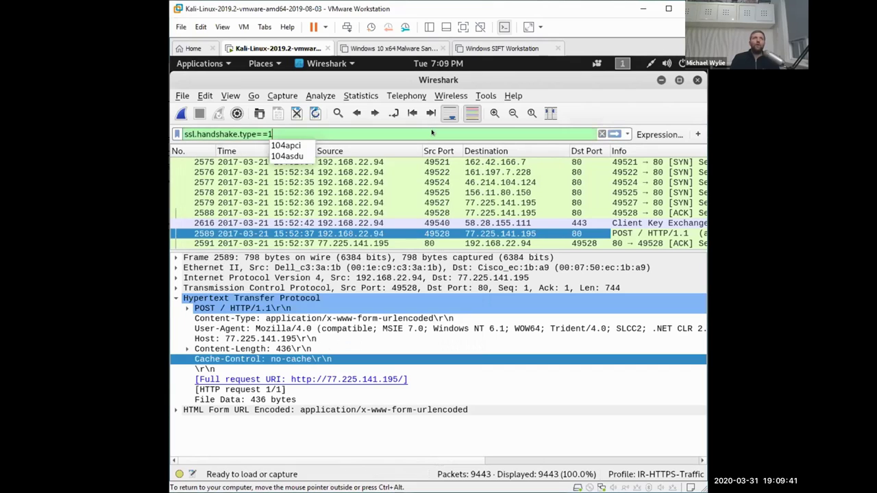
{"action": "key", "text": "Return"}
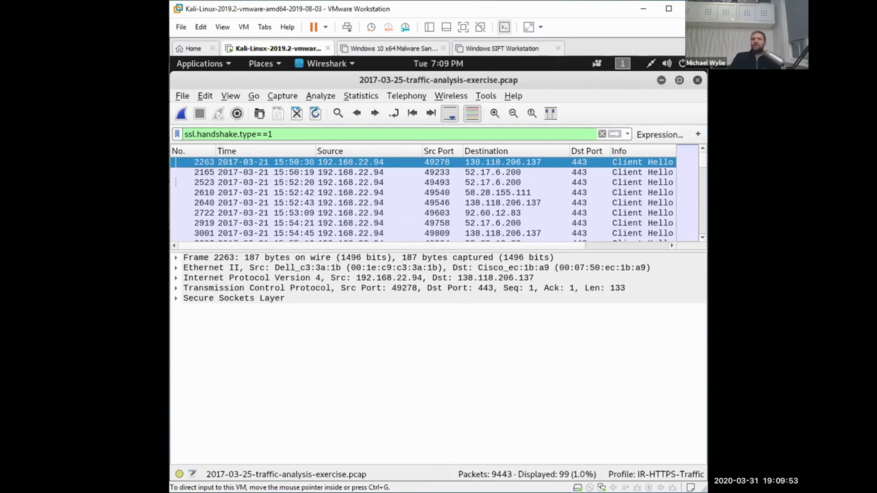
Step: Expand Secure Sockets Layer, the TLSv1.2 record and Client Hello details for packet 2165
{"action": "left_click", "coordinate": [175, 298]}
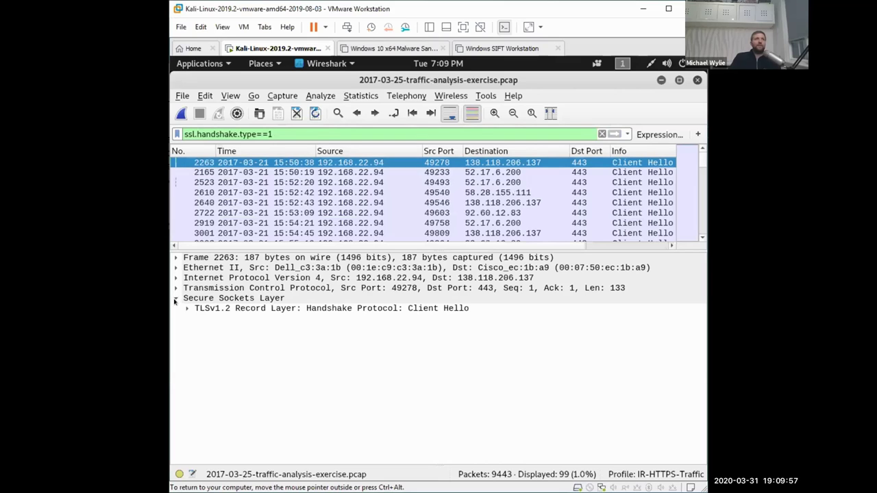
{"action": "left_click", "coordinate": [186, 308]}
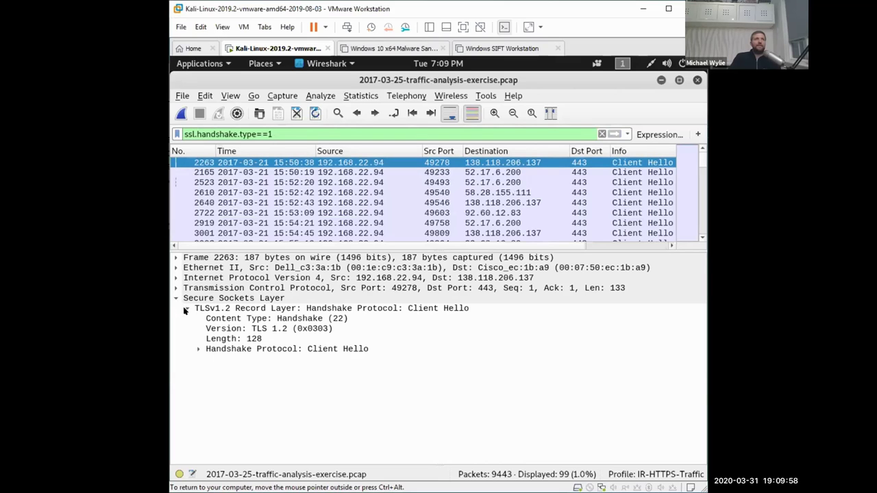
{"action": "left_click", "coordinate": [198, 349]}
{"action": "scroll", "coordinate": [205, 341], "scroll_direction": "down", "scroll_amount": 1}
{"action": "scroll", "coordinate": [206, 350], "scroll_direction": "down", "scroll_amount": 1}
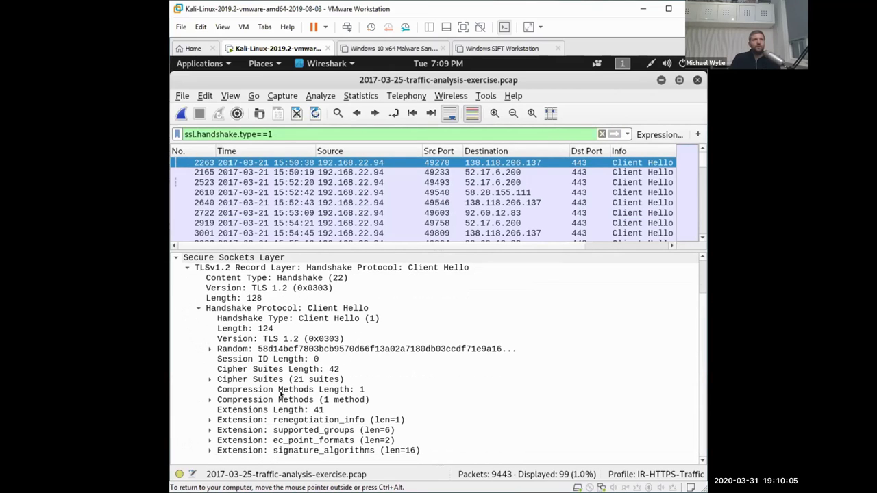
{"action": "left_click", "coordinate": [253, 172]}
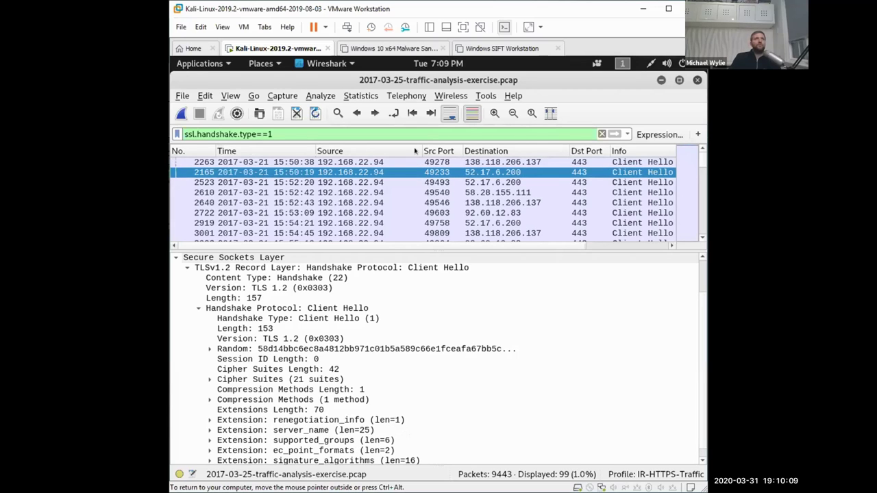
{"action": "left_click", "coordinate": [225, 441]}
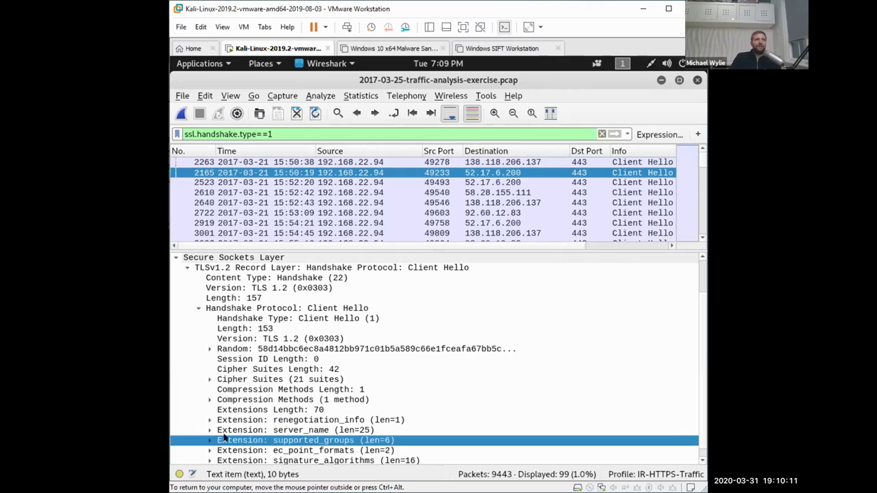
{"action": "left_click", "coordinate": [226, 429]}
{"action": "left_click", "coordinate": [209, 430]}
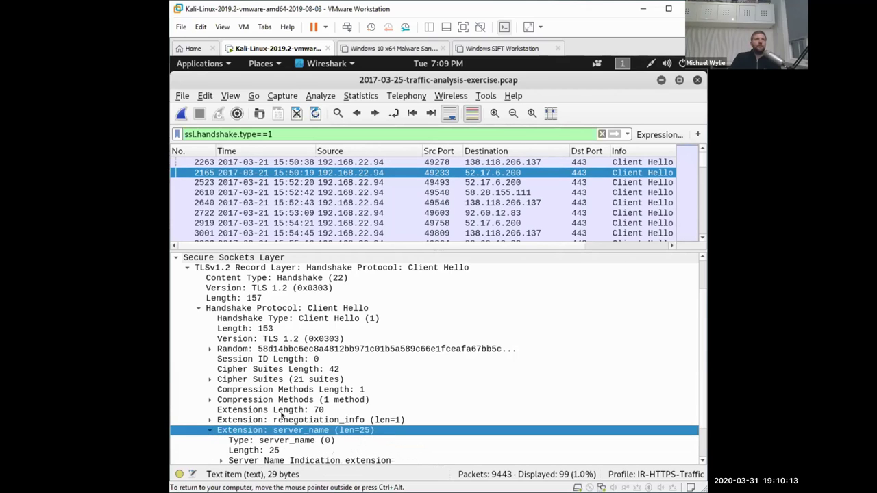
{"action": "scroll", "coordinate": [281, 416], "scroll_direction": "down", "scroll_amount": 1}
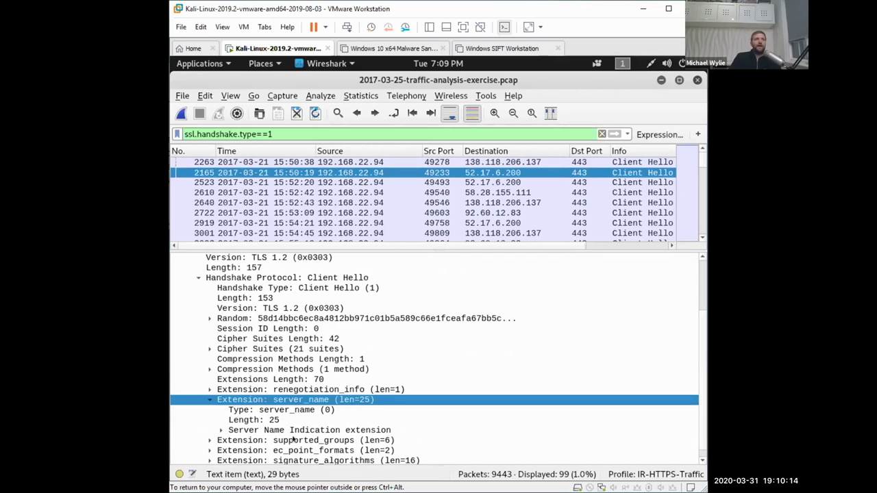
{"action": "left_click", "coordinate": [219, 430]}
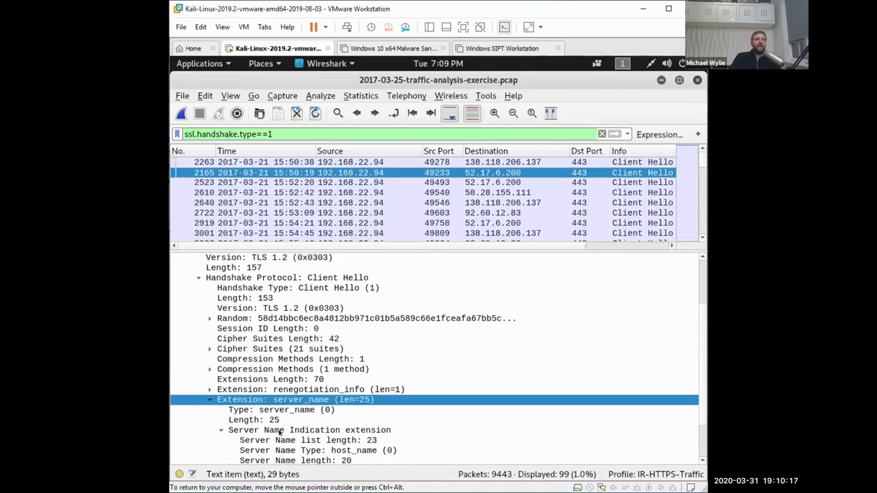
{"action": "scroll", "coordinate": [369, 431], "scroll_direction": "down", "scroll_amount": 1}
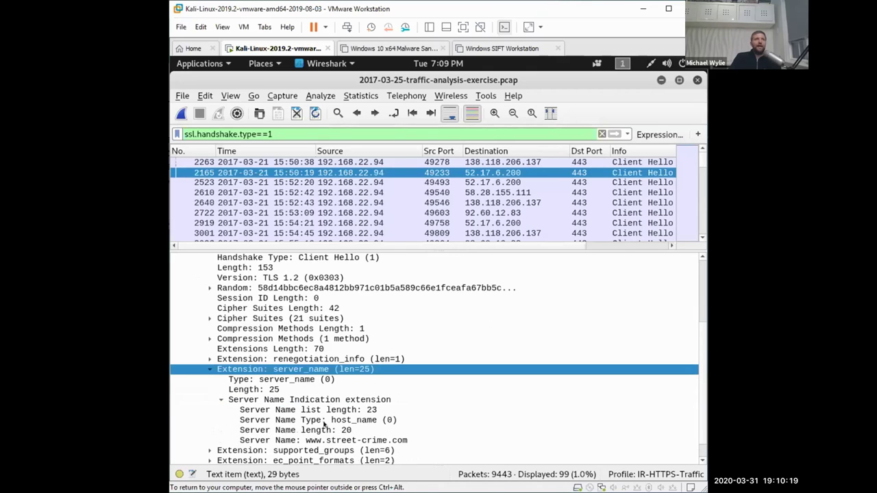
{"action": "left_click", "coordinate": [279, 440]}
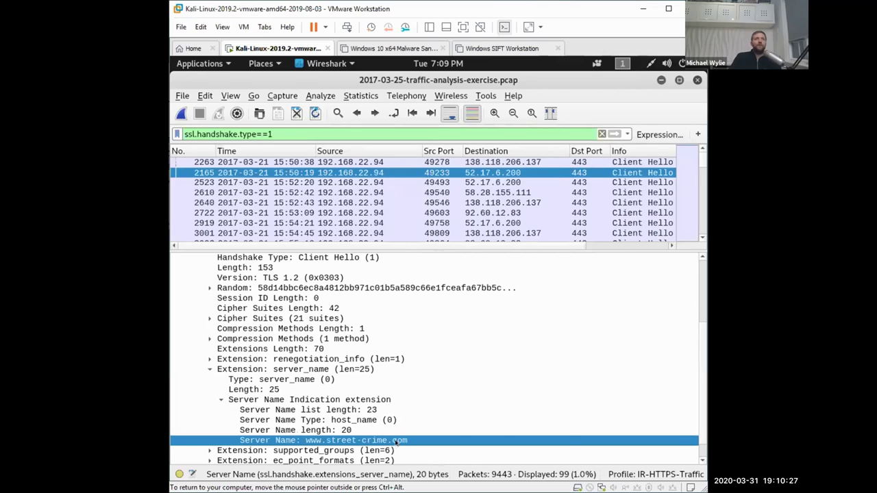
{"action": "right_click", "coordinate": [395, 444]}
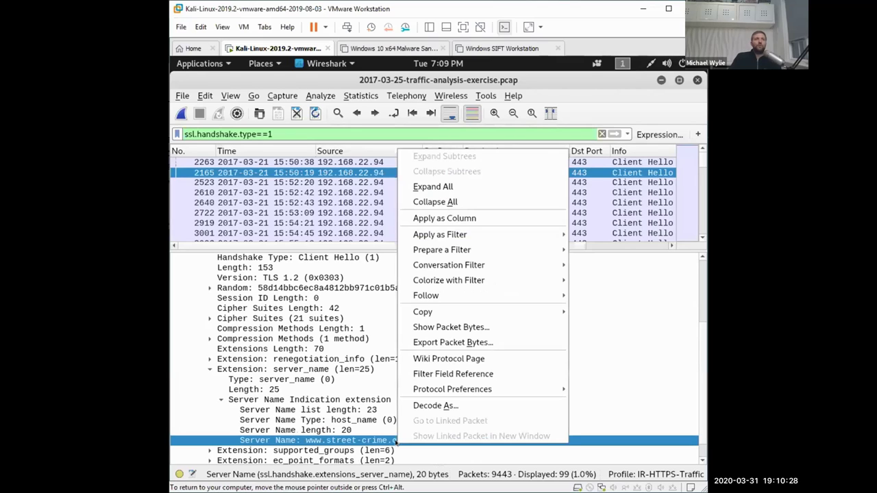
{"action": "left_click", "coordinate": [453, 219]}
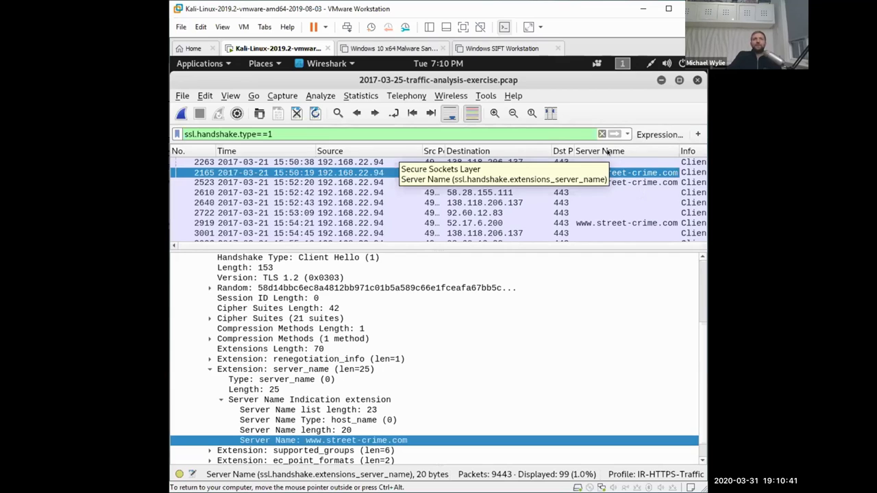
{"action": "left_click", "coordinate": [606, 153]}
{"action": "left_click", "coordinate": [606, 152]}
{"action": "scroll", "coordinate": [608, 198], "scroll_direction": "up", "scroll_amount": 5}
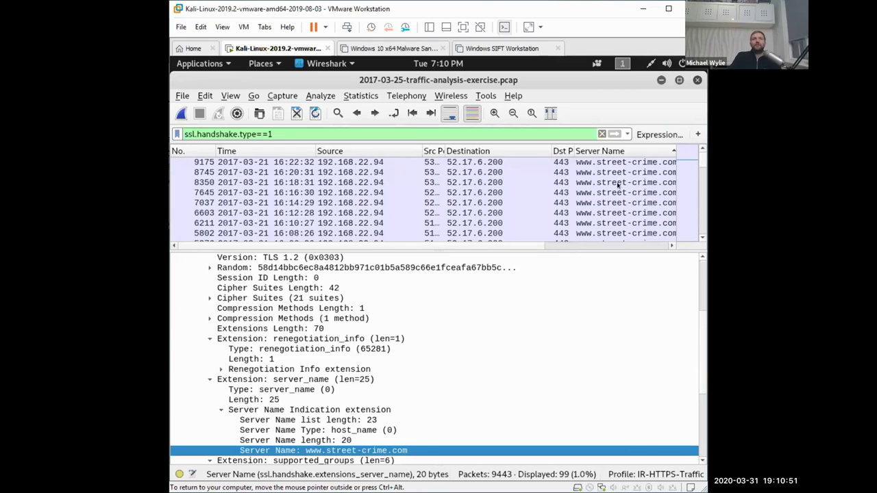
{"action": "scroll", "coordinate": [470, 244], "scroll_direction": "right", "scroll_amount": 5}
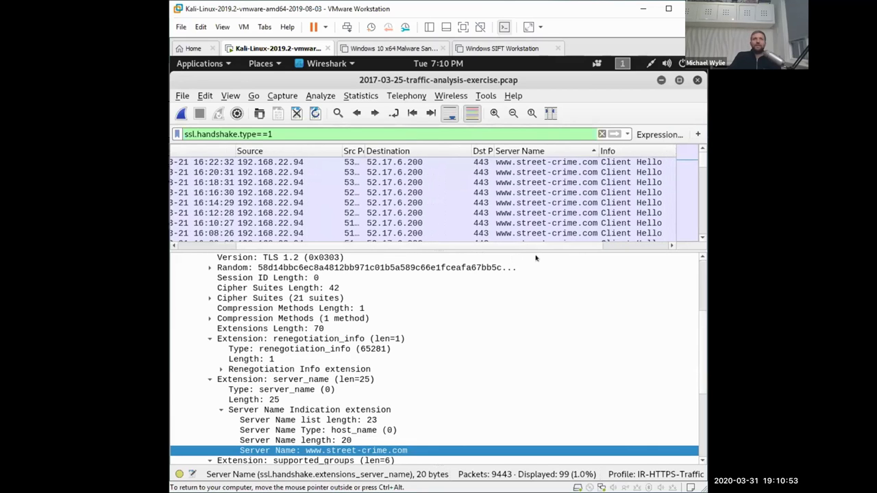
{"action": "scroll", "coordinate": [553, 185], "scroll_direction": "down", "scroll_amount": 2}
{"action": "scroll", "coordinate": [548, 197], "scroll_direction": "down", "scroll_amount": 3}
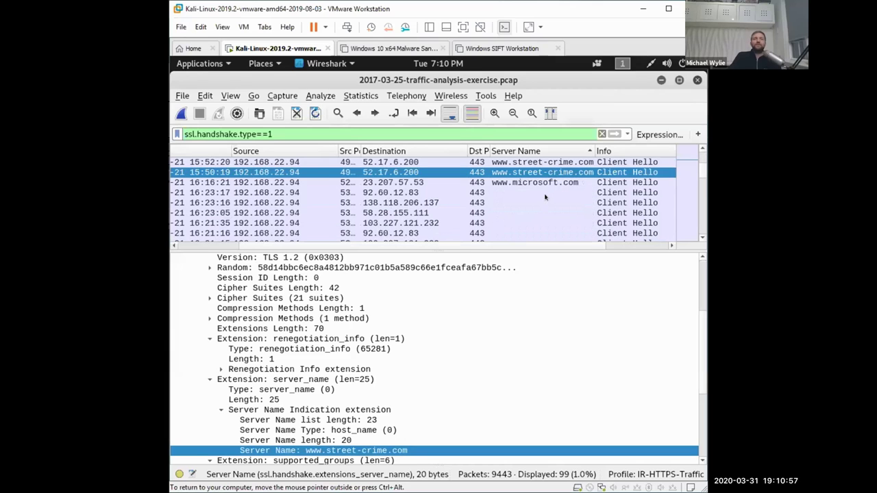
{"action": "scroll", "coordinate": [549, 205], "scroll_direction": "up", "scroll_amount": 1}
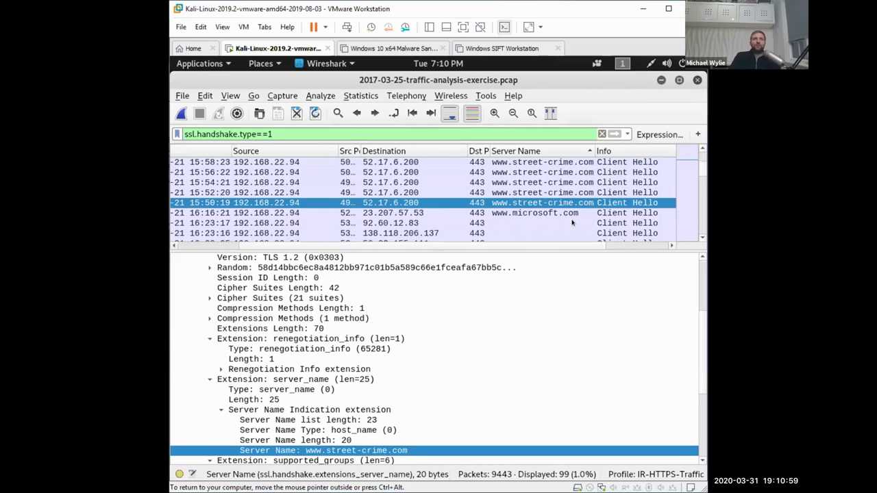
{"action": "scroll", "coordinate": [572, 216], "scroll_direction": "up", "scroll_amount": 1}
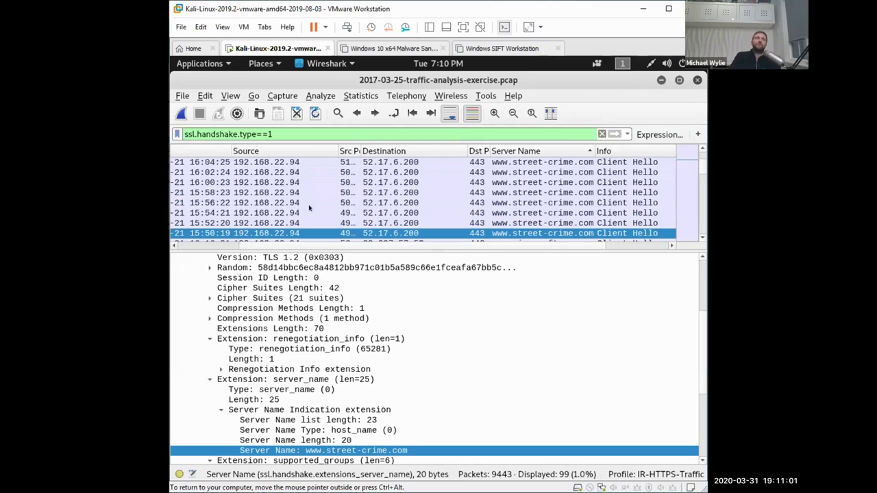
{"action": "scroll", "coordinate": [568, 207], "scroll_direction": "down", "scroll_amount": 1}
{"action": "scroll", "coordinate": [569, 207], "scroll_direction": "up", "scroll_amount": 2}
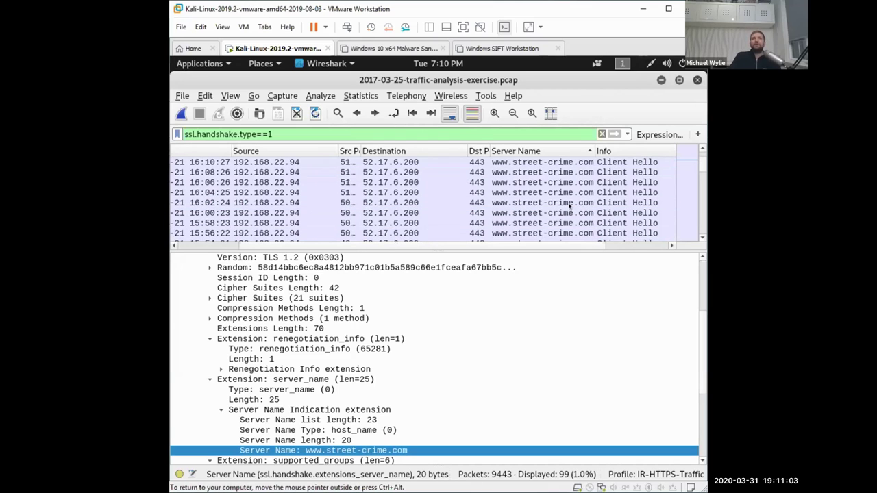
{"action": "scroll", "coordinate": [568, 204], "scroll_direction": "up", "scroll_amount": 2}
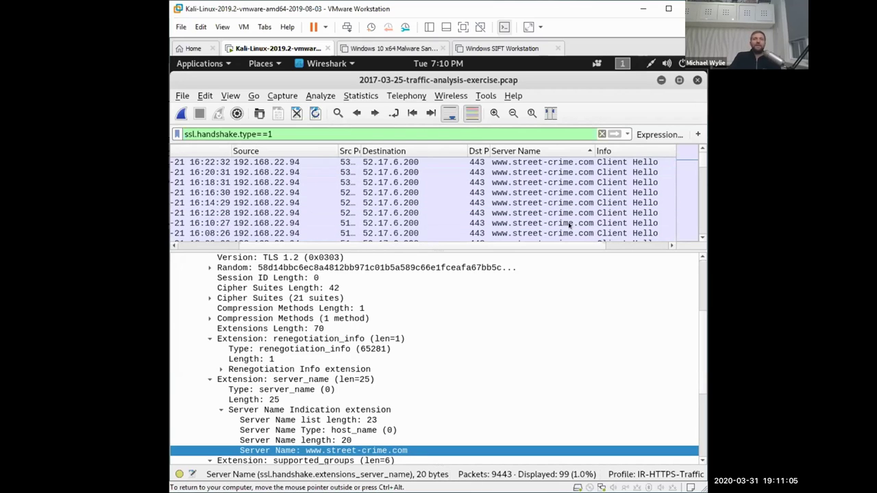
{"action": "scroll", "coordinate": [558, 218], "scroll_direction": "down", "scroll_amount": 3}
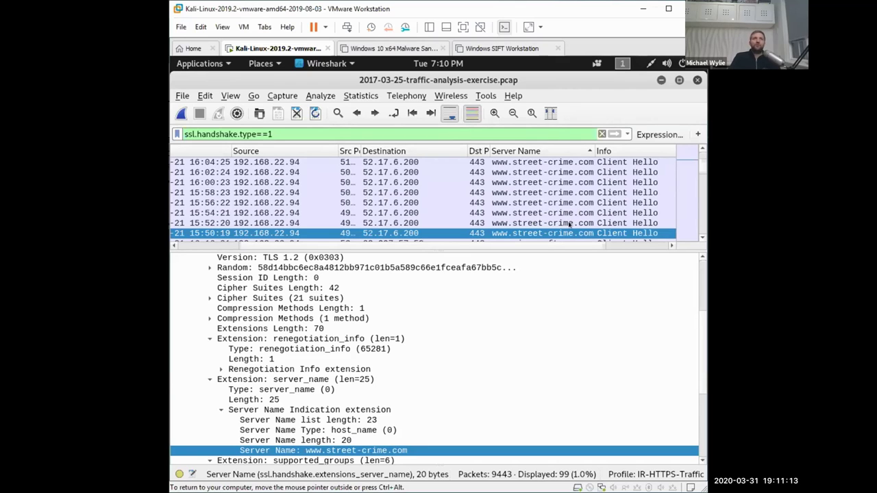
Step: Select the 16:04:25 Client Hello and collapse its renegotiation_info, server_name and supported_groups extensions
{"action": "left_click", "coordinate": [575, 163]}
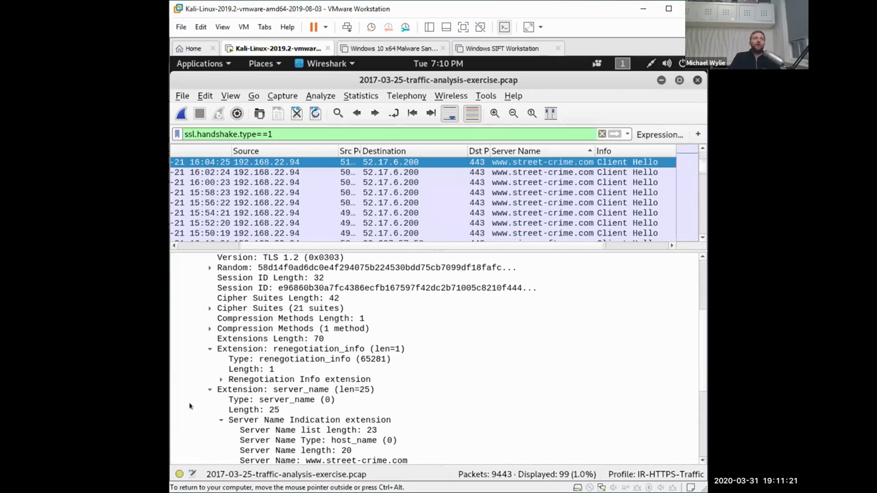
{"action": "left_click", "coordinate": [209, 349]}
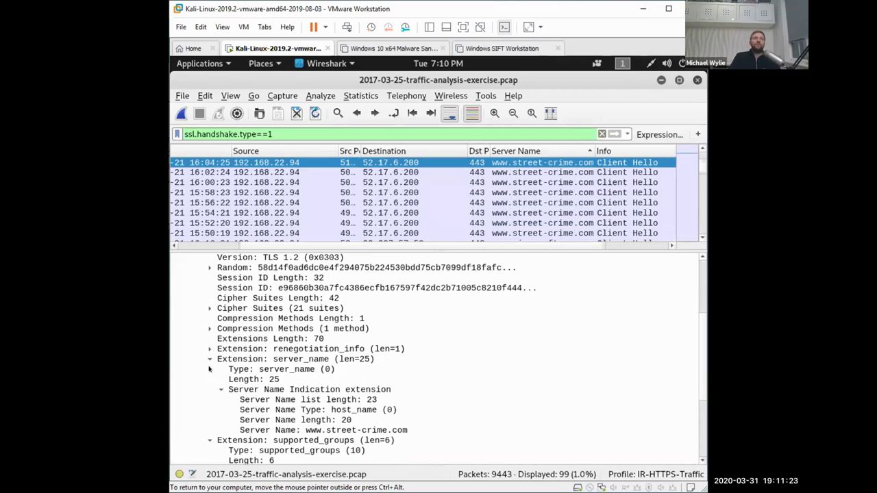
{"action": "left_click", "coordinate": [209, 360]}
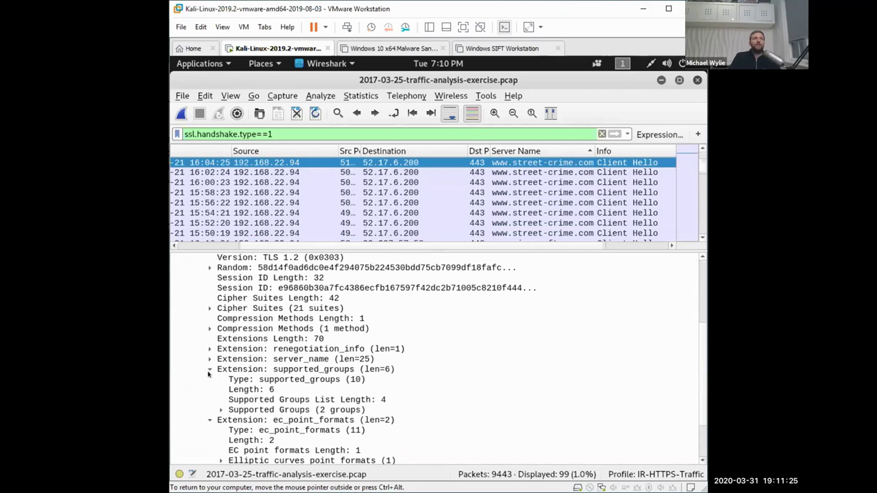
{"action": "left_click", "coordinate": [209, 369]}
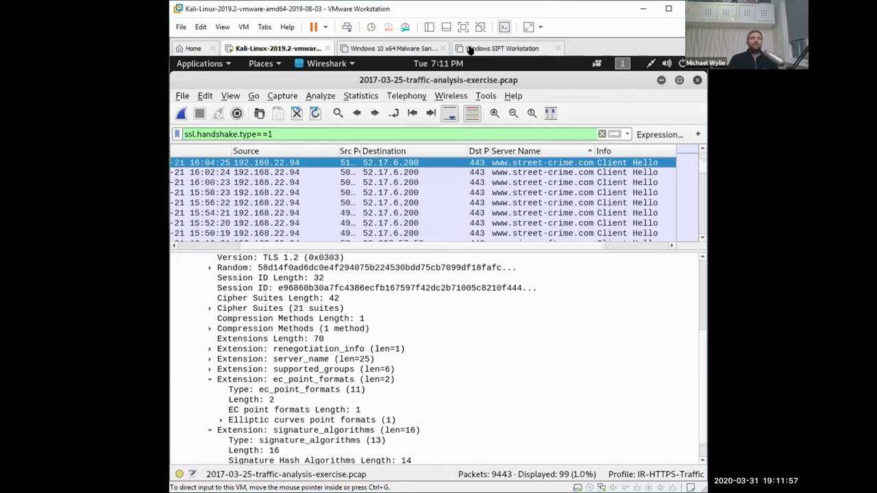
Step: Open the personal configuration folder from About Wireshark > Folders and enter its profiles folder
{"action": "left_click", "coordinate": [506, 98]}
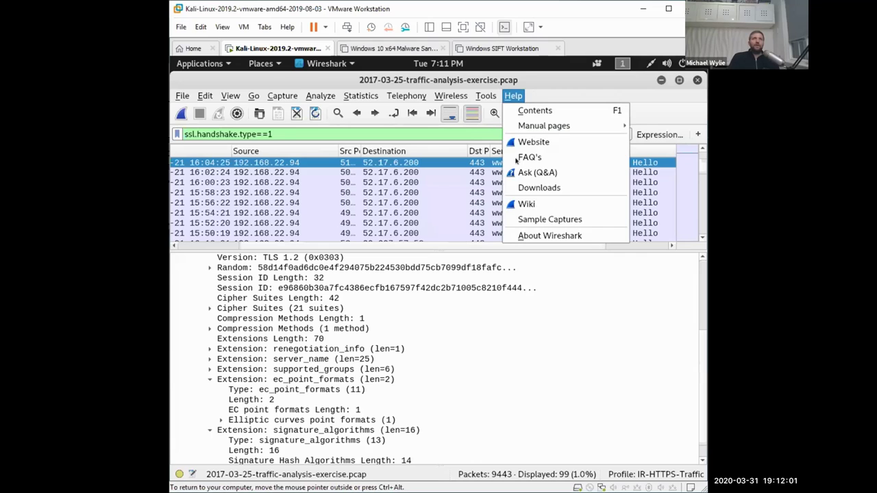
{"action": "left_click", "coordinate": [536, 236]}
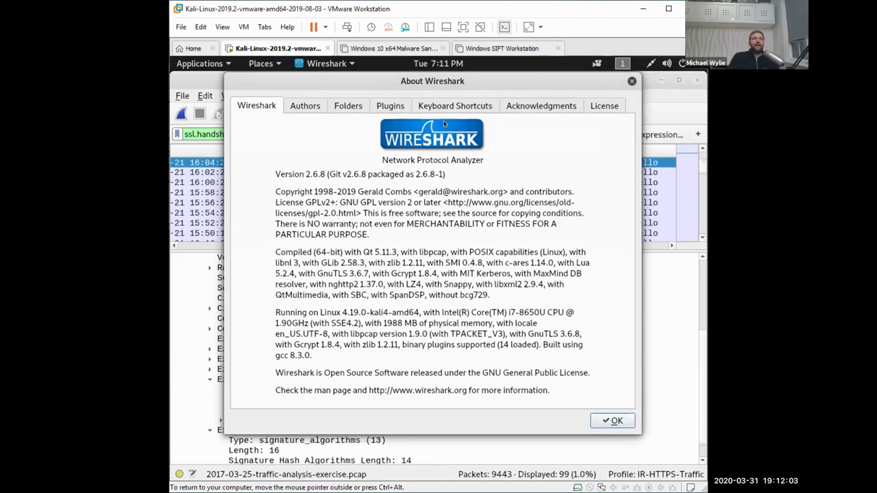
{"action": "left_click", "coordinate": [337, 107]}
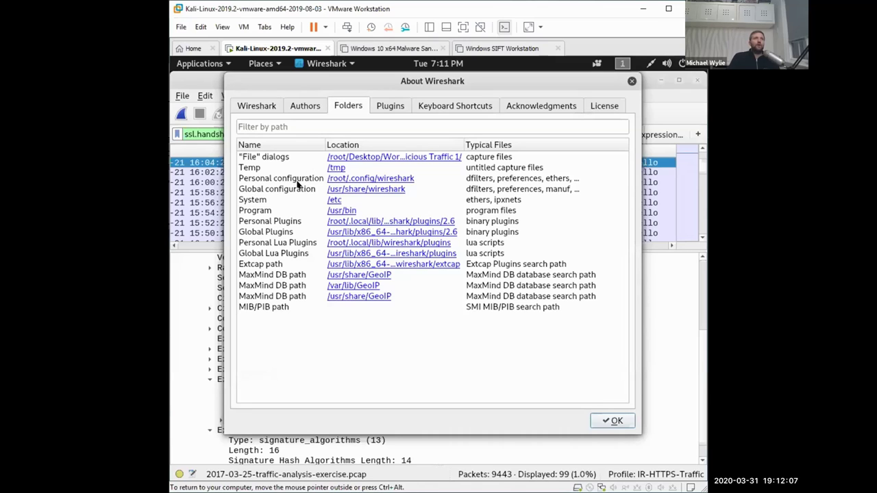
{"action": "double_click", "coordinate": [354, 178]}
{"action": "double_click", "coordinate": [418, 136]}
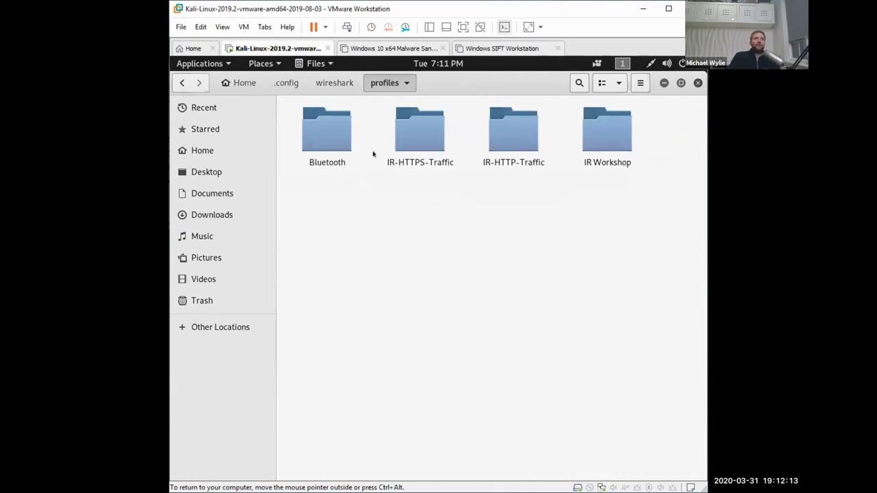
Step: Copy the IR Workshop profile folder and paste a duplicate into the profiles folder
{"action": "left_click", "coordinate": [624, 142]}
{"action": "right_click", "coordinate": [623, 142]}
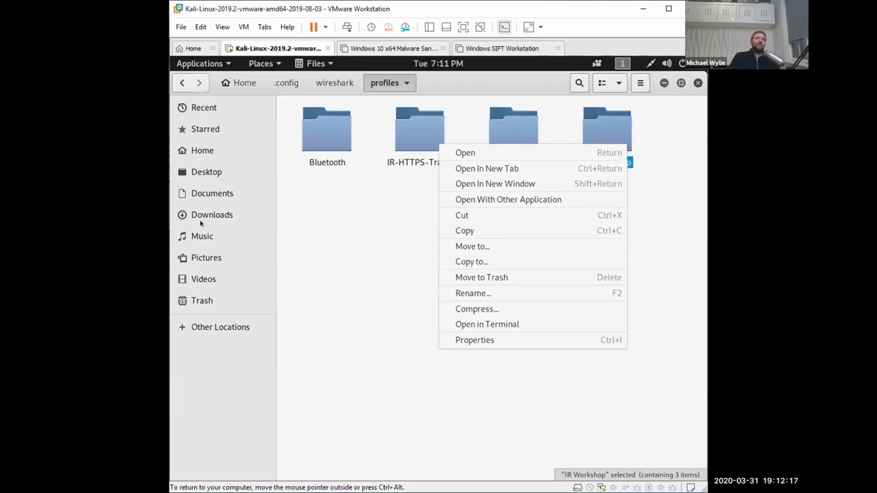
{"action": "left_click", "coordinate": [335, 252]}
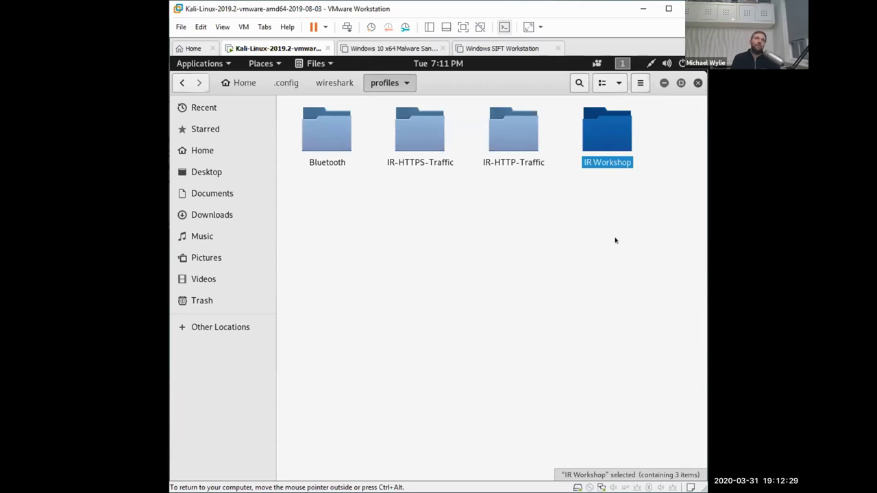
{"action": "right_click", "coordinate": [613, 141]}
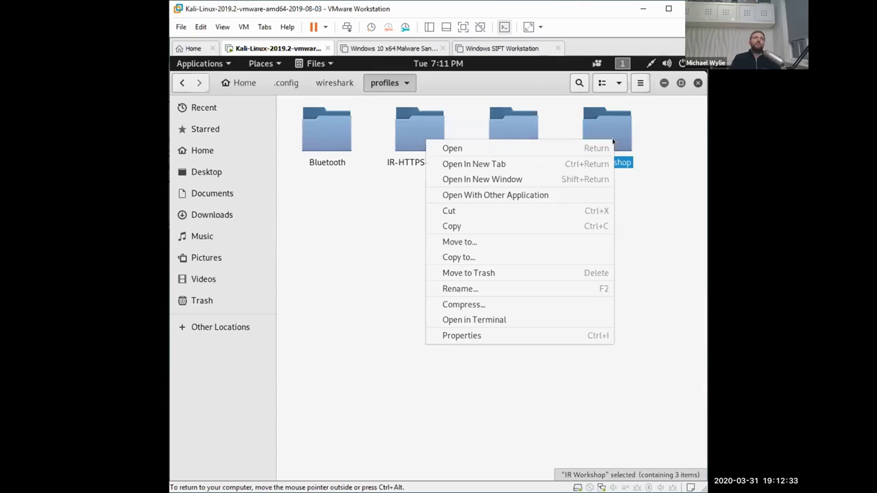
{"action": "left_click", "coordinate": [566, 225]}
{"action": "right_click", "coordinate": [408, 230]}
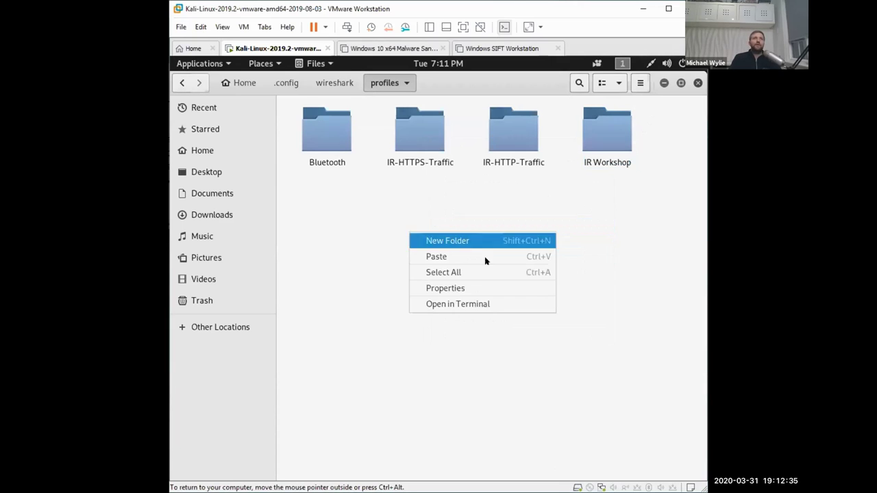
{"action": "left_click", "coordinate": [499, 254]}
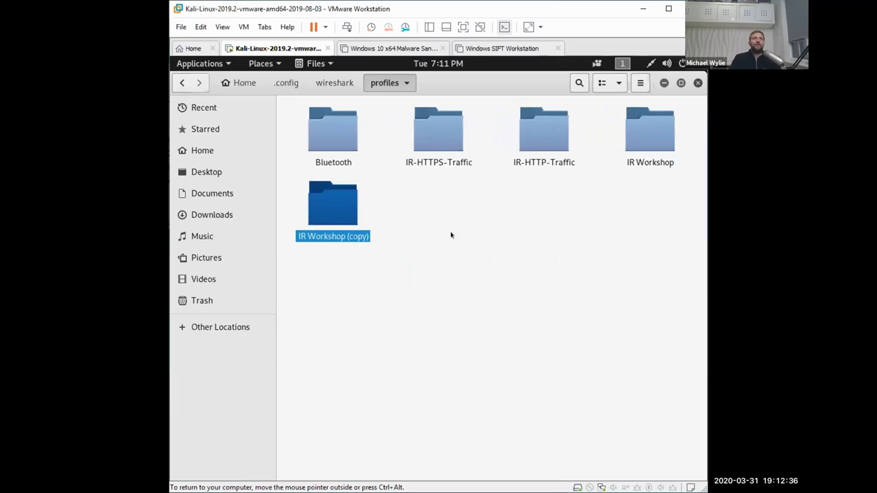
Step: Rename the IR Workshop (copy) folder to 'Tempalte'
{"action": "right_click", "coordinate": [322, 233]}
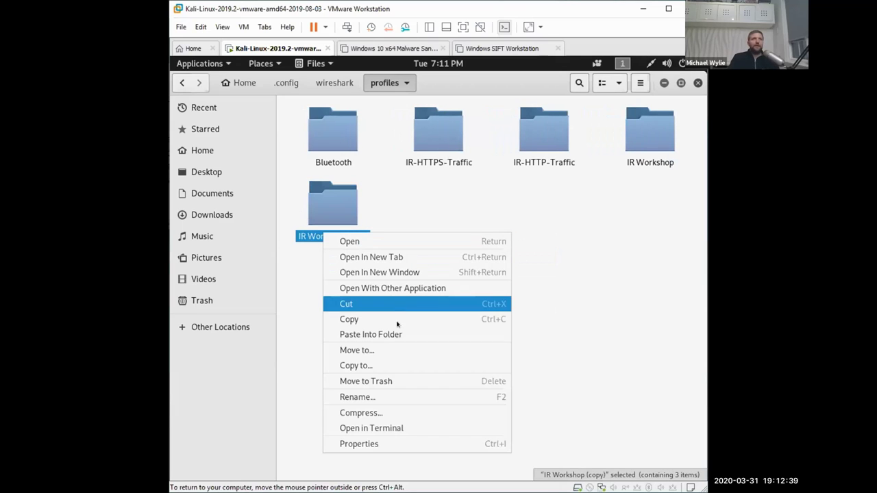
{"action": "left_click", "coordinate": [415, 397]}
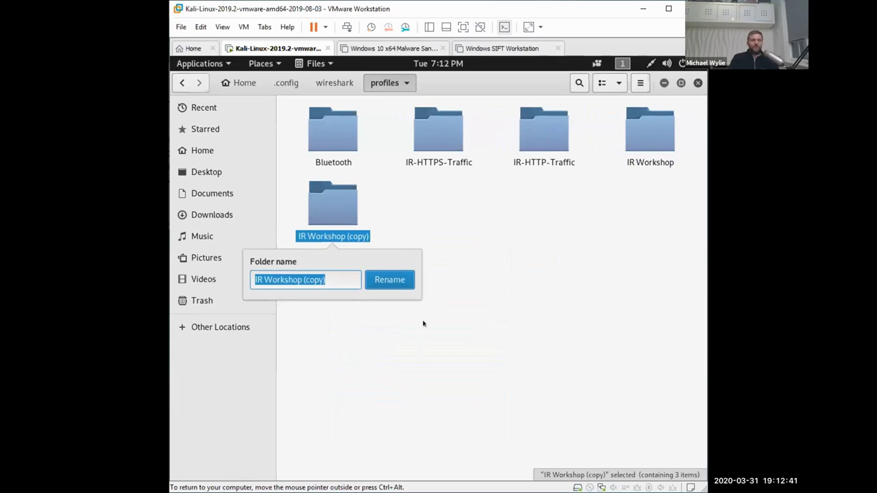
{"action": "type", "text": "Tempalte"}
{"action": "key", "text": "Return"}
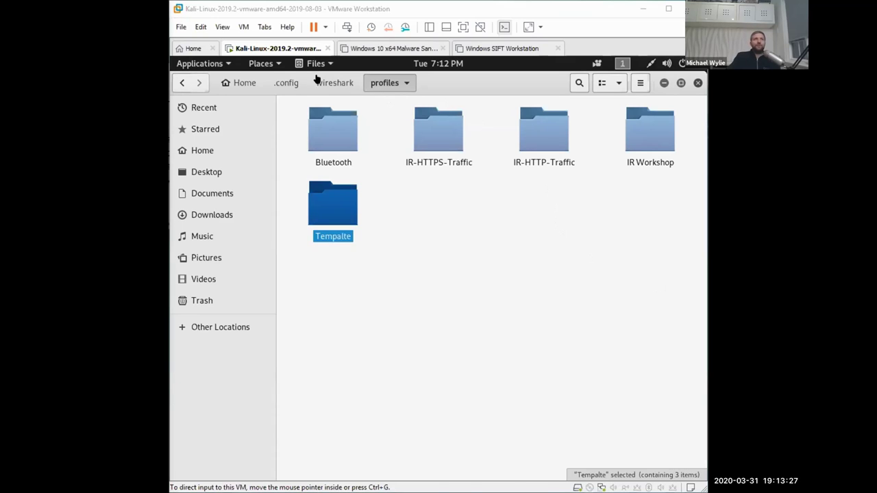
Step: Navigate from .config to Desktop > Workshops > Wireshark > PCAPs > PCAPs
{"action": "left_click", "coordinate": [288, 82]}
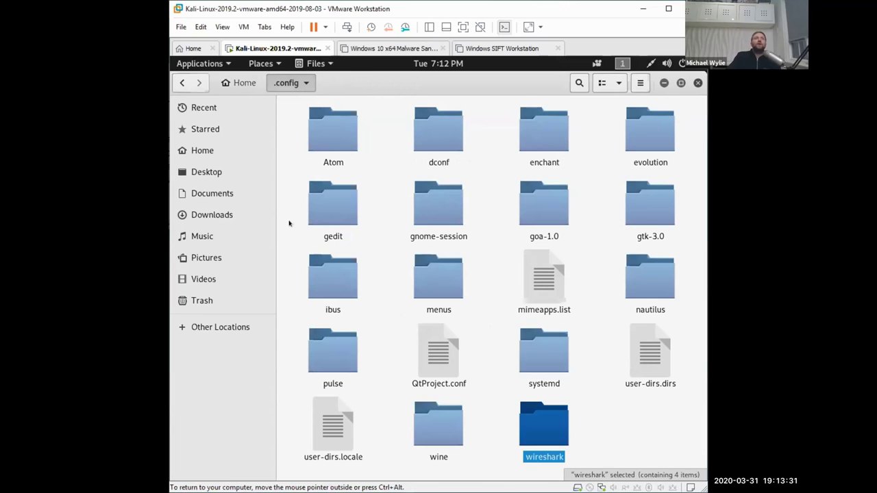
{"action": "left_click", "coordinate": [202, 175]}
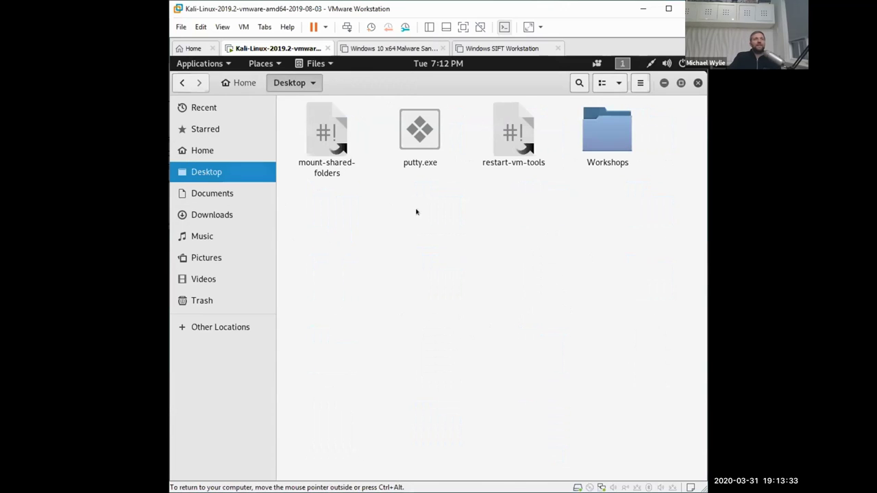
{"action": "double_click", "coordinate": [607, 131]}
{"action": "double_click", "coordinate": [345, 134]}
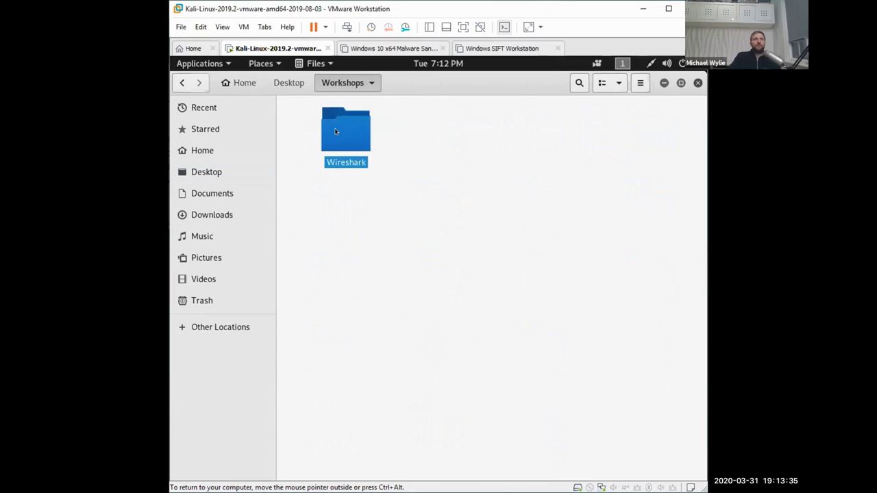
{"action": "double_click", "coordinate": [422, 144]}
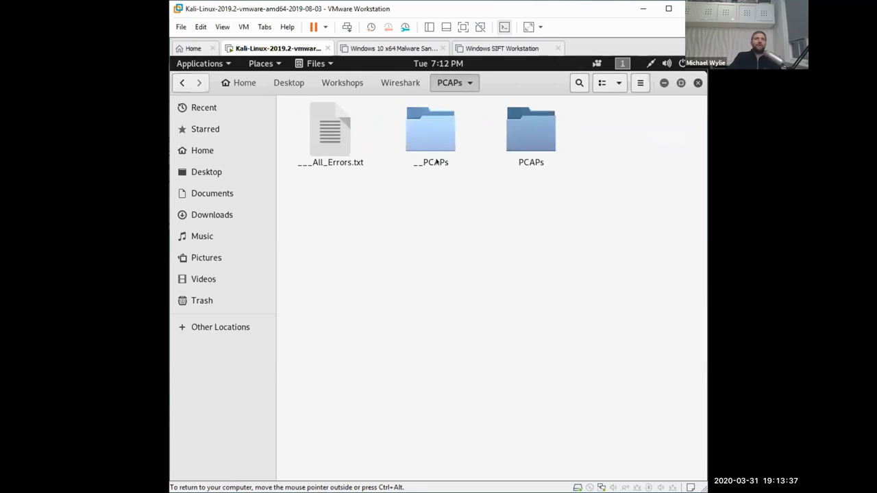
{"action": "double_click", "coordinate": [532, 135]}
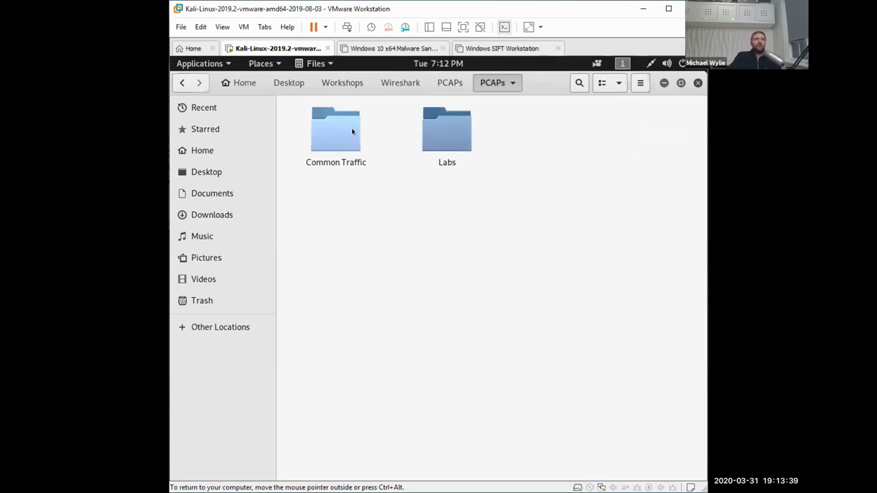
Step: Open Labs > Malicious Traffic 1, select 2017-03-25-traffic-analysis-exercise.pcap, then return to the slides
{"action": "double_click", "coordinate": [351, 128]}
{"action": "left_click", "coordinate": [434, 82]}
{"action": "double_click", "coordinate": [454, 135]}
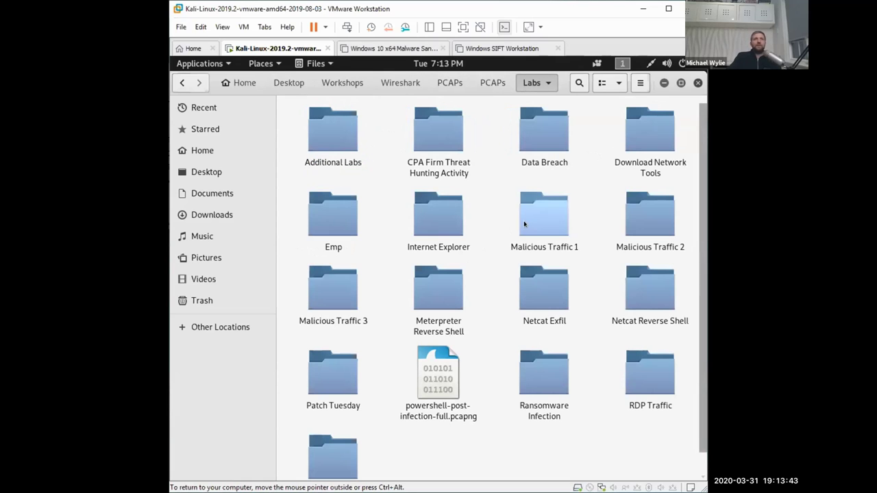
{"action": "double_click", "coordinate": [524, 222]}
{"action": "left_click", "coordinate": [352, 169]}
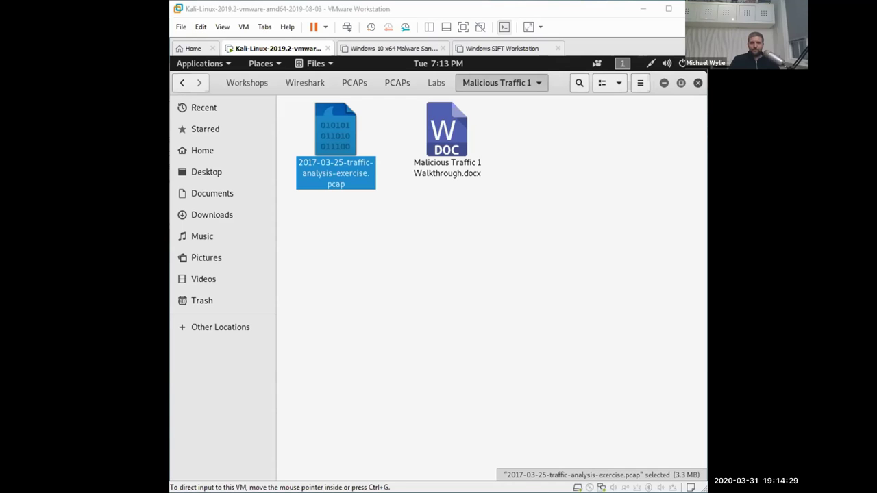
{"action": "key", "text": "alt+Tab"}
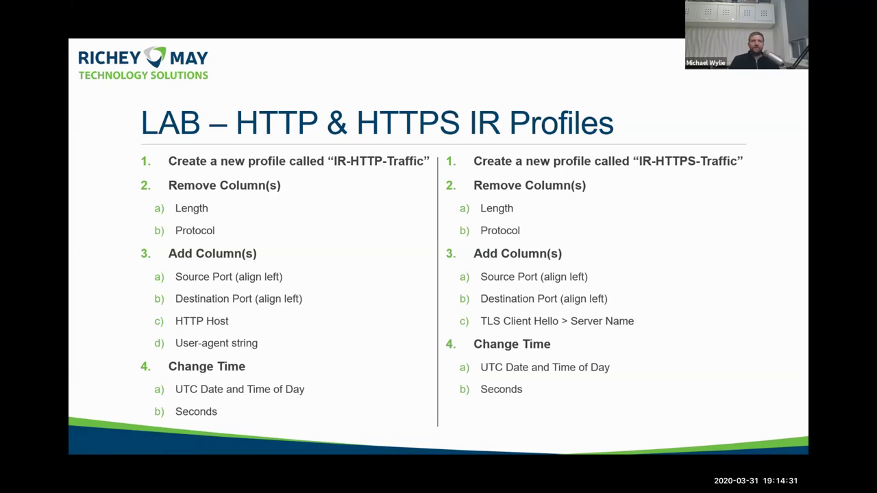
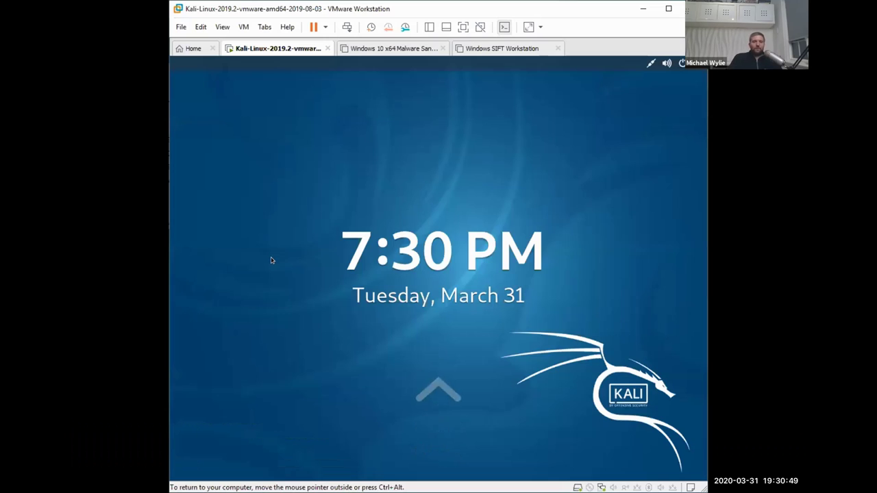
Step: Unlock the desktop with the account password and open 2017-03-25-traffic-analysis-exercise.pcap in Wireshark
{"action": "key", "text": "Return"}
{"action": "key", "text": "Return"}
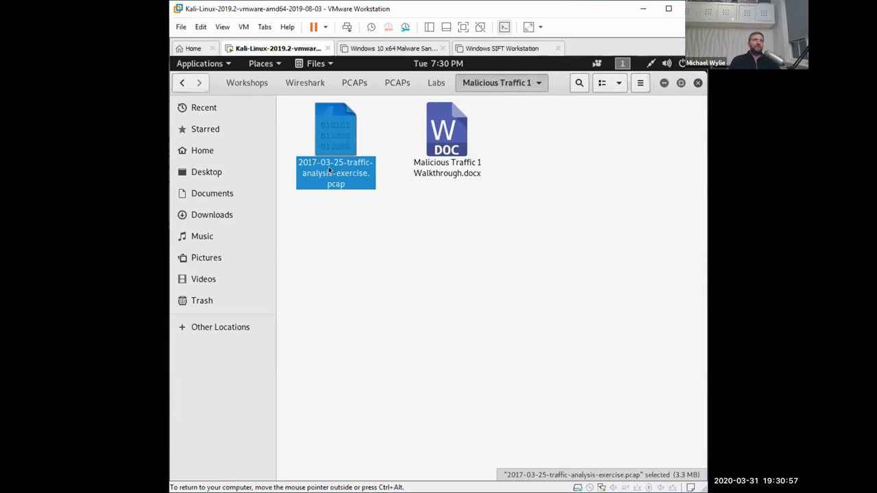
{"action": "double_click", "coordinate": [335, 133]}
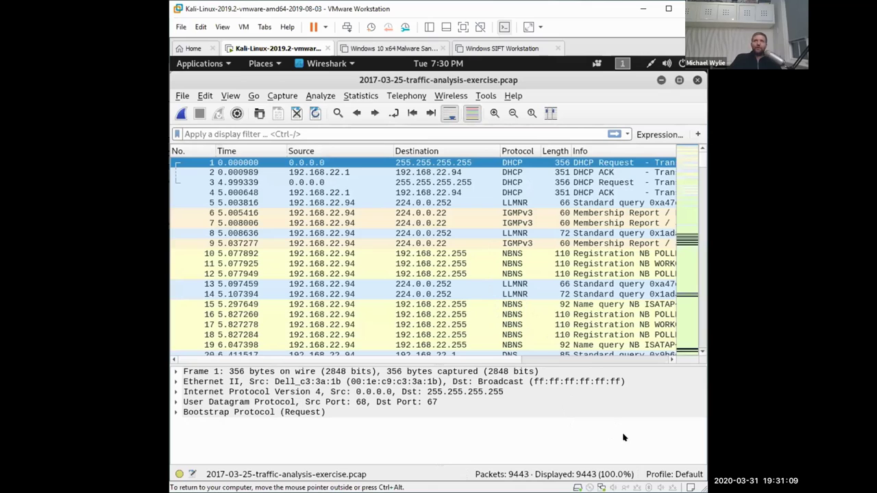
Step: Switch to the IR-HTTPS-Traffic profile and collapse the raw packet bytes pane
{"action": "left_click", "coordinate": [668, 473]}
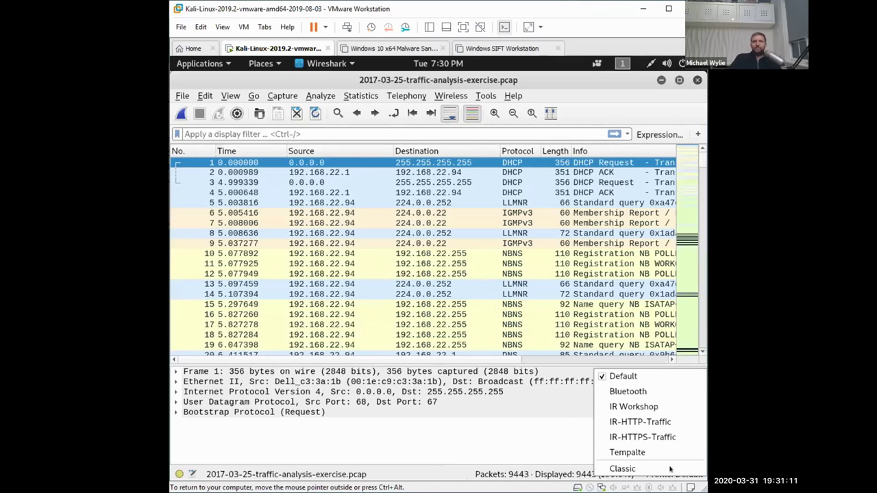
{"action": "left_click", "coordinate": [685, 437]}
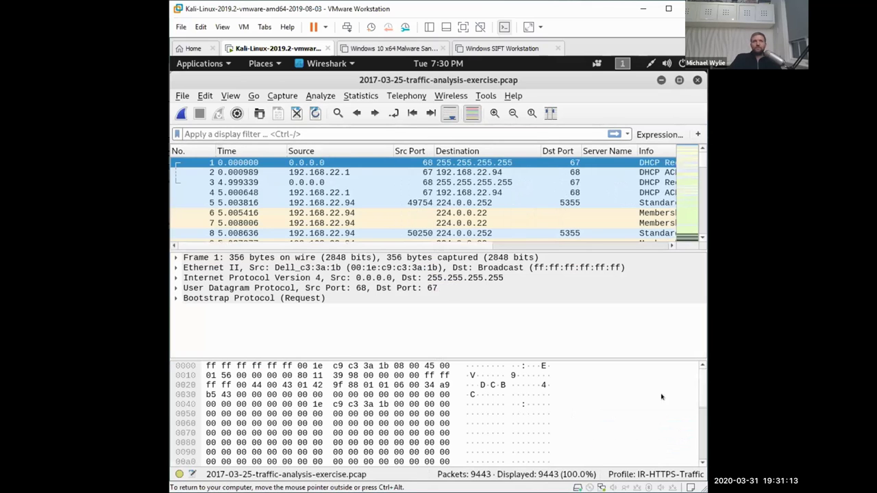
{"action": "left_click_drag", "start_coordinate": [422, 352], "coordinate": [397, 443]}
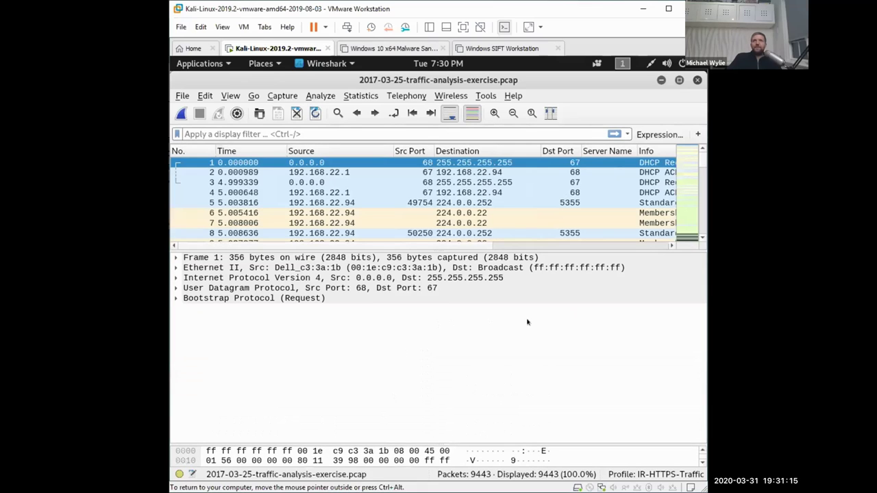
{"action": "left_click_drag", "start_coordinate": [562, 444], "coordinate": [561, 472]}
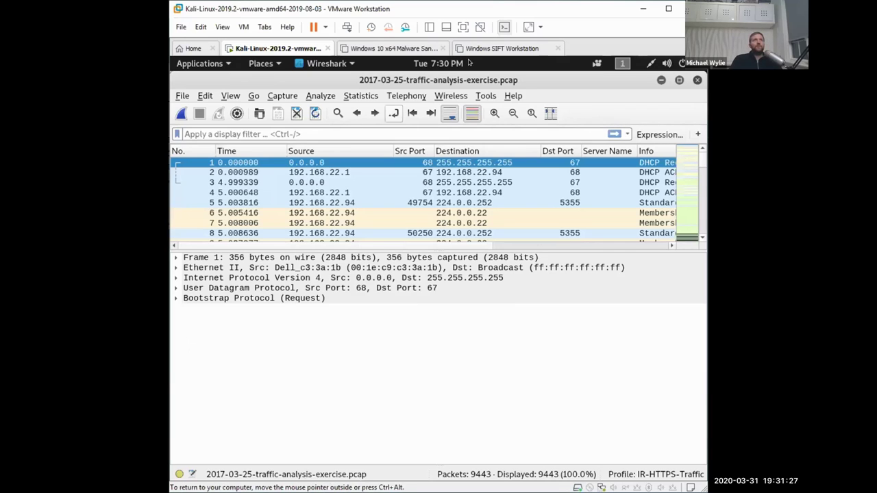
Step: Minimize Wireshark and browse to the GeoIP folder in the Wireshark workshop files
{"action": "left_click", "coordinate": [661, 79]}
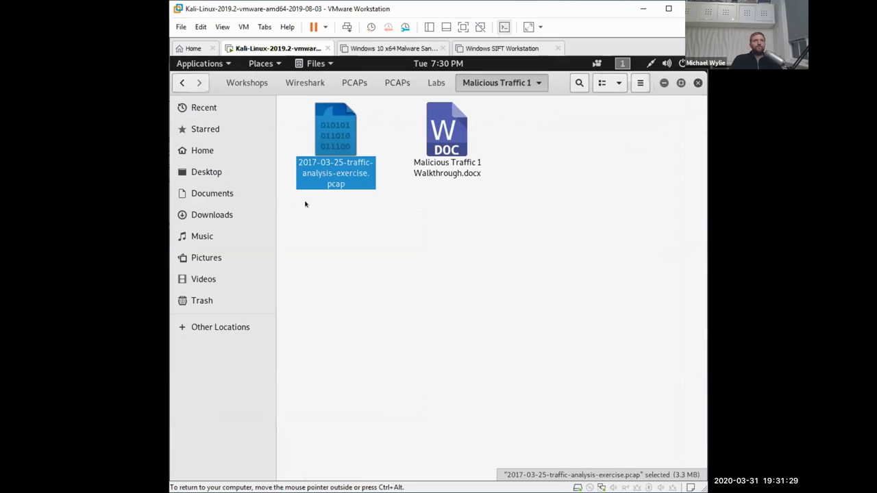
{"action": "left_click", "coordinate": [424, 231]}
{"action": "left_click", "coordinate": [305, 82]}
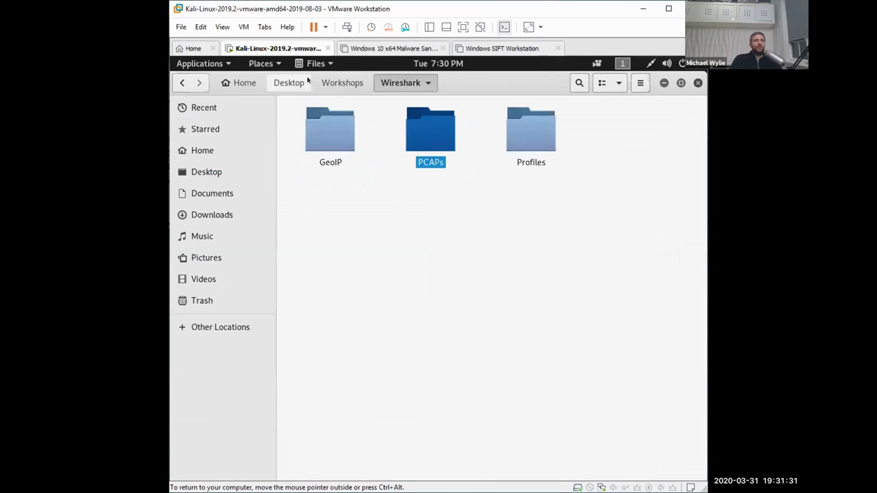
{"action": "double_click", "coordinate": [301, 141]}
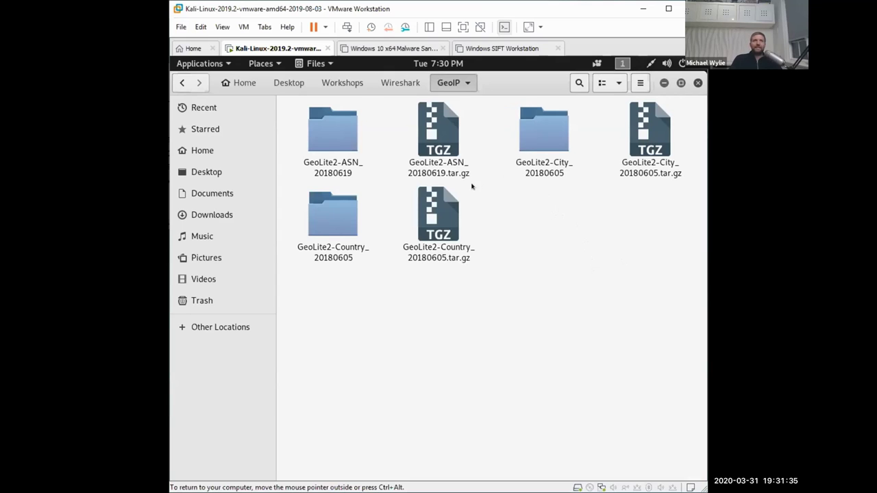
{"action": "right_click", "coordinate": [424, 139]}
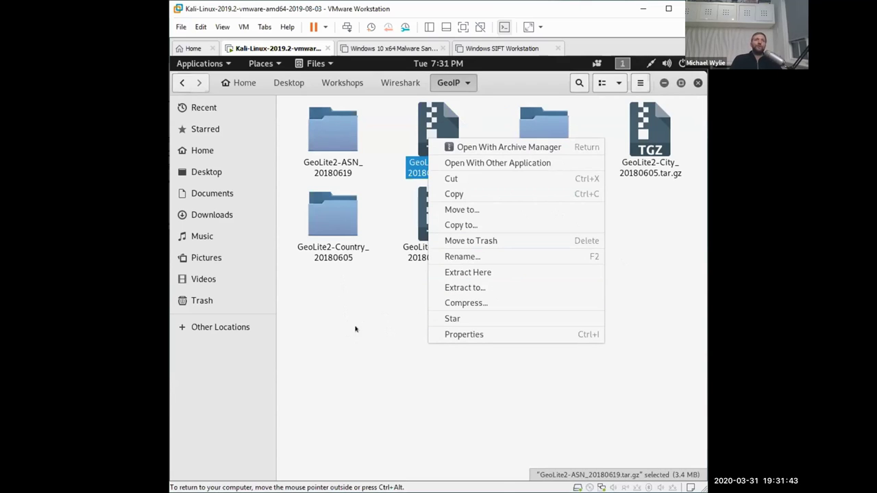
{"action": "left_click", "coordinate": [336, 159]}
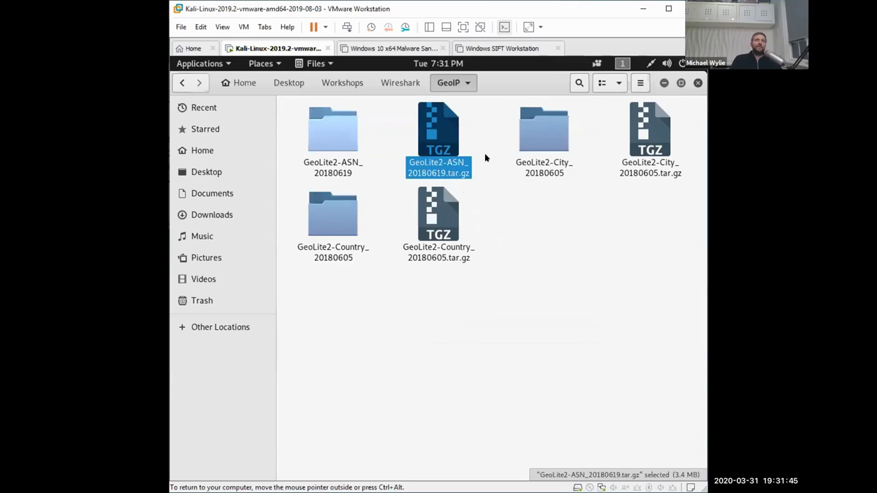
Step: Copy GeoLite2-ASN.mmdb from the GeoLite2-ASN_20180619 folder, then go to Home
{"action": "left_click", "coordinate": [529, 148]}
{"action": "left_click", "coordinate": [333, 215]}
{"action": "left_click", "coordinate": [319, 131]}
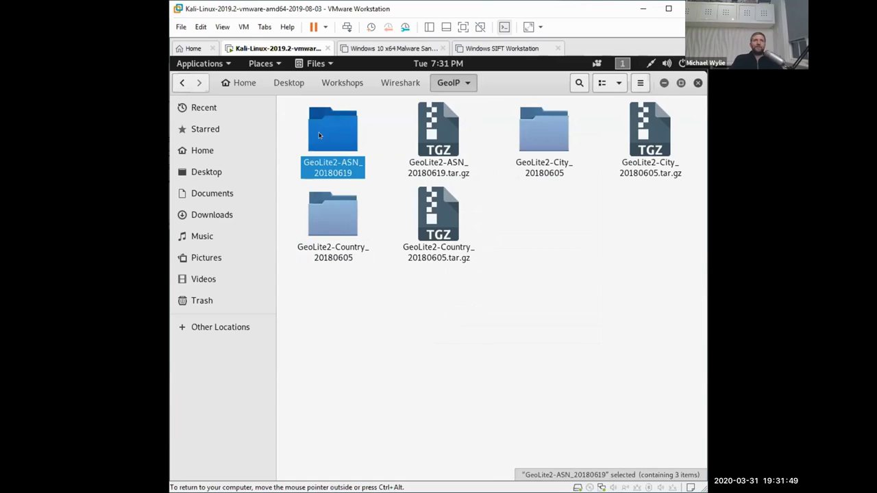
{"action": "double_click", "coordinate": [319, 135]}
{"action": "left_click", "coordinate": [443, 150]}
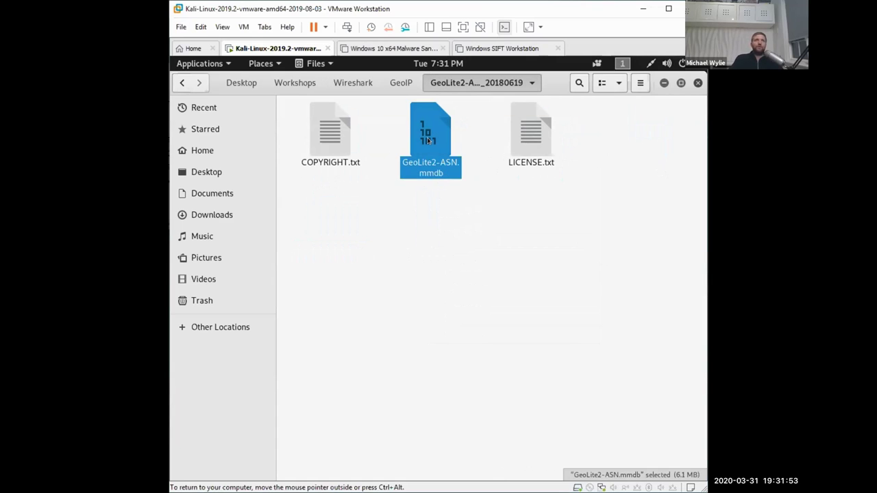
{"action": "right_click", "coordinate": [429, 141]}
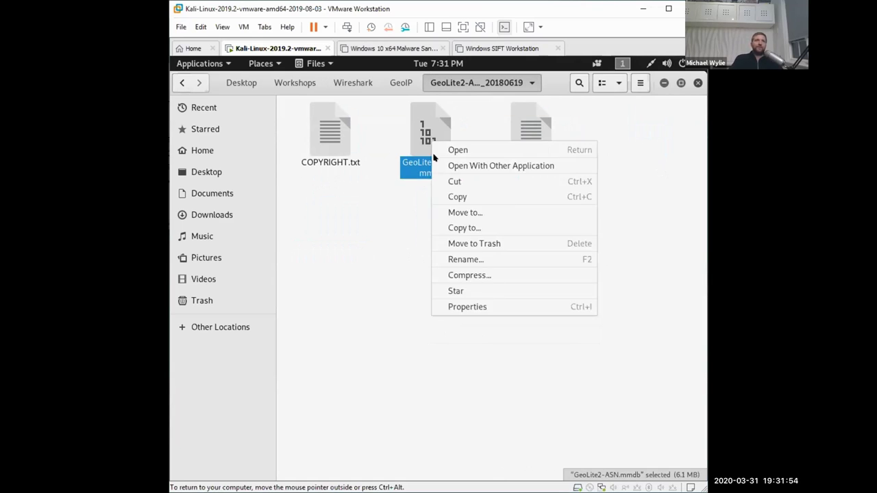
{"action": "left_click", "coordinate": [489, 197]}
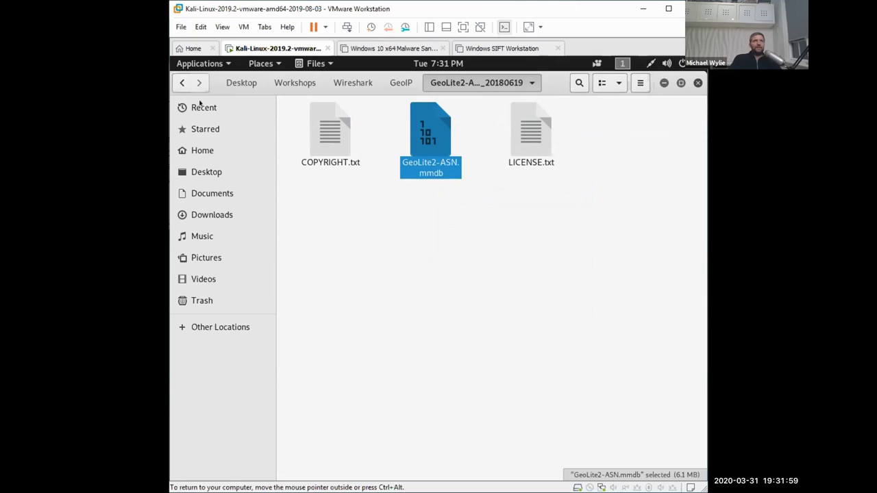
{"action": "left_click", "coordinate": [206, 150]}
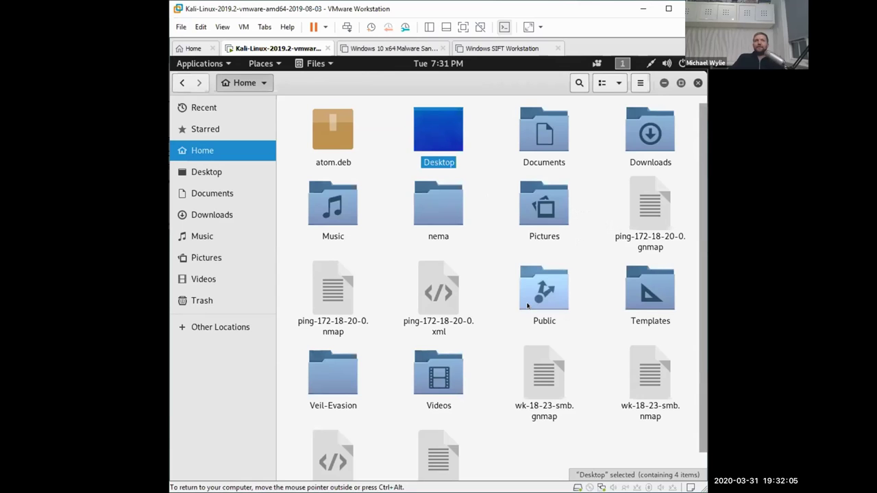
Step: Paste GeoLite2-ASN.mmdb into Wireshark's MaxMind DB path /usr/share/GeoIP and close About
{"action": "double_click", "coordinate": [499, 81]}
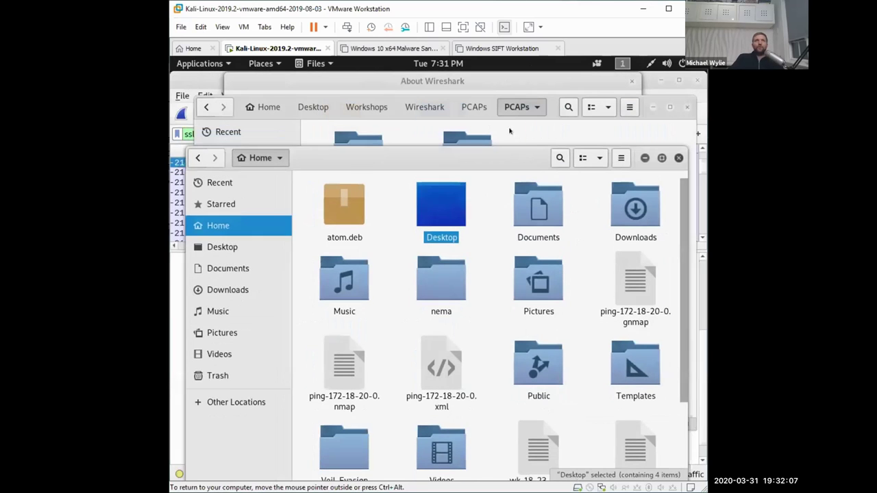
{"action": "left_click", "coordinate": [180, 80]}
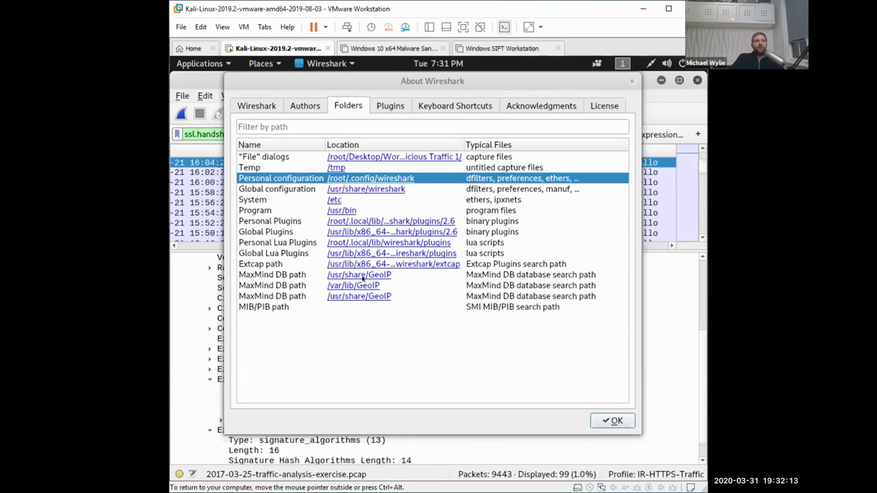
{"action": "left_click", "coordinate": [364, 277]}
{"action": "double_click", "coordinate": [374, 277]}
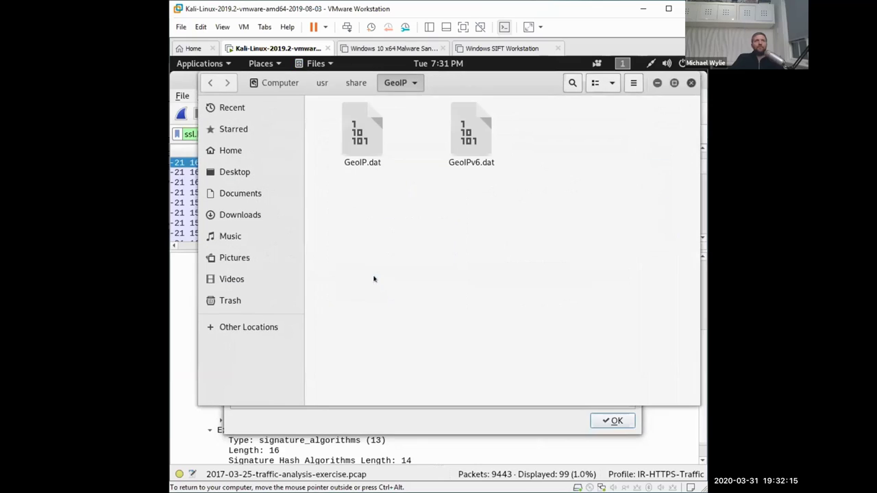
{"action": "right_click", "coordinate": [445, 228]}
{"action": "left_click", "coordinate": [516, 250]}
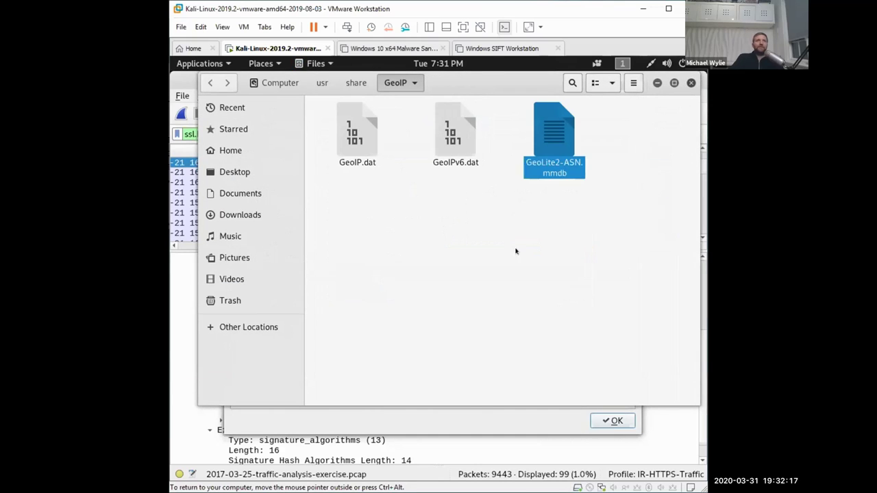
{"action": "left_click_drag", "start_coordinate": [476, 88], "coordinate": [458, 240]}
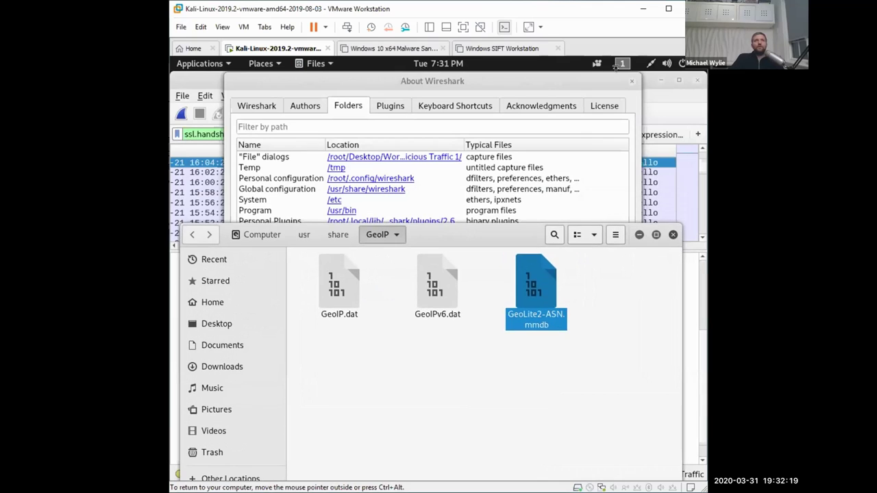
{"action": "left_click", "coordinate": [631, 80]}
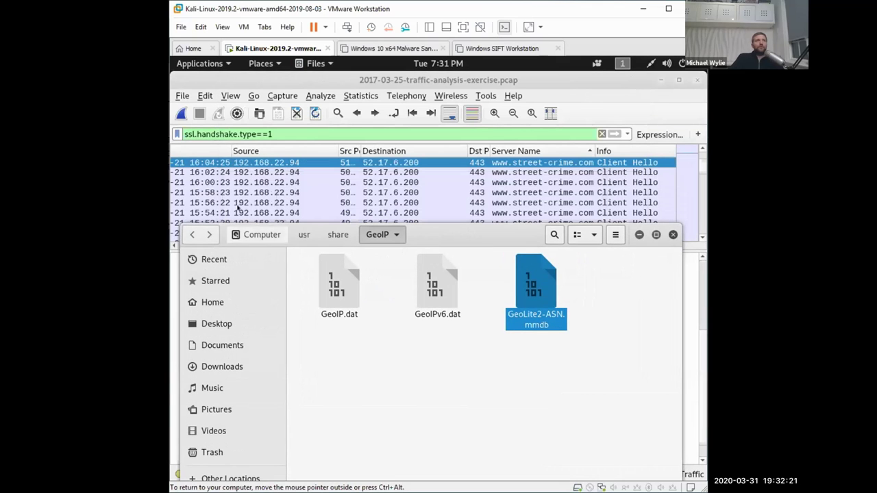
{"action": "left_click", "coordinate": [660, 79]}
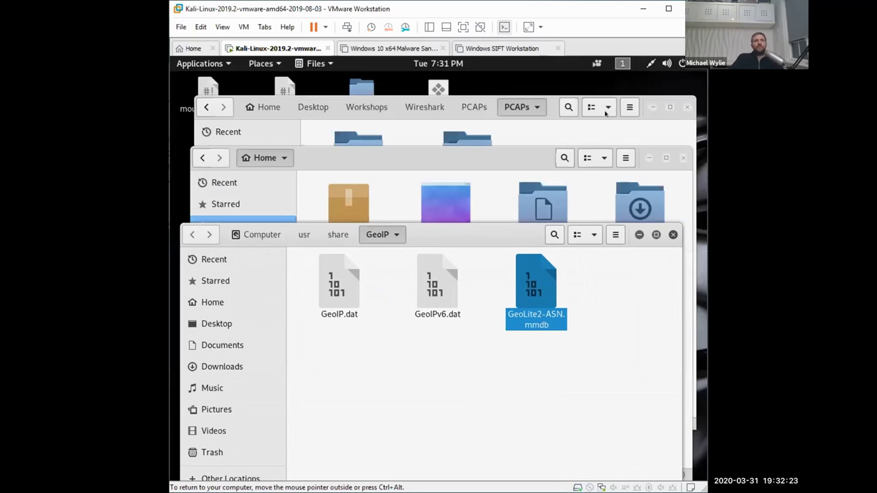
Step: Copy GeoLite2-City.mmdb from GeoLite2-City_20180605 into /usr/share/GeoIP
{"action": "left_click", "coordinate": [682, 157]}
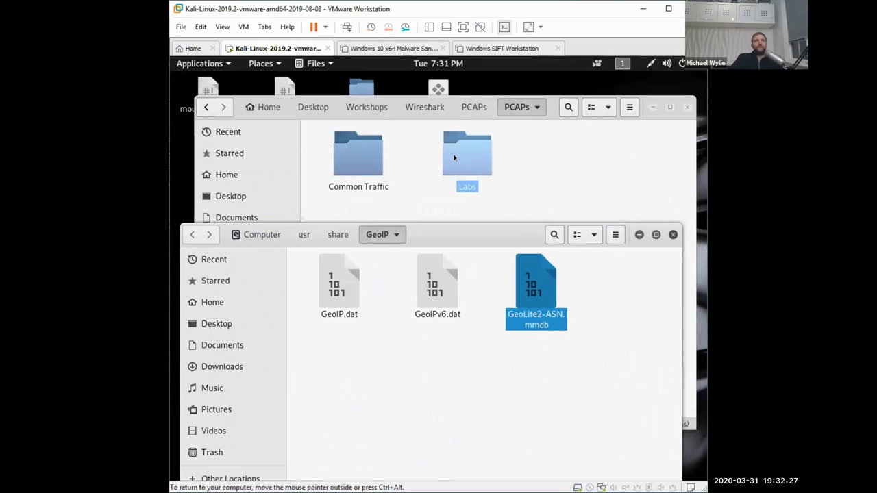
{"action": "left_click", "coordinate": [418, 101]}
{"action": "left_click", "coordinate": [417, 103]}
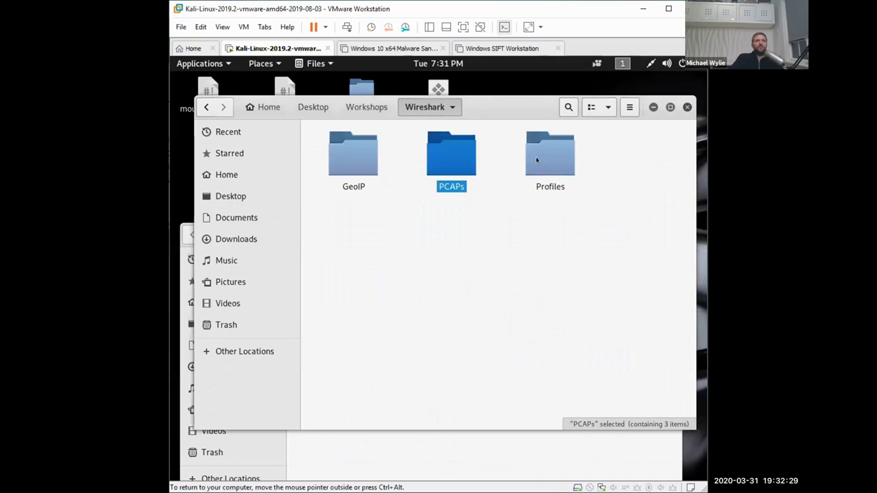
{"action": "double_click", "coordinate": [350, 152]}
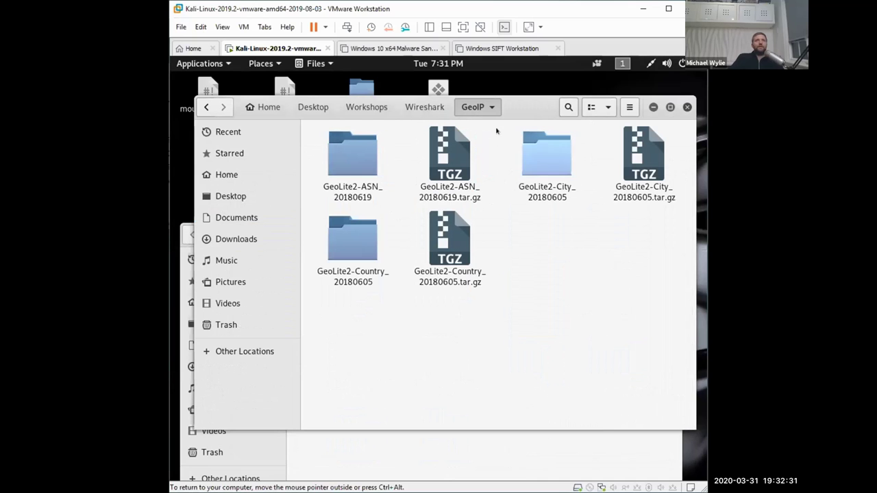
{"action": "left_click_drag", "start_coordinate": [507, 108], "coordinate": [550, 186]}
{"action": "double_click", "coordinate": [550, 186]}
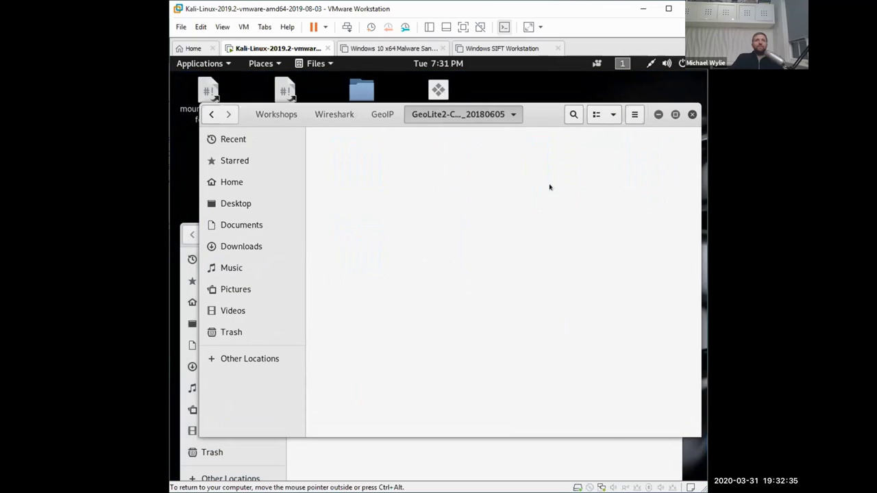
{"action": "right_click", "coordinate": [452, 169]}
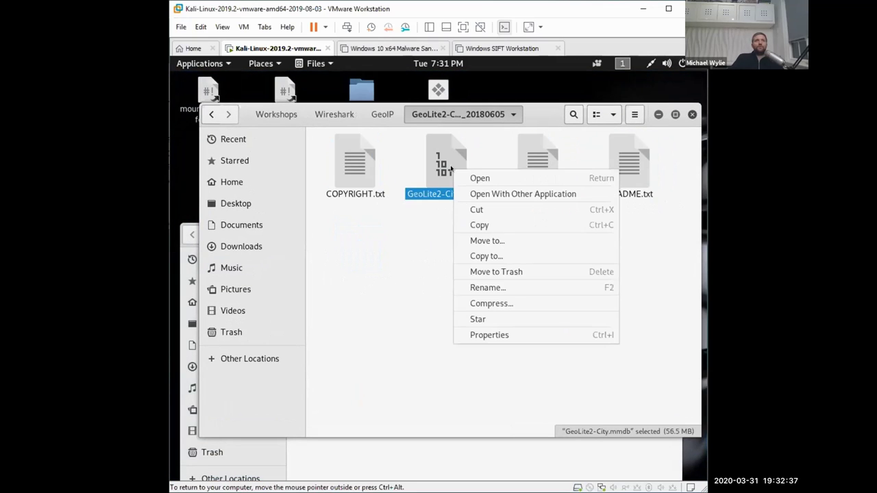
{"action": "left_click", "coordinate": [483, 225]}
{"action": "left_click", "coordinate": [461, 444]}
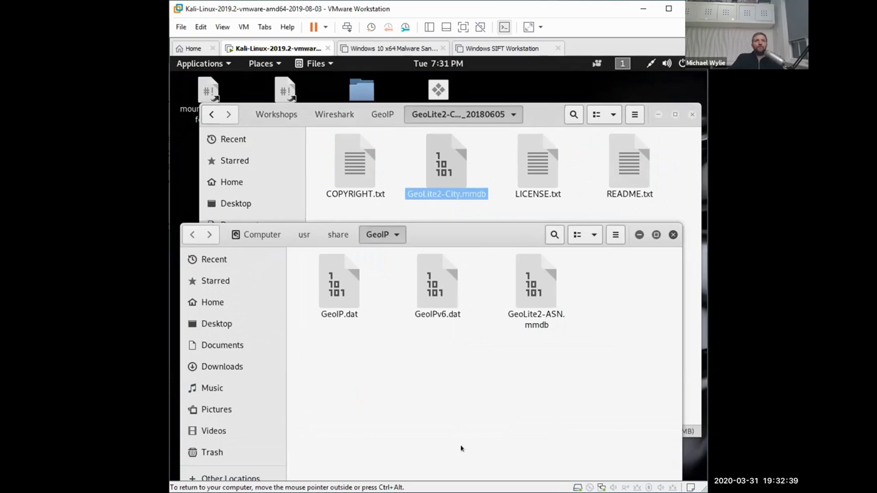
{"action": "right_click", "coordinate": [460, 366]}
{"action": "left_click", "coordinate": [531, 391]}
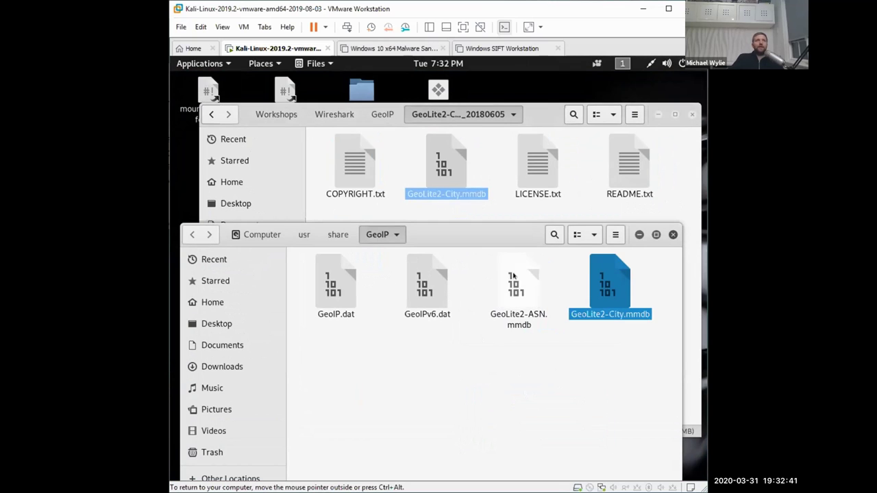
Step: Copy GeoLite2-Country.mmdb from GeoLite2-Country_20180605 into /usr/share/GeoIP and minimize that window
{"action": "left_click", "coordinate": [670, 185]}
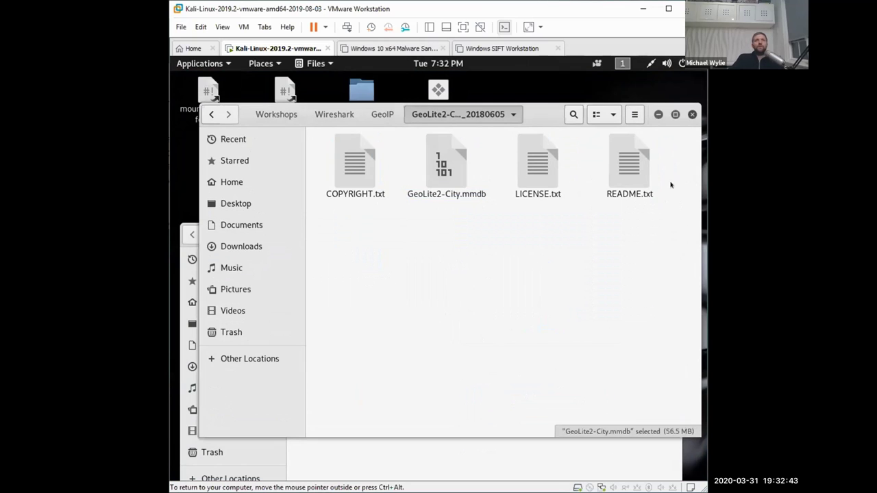
{"action": "left_click", "coordinate": [382, 114]}
{"action": "left_click", "coordinate": [373, 262]}
{"action": "double_click", "coordinate": [372, 261]}
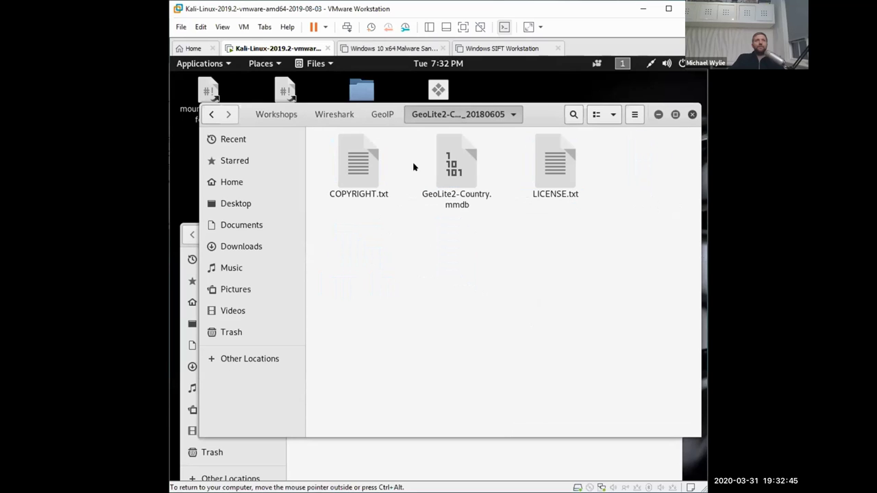
{"action": "right_click", "coordinate": [459, 177]}
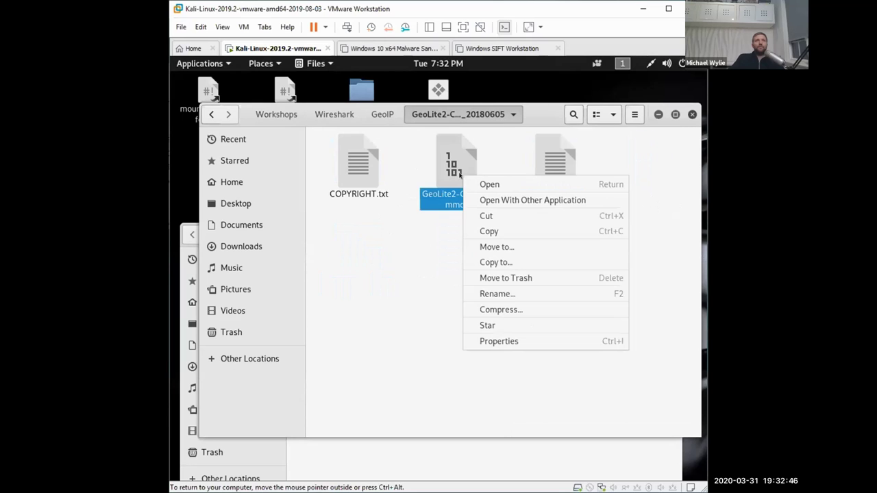
{"action": "left_click", "coordinate": [505, 231]}
{"action": "left_click", "coordinate": [482, 450]}
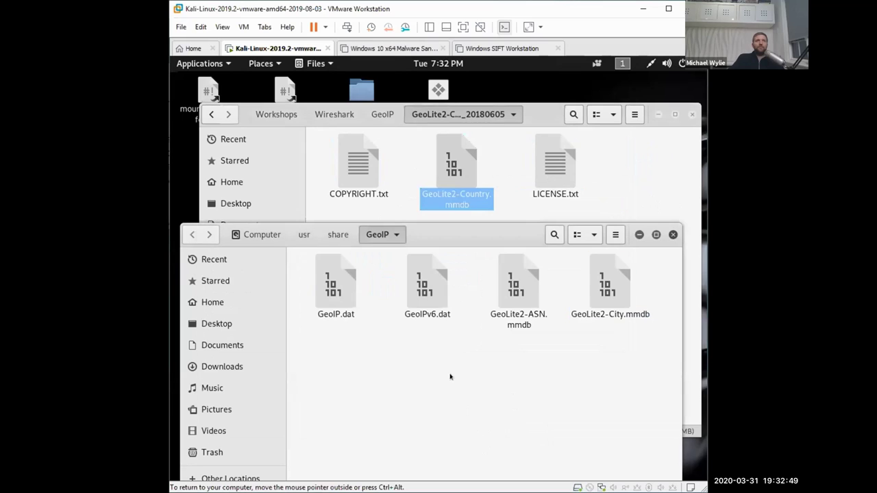
{"action": "right_click", "coordinate": [451, 377]}
{"action": "left_click", "coordinate": [478, 401]}
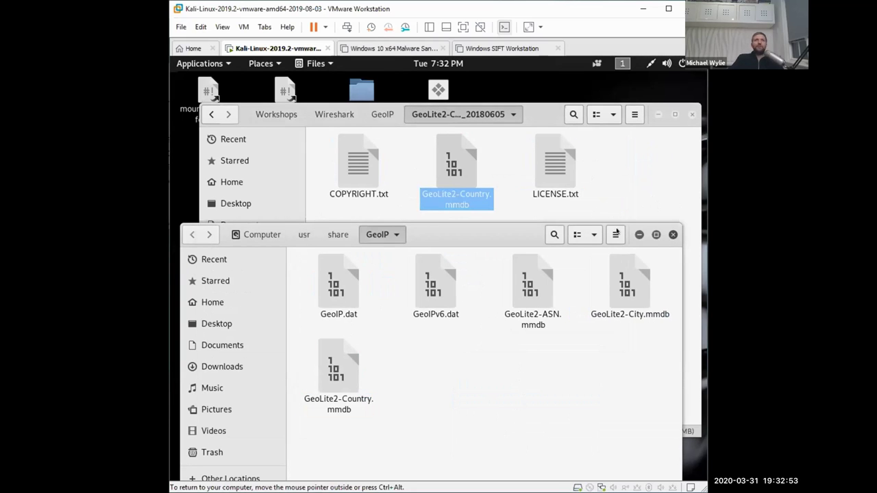
{"action": "left_click", "coordinate": [639, 237]}
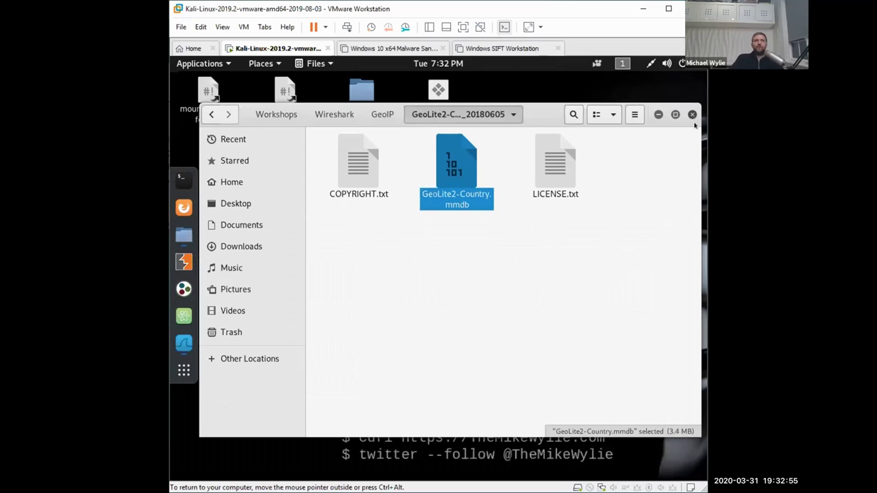
Step: Expand IPv4 details to reveal Destination GeoIP: Dublin, IE with its city and country fields
{"action": "left_click", "coordinate": [184, 343]}
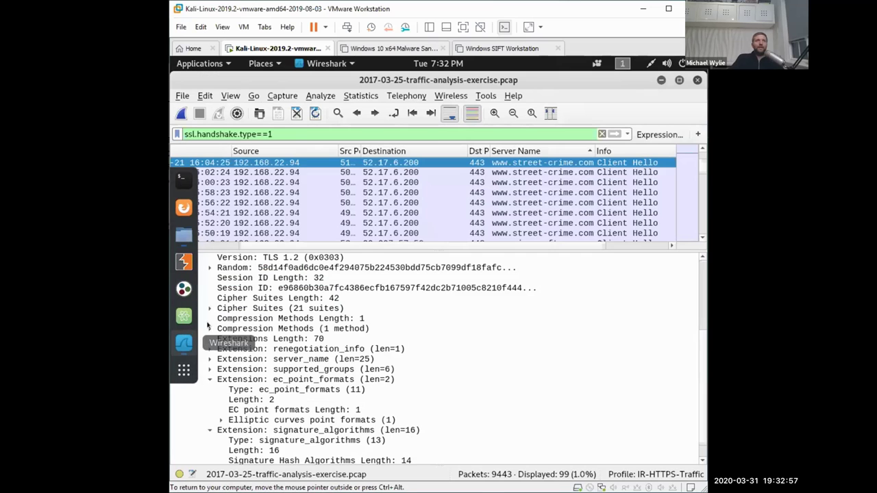
{"action": "scroll", "coordinate": [250, 331], "scroll_direction": "up", "scroll_amount": 1}
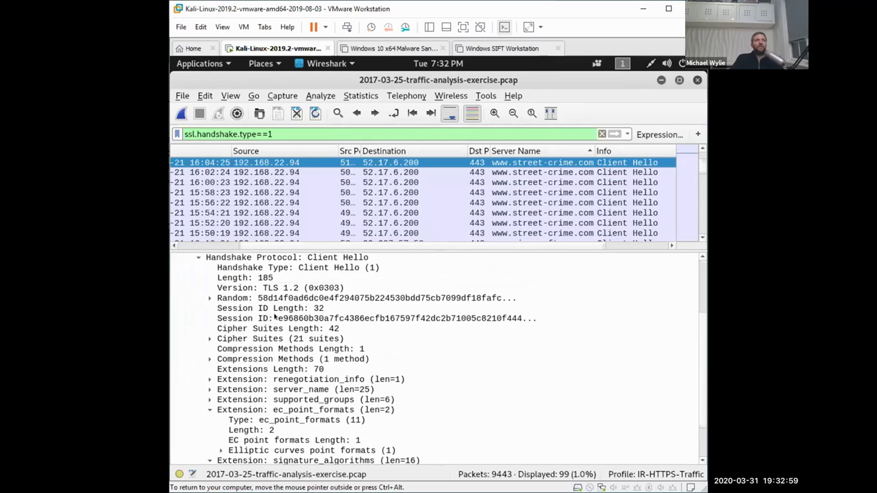
{"action": "scroll", "coordinate": [265, 320], "scroll_direction": "up", "scroll_amount": 3}
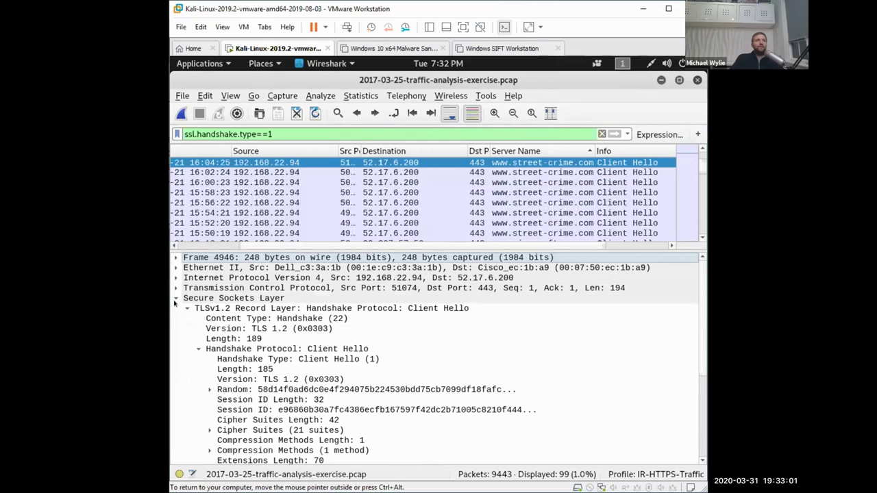
{"action": "left_click", "coordinate": [175, 298]}
{"action": "left_click", "coordinate": [175, 277]}
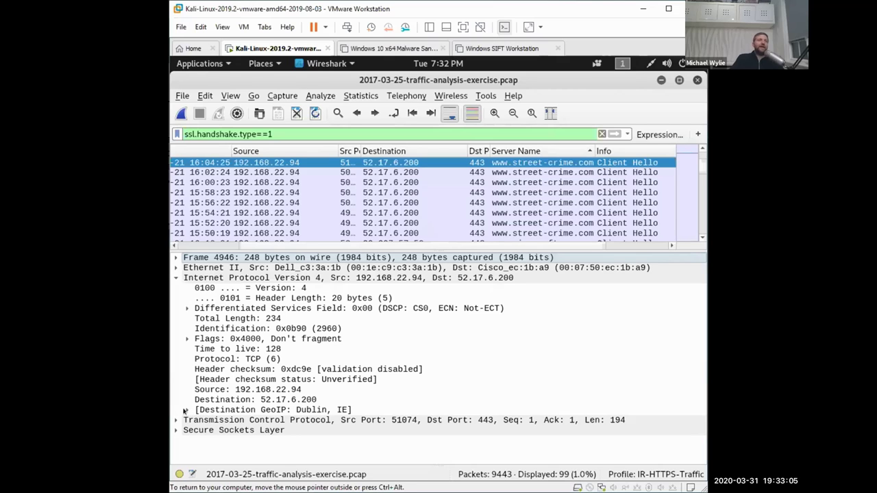
{"action": "left_click", "coordinate": [201, 409]}
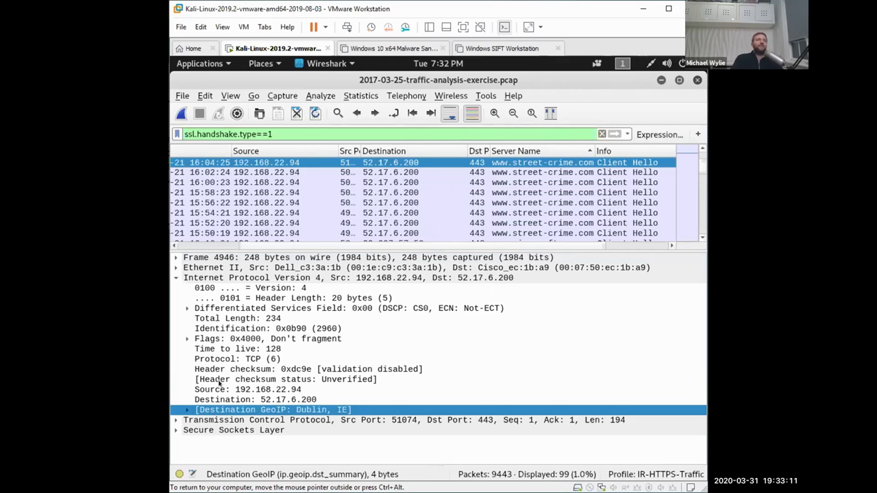
{"action": "left_click", "coordinate": [178, 278]}
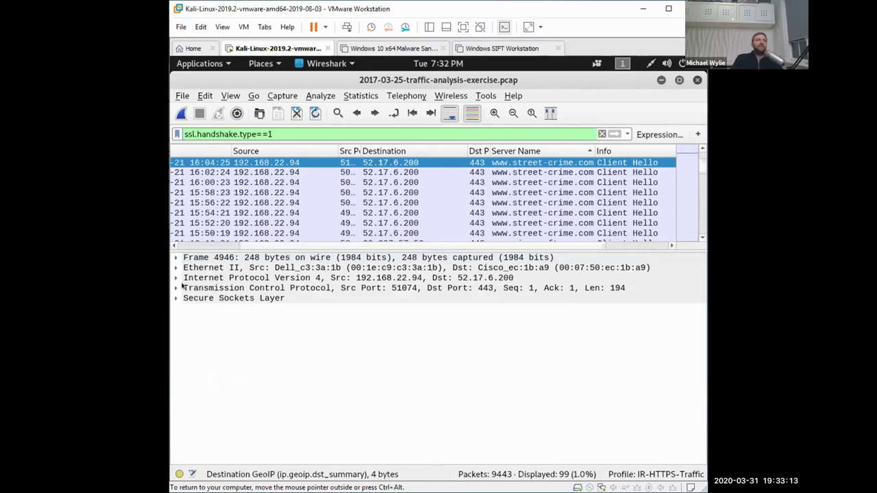
{"action": "left_click", "coordinate": [191, 280]}
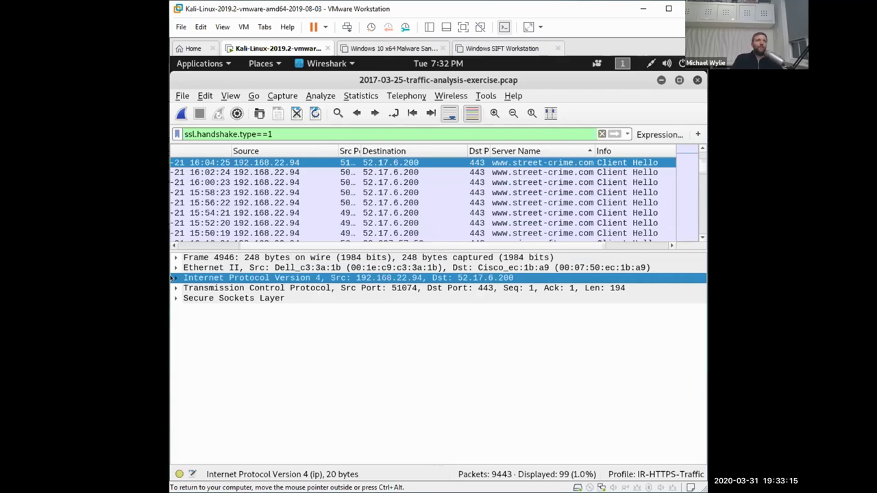
{"action": "left_click", "coordinate": [175, 278]}
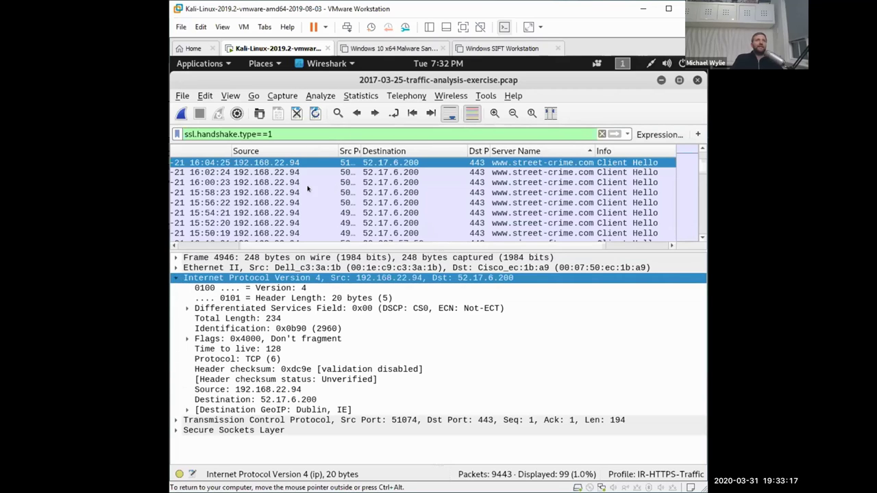
{"action": "left_click", "coordinate": [205, 410]}
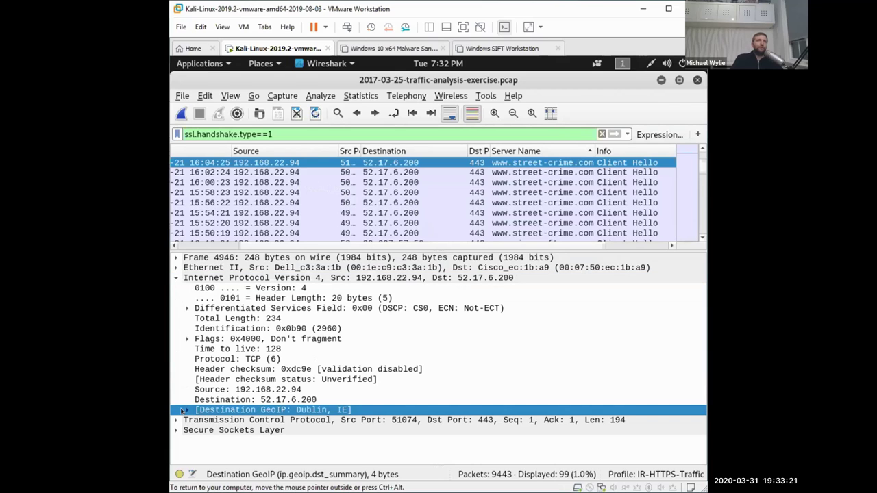
{"action": "left_click", "coordinate": [185, 410]}
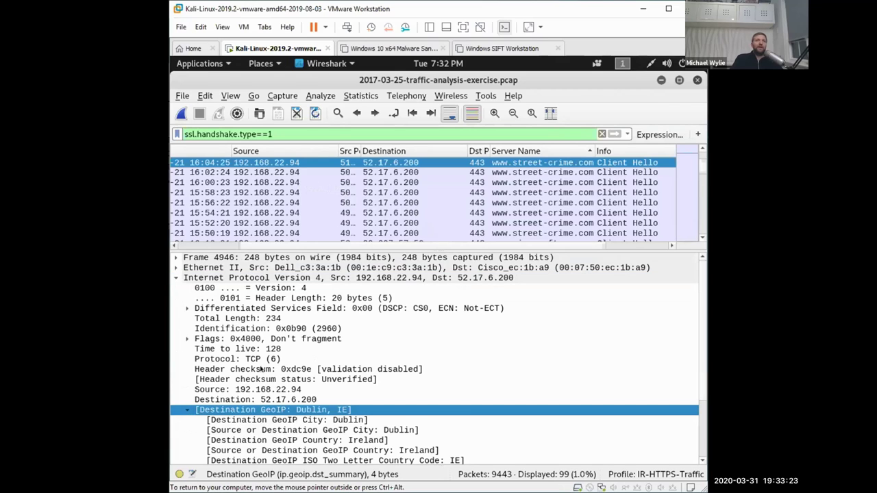
{"action": "scroll", "coordinate": [262, 370], "scroll_direction": "down", "scroll_amount": 3}
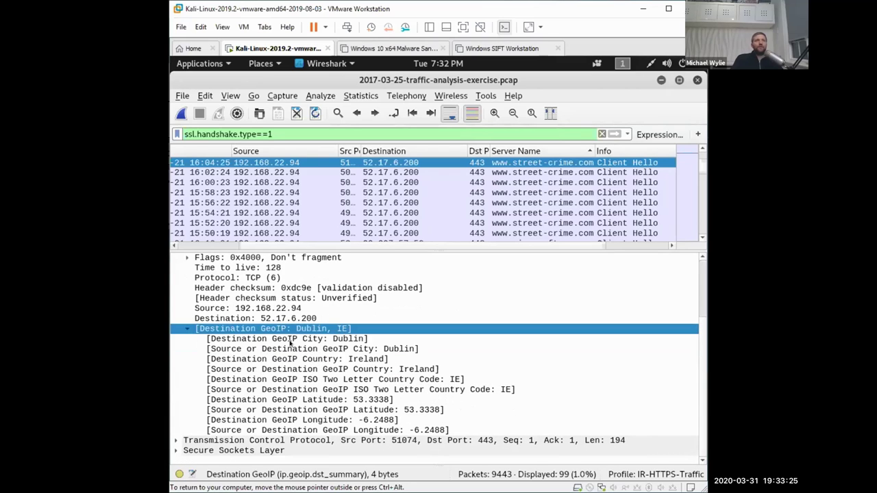
Step: Apply the Destination GeoIP Country field as a packet list column
{"action": "left_click", "coordinate": [281, 345]}
{"action": "left_click", "coordinate": [297, 339]}
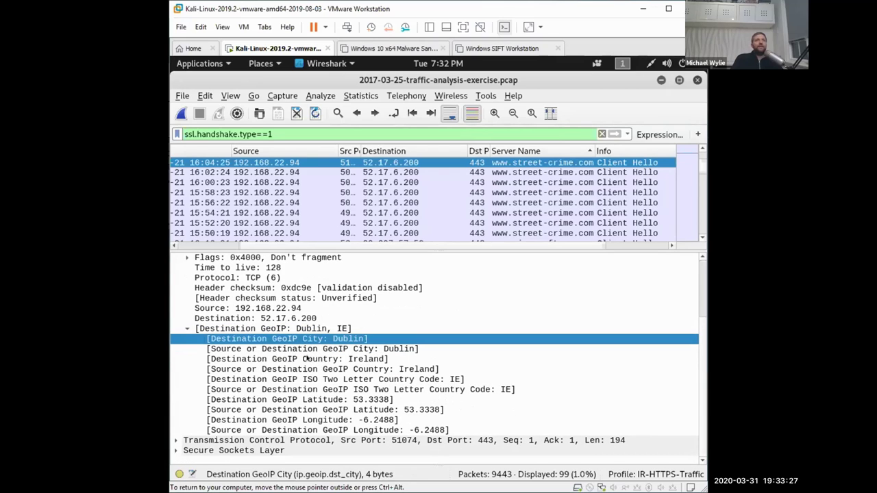
{"action": "left_click", "coordinate": [307, 360]}
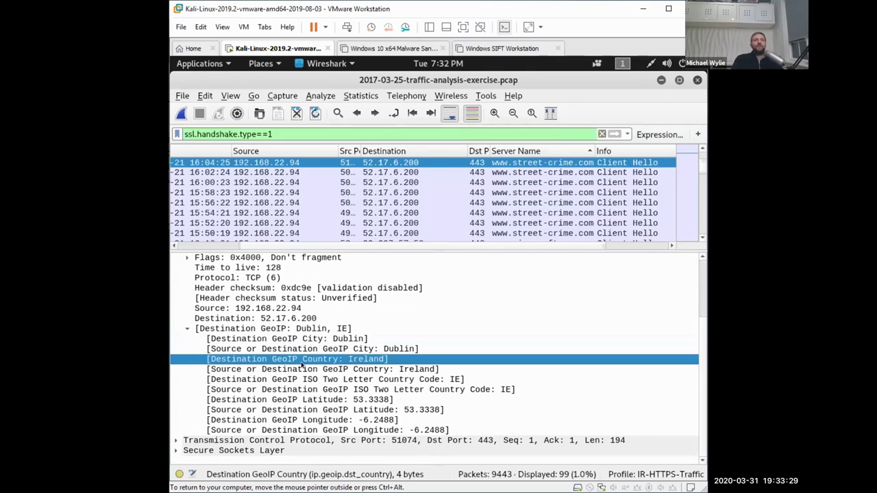
{"action": "right_click", "coordinate": [298, 359]}
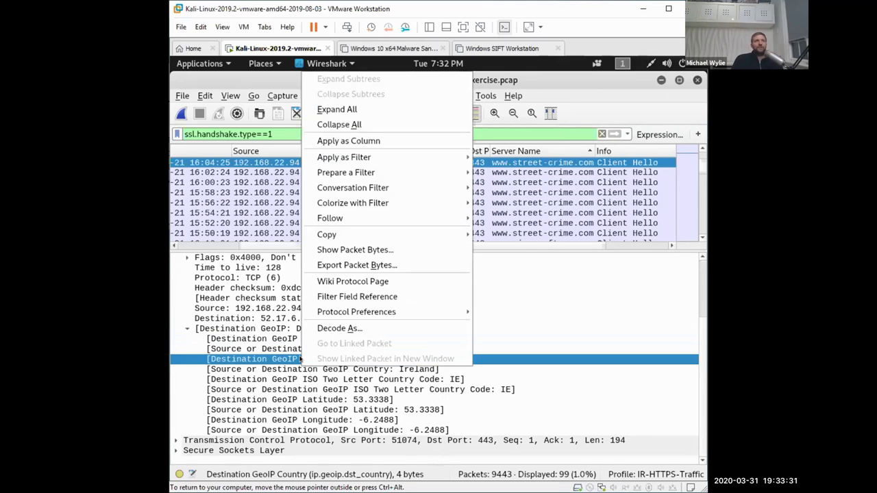
{"action": "left_click", "coordinate": [455, 137]}
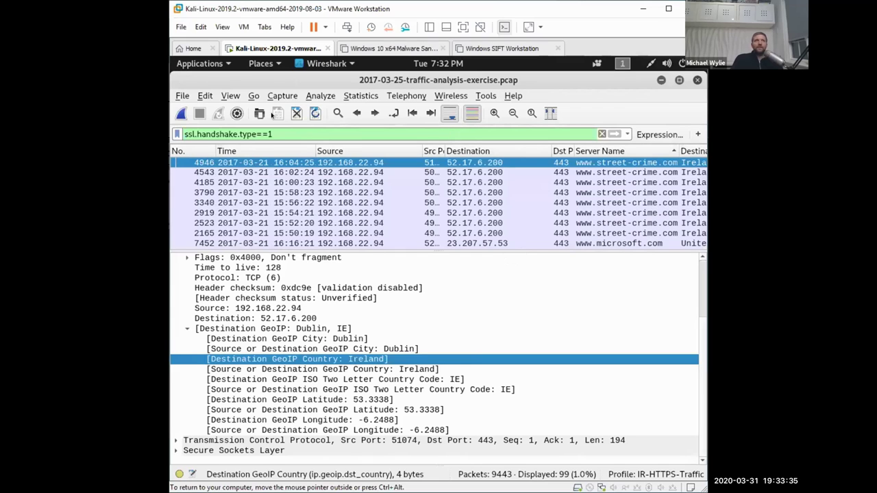
Step: Clear the display filter and select packet 9420 from 73.73.45.131
{"action": "left_click", "coordinate": [601, 133]}
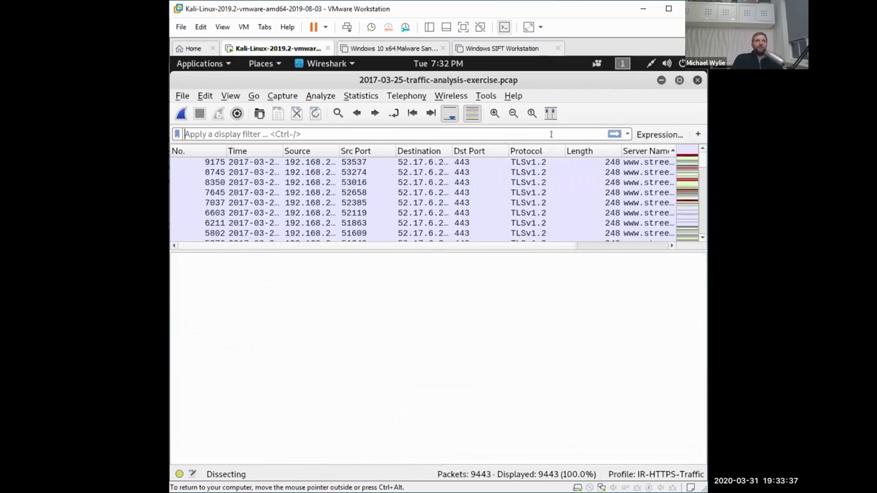
{"action": "scroll", "coordinate": [357, 203], "scroll_direction": "down", "scroll_amount": 1}
{"action": "scroll", "coordinate": [356, 204], "scroll_direction": "down", "scroll_amount": 5}
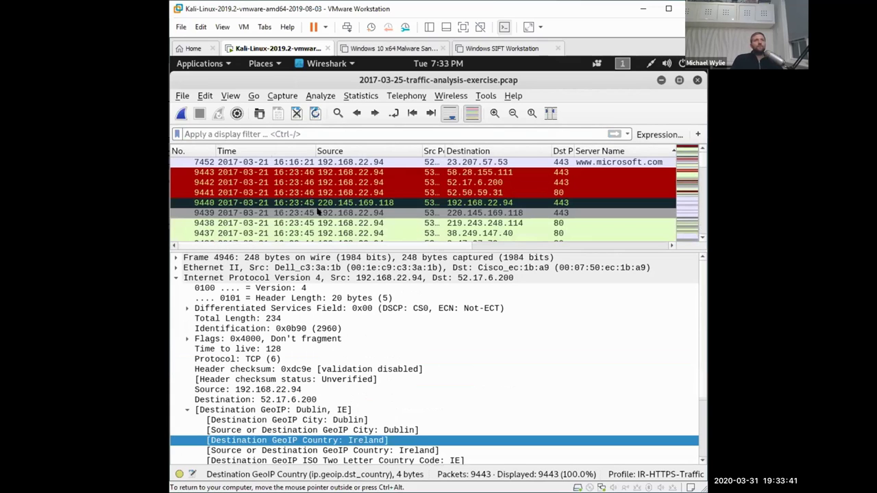
{"action": "scroll", "coordinate": [336, 223], "scroll_direction": "down", "scroll_amount": 5}
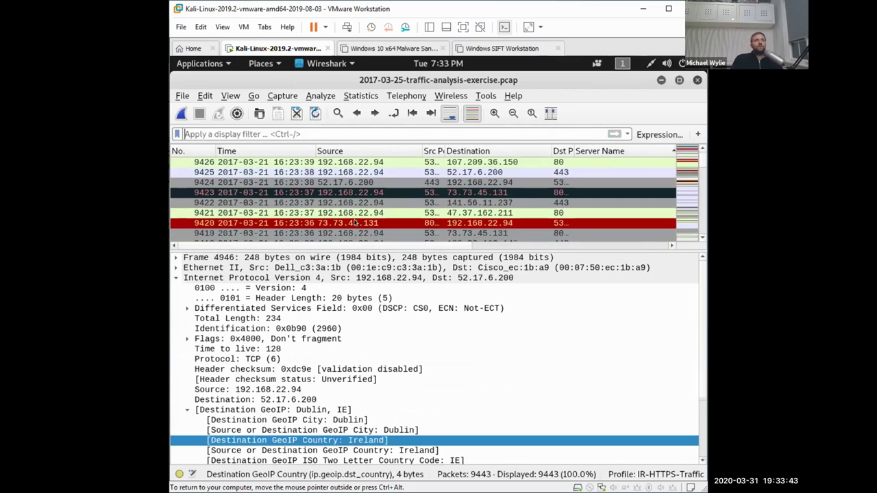
{"action": "left_click", "coordinate": [355, 223]}
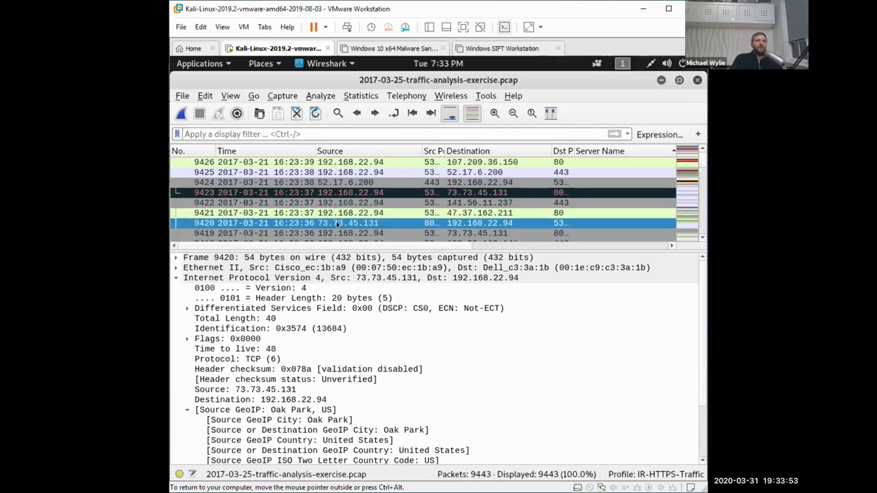
Step: Apply Source GeoIP Country from the Oak Park, US entry as a column and scroll to it
{"action": "left_click", "coordinate": [241, 408]}
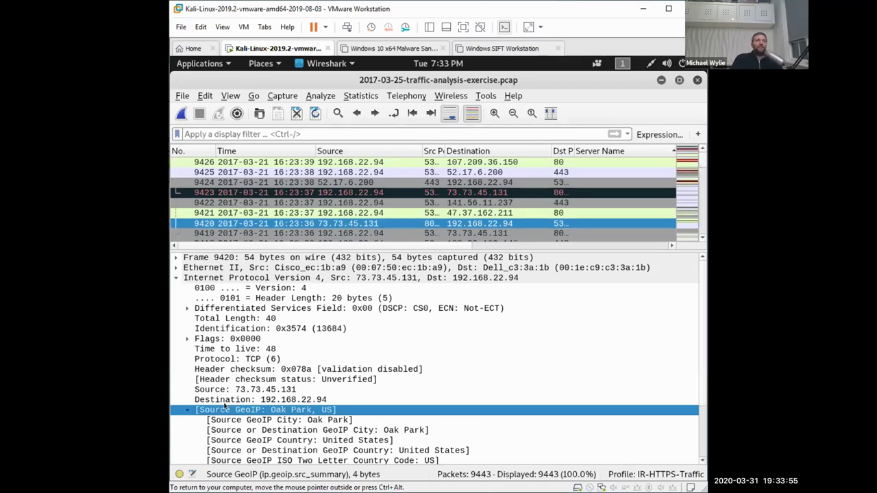
{"action": "scroll", "coordinate": [265, 403], "scroll_direction": "down", "scroll_amount": 2}
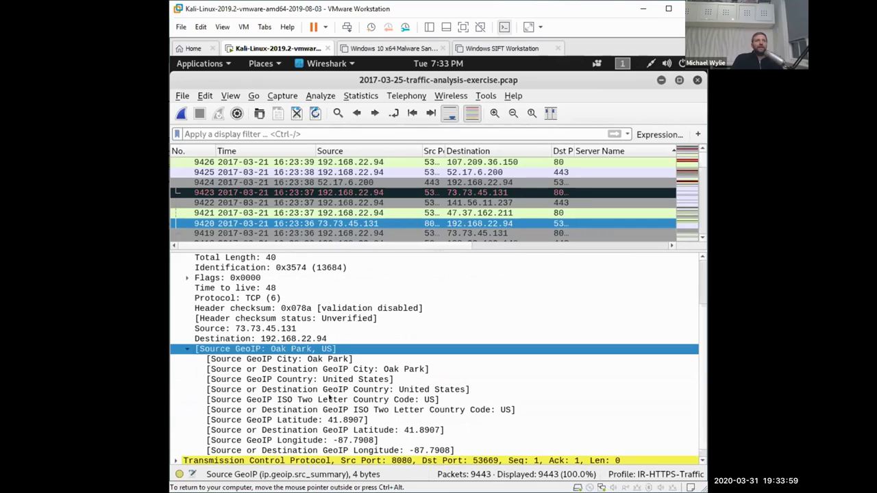
{"action": "left_click", "coordinate": [333, 378]}
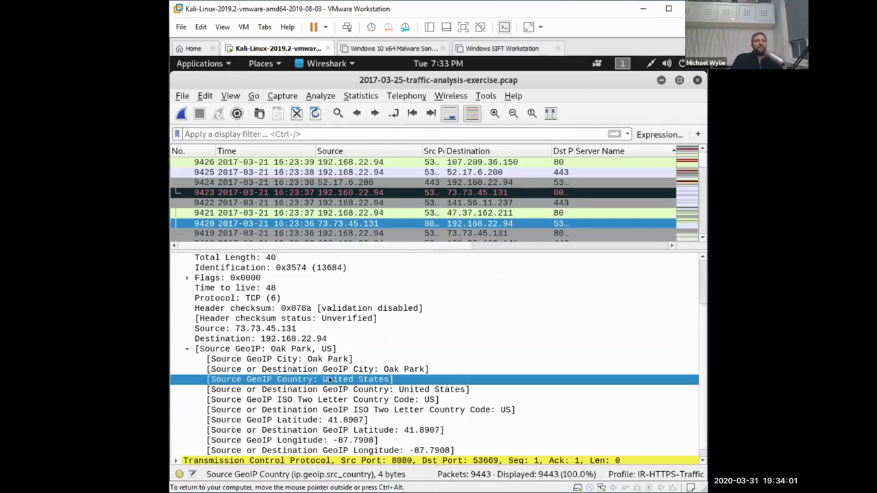
{"action": "right_click", "coordinate": [272, 379]}
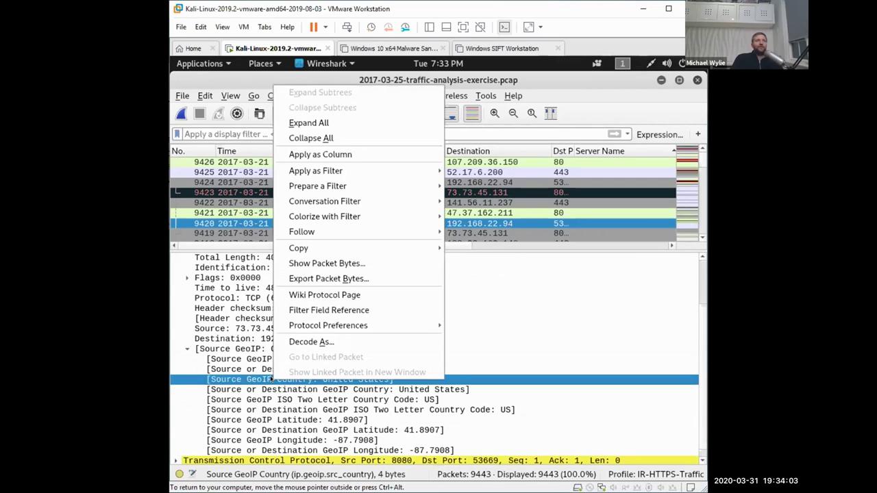
{"action": "left_click", "coordinate": [363, 152]}
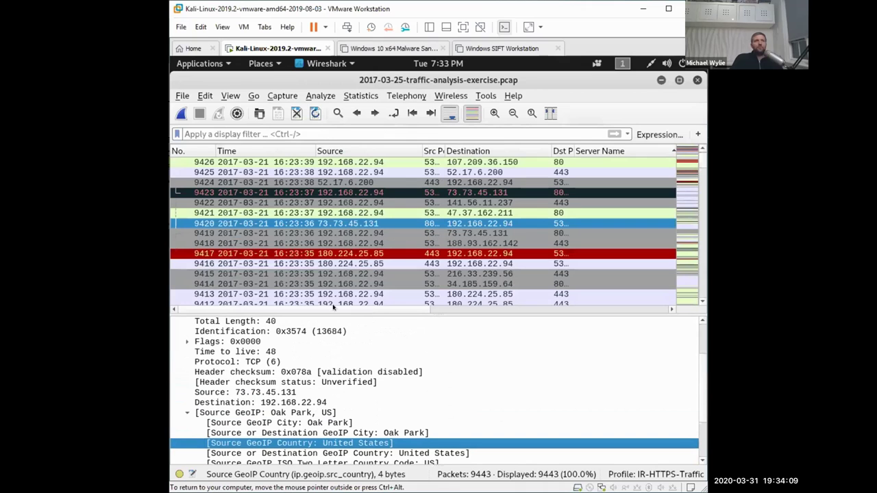
{"action": "left_click_drag", "start_coordinate": [217, 310], "coordinate": [438, 307]}
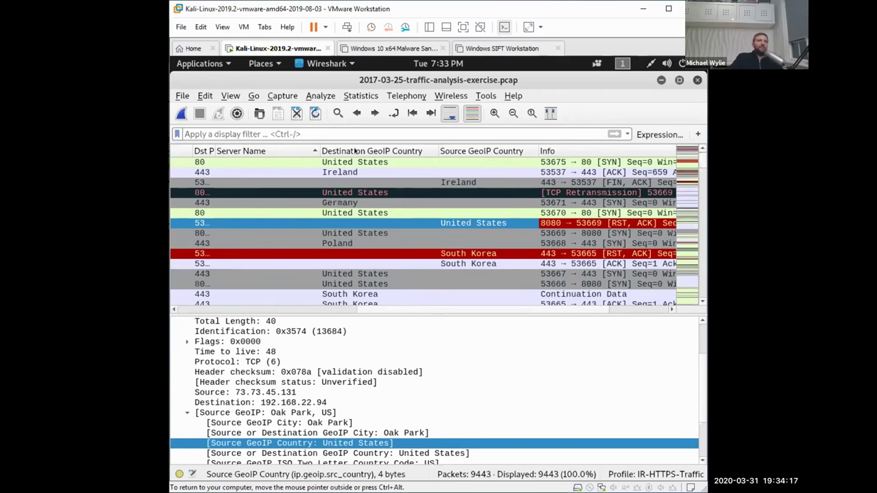
Step: Retitle the destination GeoIP country column to Dst Country
{"action": "right_click", "coordinate": [363, 148]}
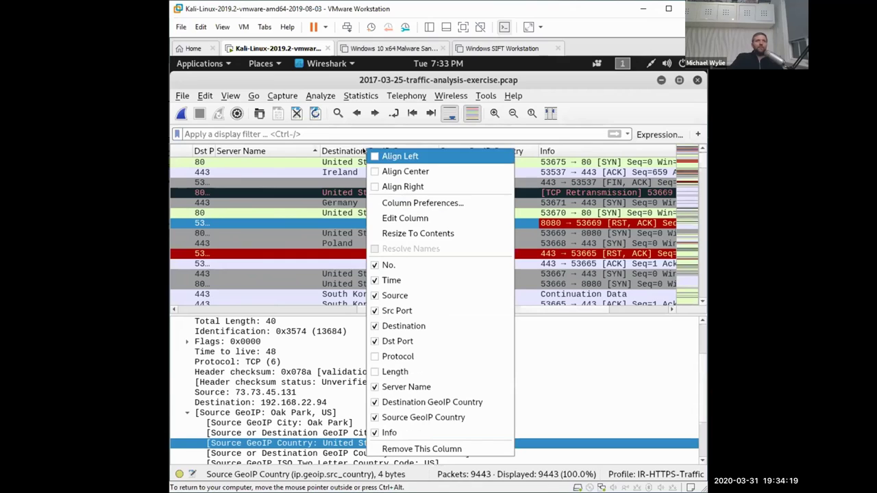
{"action": "left_click", "coordinate": [387, 217]}
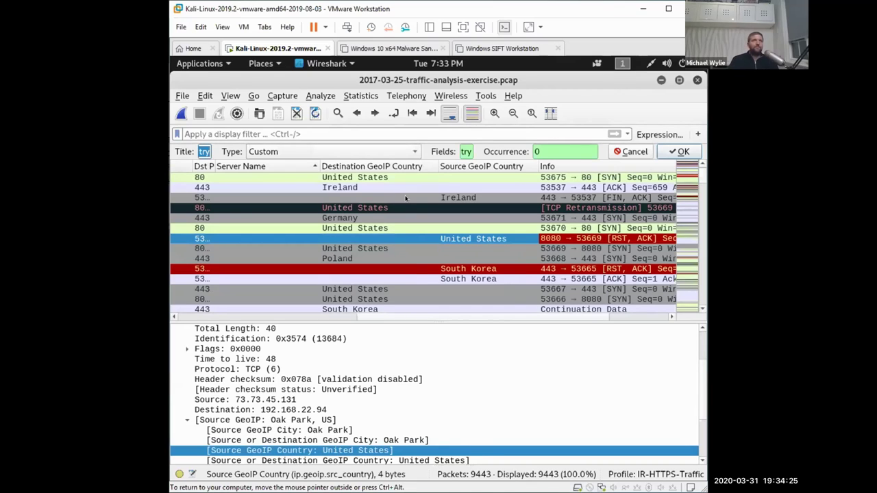
{"action": "key", "text": "BackSpace"}
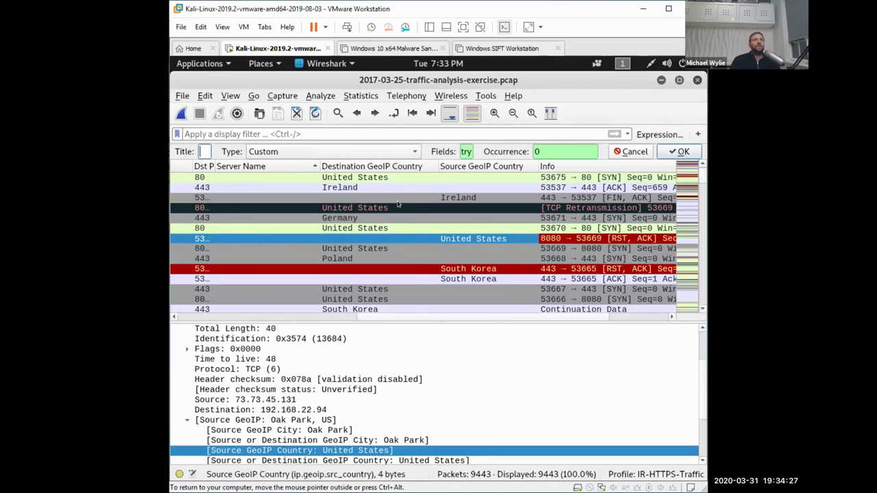
{"action": "type", "text": "Count"}
{"action": "key", "text": "Return"}
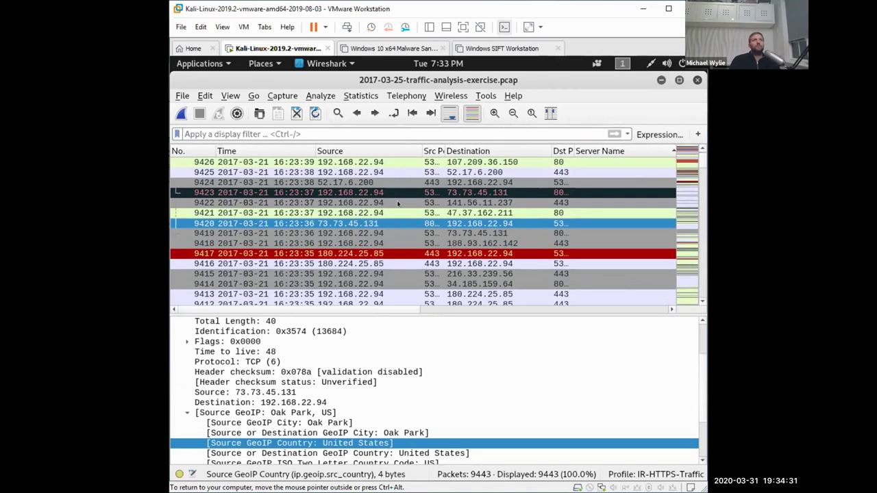
{"action": "left_click_drag", "start_coordinate": [371, 308], "coordinate": [544, 310]}
{"action": "right_click", "coordinate": [340, 150]}
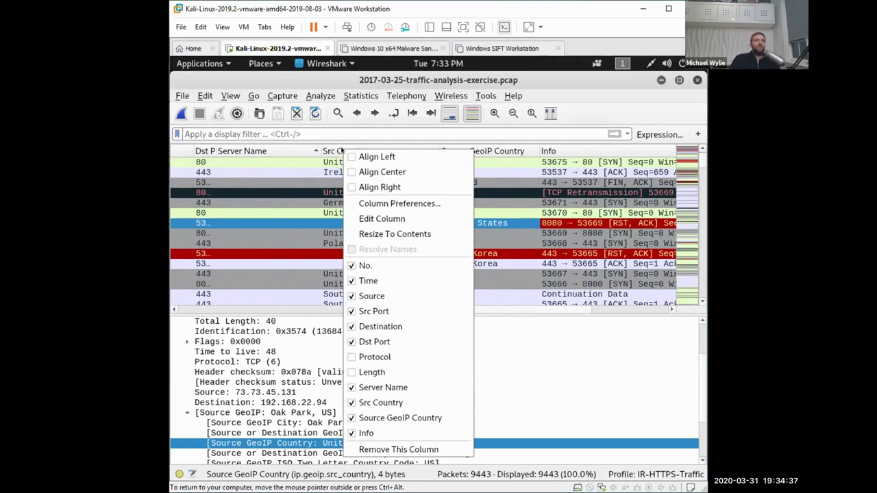
{"action": "left_click", "coordinate": [382, 219]}
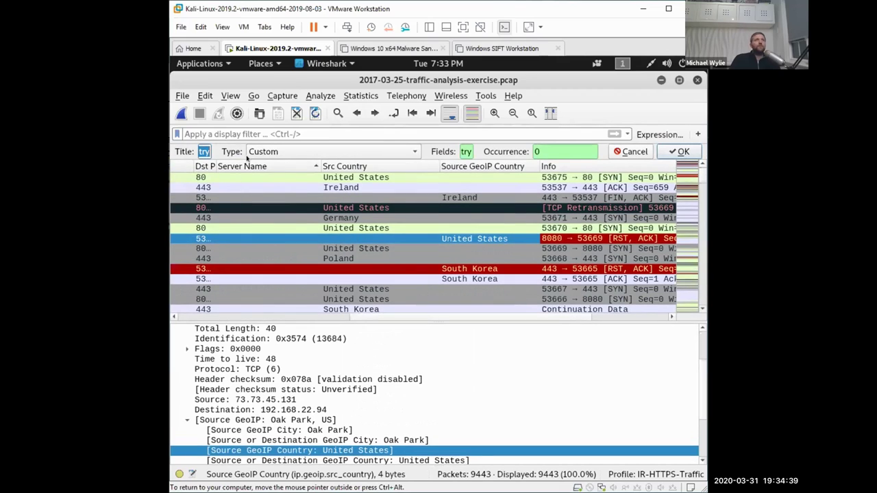
{"action": "type", "text": "Cou"}
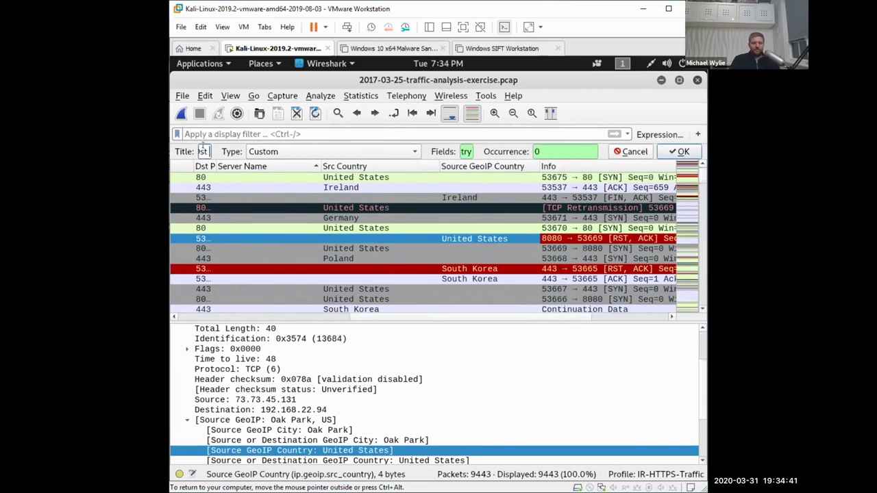
{"action": "key", "text": "BackSpace"}
{"action": "key", "text": "BackSpace"}
{"action": "key", "text": "BackSpace"}
{"action": "type", "text": "Ds"}
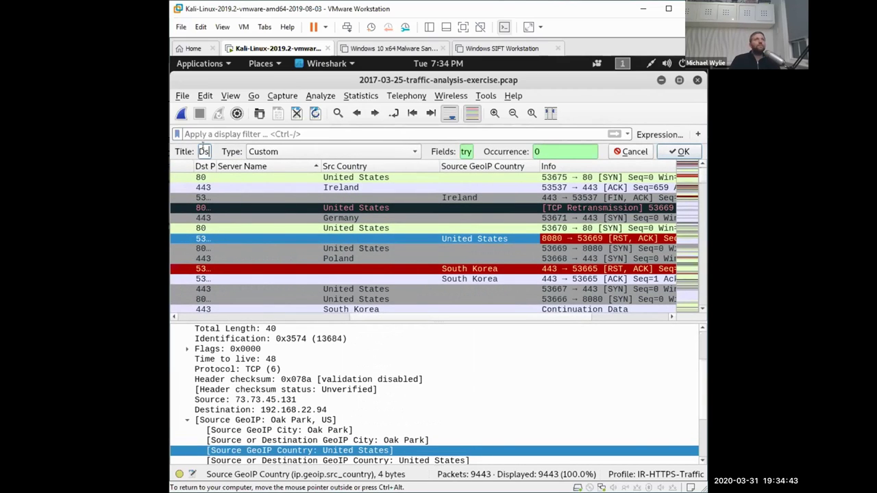
{"action": "key", "text": "Return"}
{"action": "left_click_drag", "start_coordinate": [319, 312], "coordinate": [524, 308]}
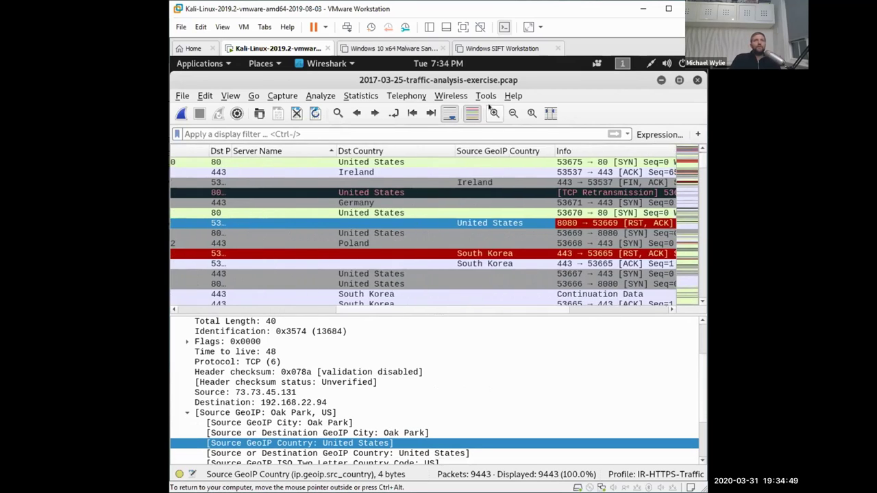
Step: Retitle the source GeoIP country column to Src Country
{"action": "right_click", "coordinate": [491, 152]}
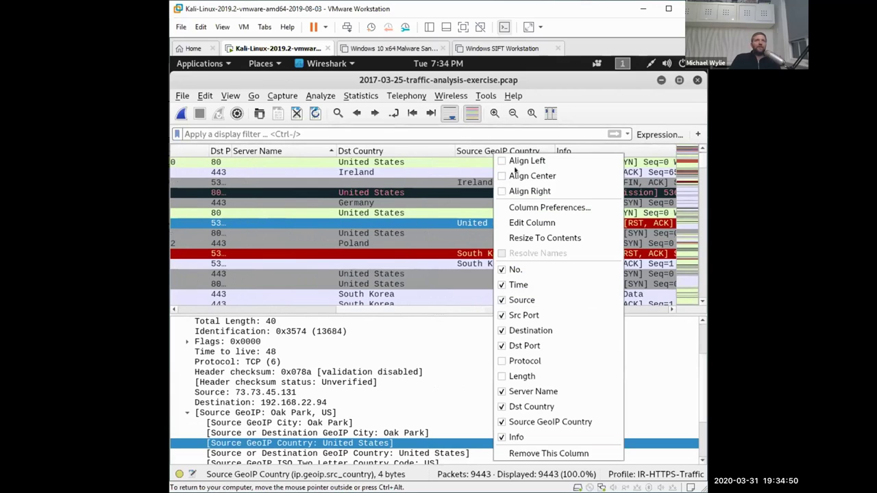
{"action": "left_click", "coordinate": [568, 220]}
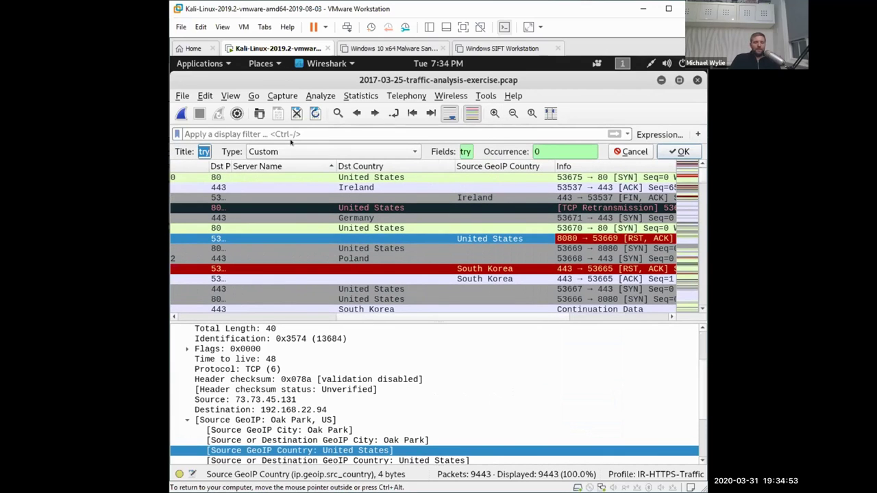
{"action": "type", "text": "Count"}
{"action": "key", "text": "Return"}
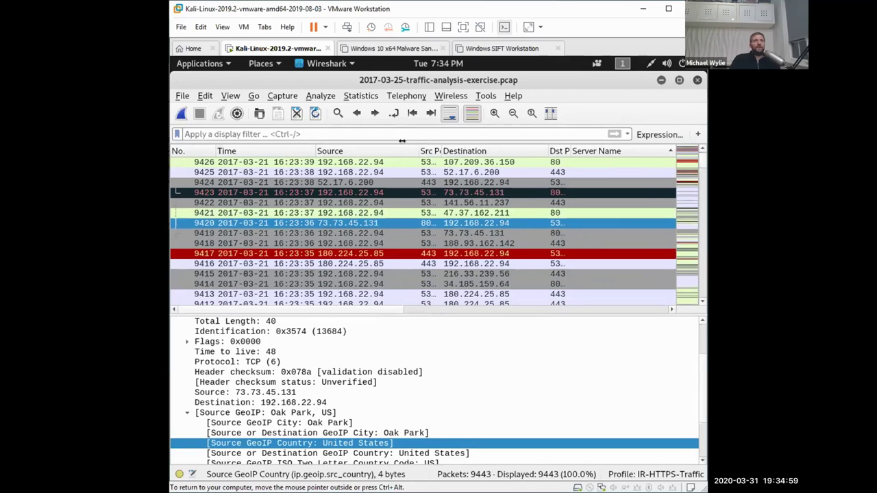
Step: Narrow the Destination and Server Name columns, enlarge the text, and sort by Dst Country
{"action": "left_click_drag", "start_coordinate": [525, 151], "coordinate": [502, 151]}
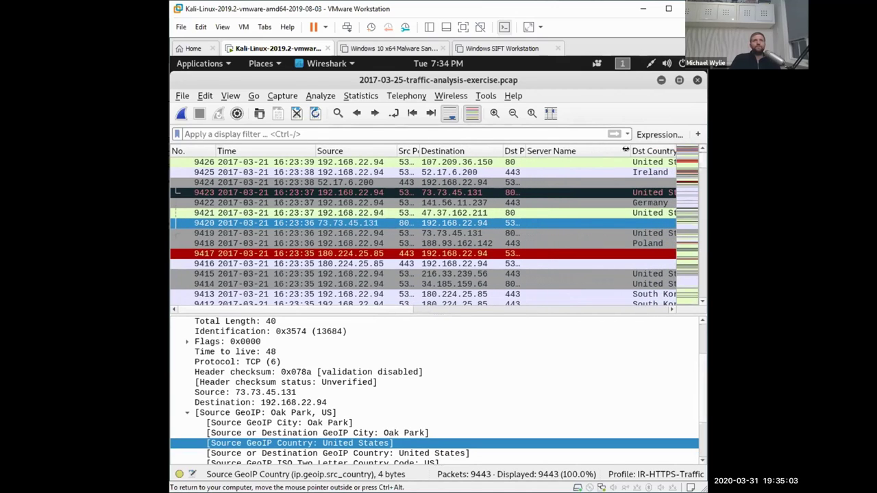
{"action": "left_click_drag", "start_coordinate": [629, 151], "coordinate": [563, 151]}
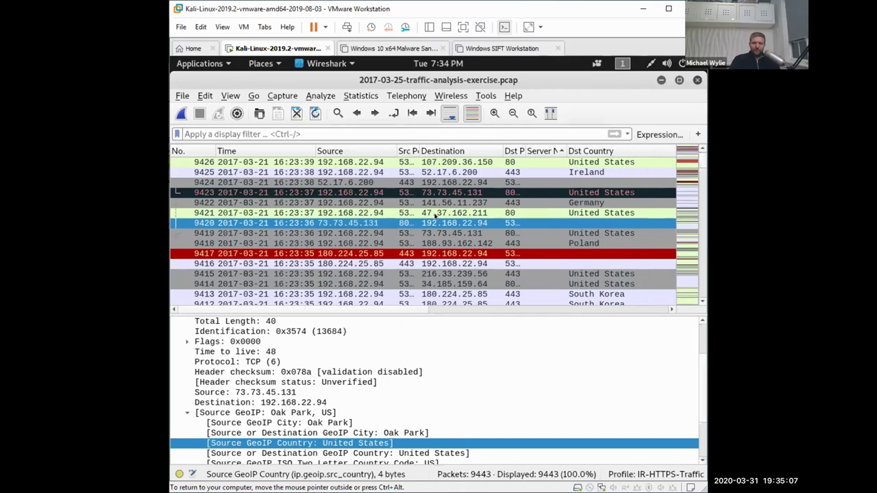
{"action": "key", "text": "ctrl+plus"}
{"action": "key", "text": "ctrl+plus"}
{"action": "key", "text": "ctrl+plus"}
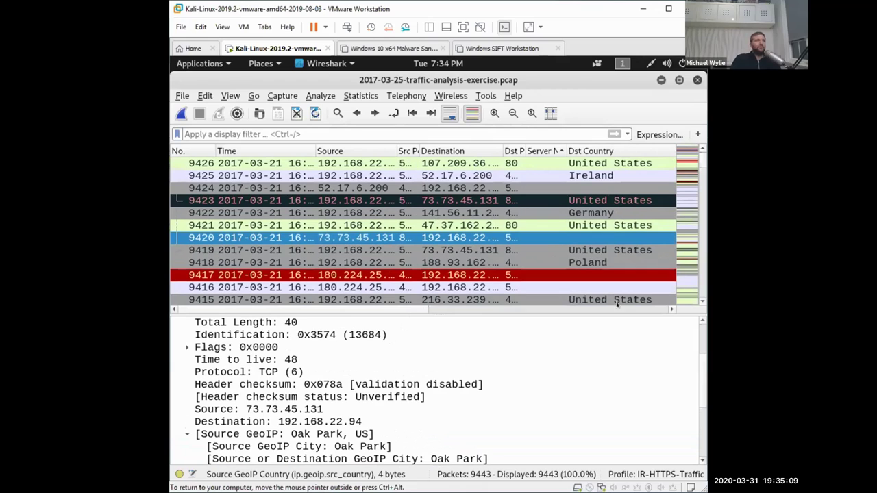
{"action": "left_click", "coordinate": [597, 164]}
{"action": "left_click", "coordinate": [597, 176]}
{"action": "left_click", "coordinate": [622, 213]}
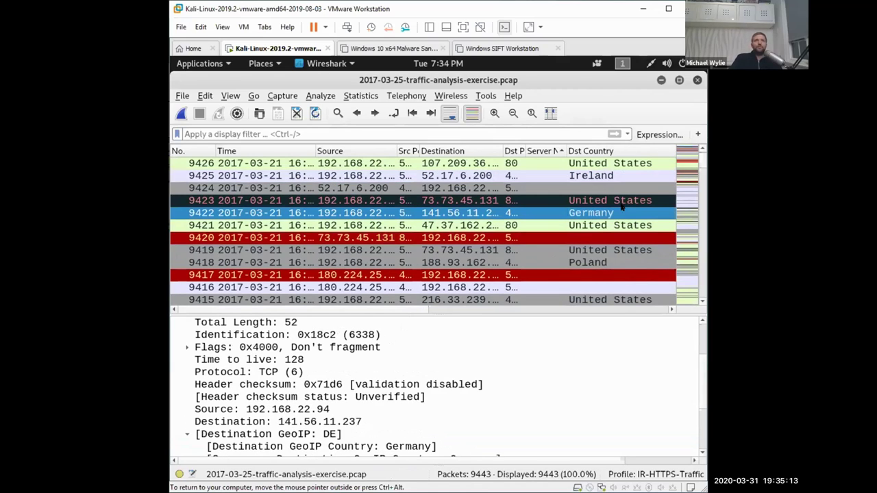
{"action": "left_click", "coordinate": [604, 151]}
{"action": "scroll", "coordinate": [587, 231], "scroll_direction": "up", "scroll_amount": 8}
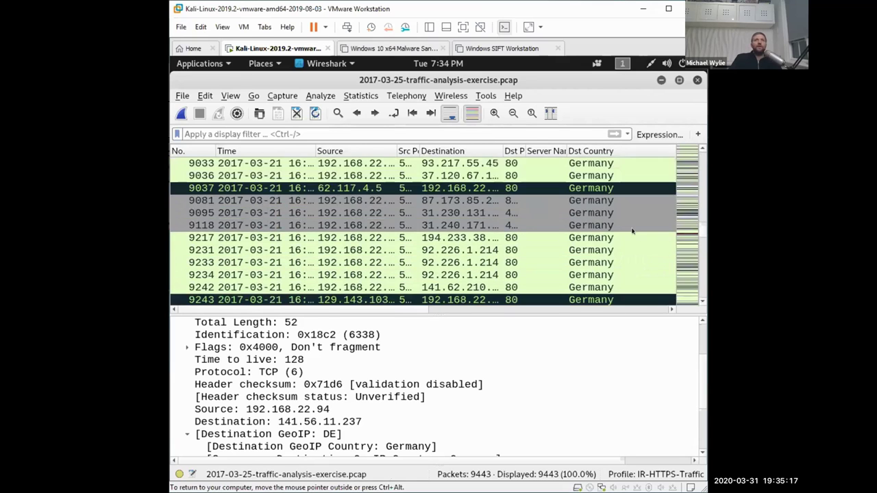
{"action": "left_click_drag", "start_coordinate": [699, 230], "coordinate": [696, 213]}
{"action": "scroll", "coordinate": [624, 226], "scroll_direction": "up", "scroll_amount": 5}
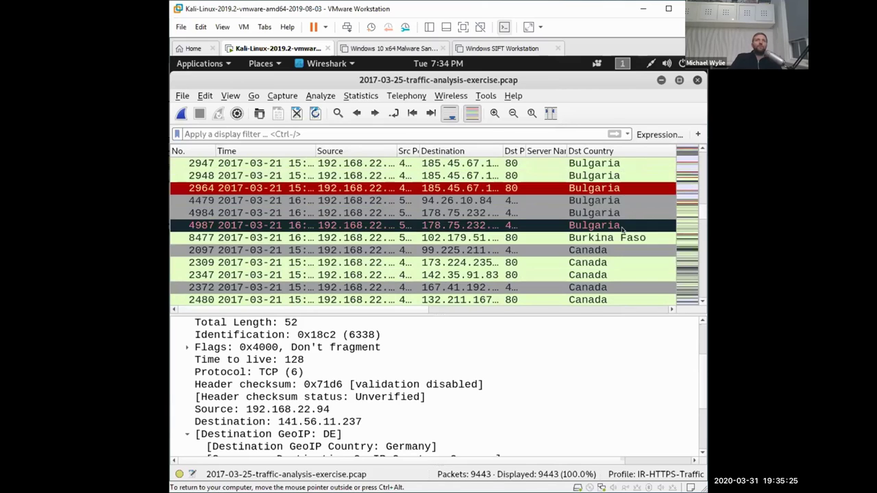
{"action": "left_click", "coordinate": [614, 276]}
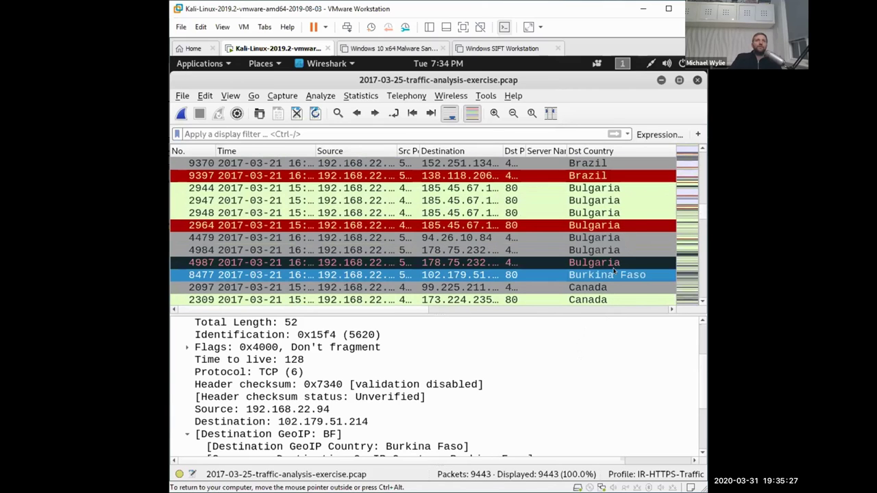
{"action": "scroll", "coordinate": [608, 243], "scroll_direction": "down", "scroll_amount": 1}
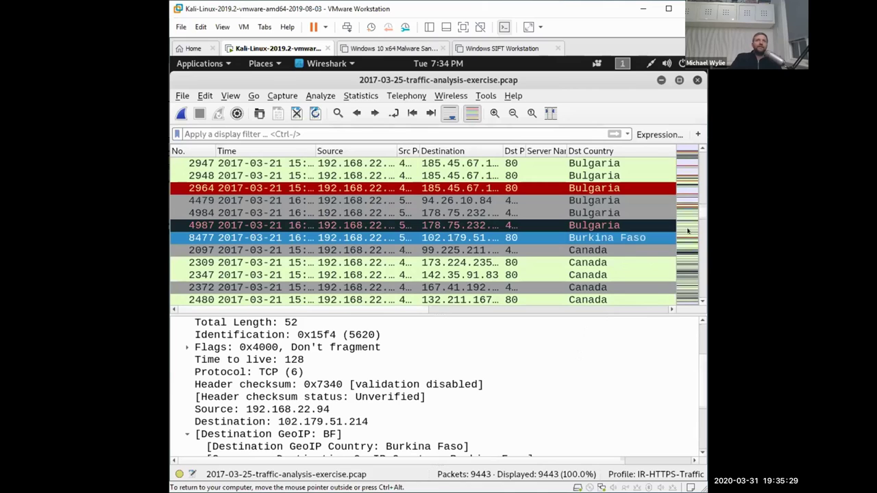
{"action": "scroll", "coordinate": [699, 215], "scroll_direction": "down", "scroll_amount": 10}
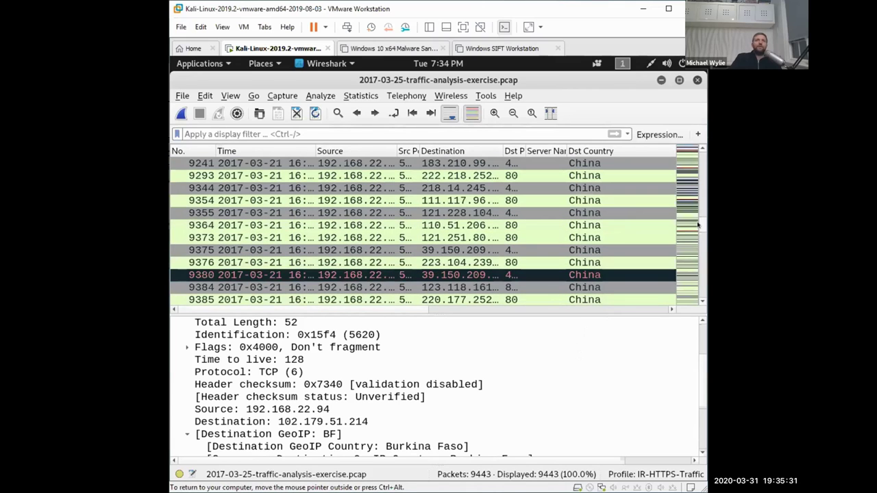
{"action": "left_click", "coordinate": [388, 239]}
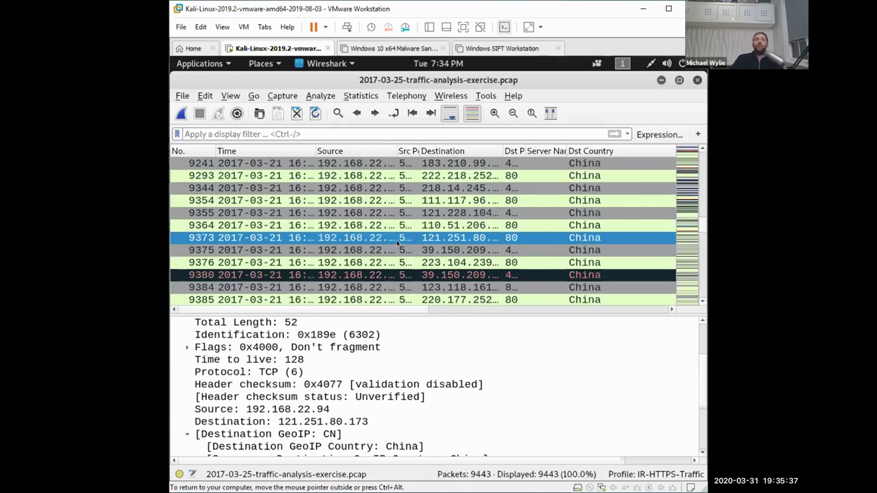
{"action": "scroll", "coordinate": [587, 227], "scroll_direction": "down", "scroll_amount": 8}
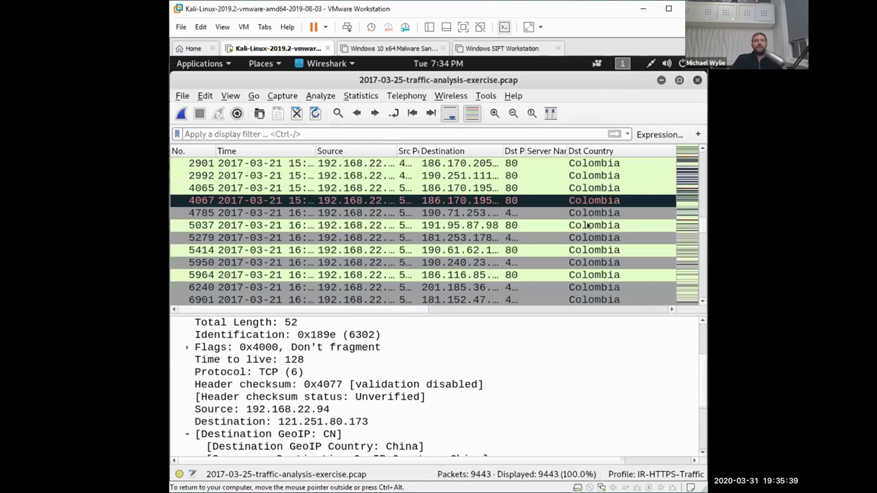
{"action": "scroll", "coordinate": [588, 226], "scroll_direction": "down", "scroll_amount": 8}
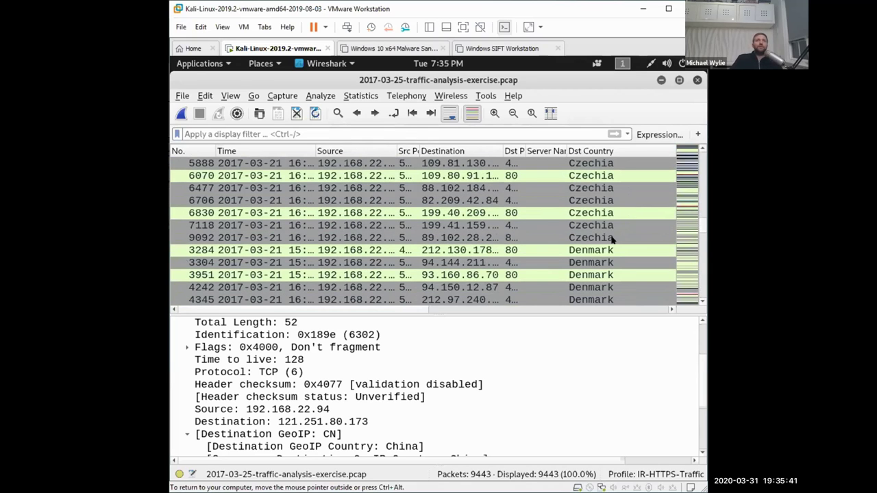
{"action": "scroll", "coordinate": [619, 238], "scroll_direction": "down", "scroll_amount": 6}
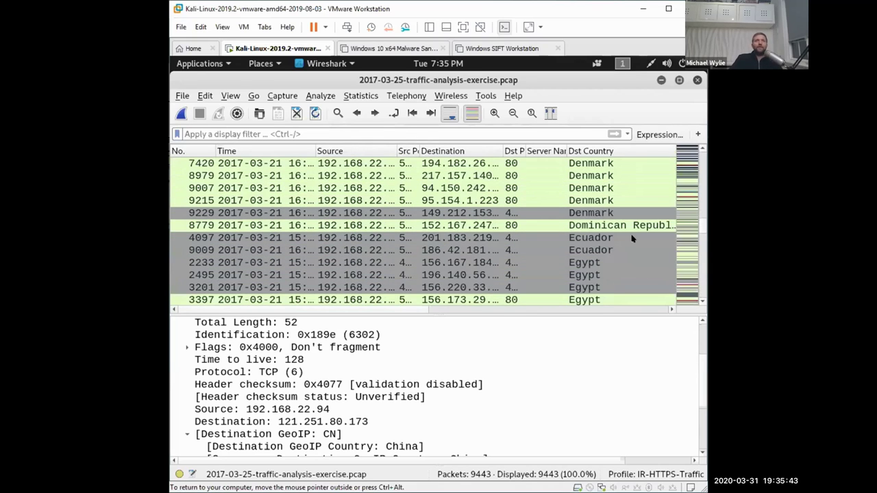
{"action": "scroll", "coordinate": [625, 238], "scroll_direction": "down", "scroll_amount": 7}
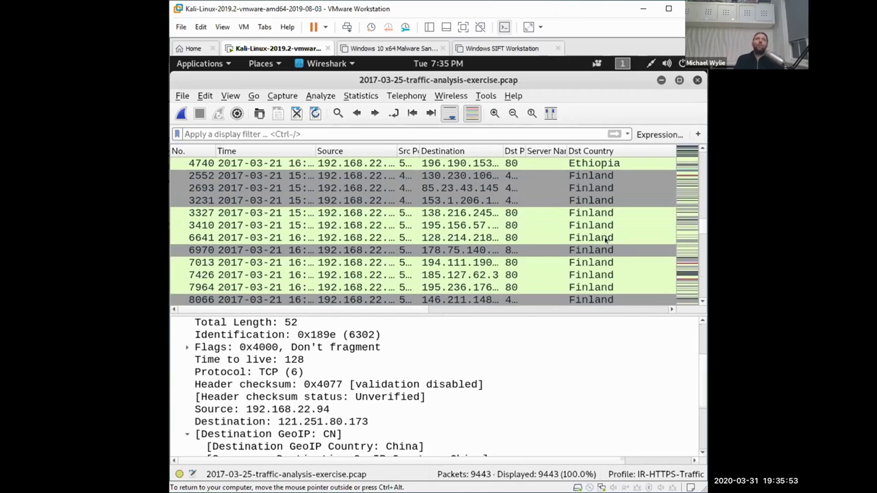
{"action": "scroll", "coordinate": [596, 251], "scroll_direction": "down", "scroll_amount": 2}
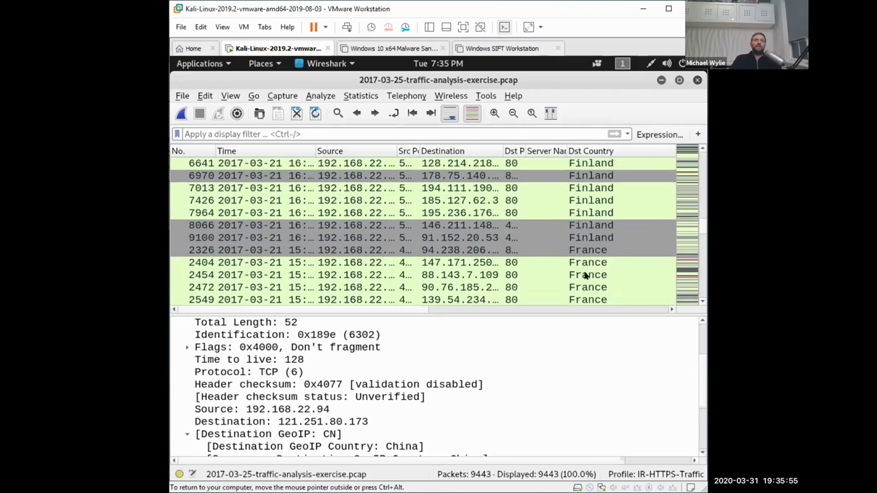
{"action": "scroll", "coordinate": [586, 275], "scroll_direction": "down", "scroll_amount": 10}
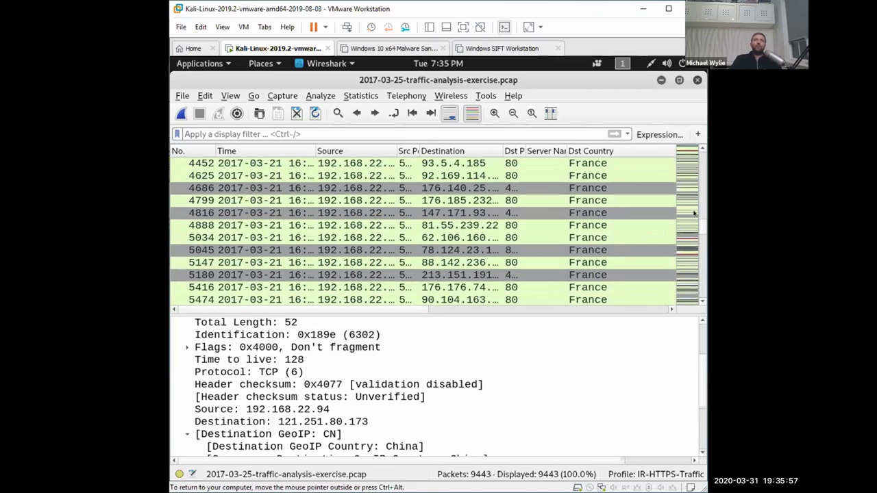
{"action": "left_click_drag", "start_coordinate": [700, 233], "coordinate": [698, 138]}
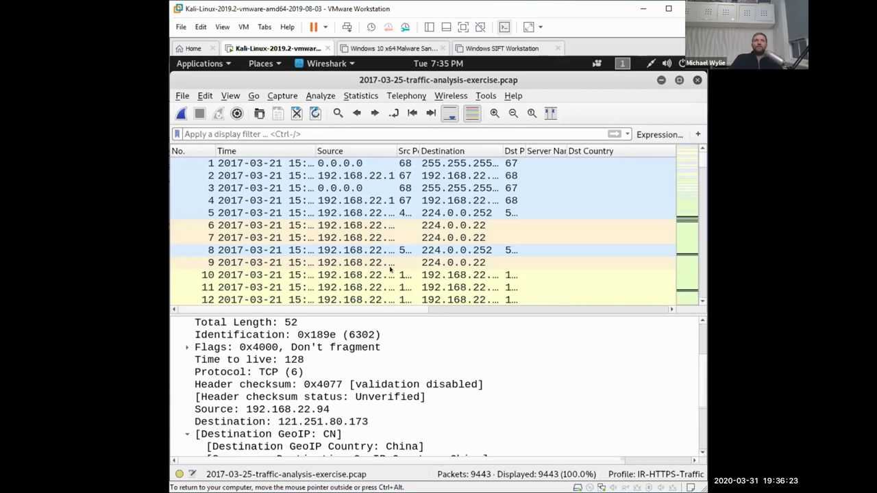
Step: Reveal the Src Country and Info columns, then switch to the 'LAB – GeoIP Integration' slide
{"action": "left_click_drag", "start_coordinate": [358, 308], "coordinate": [488, 314]}
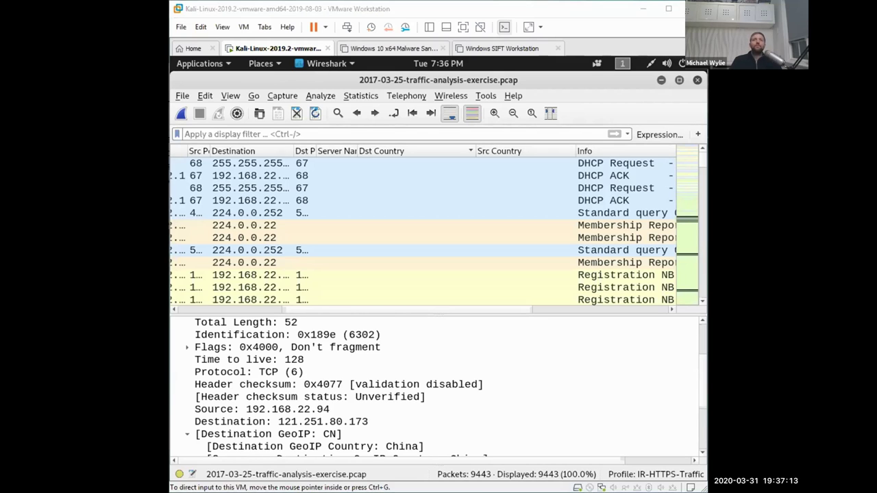
{"action": "key", "text": "alt+Tab"}
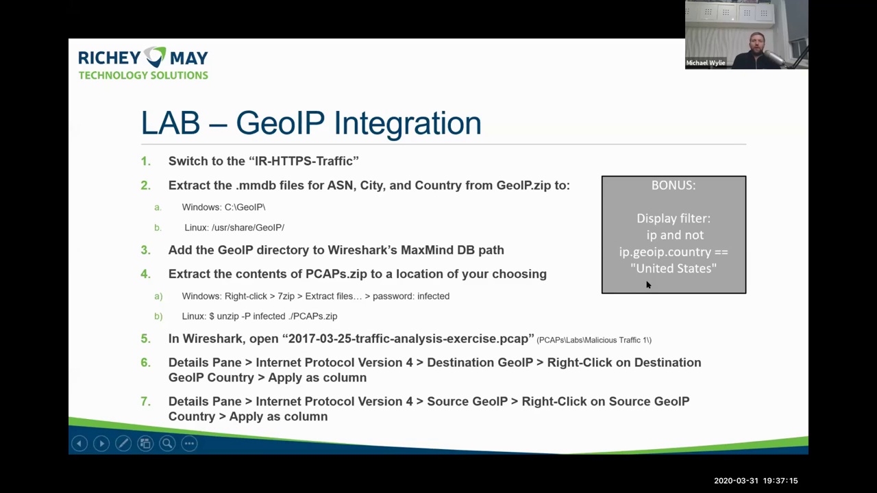